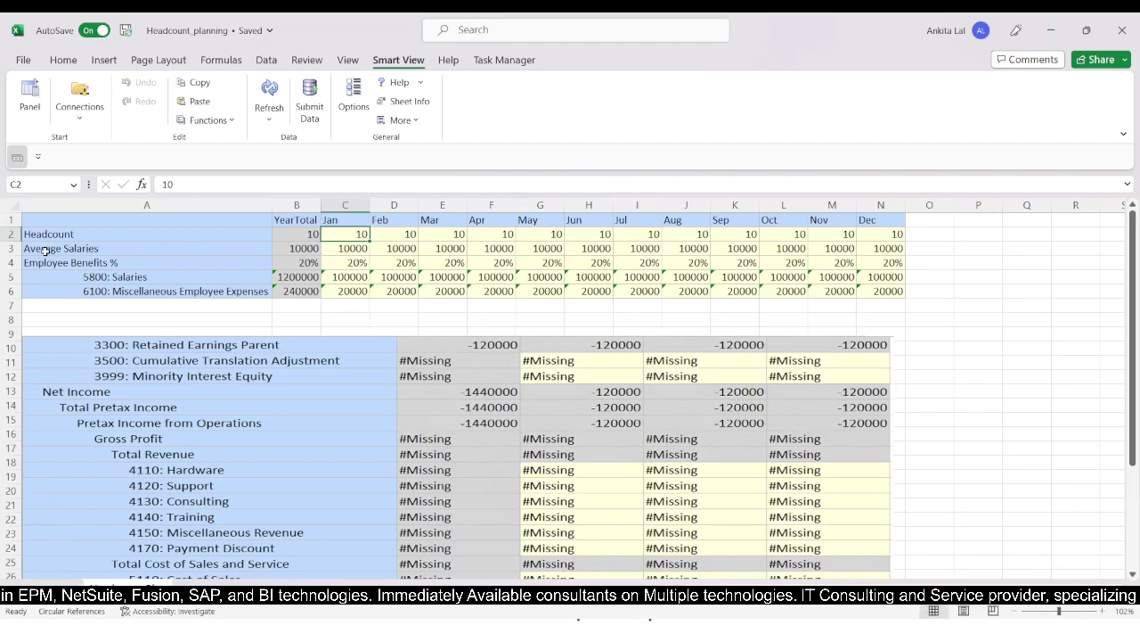
- Review the headcount grid's driver rows and the January formulas for 5800: Salaries and 6100: Miscellaneous Employee Expenses
click(44, 251)
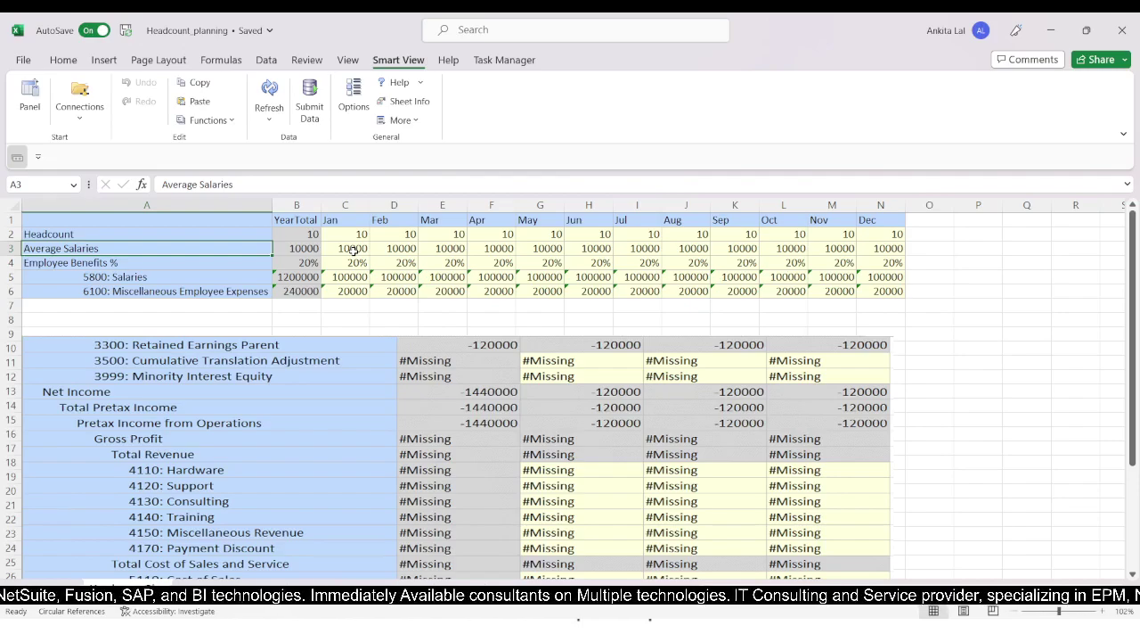
click(77, 265)
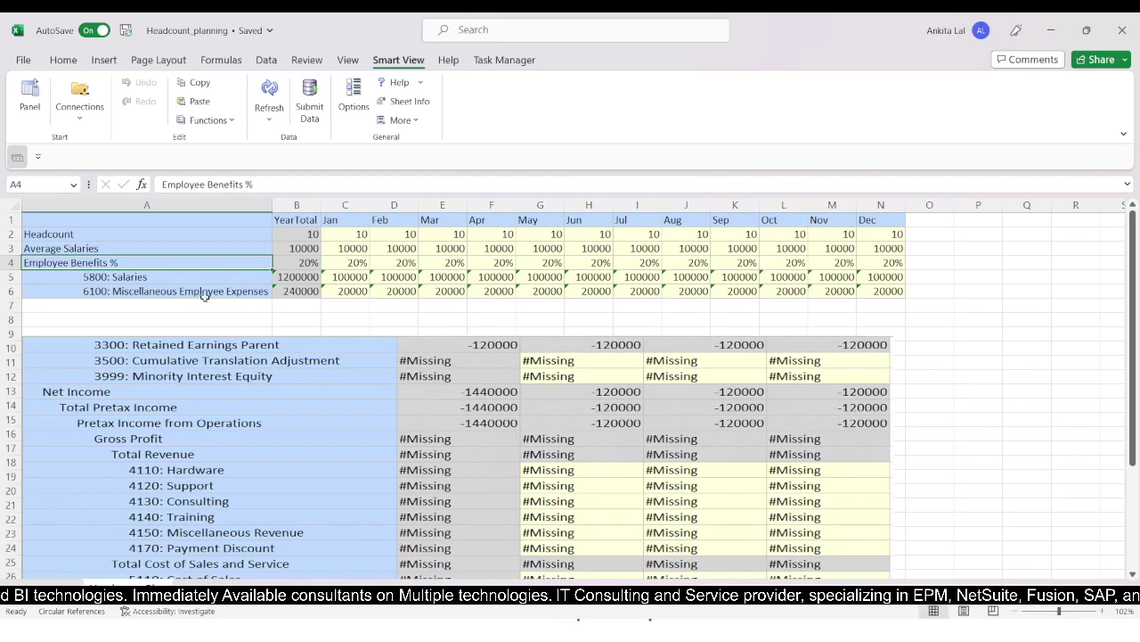
click(103, 277)
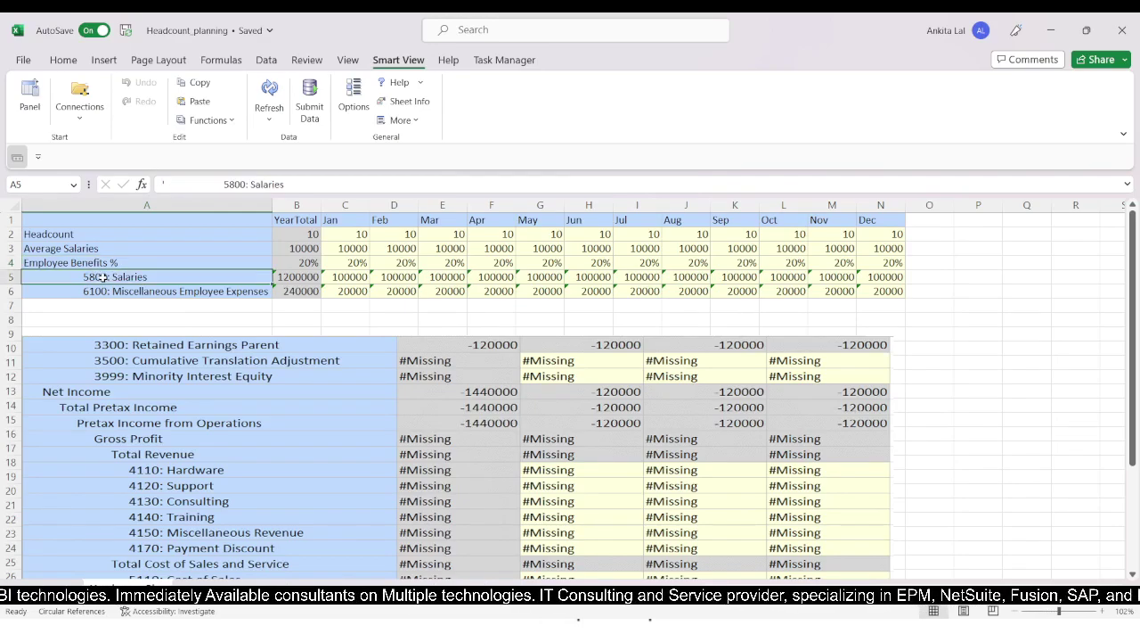
click(348, 278)
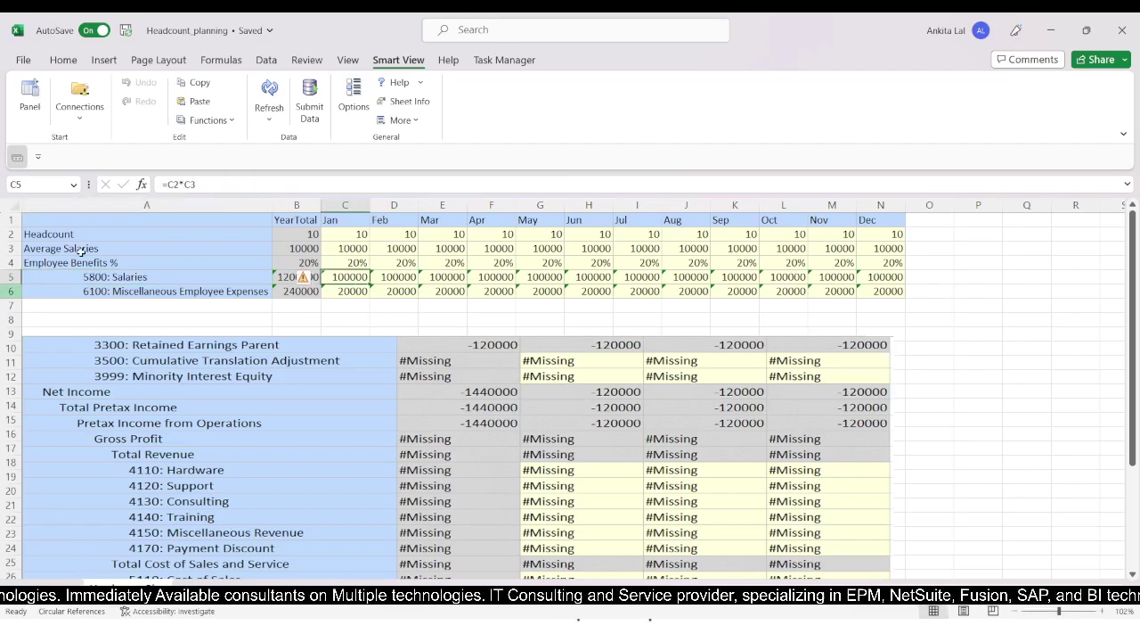
click(354, 291)
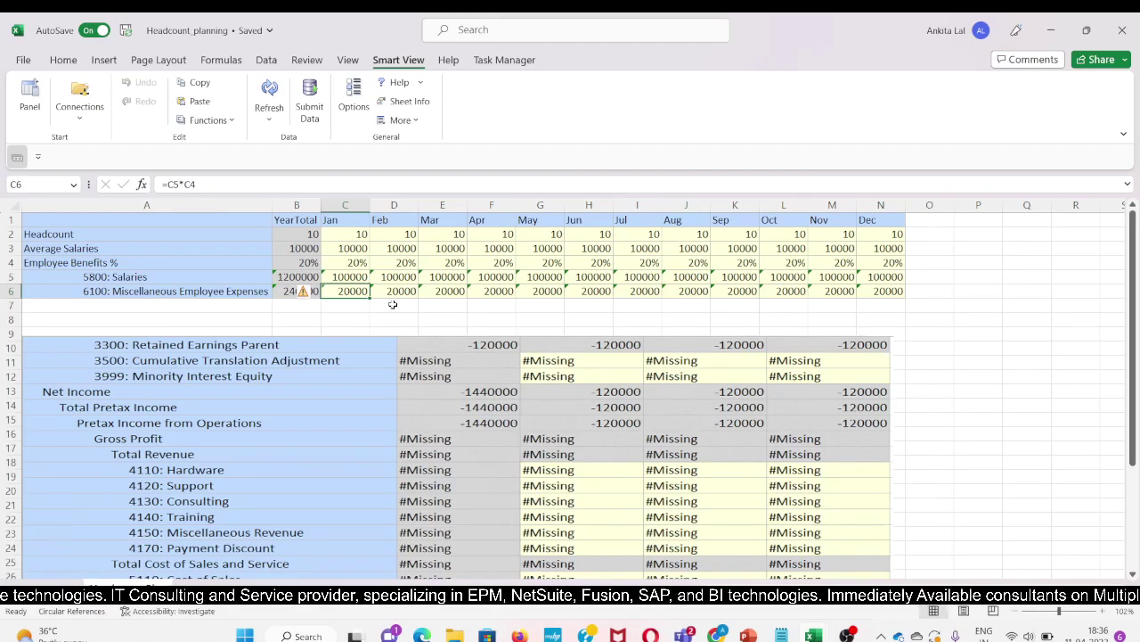
- Locate the 5800: Salaries and 6100: Miscellaneous Employee Expenses accounts from the headcount grid in the income statement picture
scroll(392, 304, down, 1)
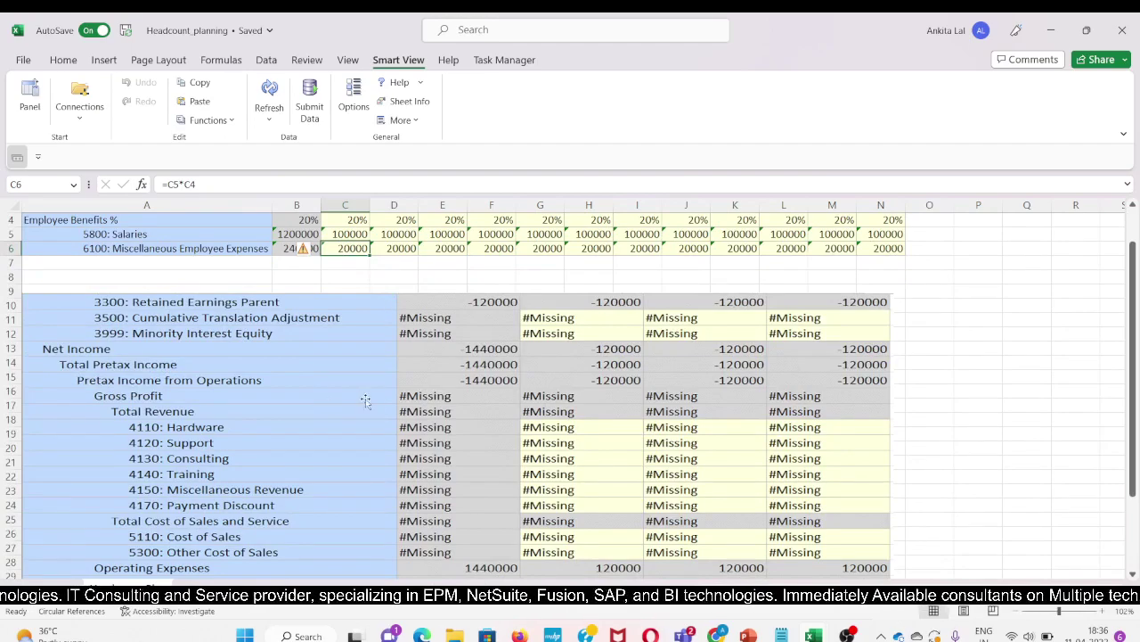
scroll(438, 508, down, 4)
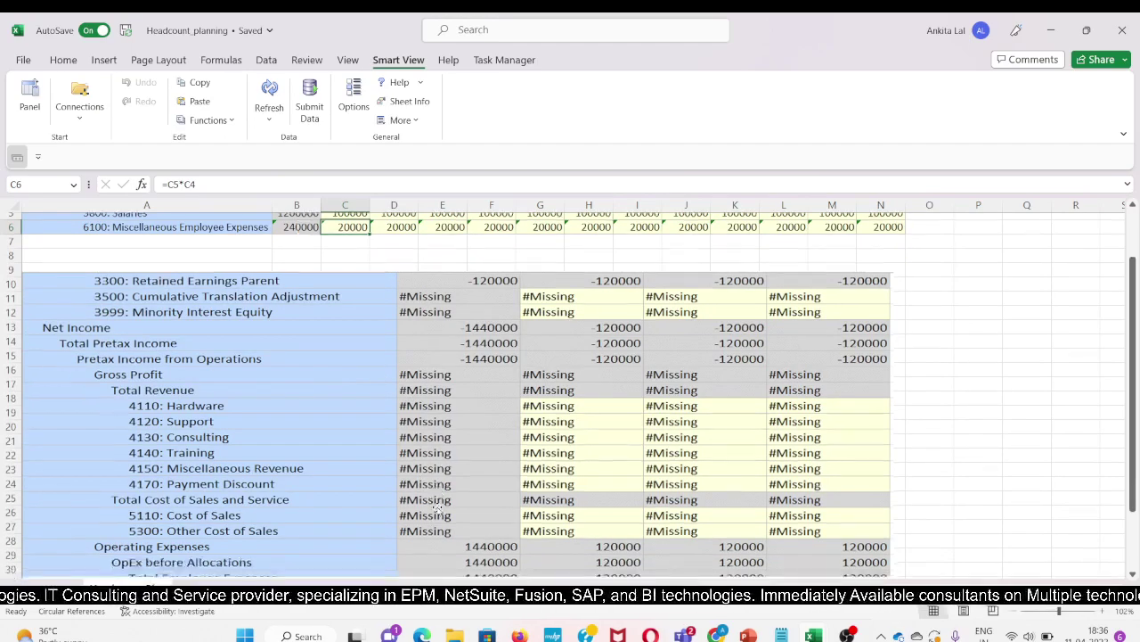
scroll(438, 507, up, 2)
scroll(437, 508, up, 3)
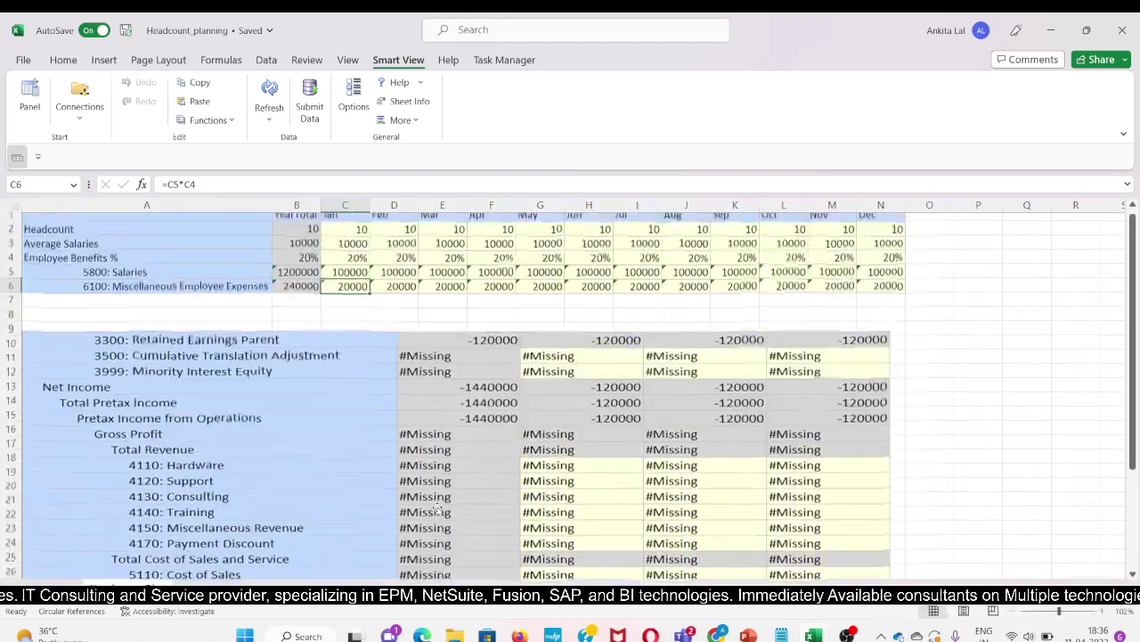
click(115, 290)
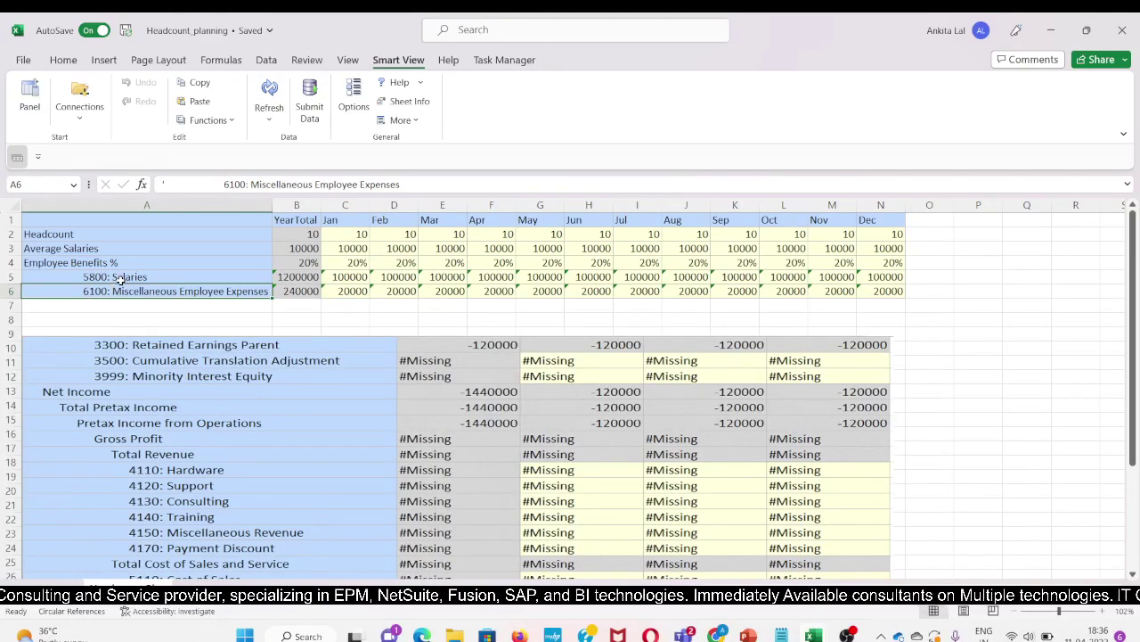
click(121, 277)
scroll(223, 523, down, 4)
click(176, 488)
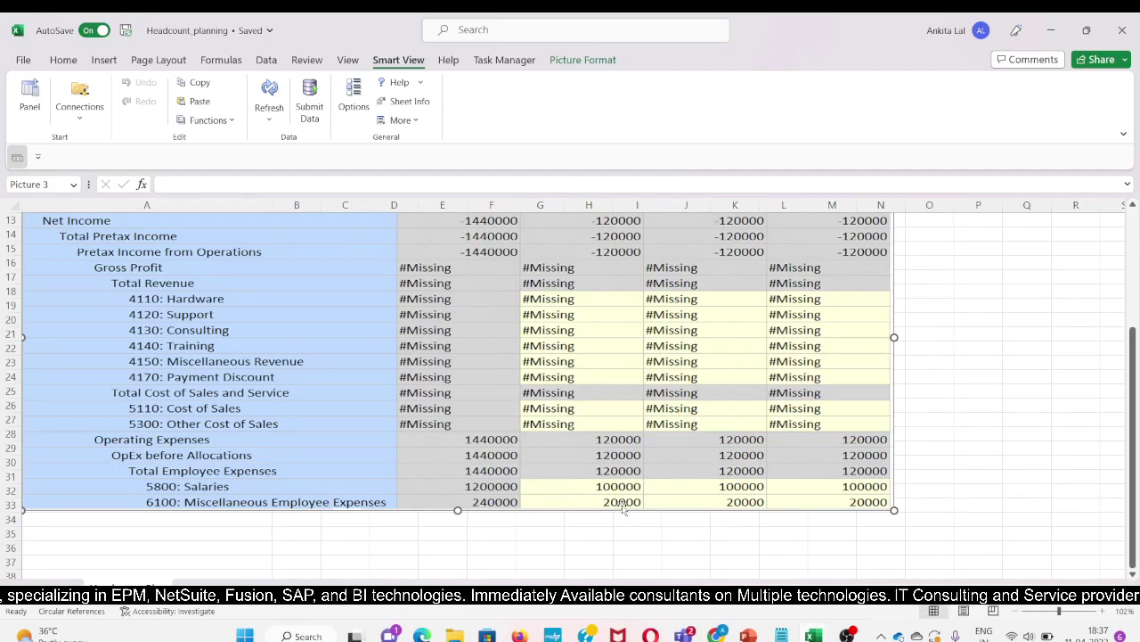
- Examine how the employee expense accounts roll up through Operating Expenses to Net Income and Retained Earnings, comparing them with the headcount grid
scroll(624, 506, up, 2)
scroll(534, 525, down, 2)
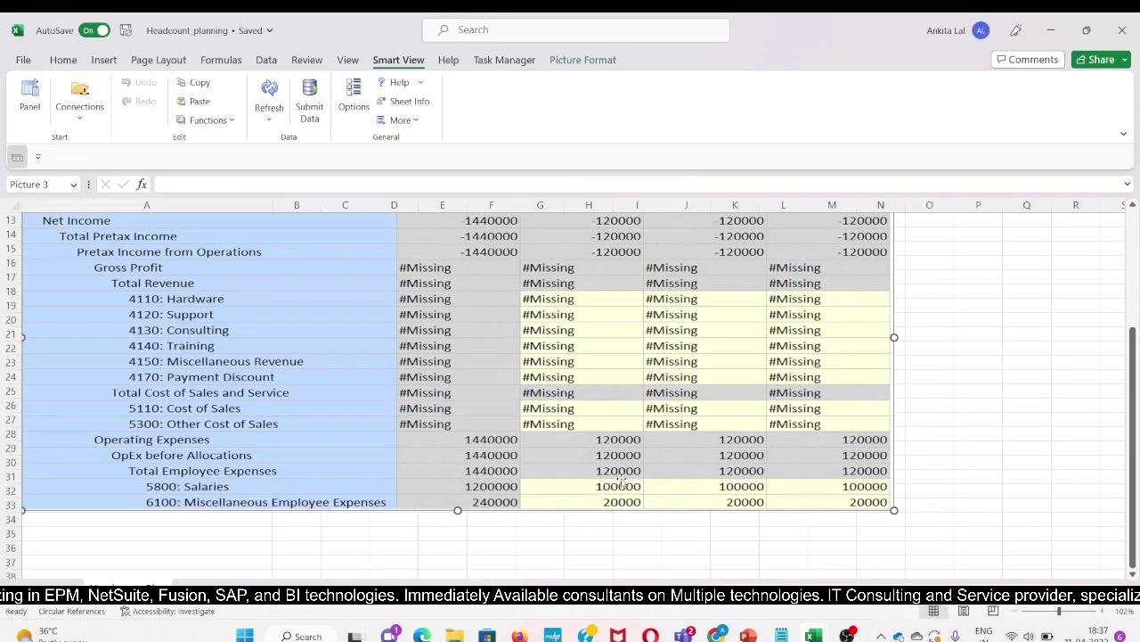
scroll(621, 482, up, 2)
scroll(621, 481, up, 2)
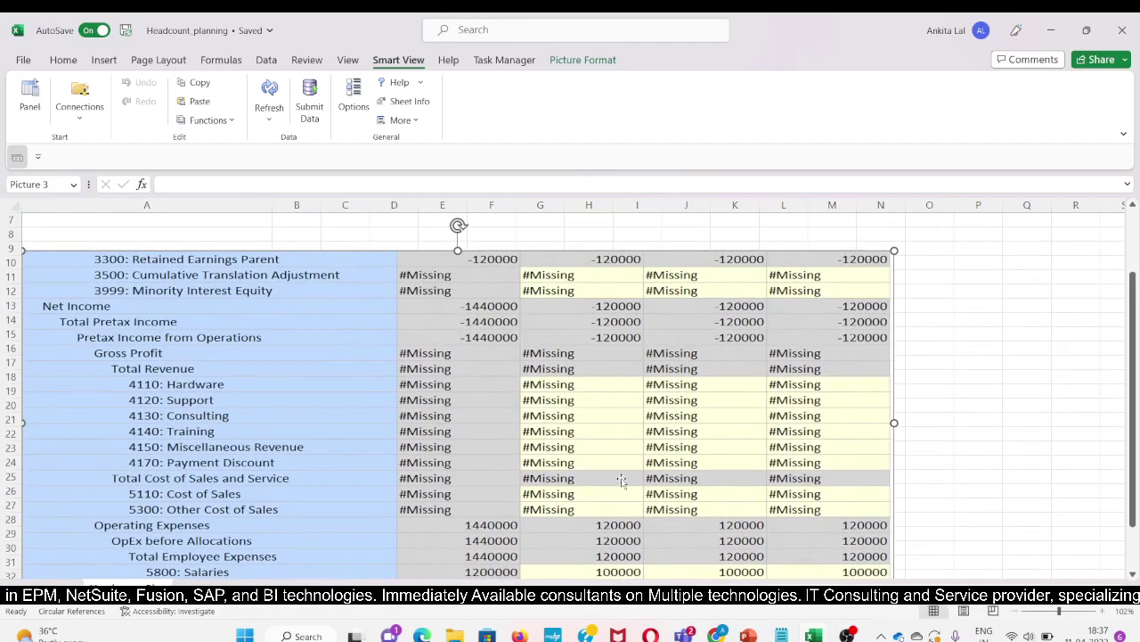
scroll(621, 481, down, 1)
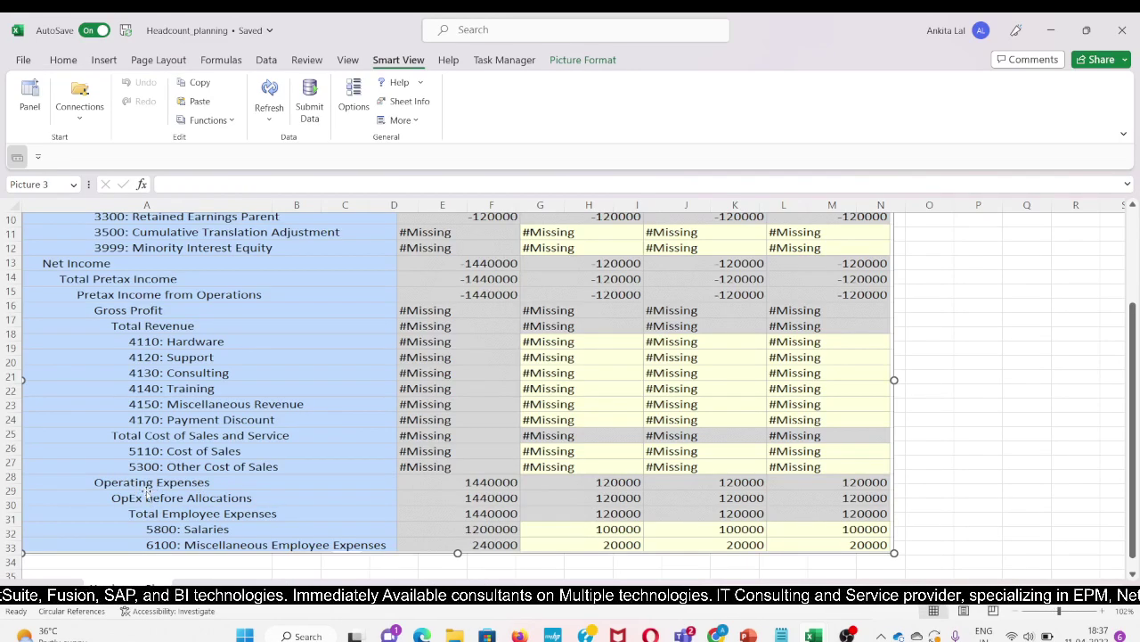
scroll(147, 494, up, 1)
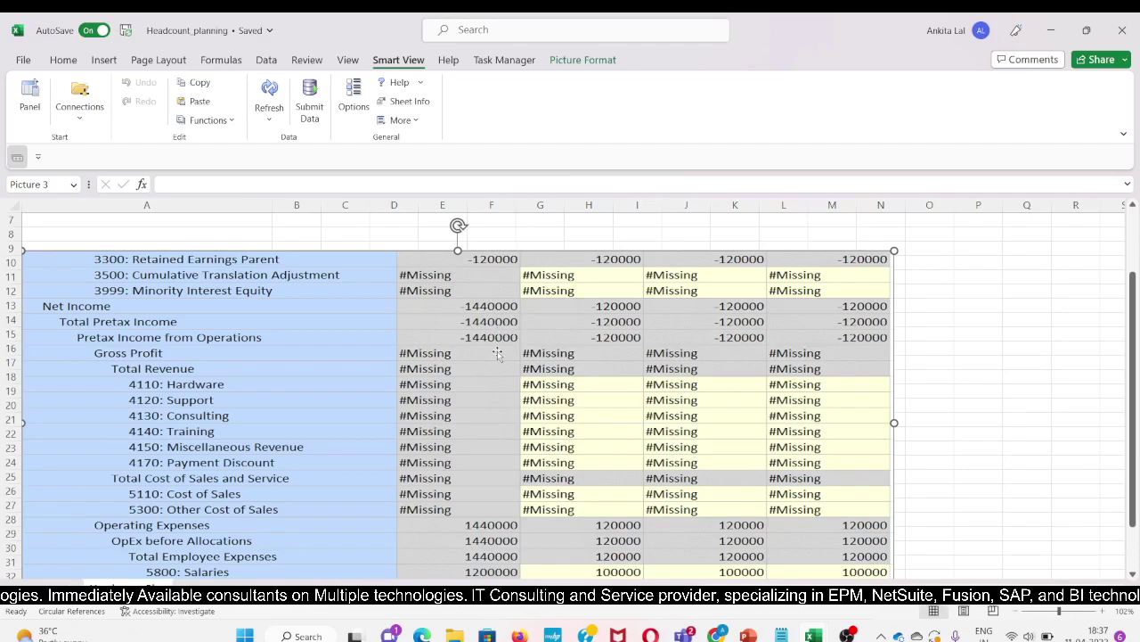
scroll(497, 352, up, 2)
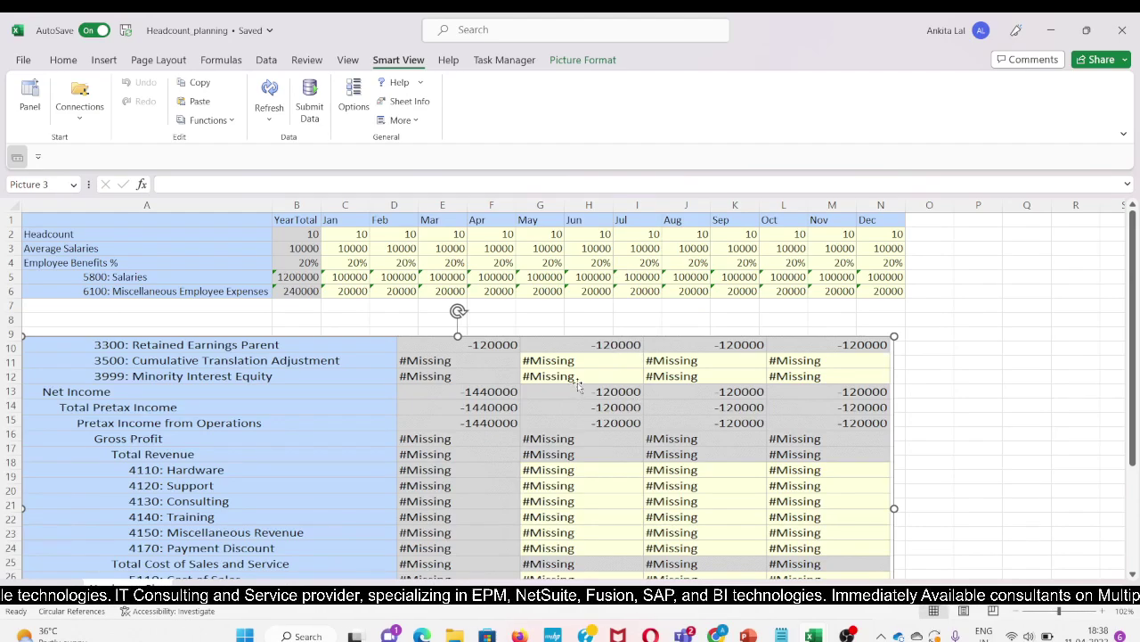
scroll(609, 419, down, 3)
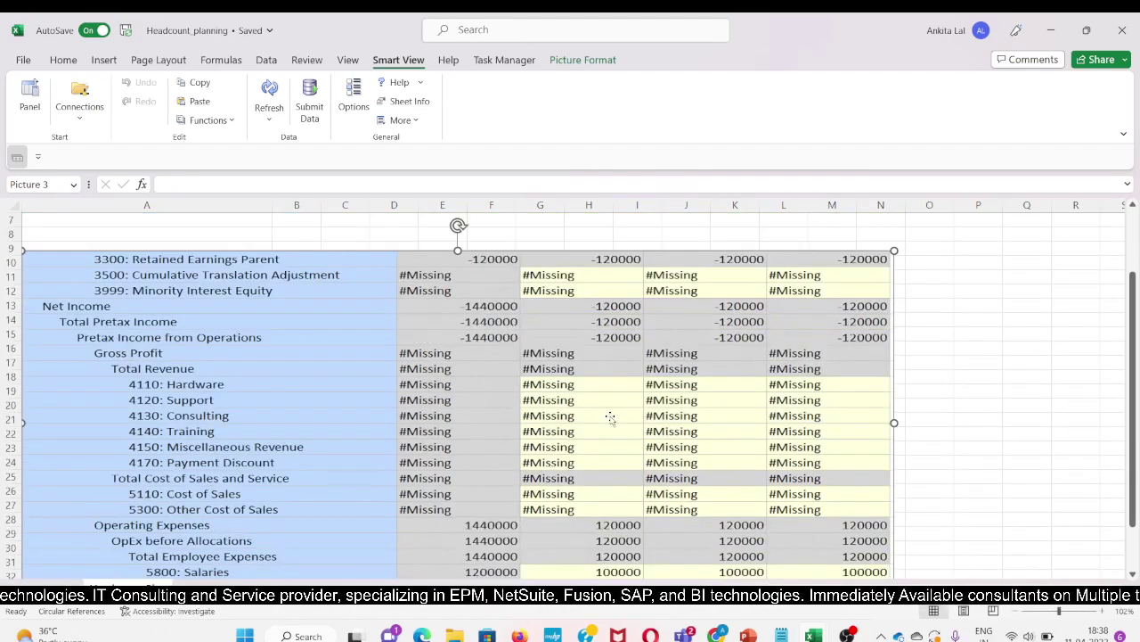
scroll(610, 418, down, 1)
scroll(610, 419, up, 3)
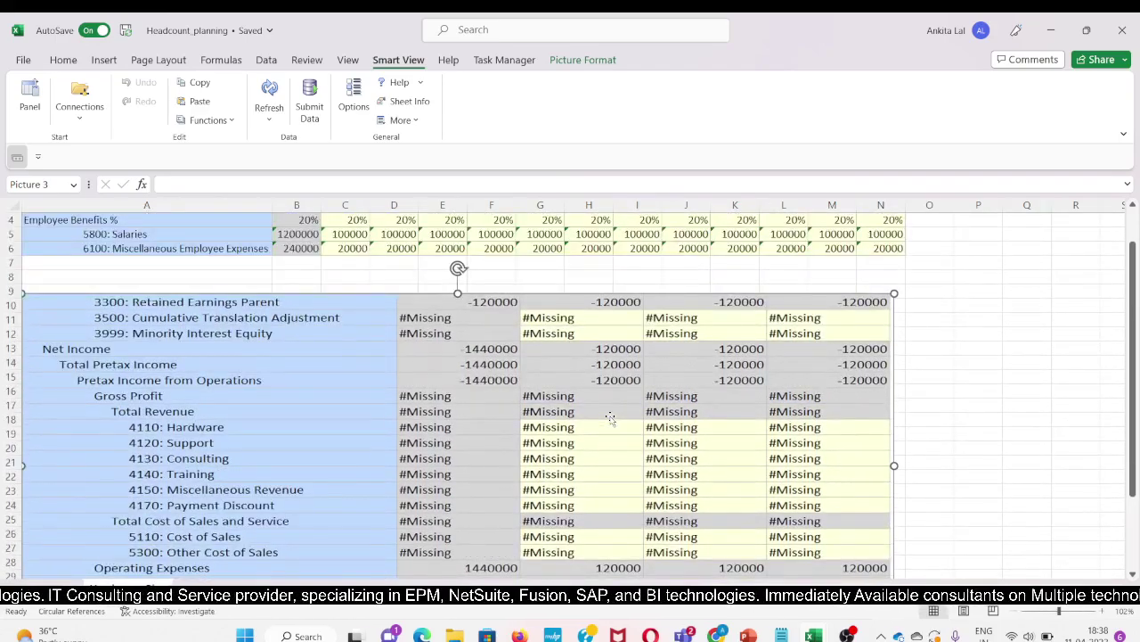
scroll(610, 419, down, 2)
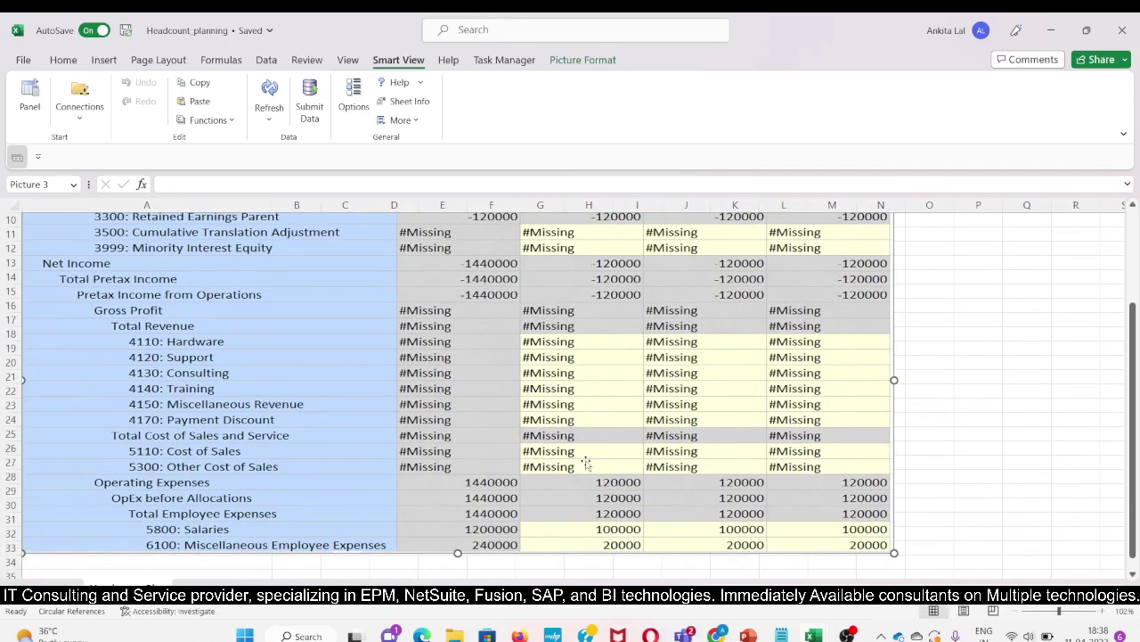
scroll(583, 422, up, 2)
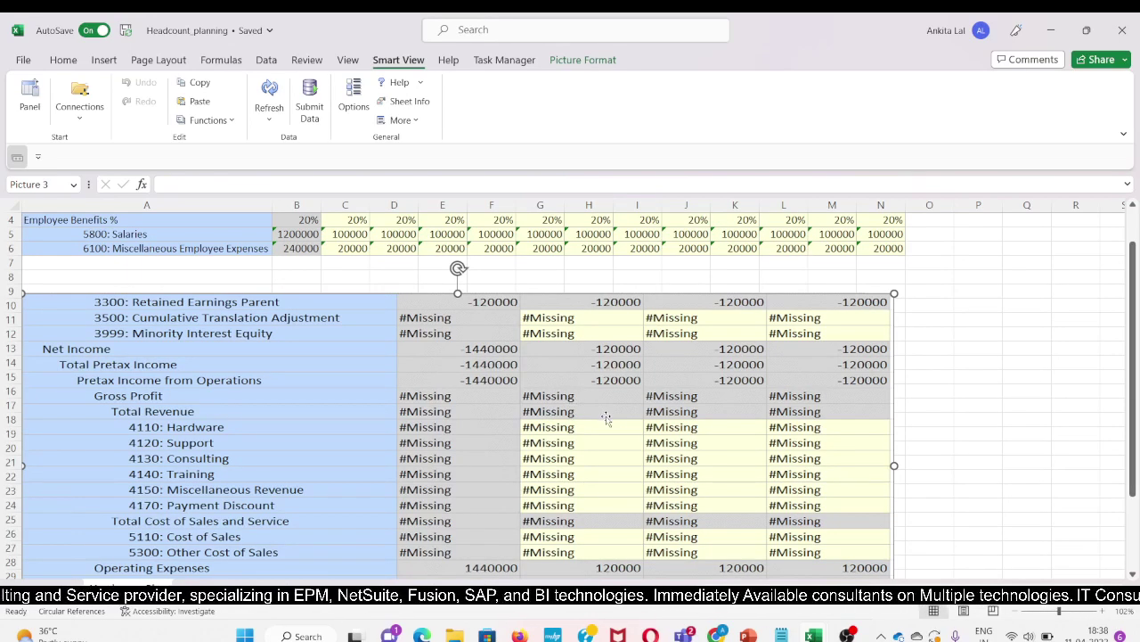
scroll(606, 419, down, 1)
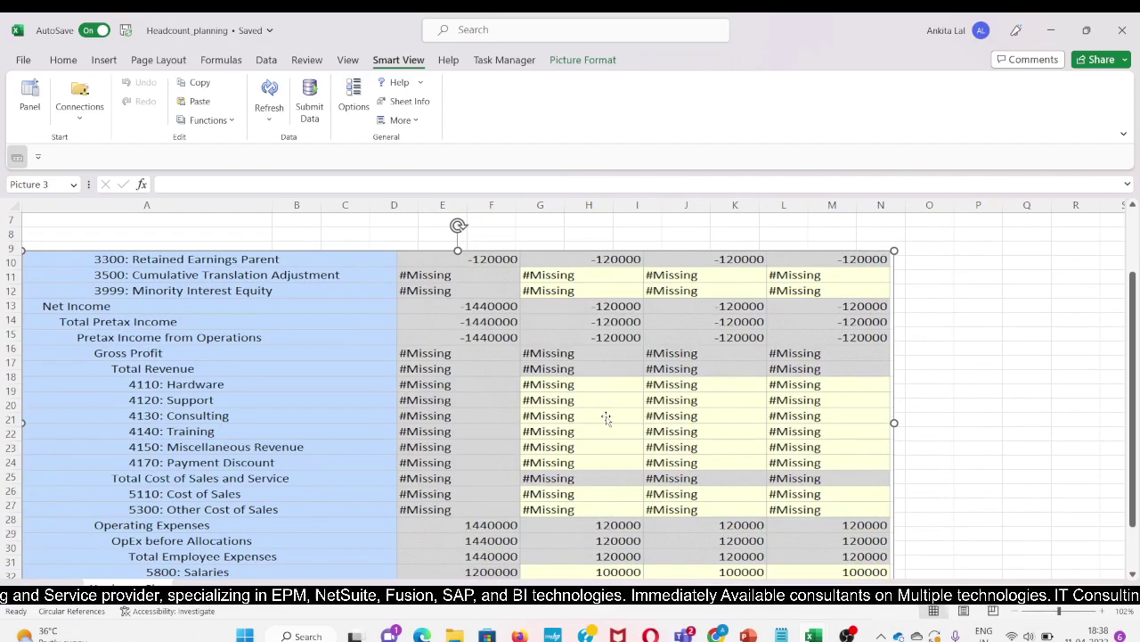
scroll(606, 418, up, 2)
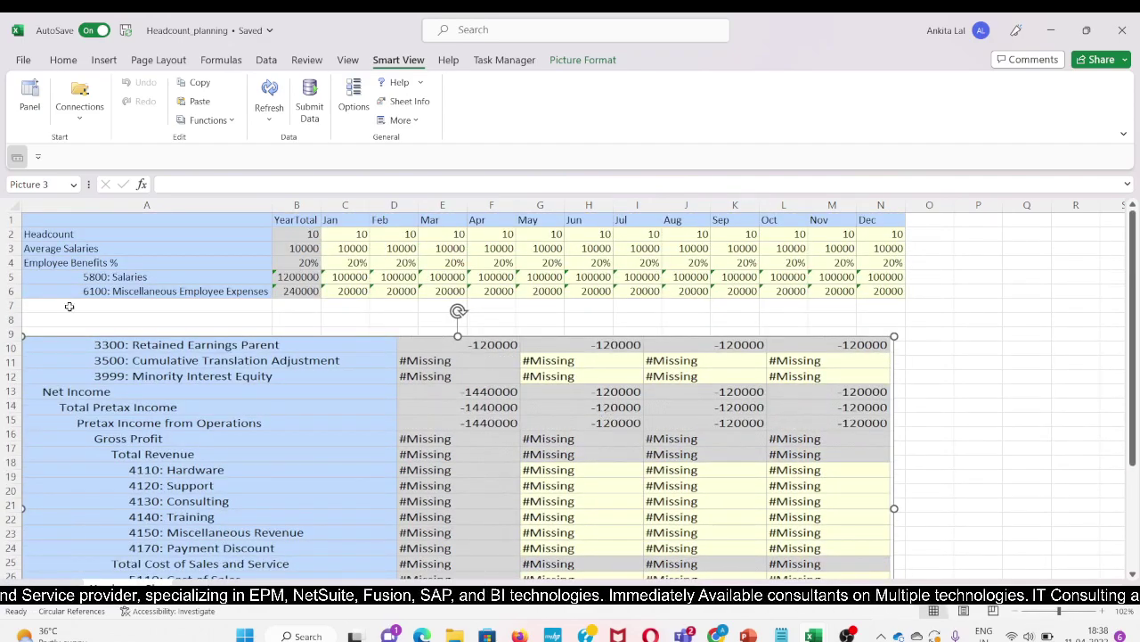
scroll(426, 496, down, 3)
scroll(426, 496, up, 3)
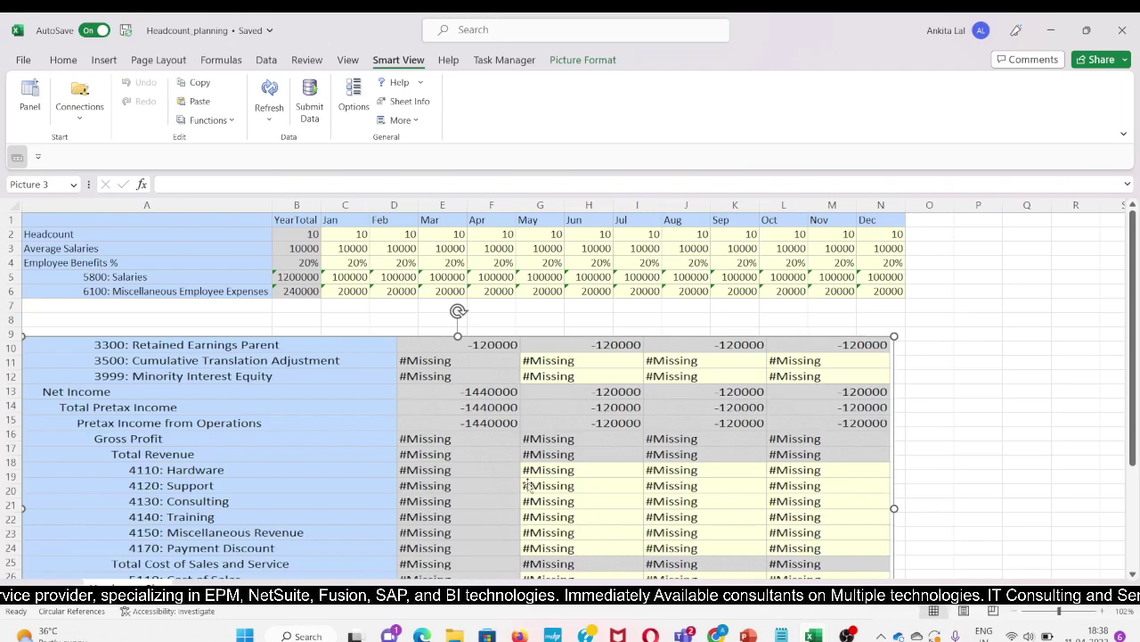
- Switch to the PowerPoint slide show and advance to the Compensation Planning slide
key(alt+Tab)
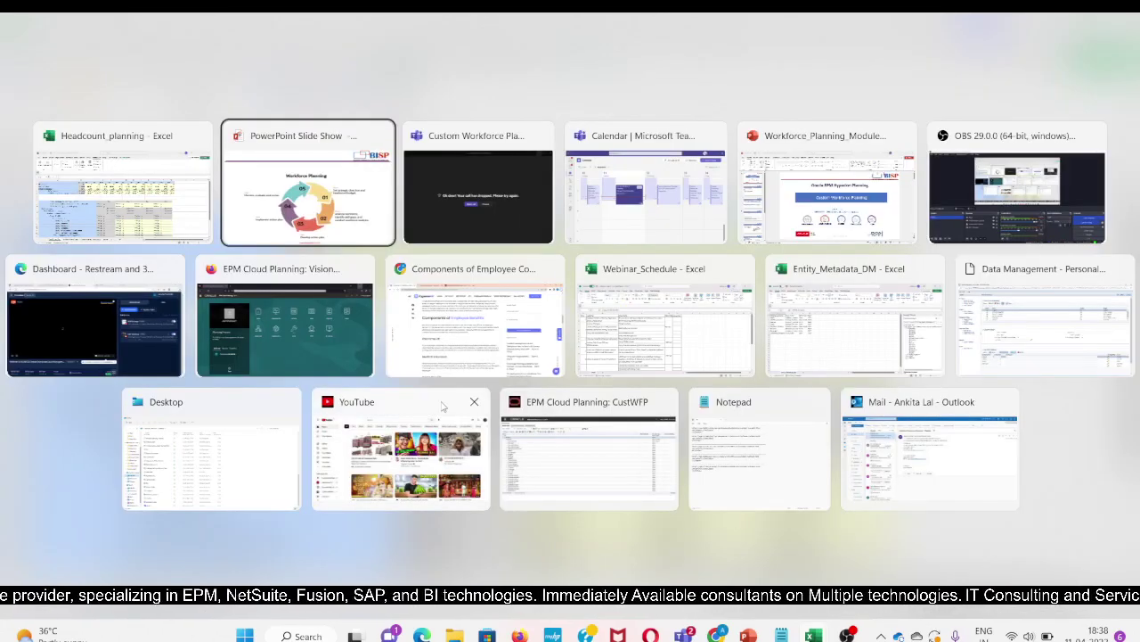
key(Right)
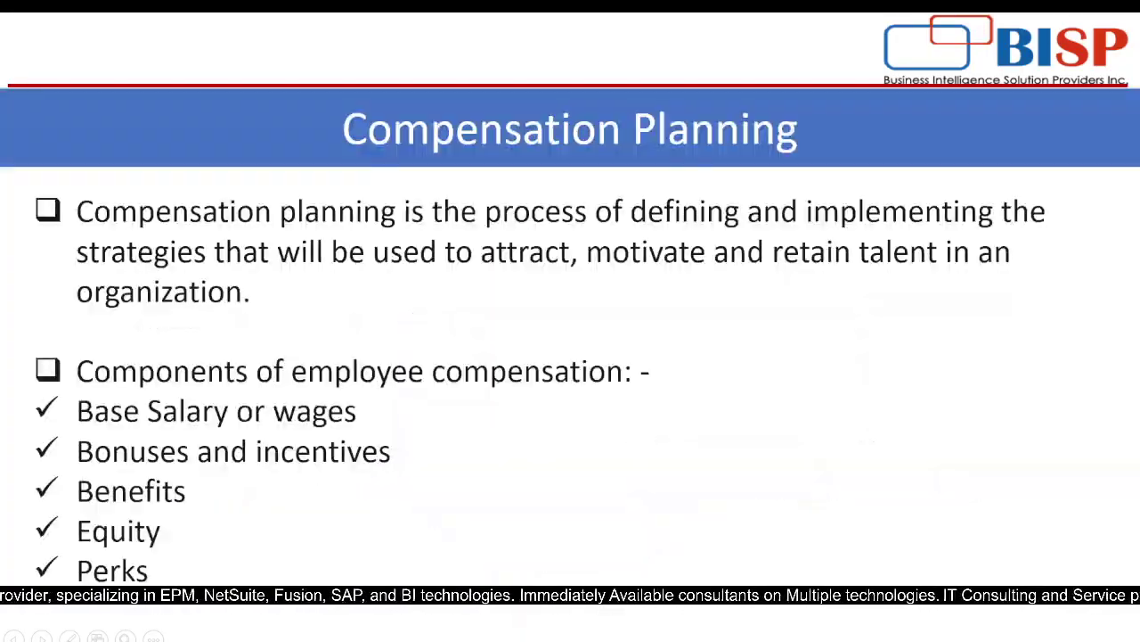
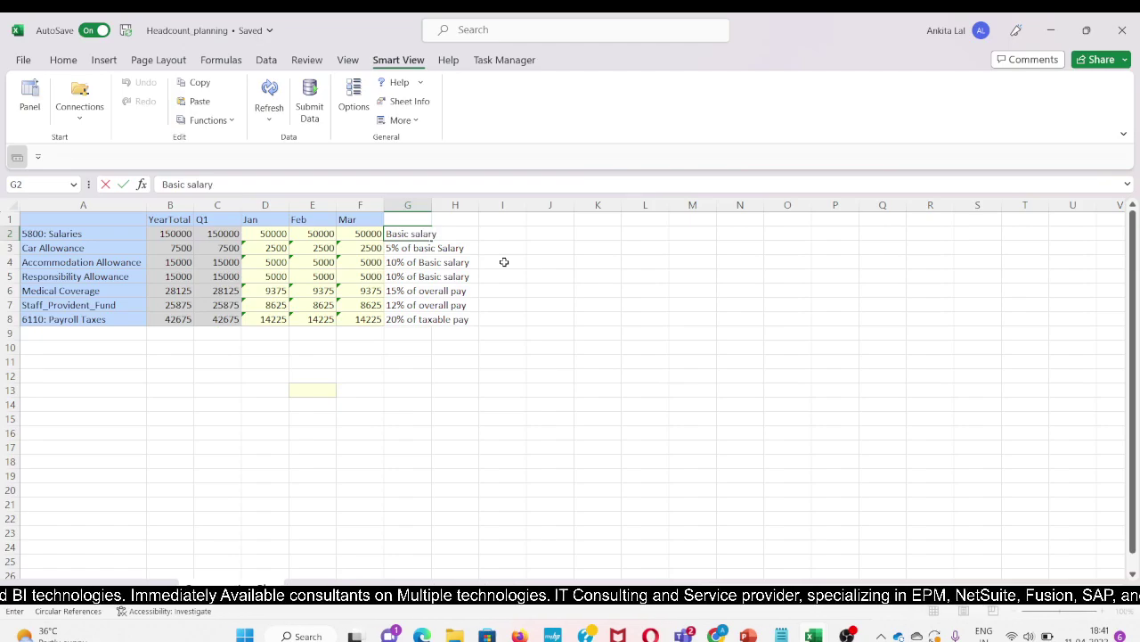
- Enter the note "Basic salary" in cell G2 beside the 5800: Salaries row
key(Return)
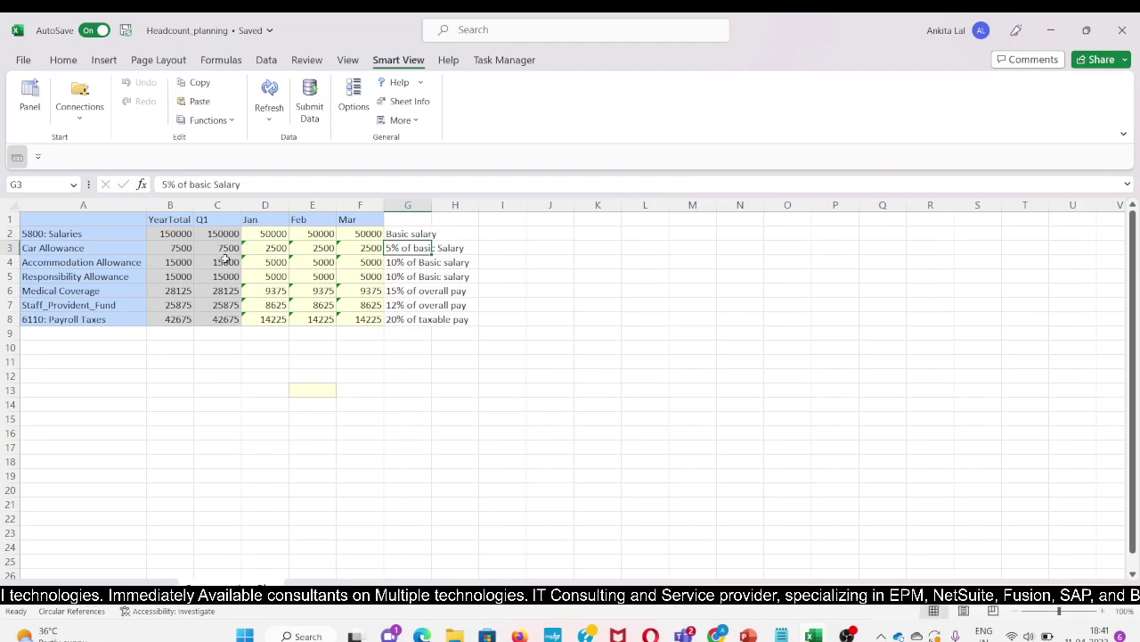
- Inspect the January formulas for Car Allowance, Accommodation Allowance and Medical Coverage in the compensation grid
click(52, 249)
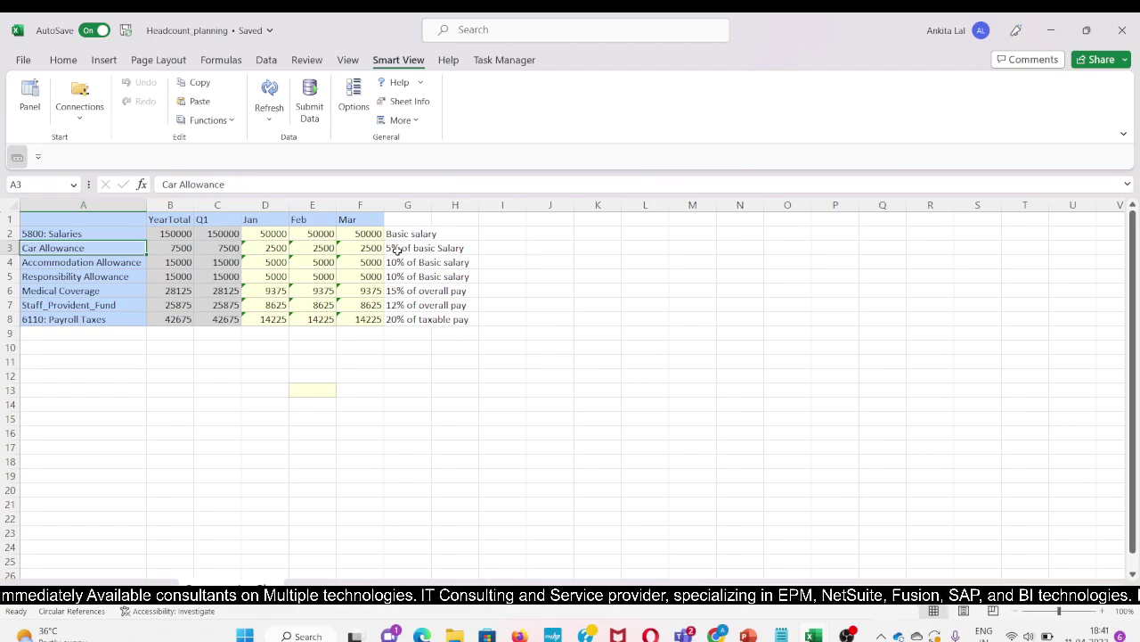
click(257, 248)
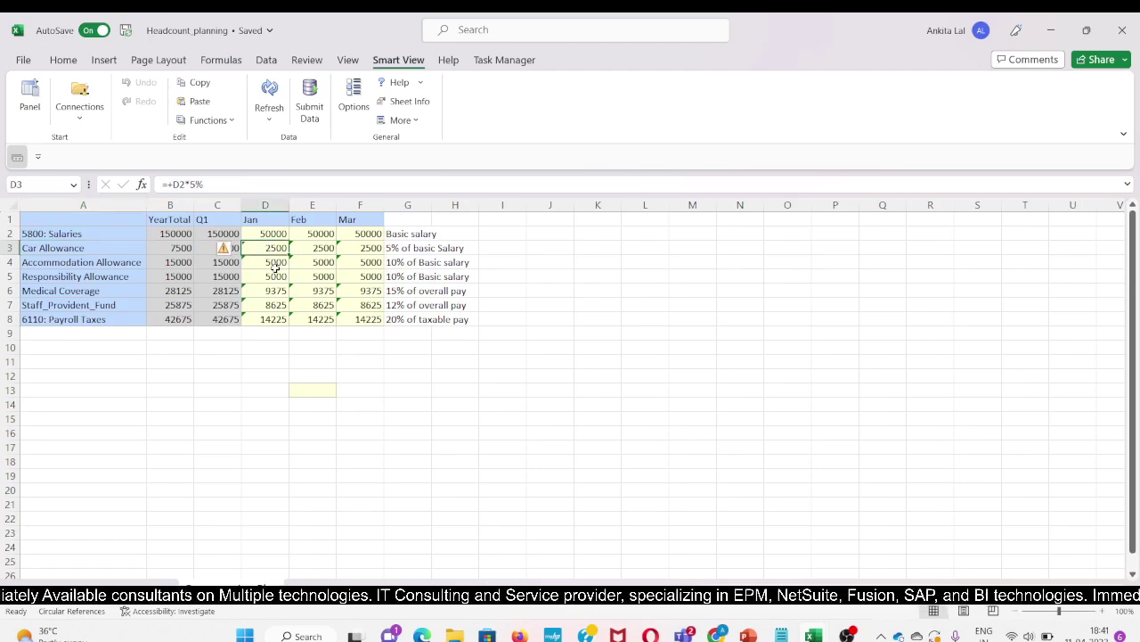
click(273, 263)
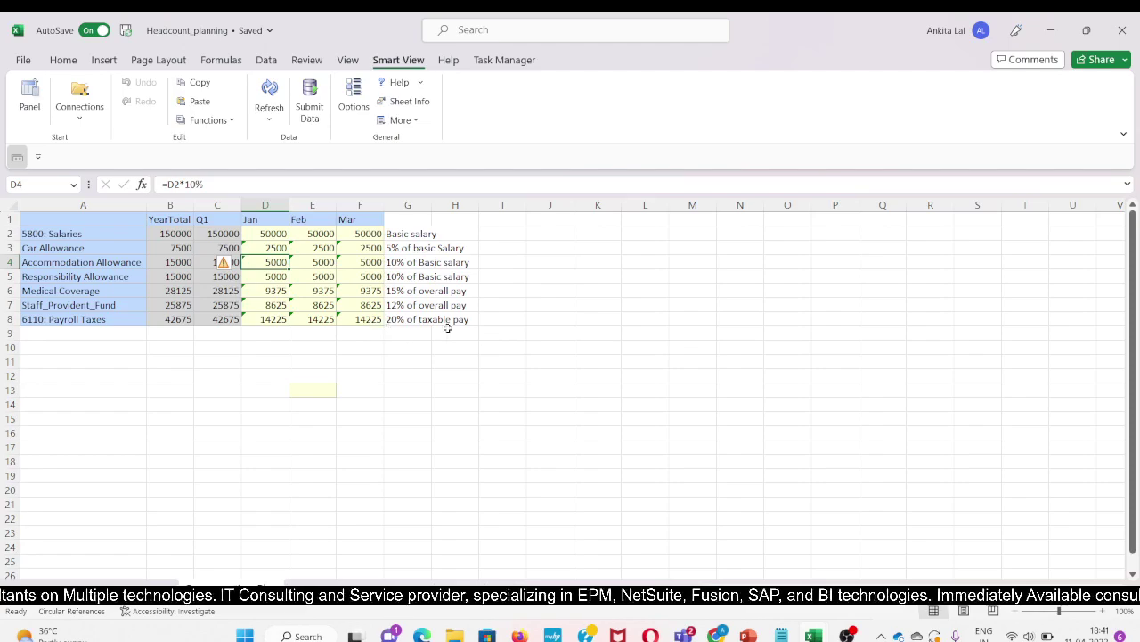
click(272, 290)
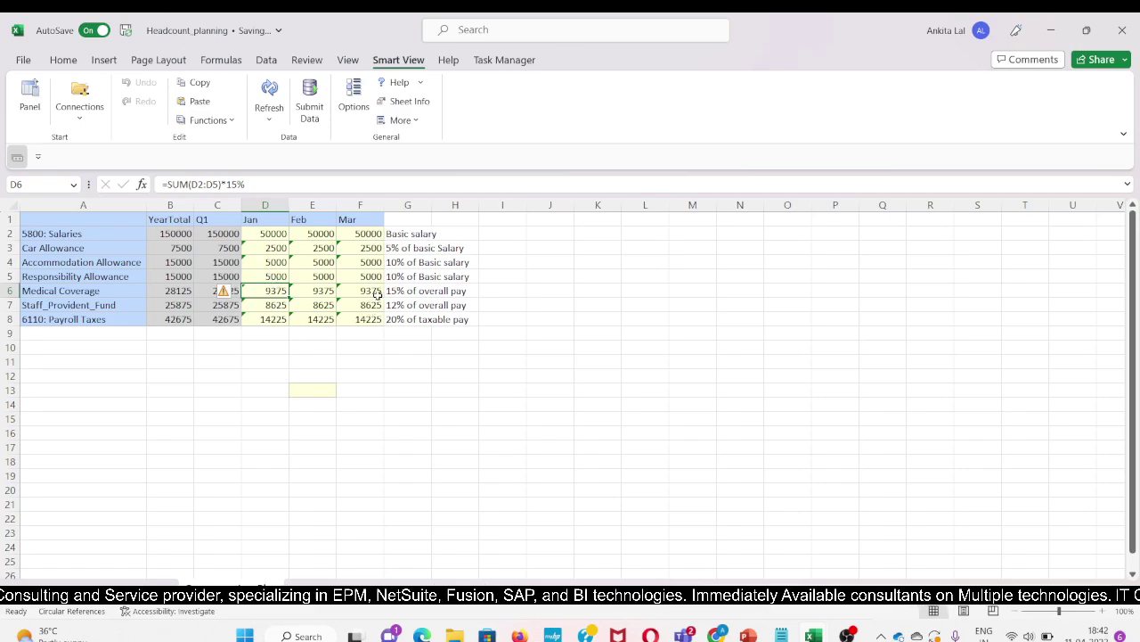
- Inspect the January formulas for Staff_Provident_Fund and 6110: Payroll Taxes, including the cells the provident fund formula references
click(266, 306)
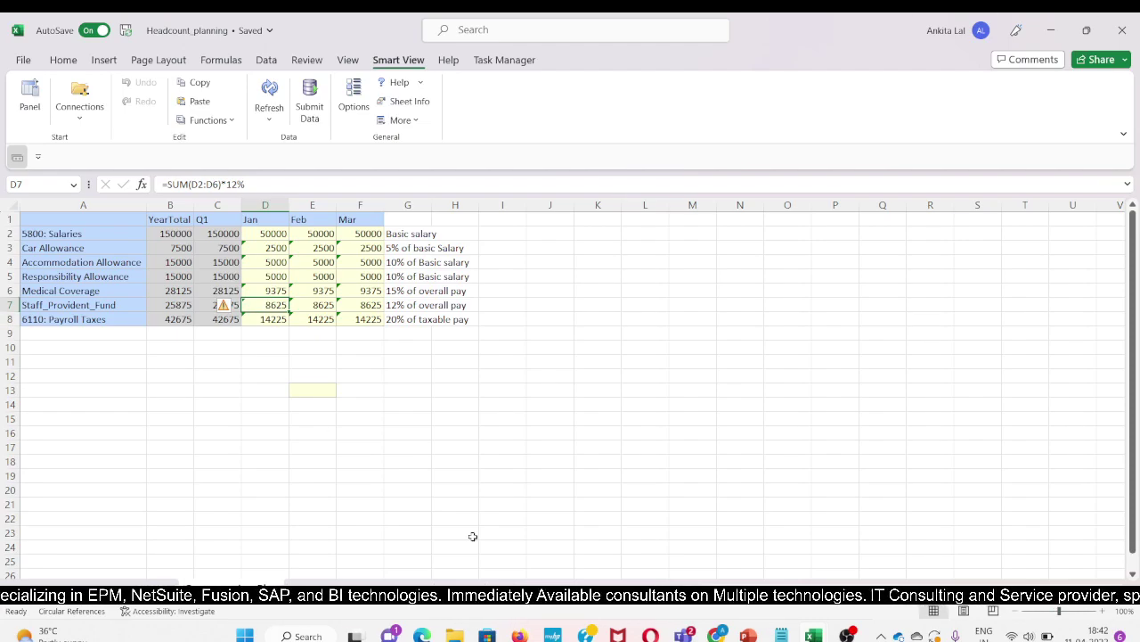
double_click(268, 305)
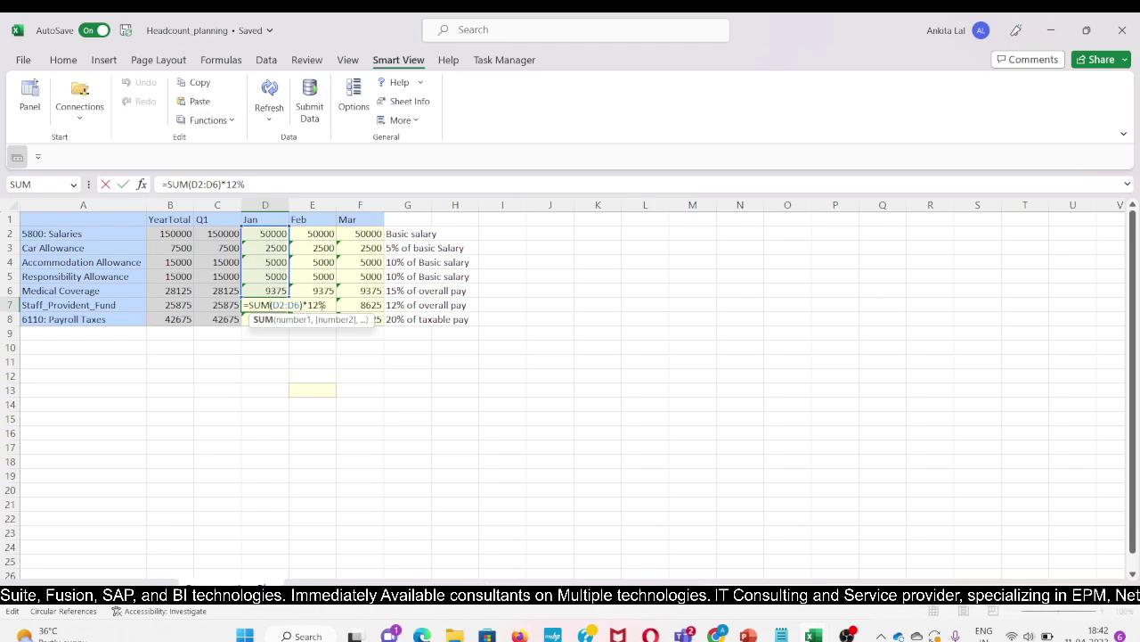
key(Return)
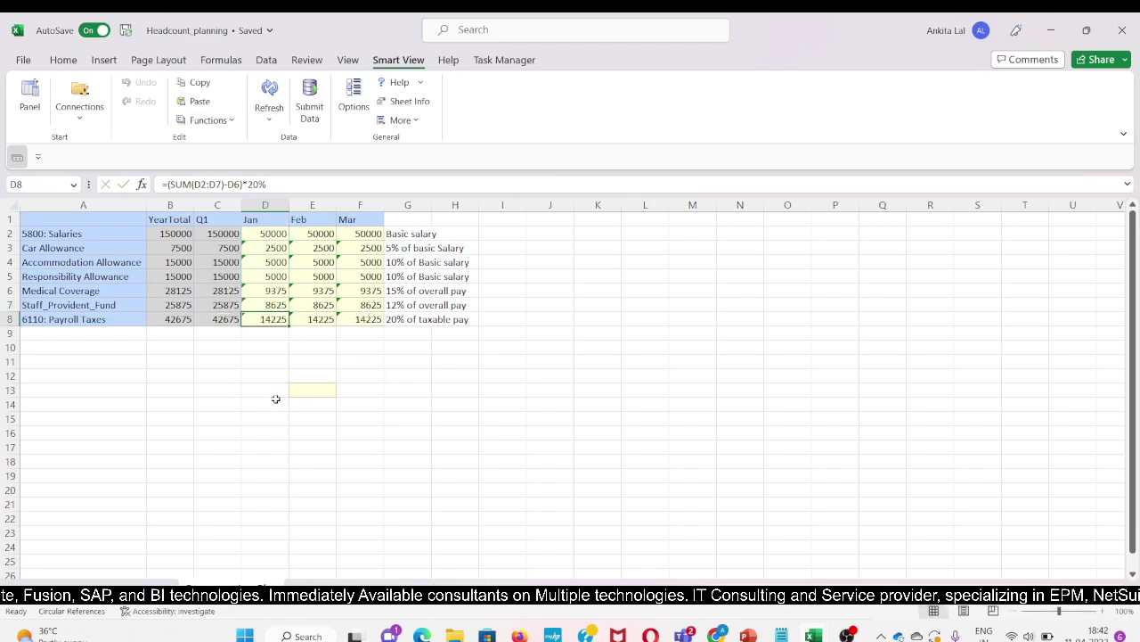
click(271, 401)
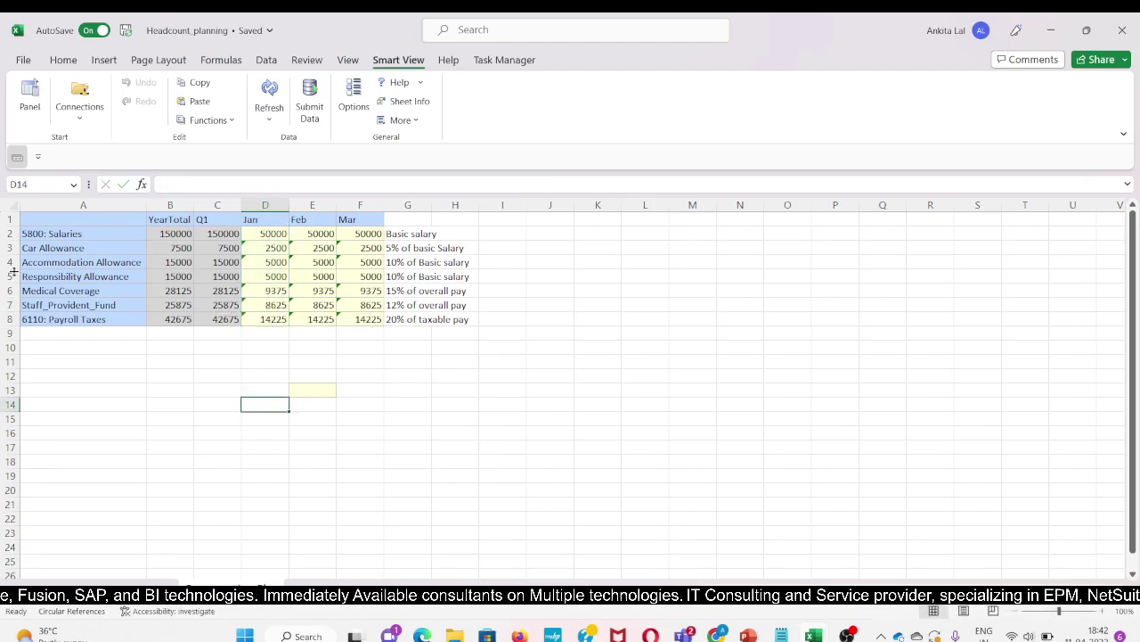
click(268, 322)
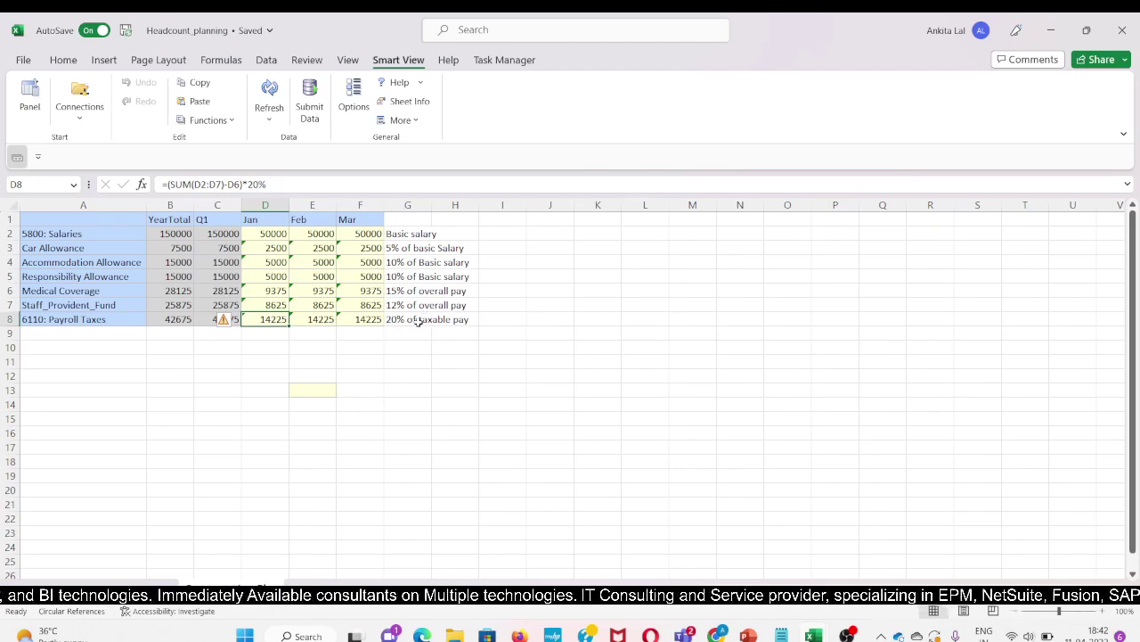
- Examine the cells referenced by the January formula of the 6110: Payroll Taxes row, keeping the formula as it is
double_click(266, 320)
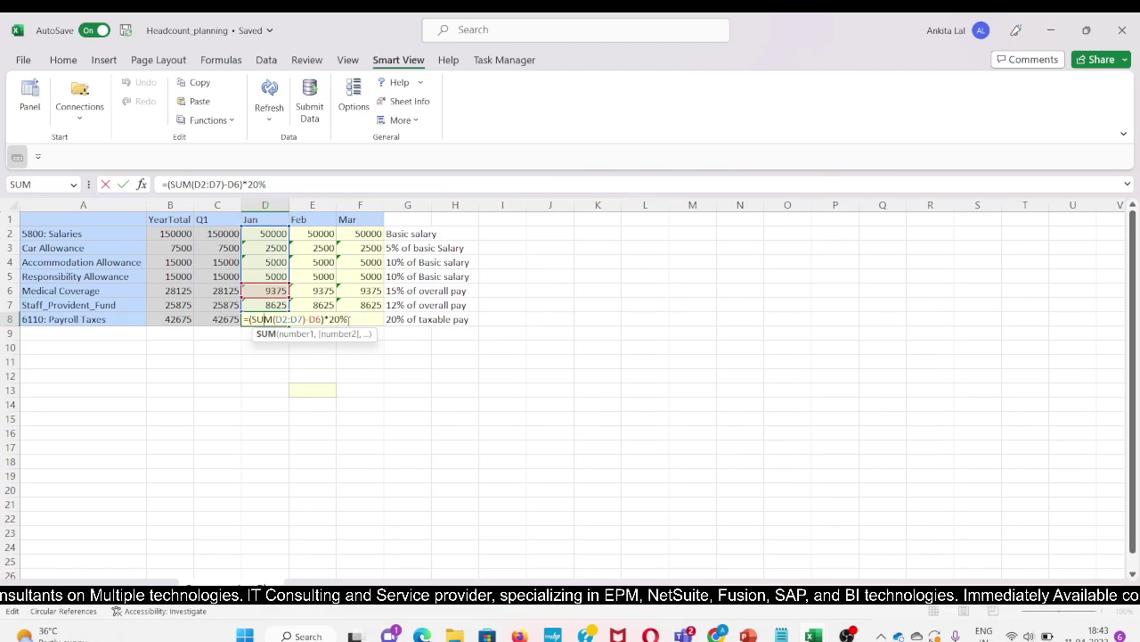
key(ctrl+Return)
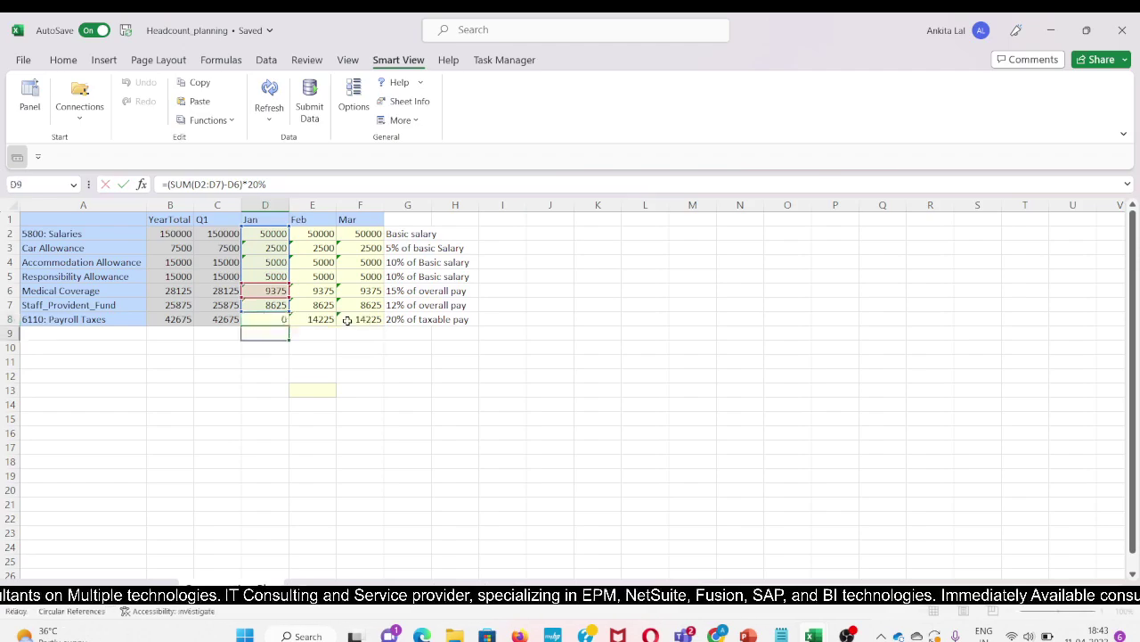
click(342, 347)
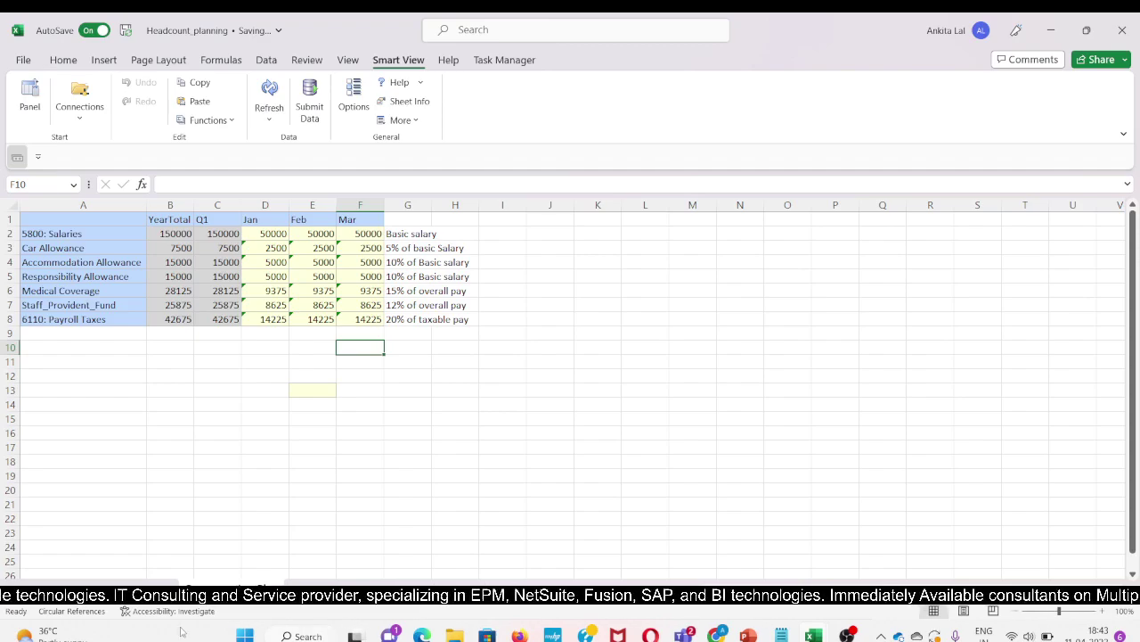
- Open the sheet of basic salaries by job grade and widen column B slightly beyond the Job Grade labels
click(356, 588)
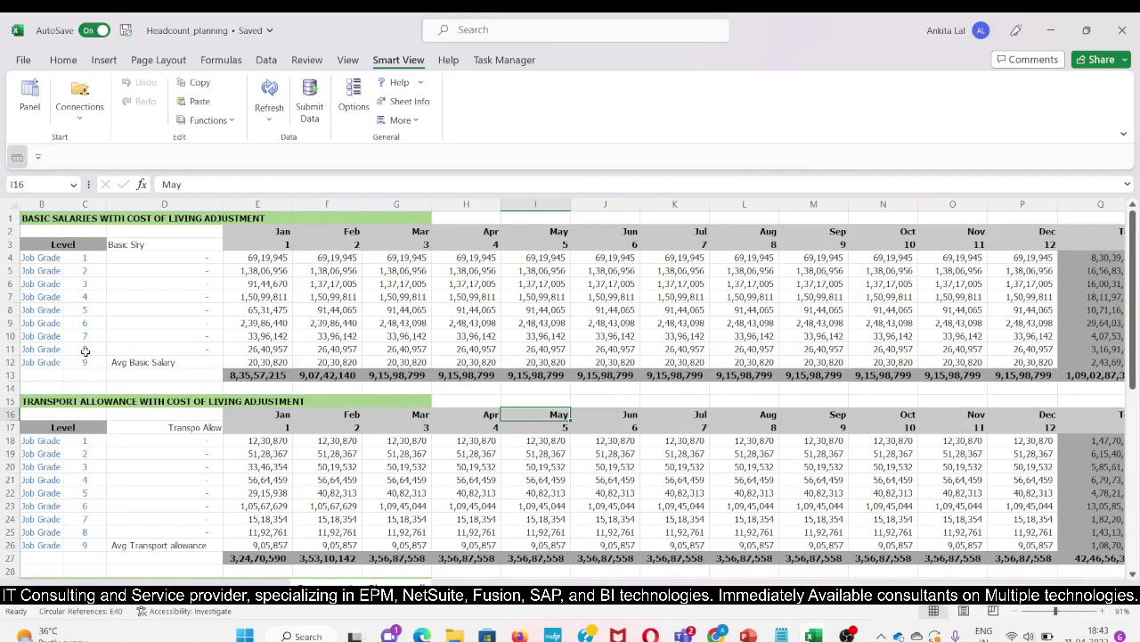
click(45, 258)
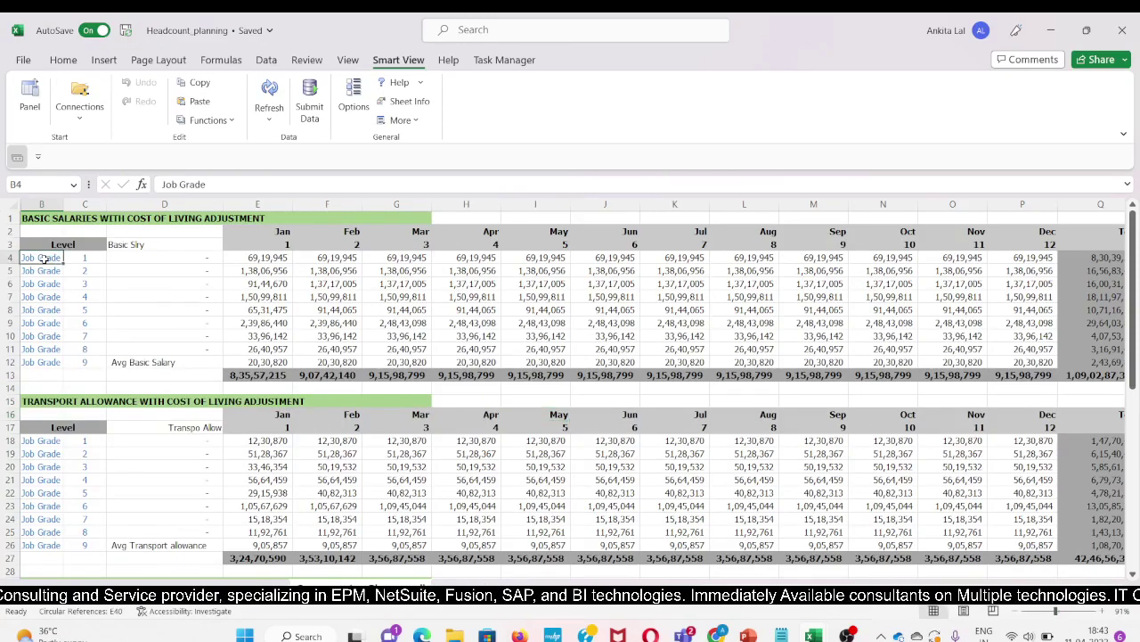
double_click(65, 203)
click(66, 204)
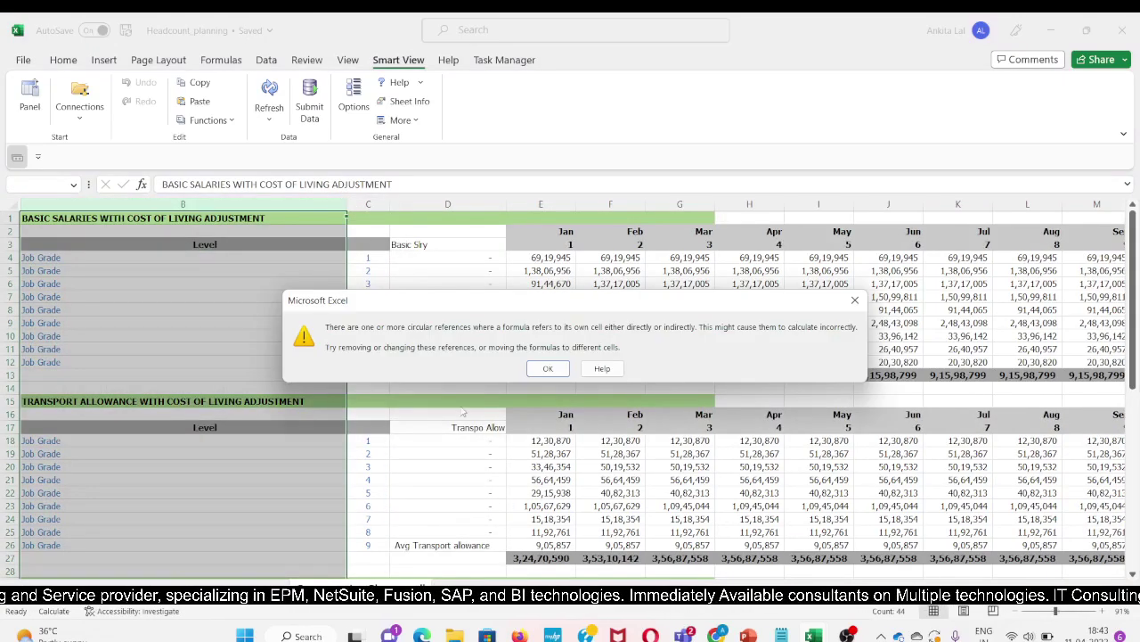
click(548, 368)
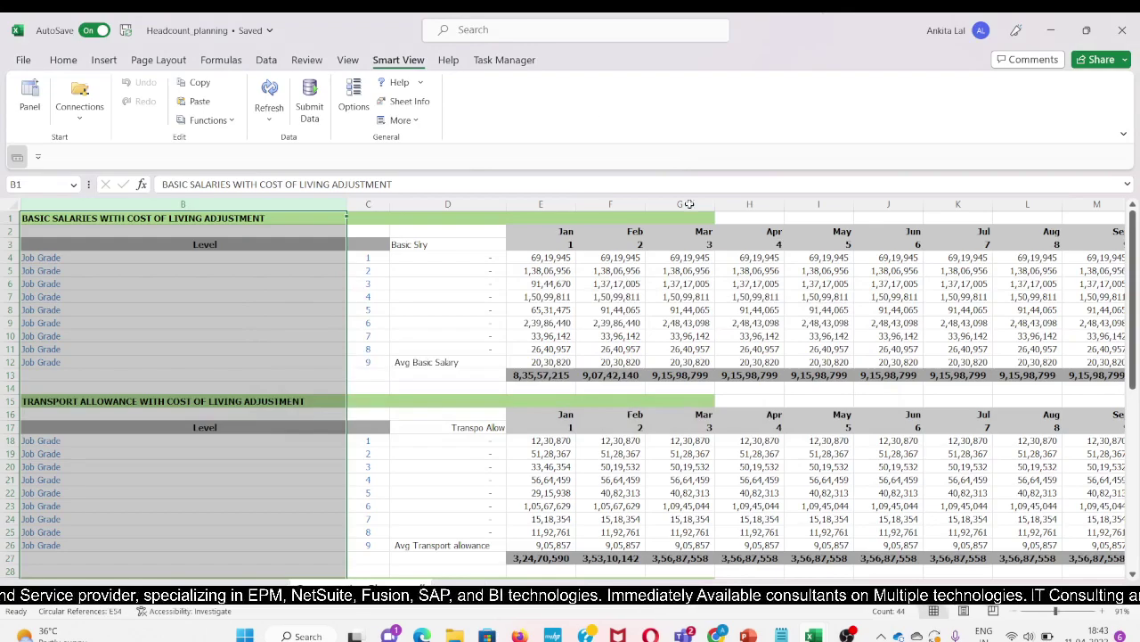
drag(347, 204, 76, 256)
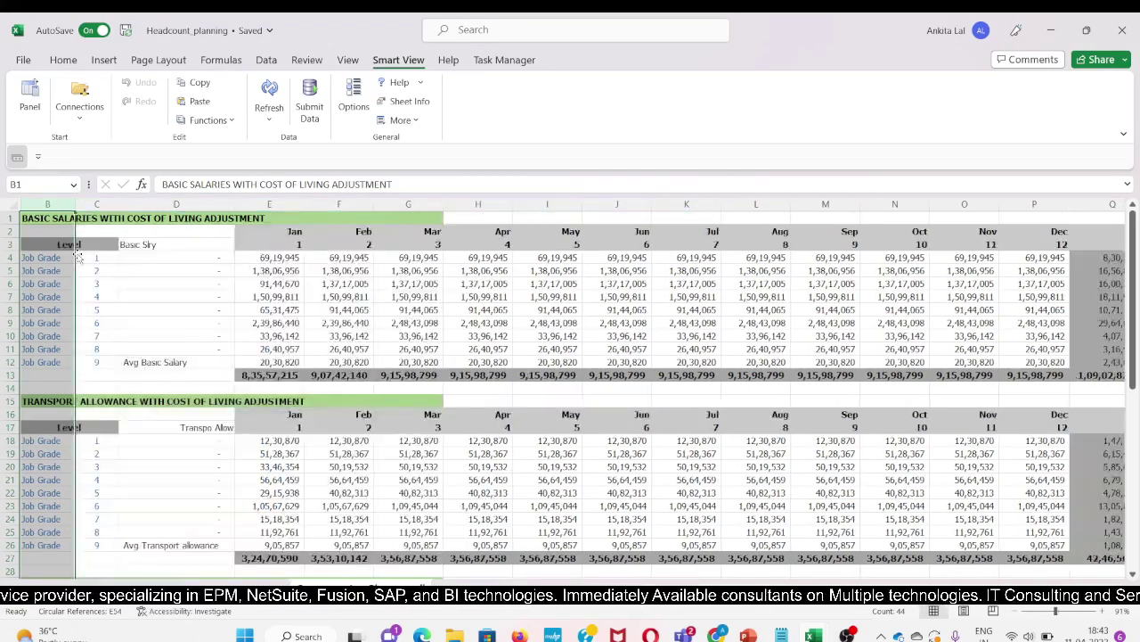
click(86, 257)
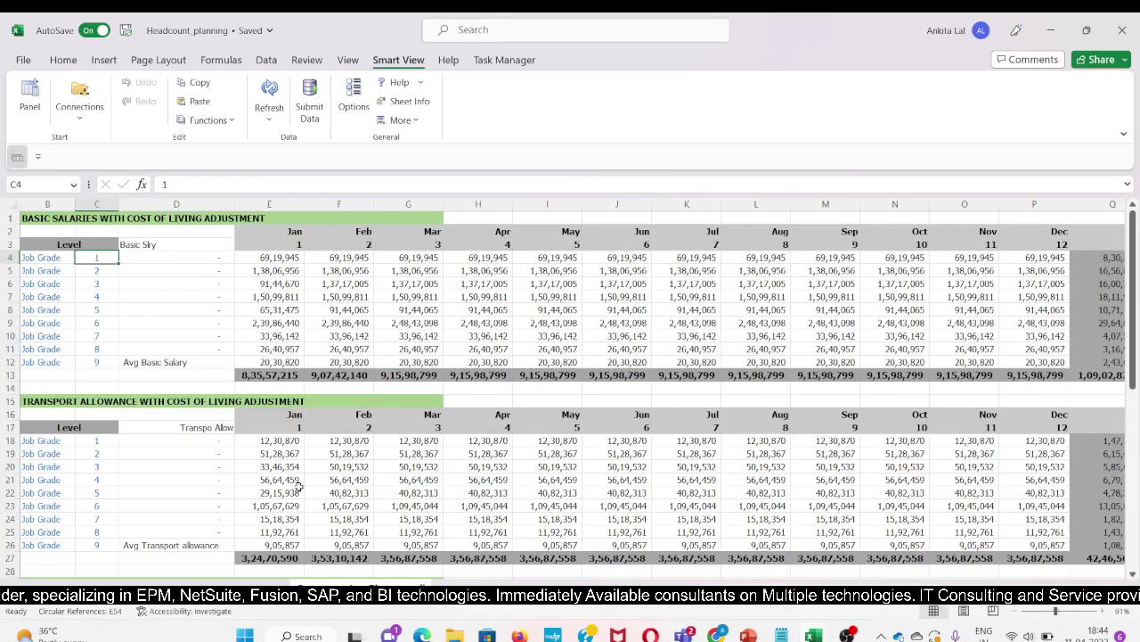
- Review the job-grade tables for basic salaries and the transport, accommodation and responsibility allowances with cost of living adjustment
scroll(300, 486, down, 2)
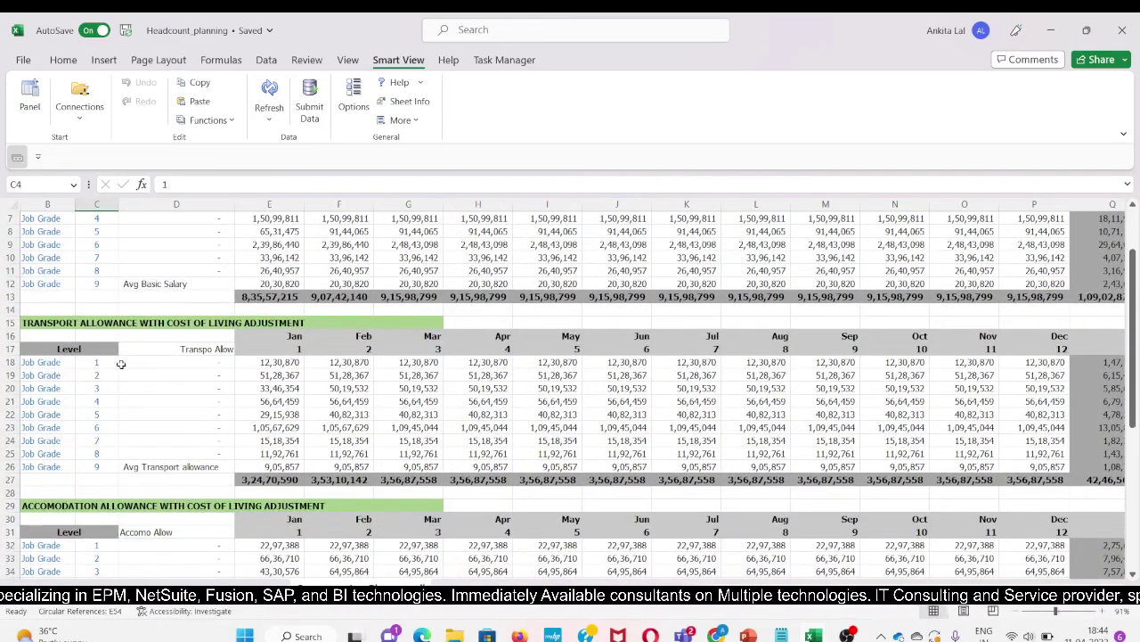
scroll(138, 397, up, 2)
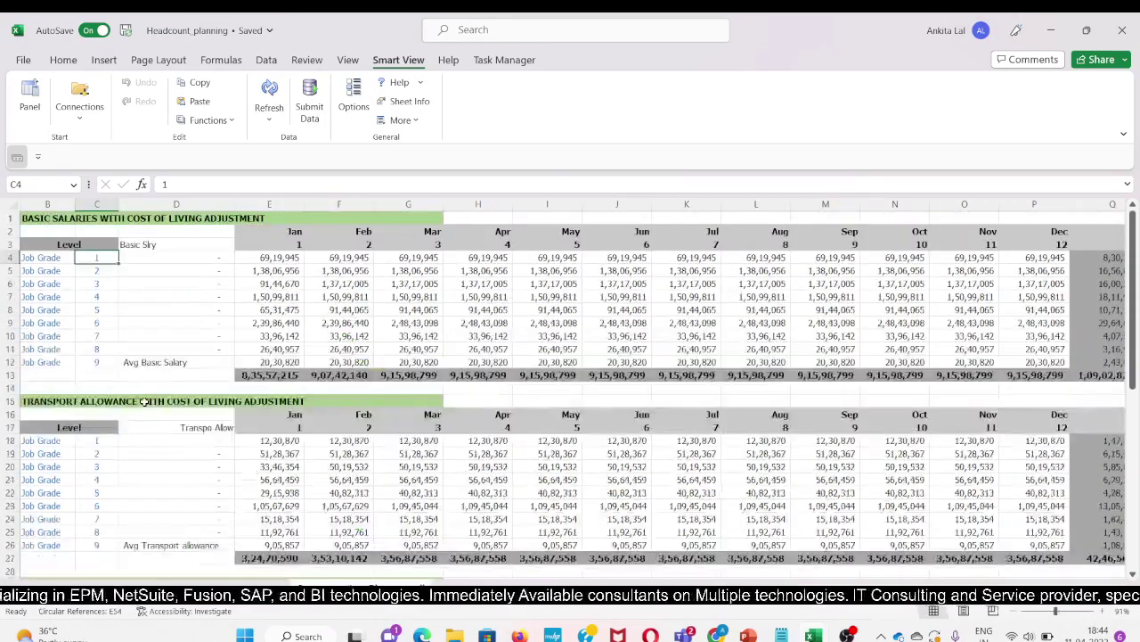
scroll(143, 401, down, 1)
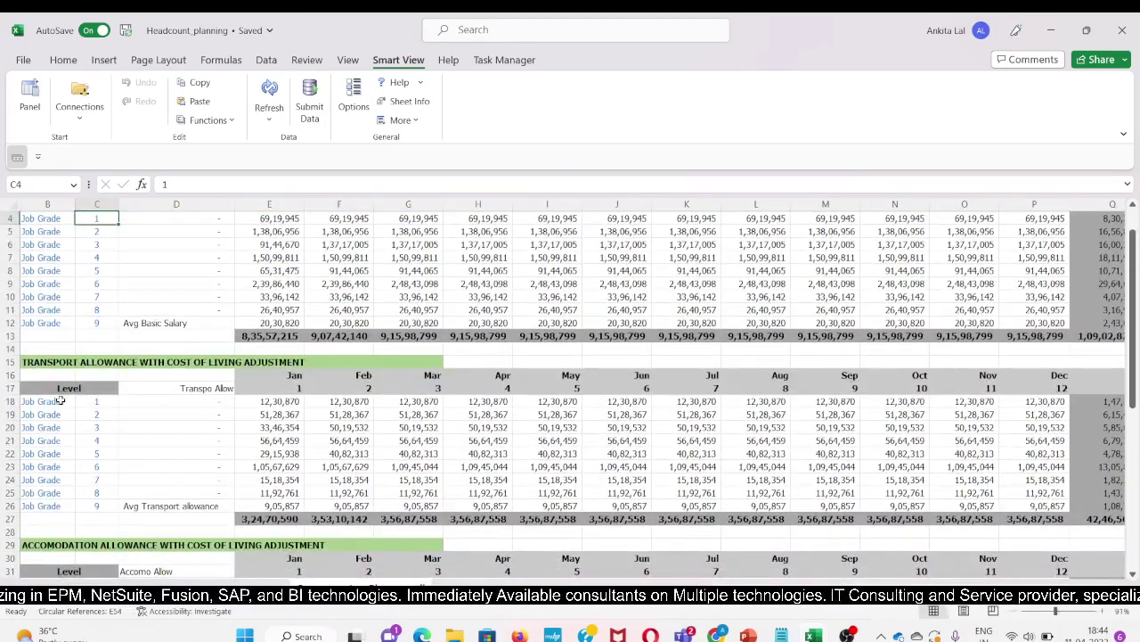
scroll(102, 423, down, 1)
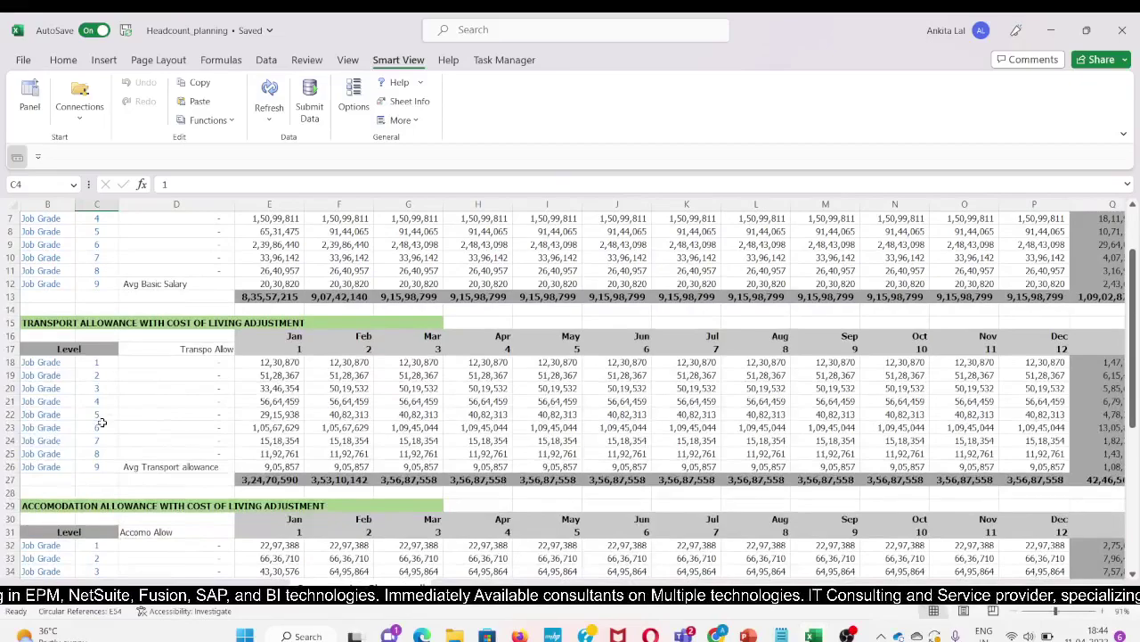
scroll(102, 423, down, 1)
scroll(103, 424, down, 5)
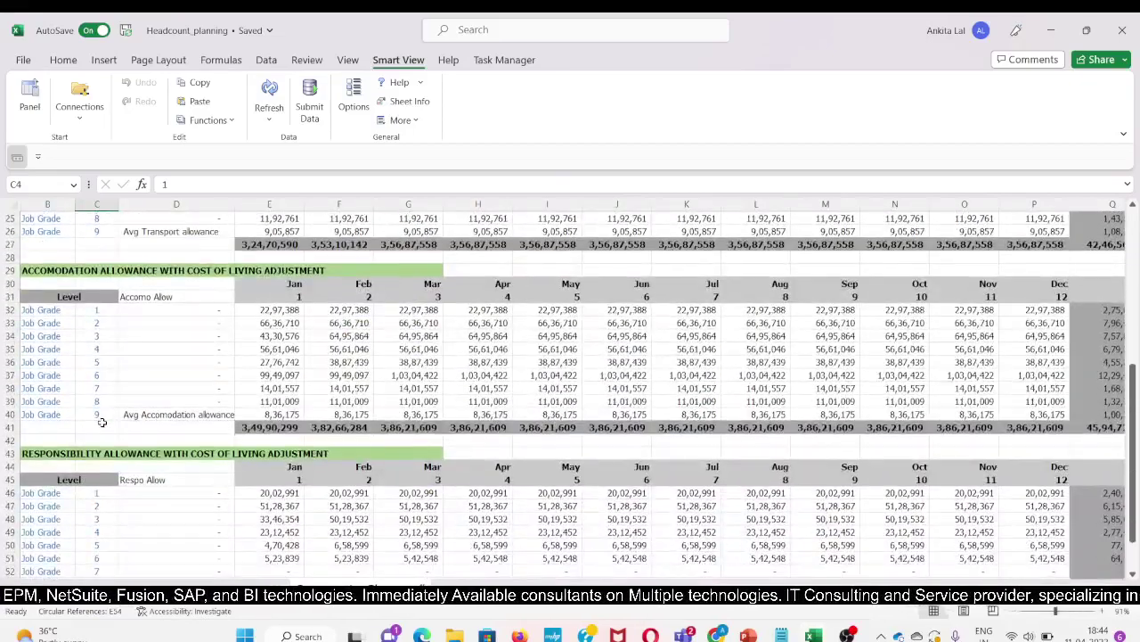
scroll(102, 423, up, 4)
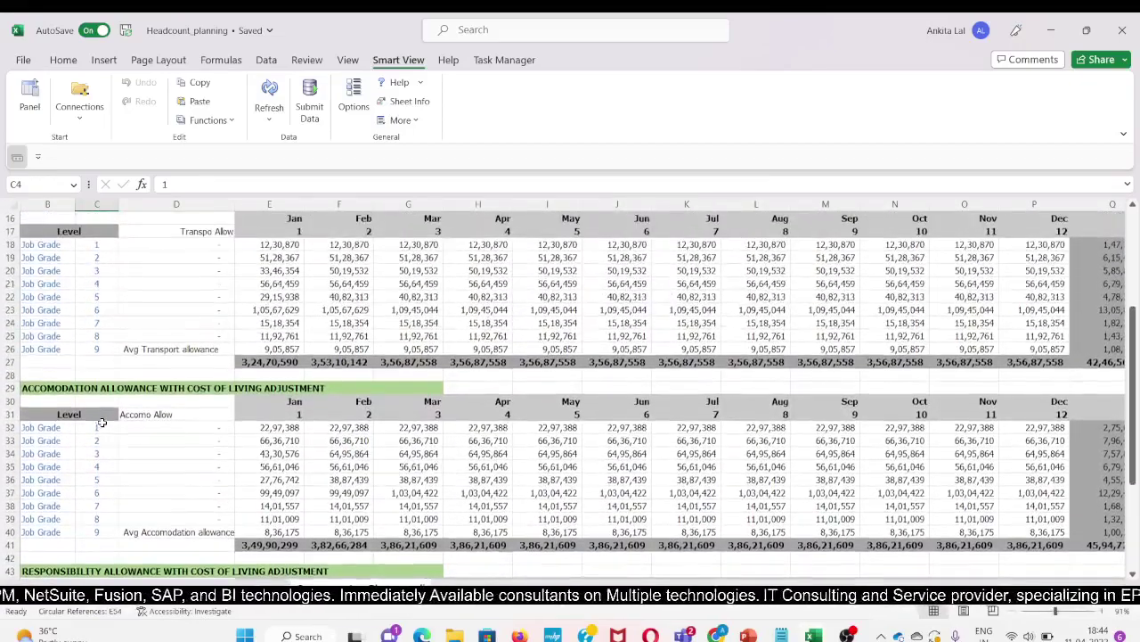
scroll(103, 423, up, 4)
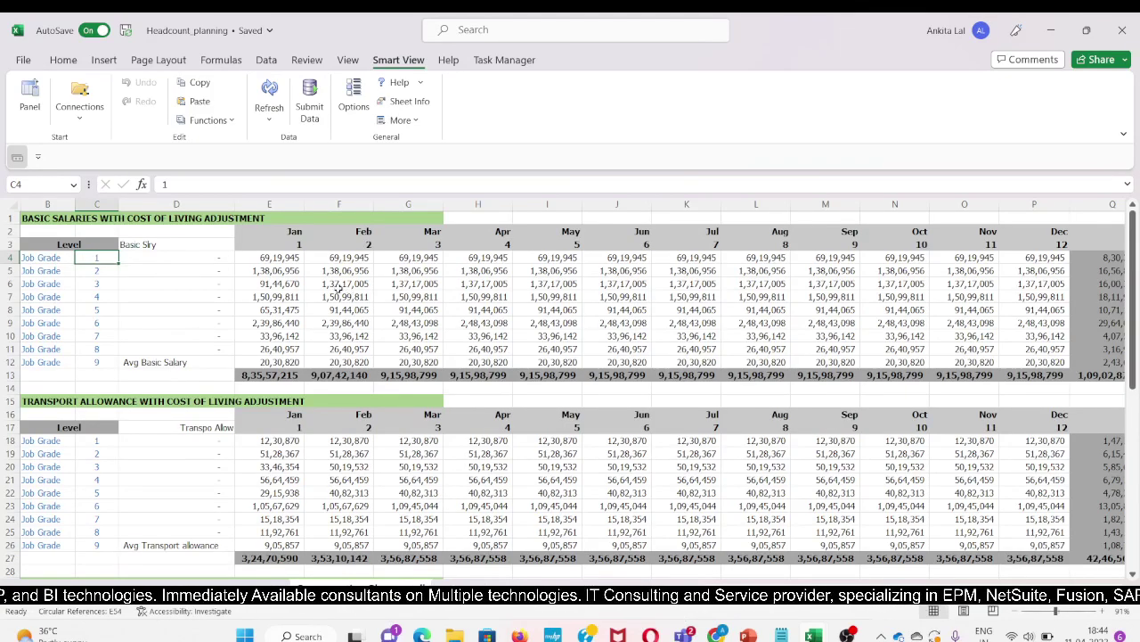
- Inspect the January basic salary formula for Job Grade 1 and look through the allowance tables below it
click(274, 260)
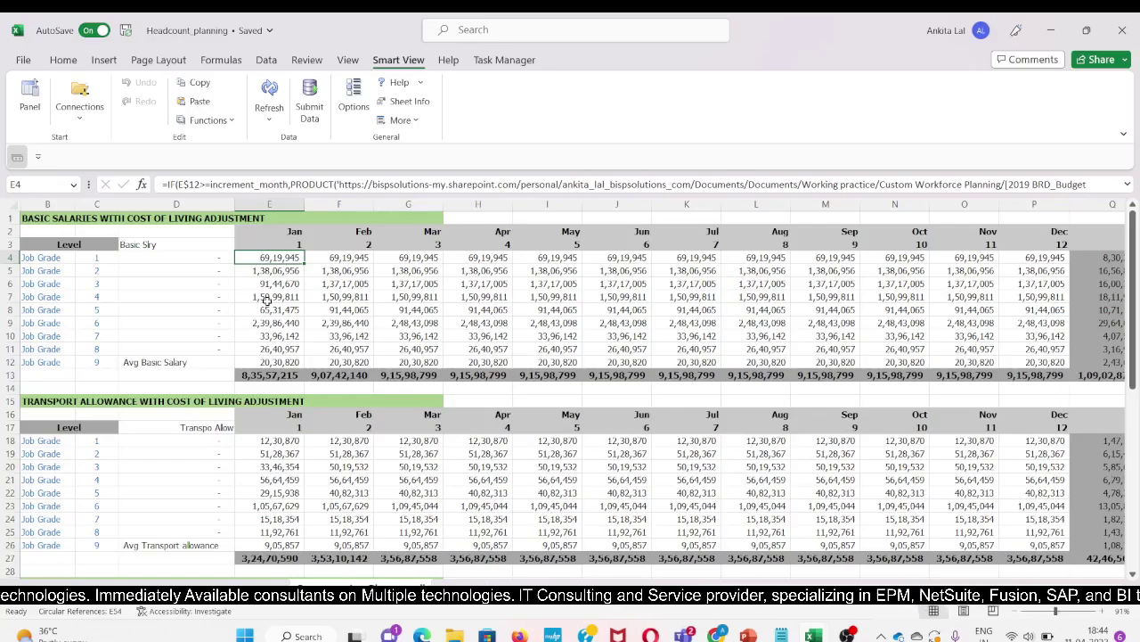
scroll(266, 302, down, 4)
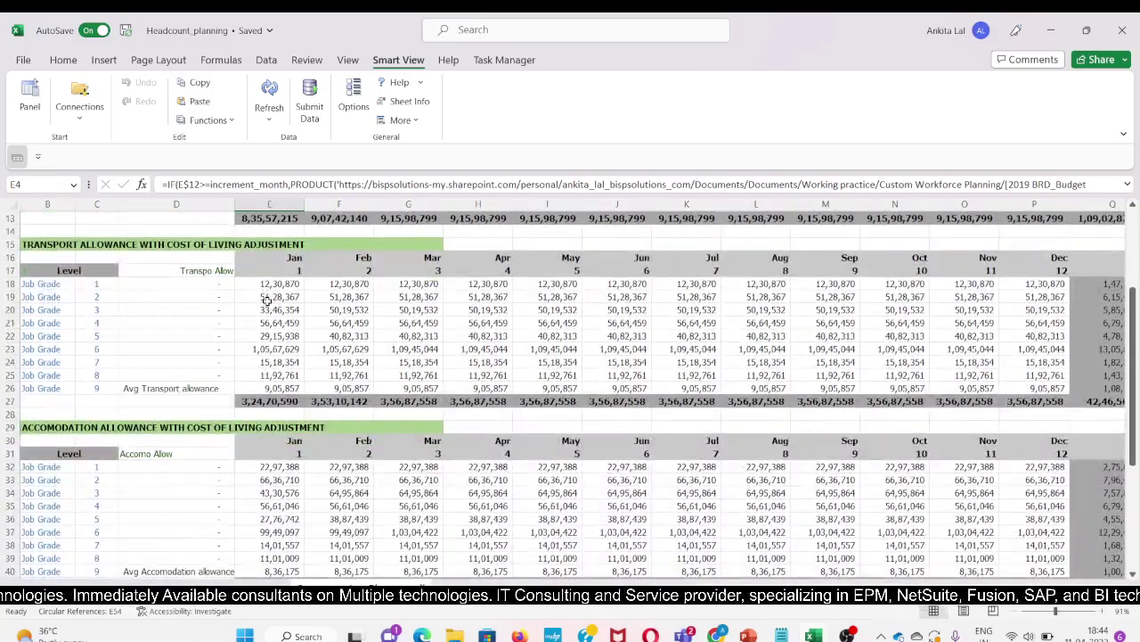
scroll(266, 301, down, 5)
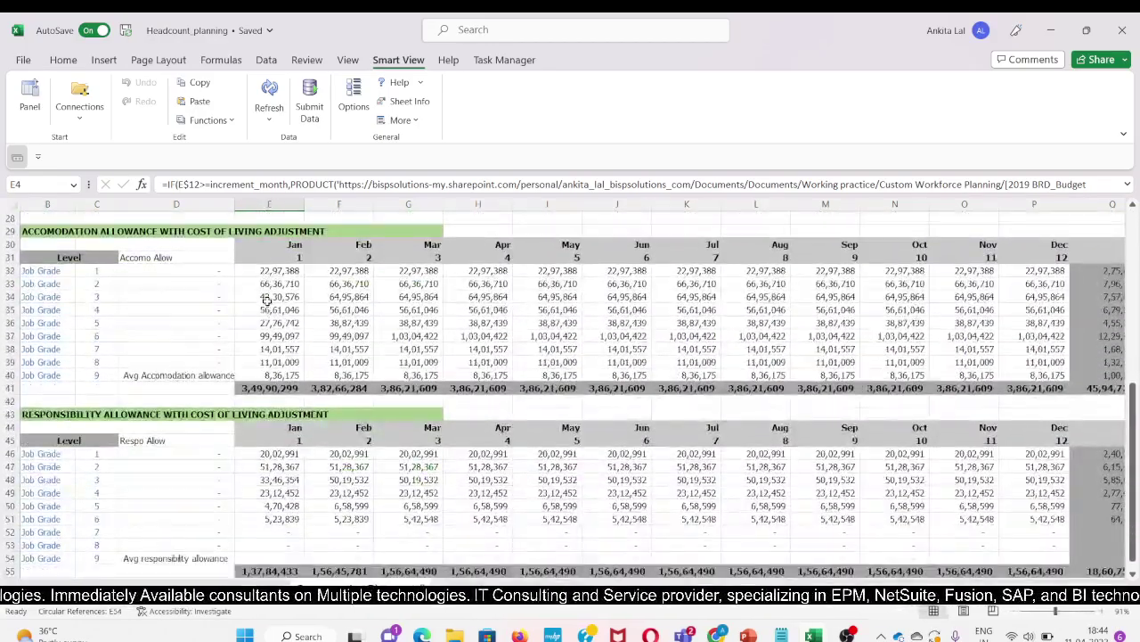
scroll(266, 301, up, 9)
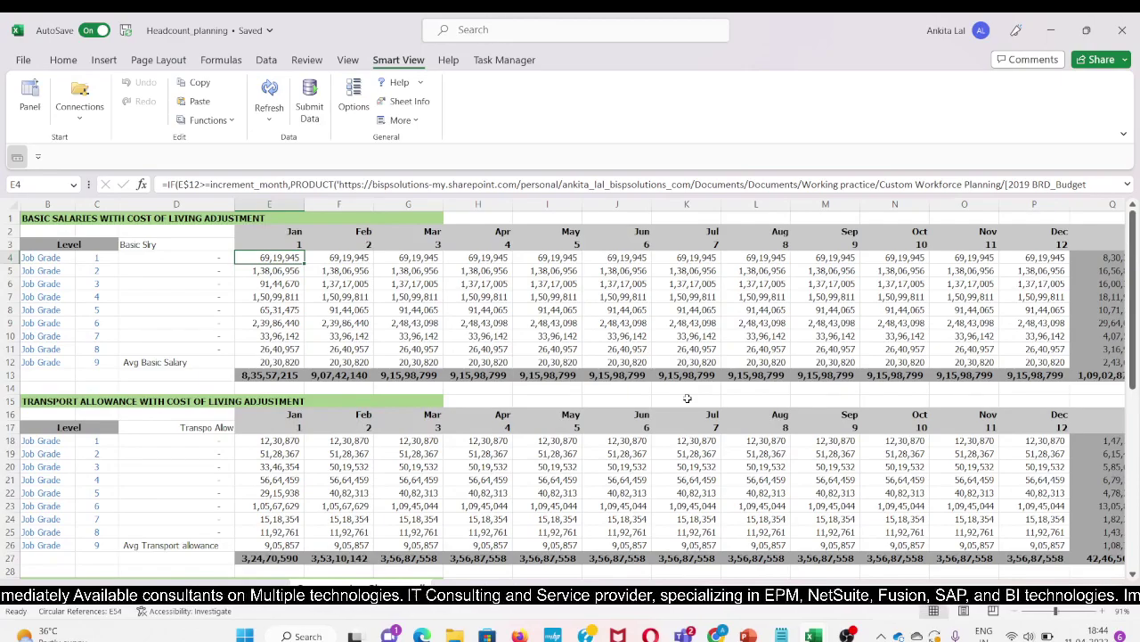
scroll(832, 456, down, 2)
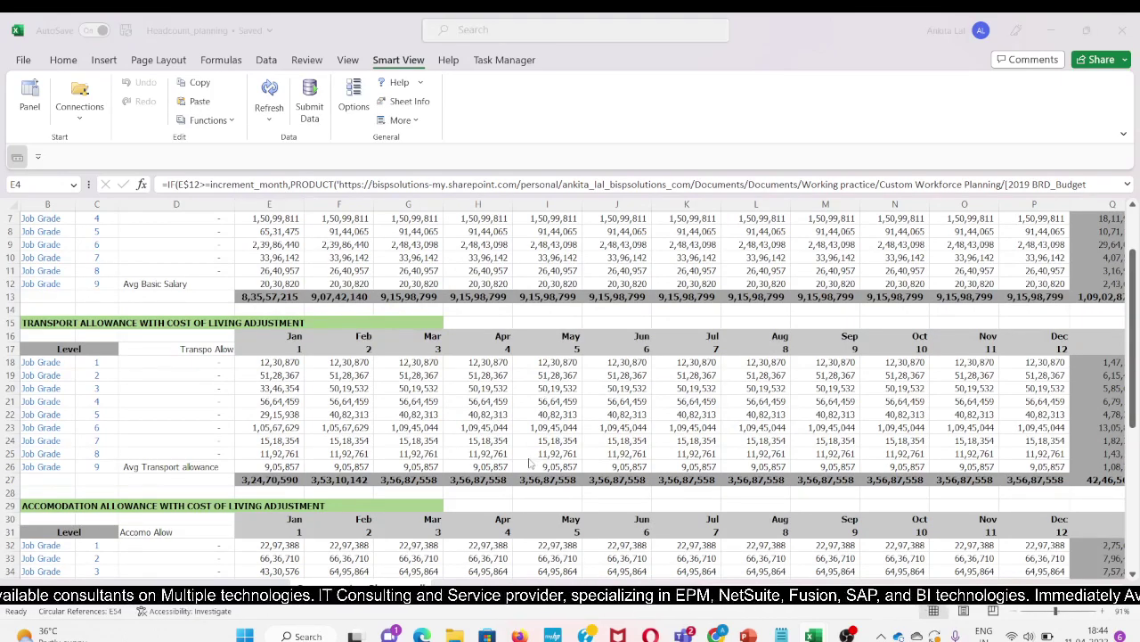
- Switch to the EPM Cloud Planning: Vision window in Firefox
key(alt+Tab)
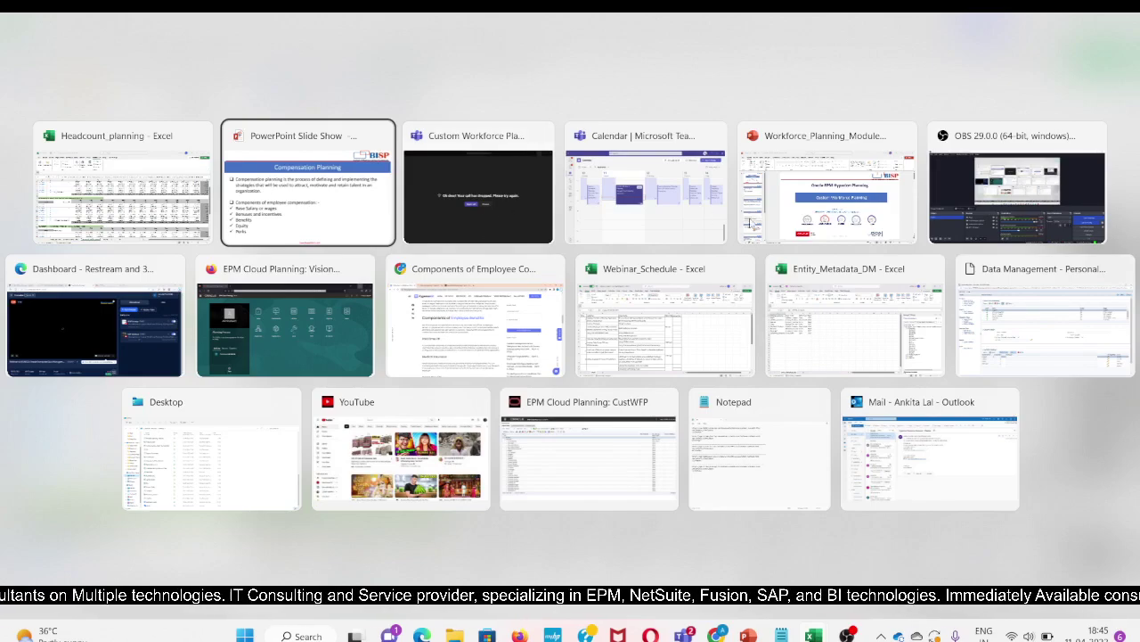
key(Tab)
key(Tab)
key(Tab)
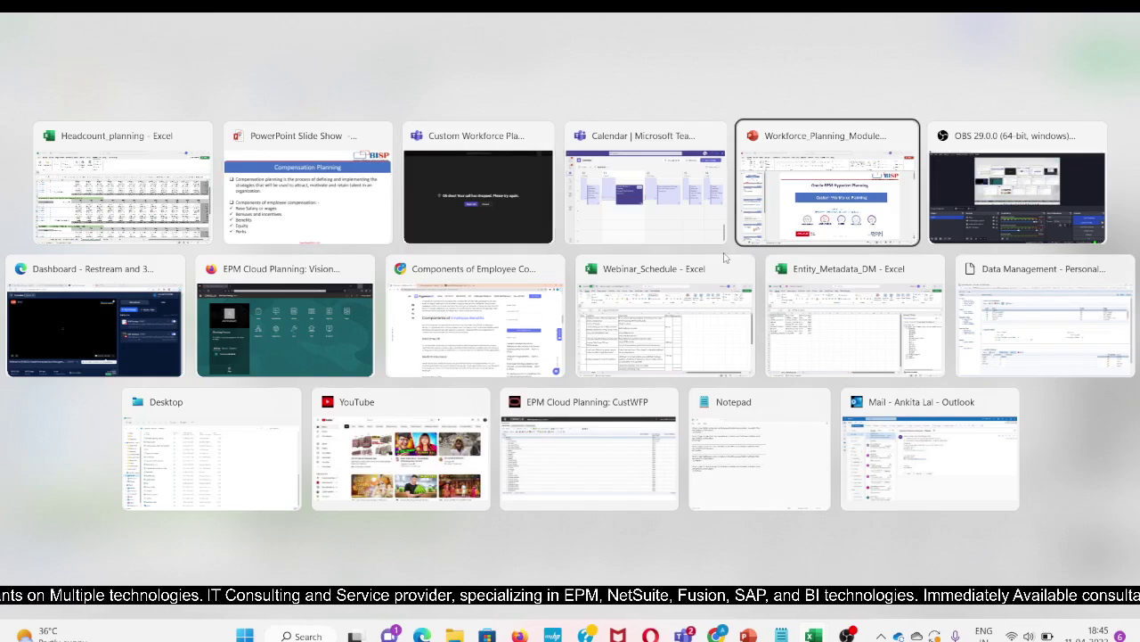
click(277, 343)
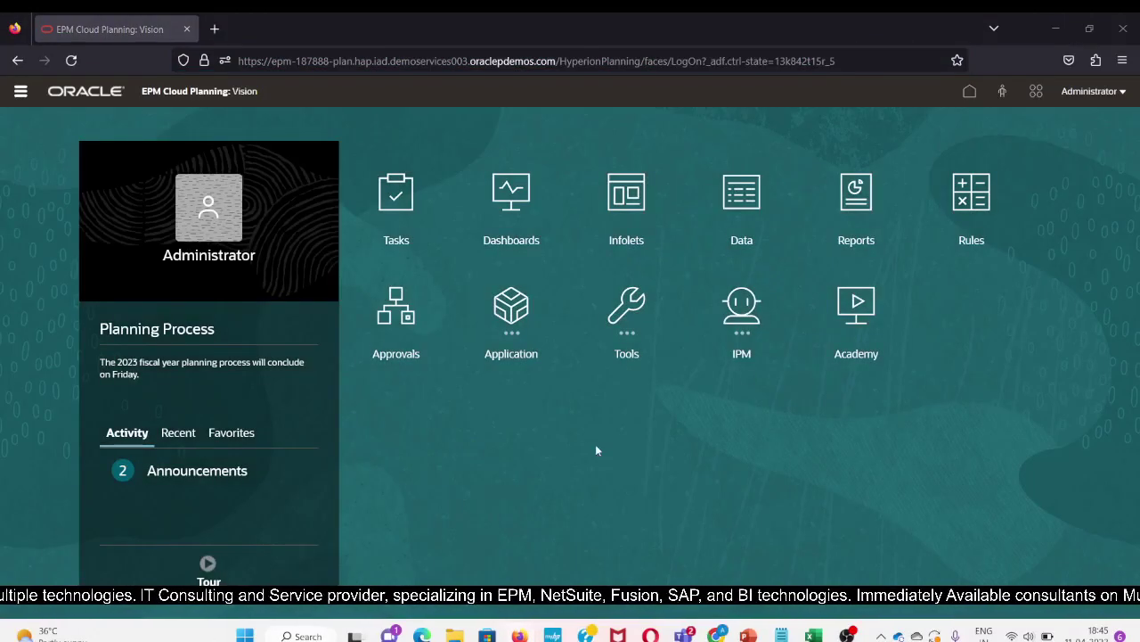
- Switch to the EPM Cloud Planning: CustWFP application in Edge and show its home page
key(alt+Tab)
key(alt+Tab)
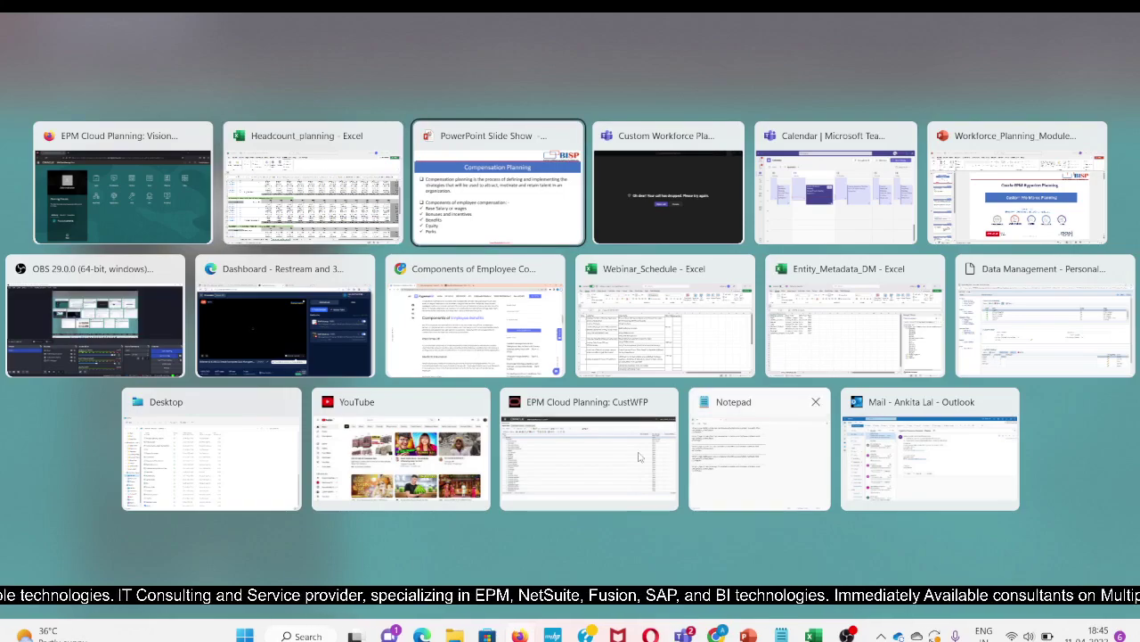
key(alt+Tab)
key(alt+Tab)
key(alt+Tab)
key(alt+Tab)
key(alt+Tab)
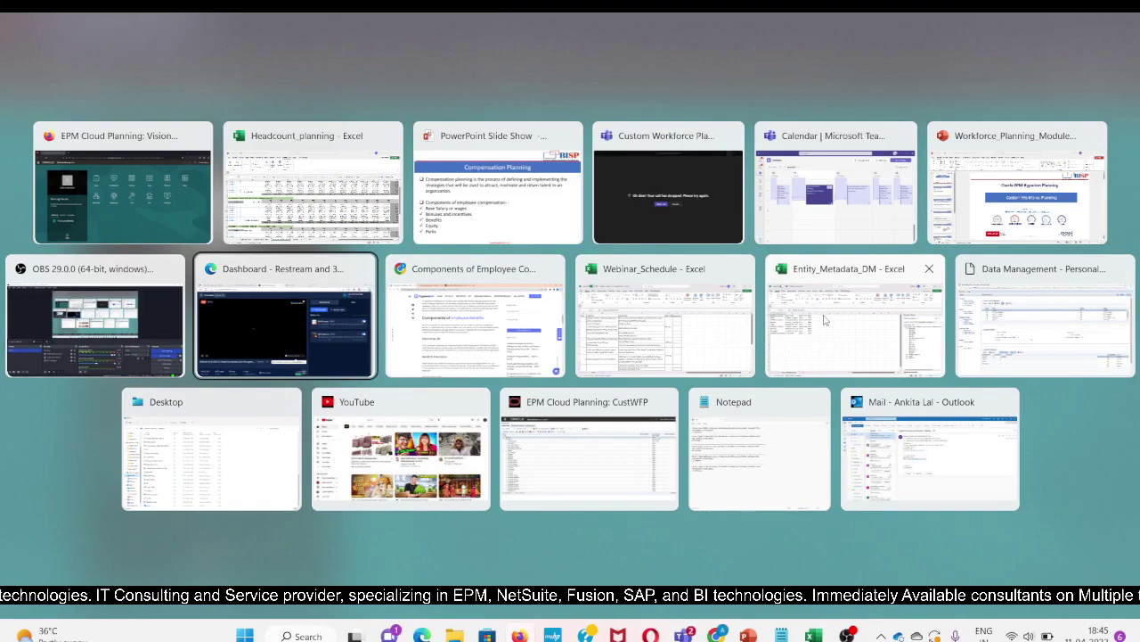
key(alt+Tab)
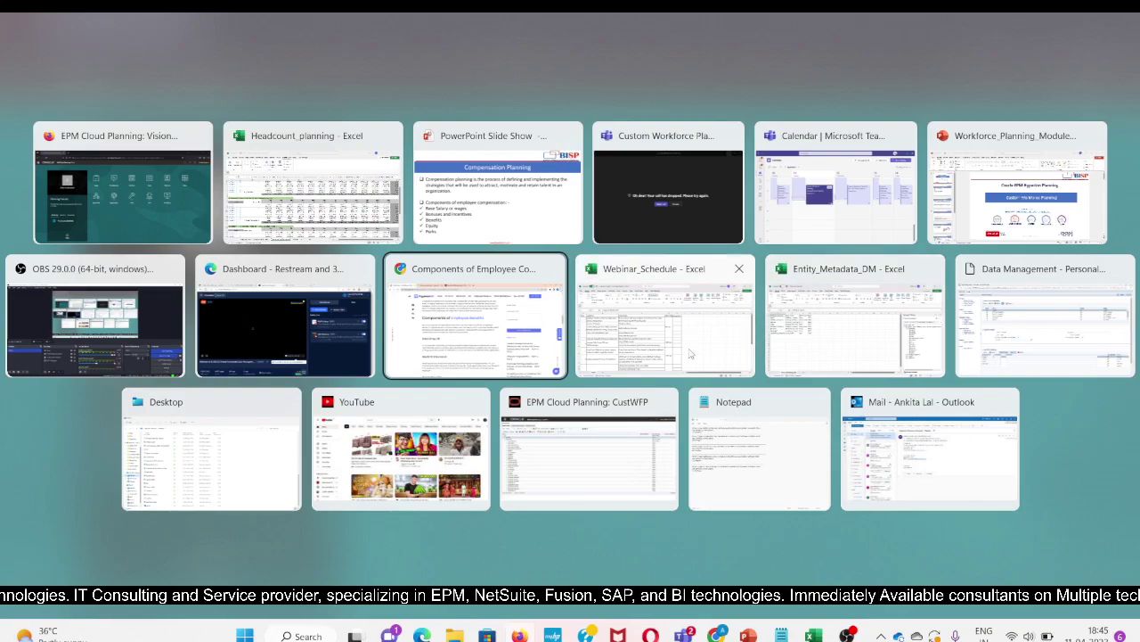
click(565, 470)
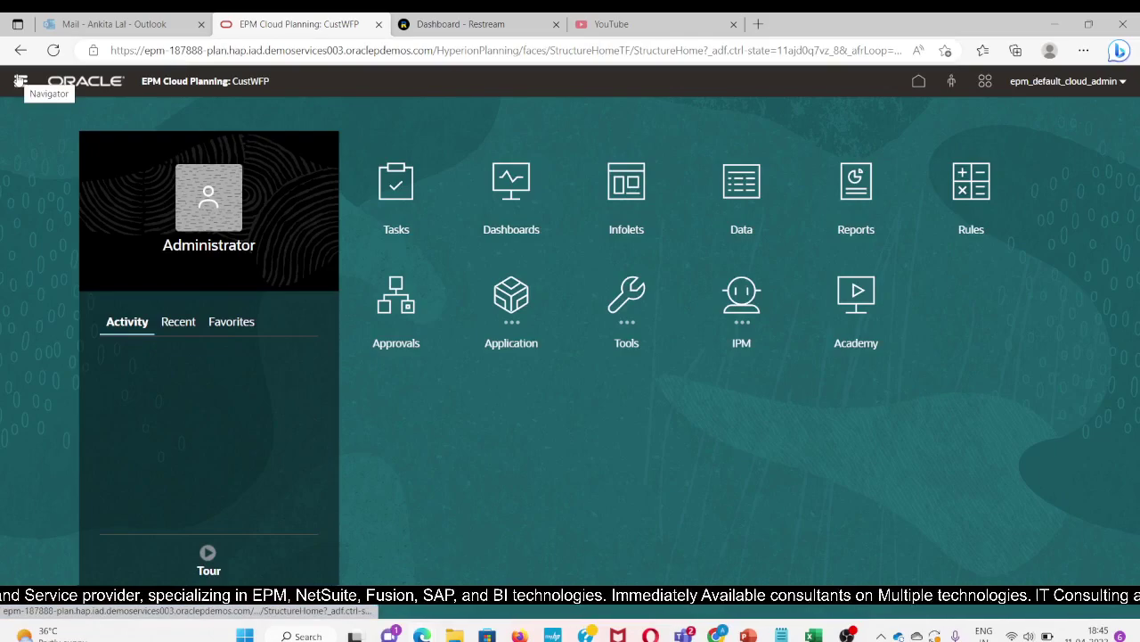
- Open the application overview's list of cubes and view the dimension details of the Plan1 cube
click(514, 312)
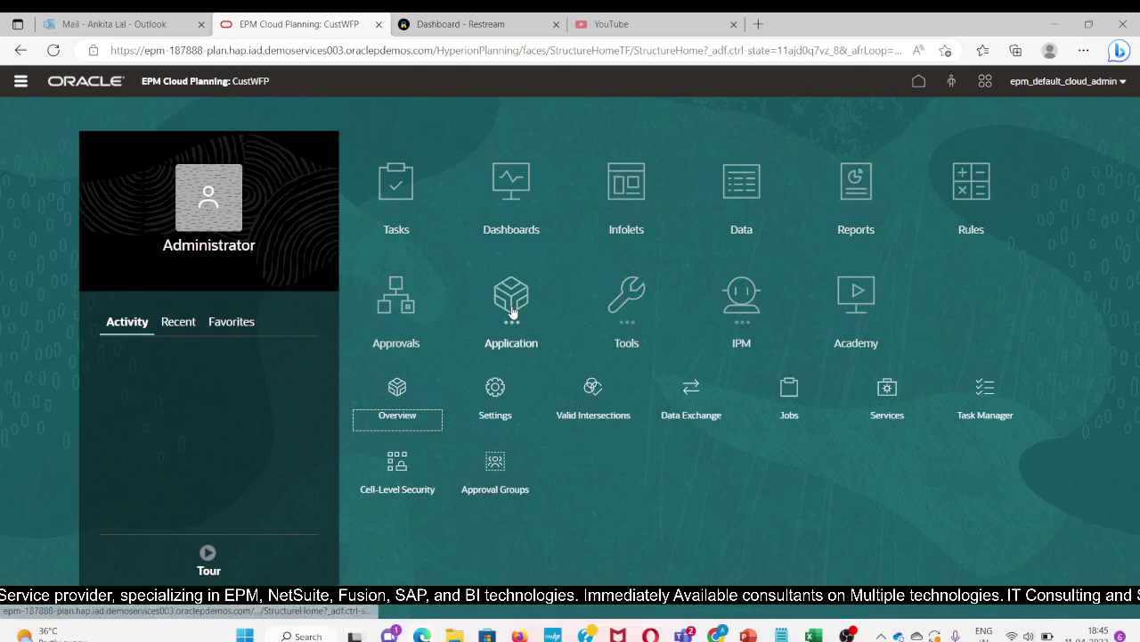
click(398, 406)
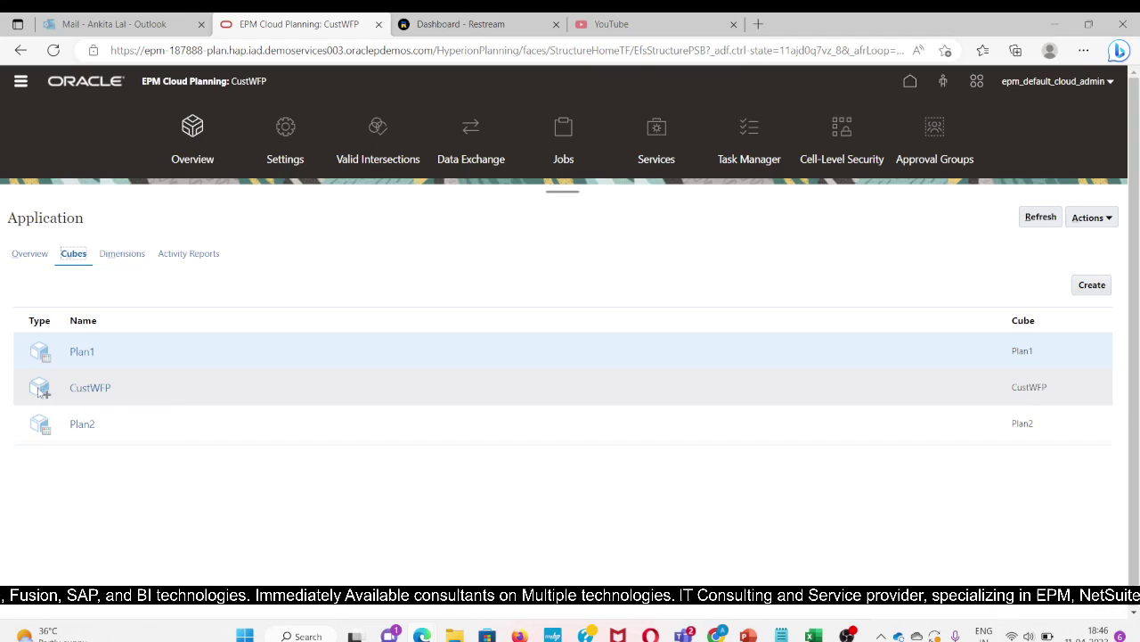
click(86, 351)
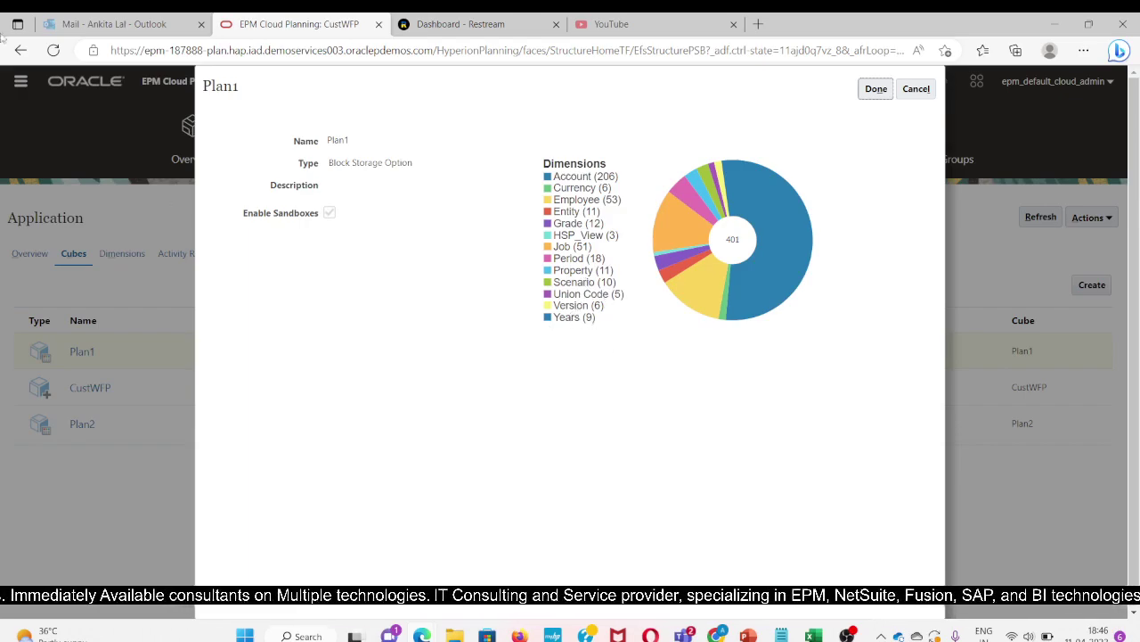
click(916, 90)
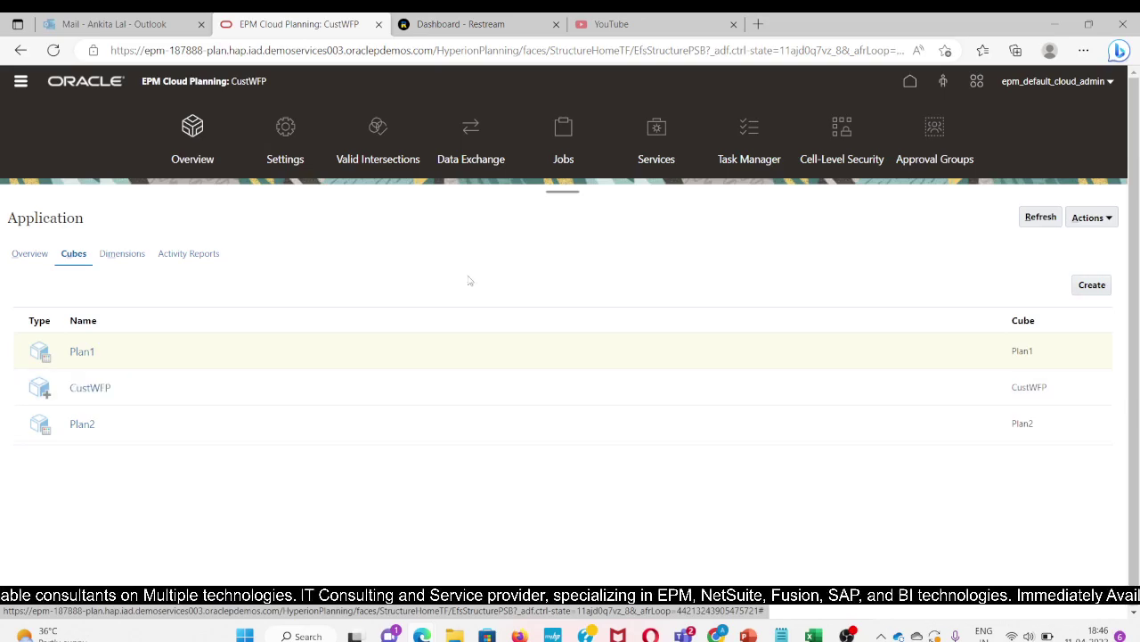
- Open the Account dimension in the dimension editor and expand Workforce Planning - Accounts and its Workforce Planning Assumptions
click(21, 82)
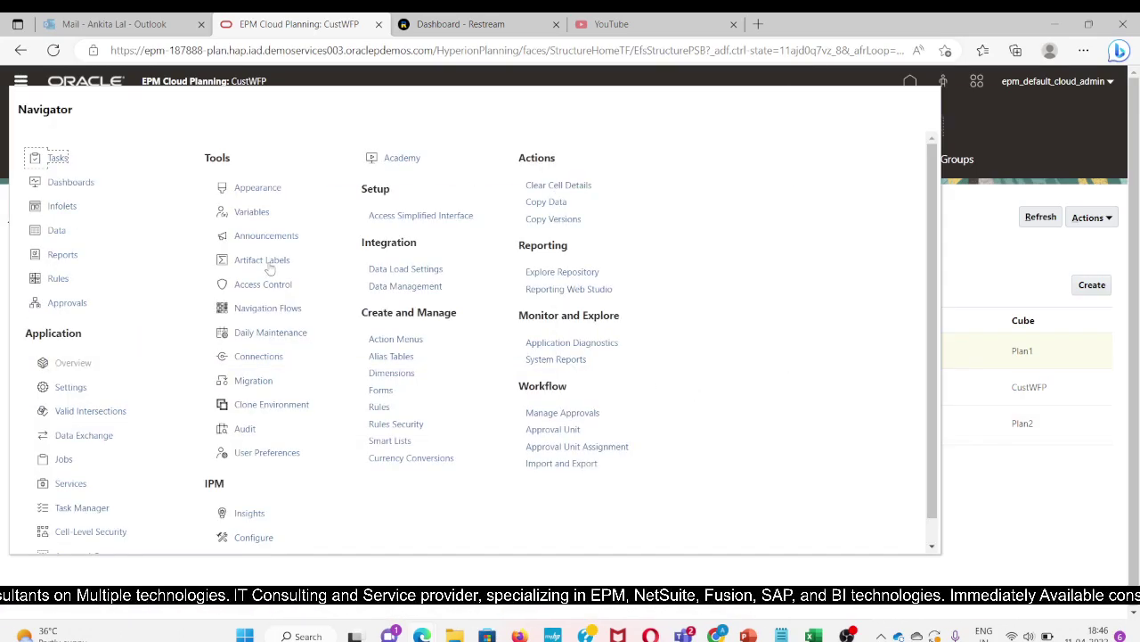
click(388, 376)
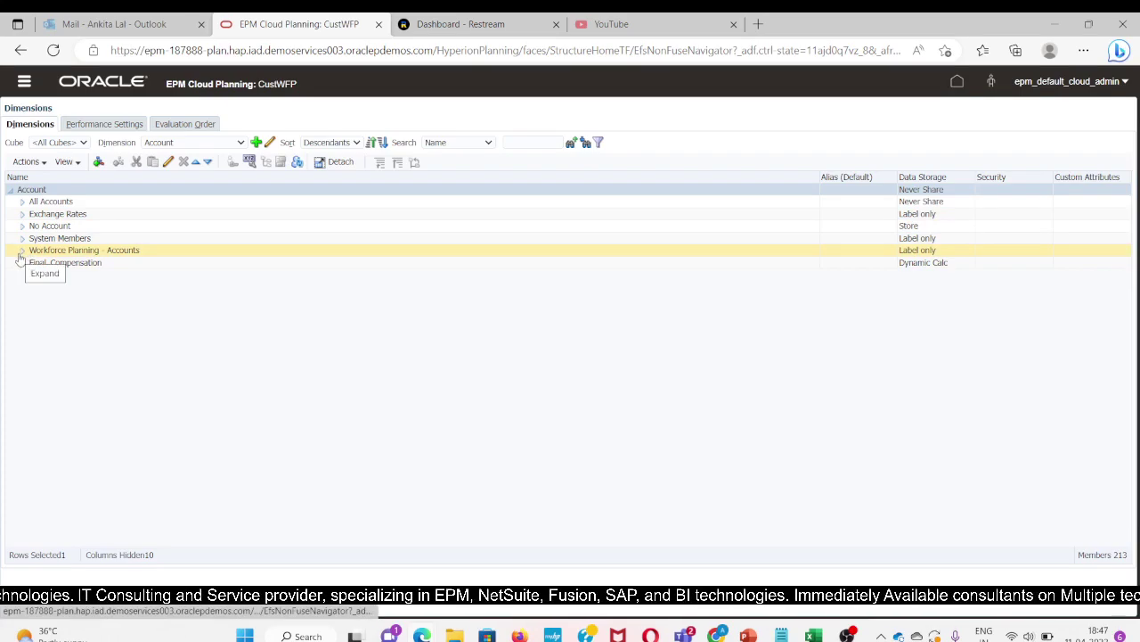
click(22, 250)
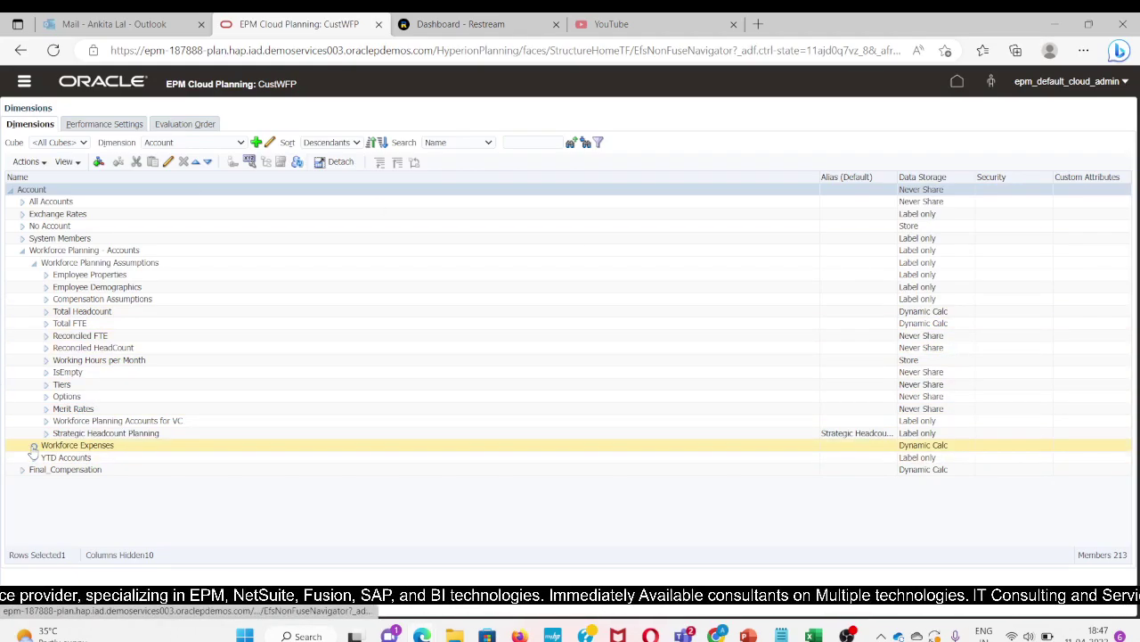
- Expand Workforce Expenses in the Account dimension down through Total Compensation to the members of Total Salary
click(34, 447)
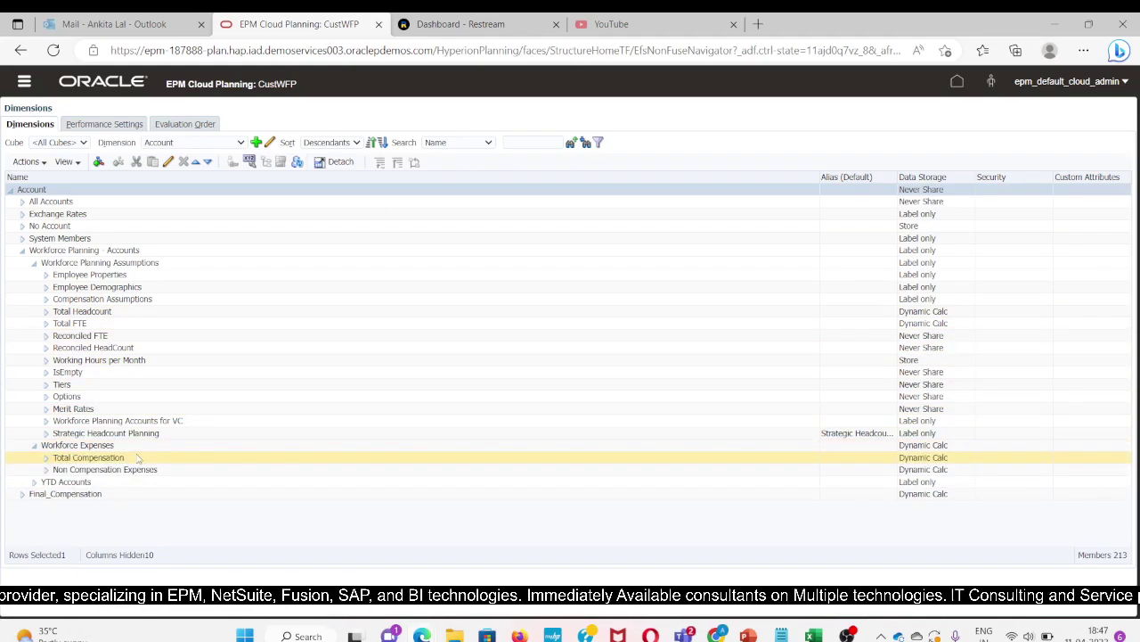
click(48, 460)
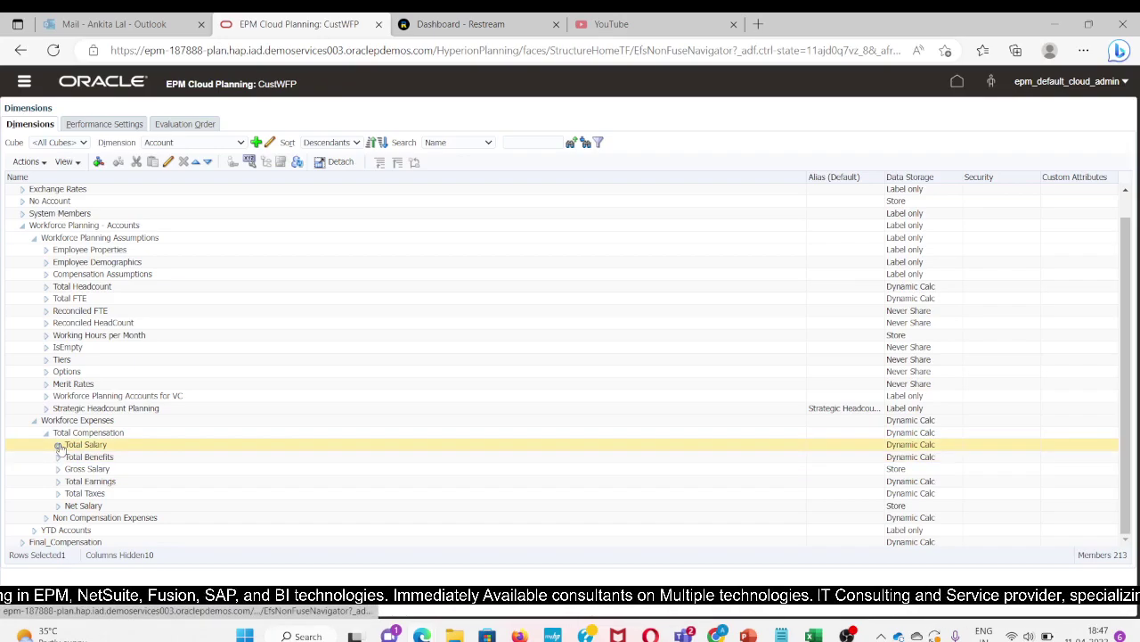
click(58, 447)
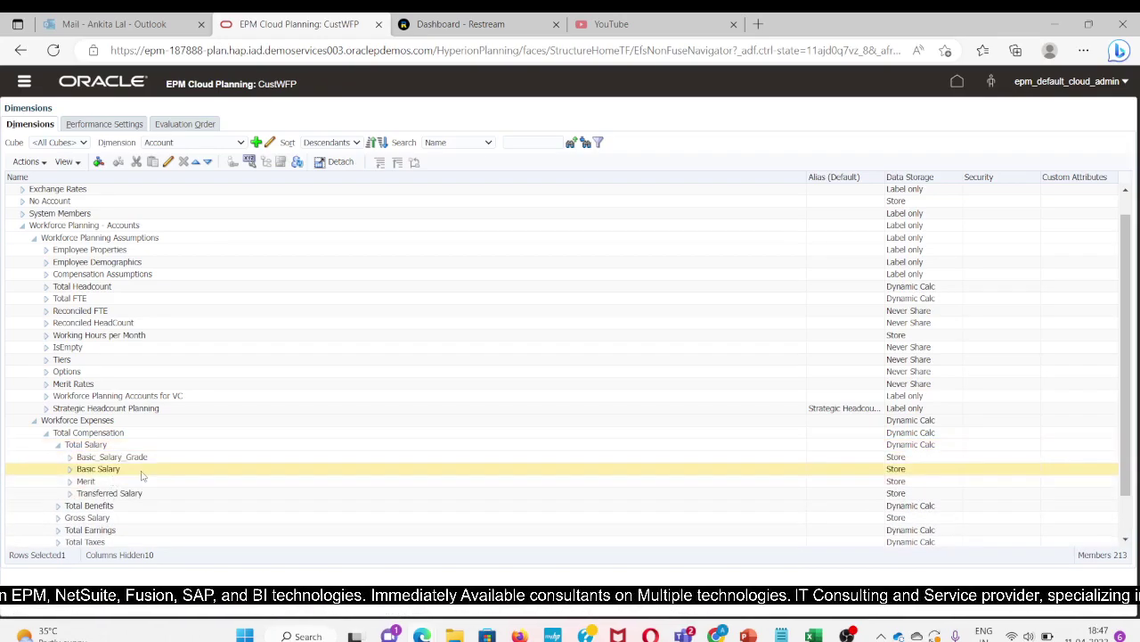
- Expand Total Benefits and review its allowance and benefit members alongside the Total Salary members
scroll(92, 469, down, 1)
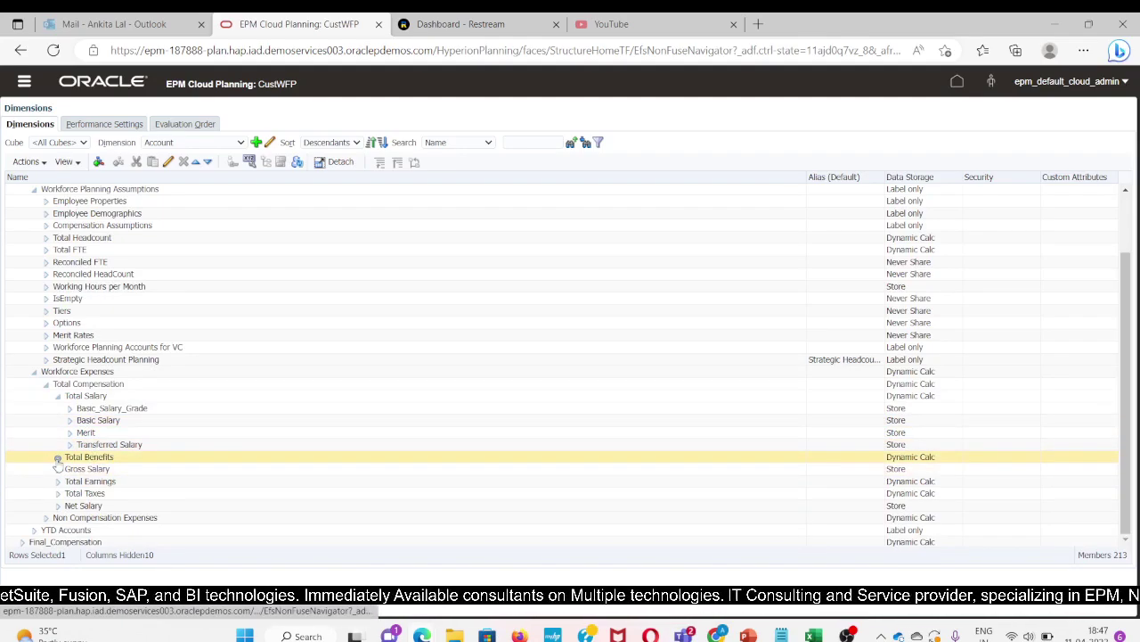
click(57, 458)
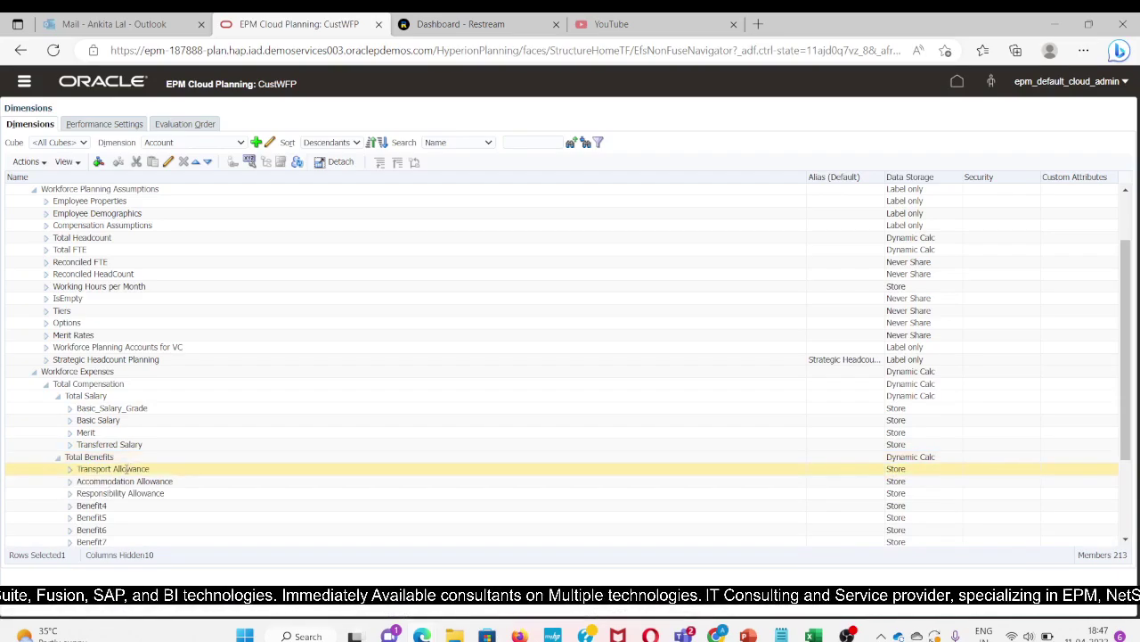
scroll(126, 470, down, 3)
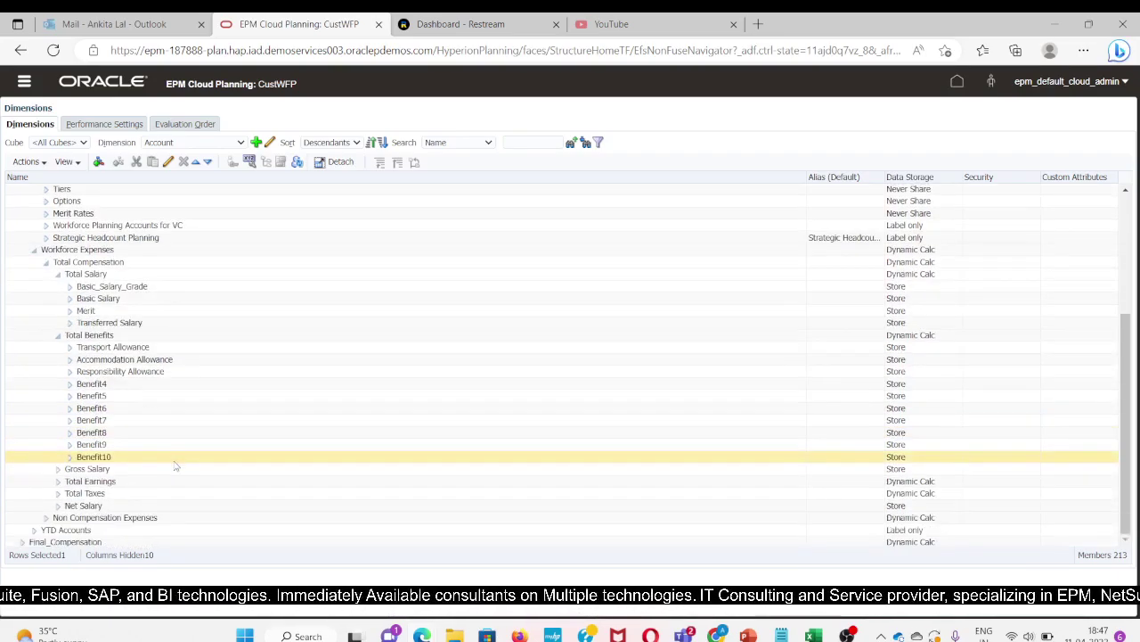
click(151, 371)
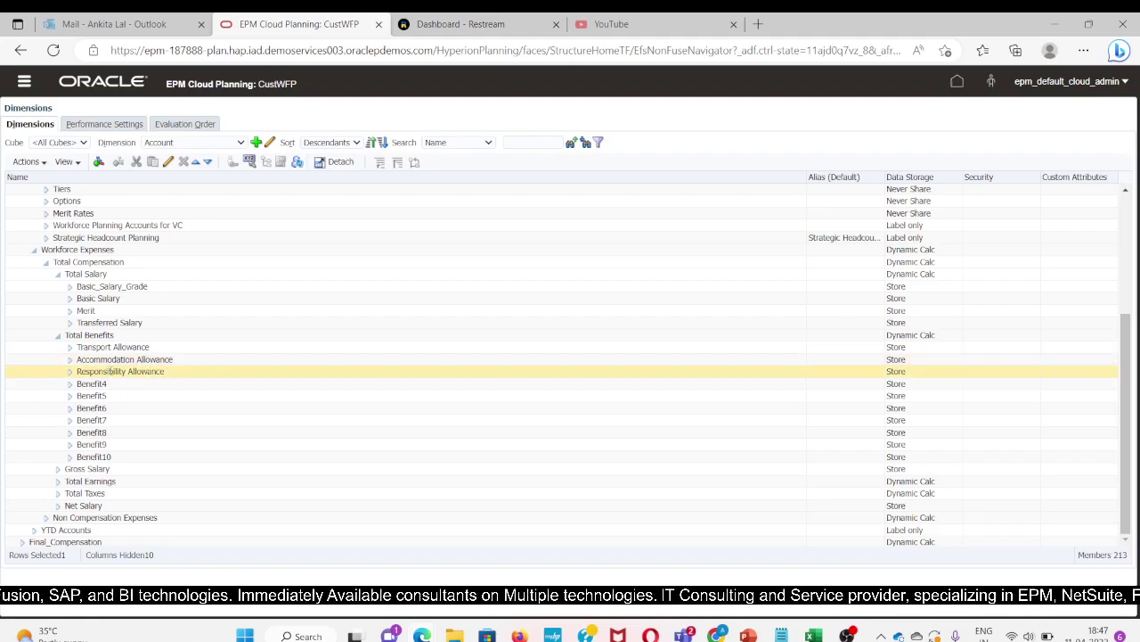
click(114, 384)
click(124, 398)
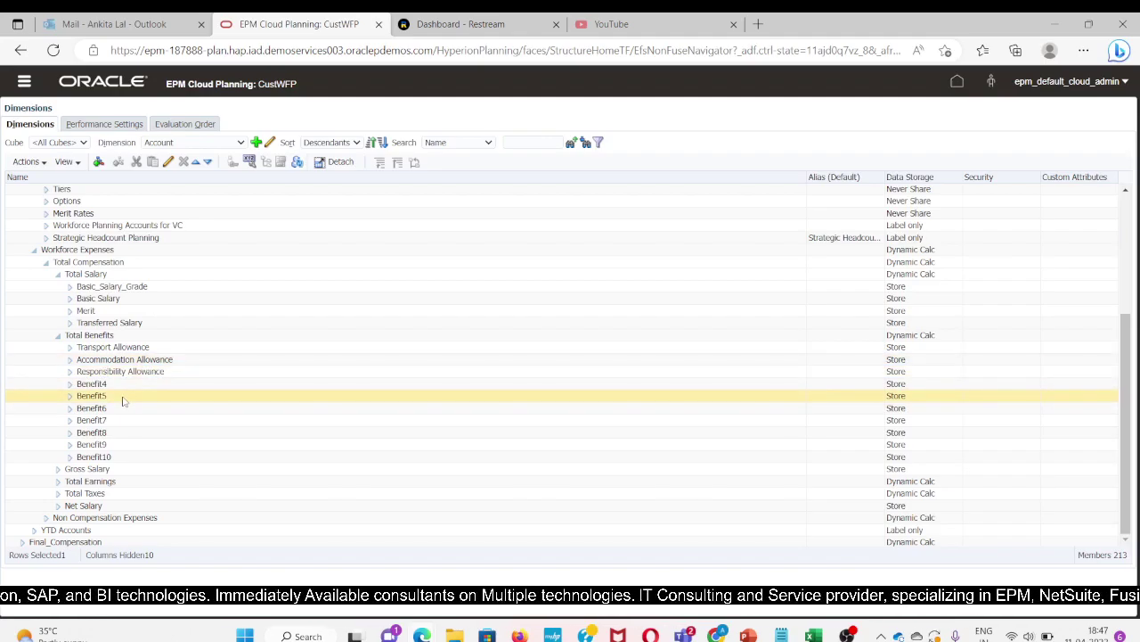
scroll(124, 401, up, 1)
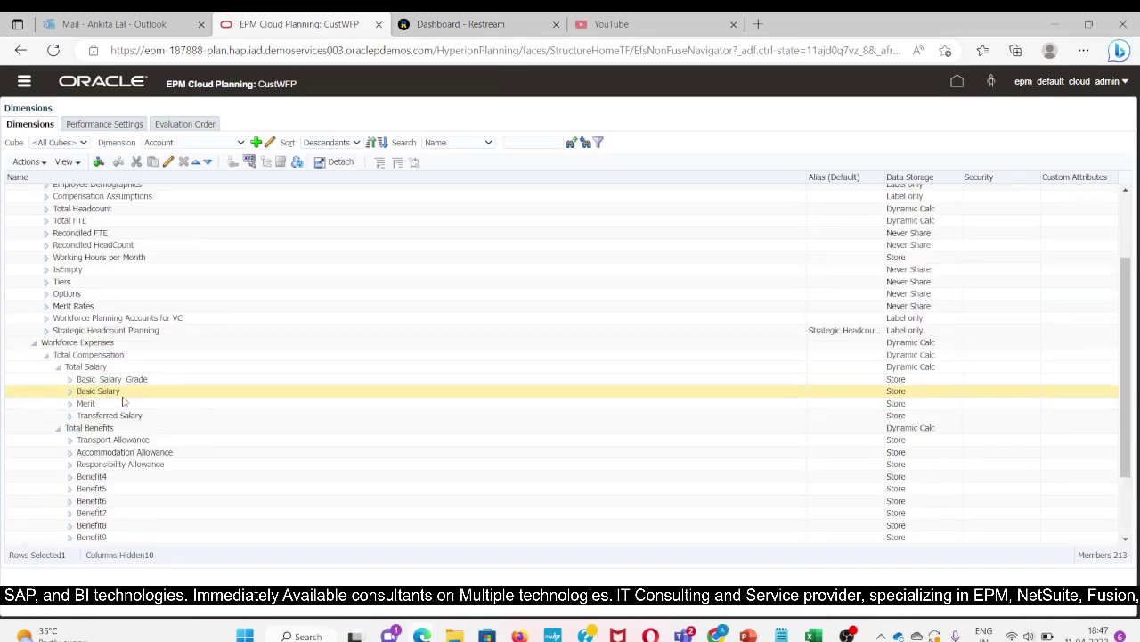
scroll(134, 481, down, 1)
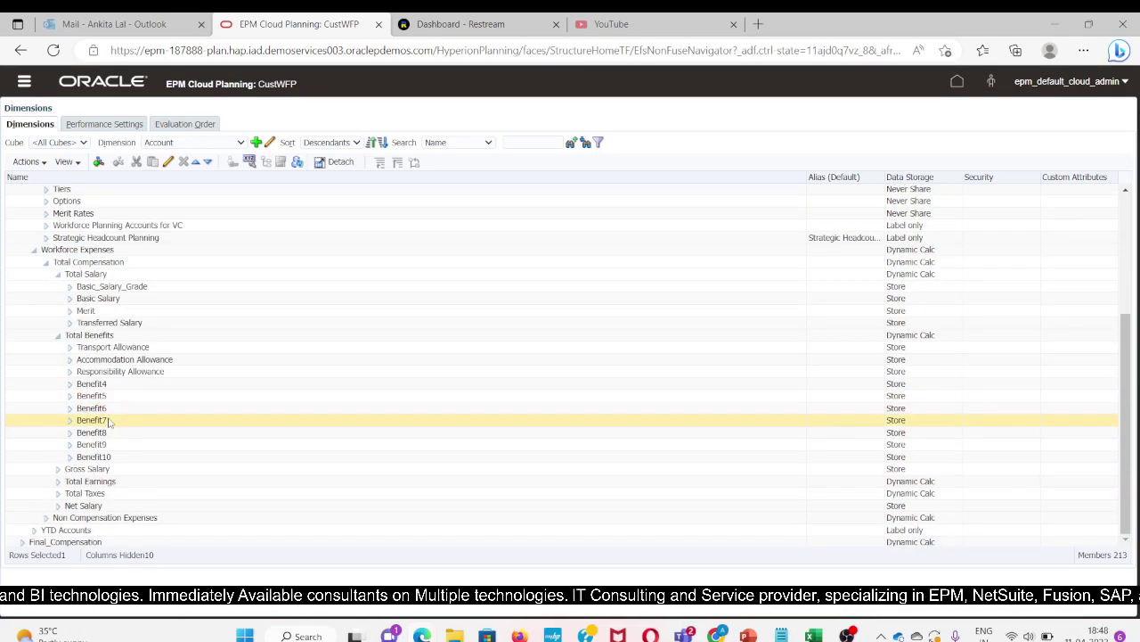
- Expand Total Earnings and go through its RSSB pension and medical contributions, Provident Fund and Complementary Pension_SONWARA members
click(58, 483)
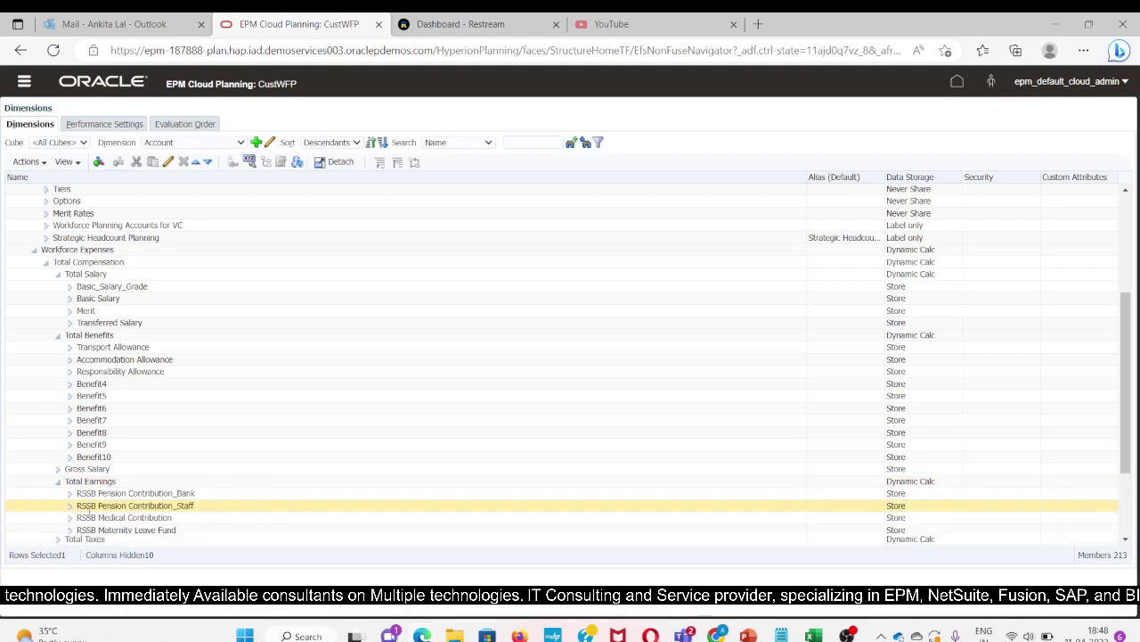
scroll(181, 501, down, 3)
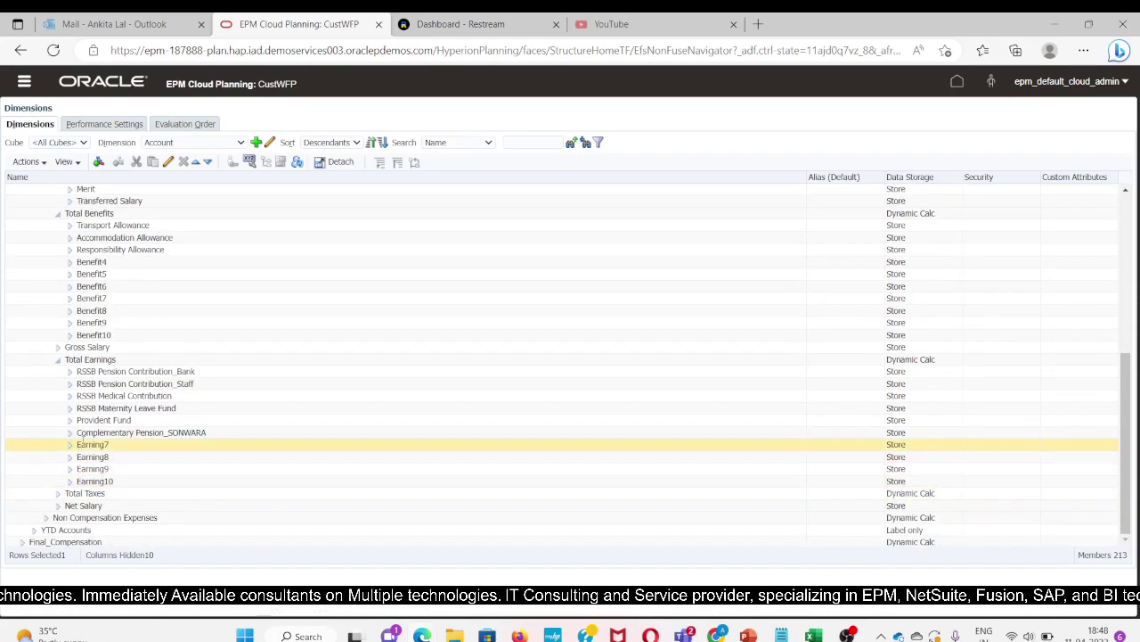
click(107, 372)
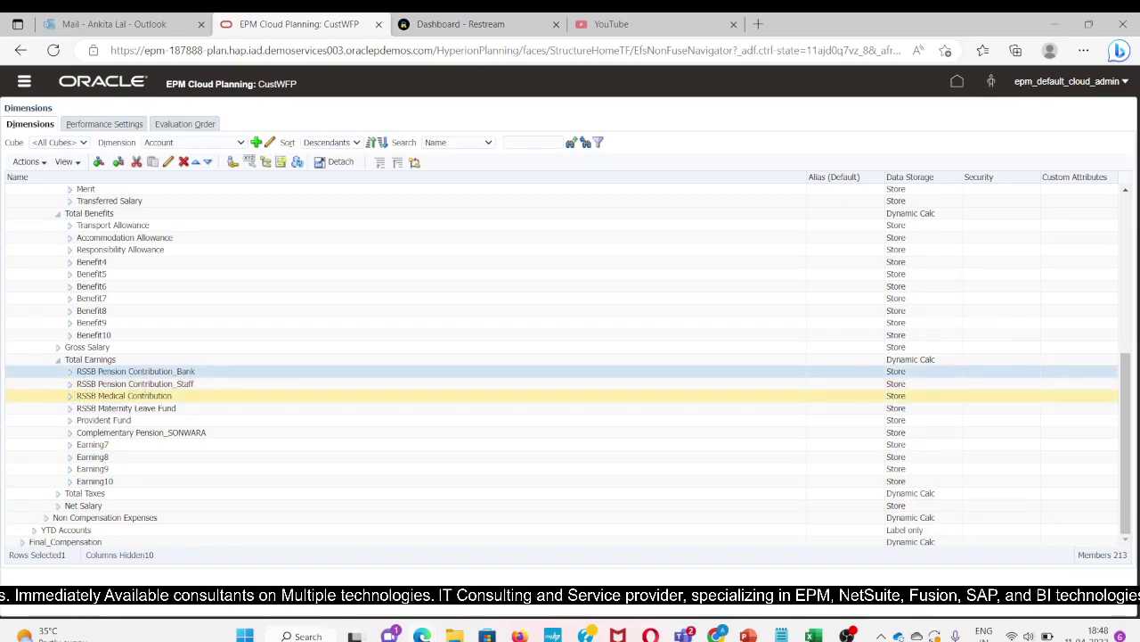
click(143, 383)
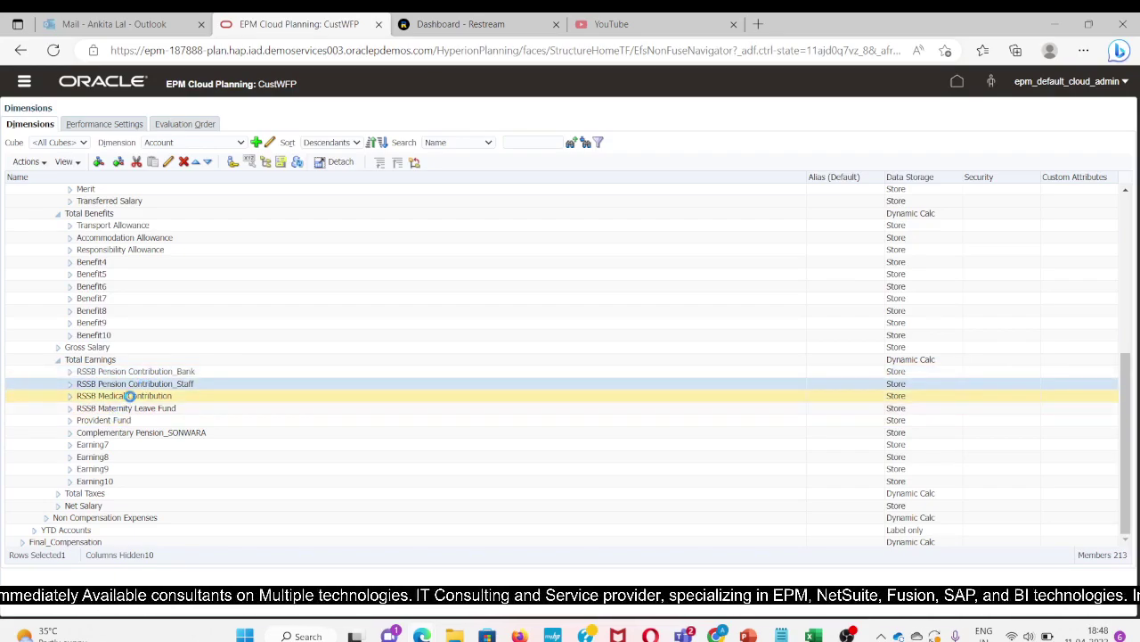
click(129, 395)
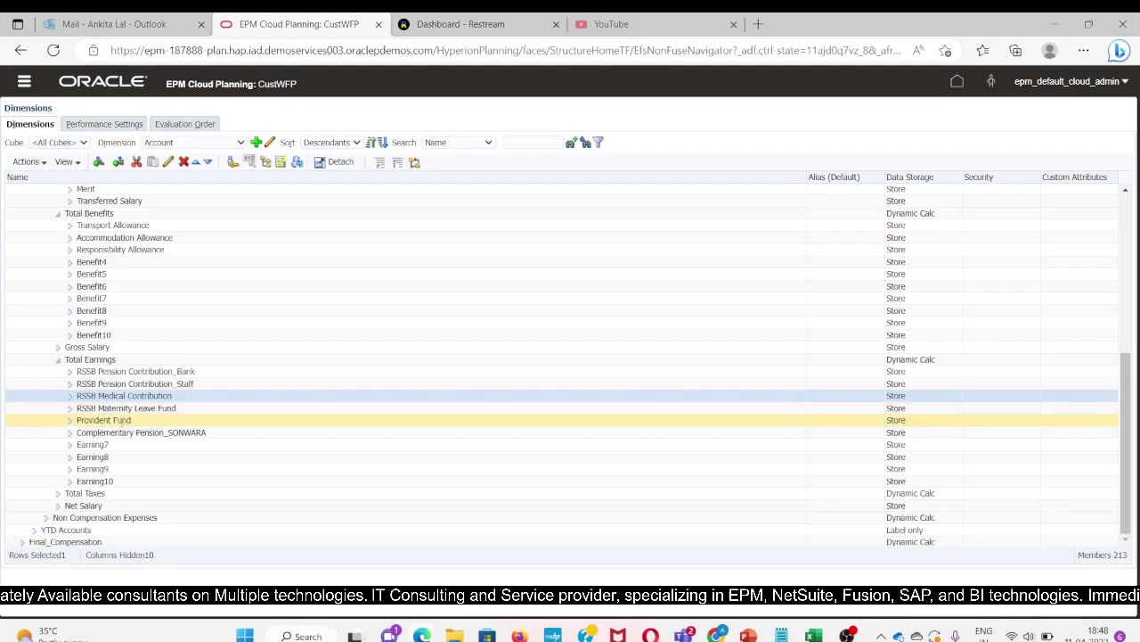
click(120, 421)
click(115, 433)
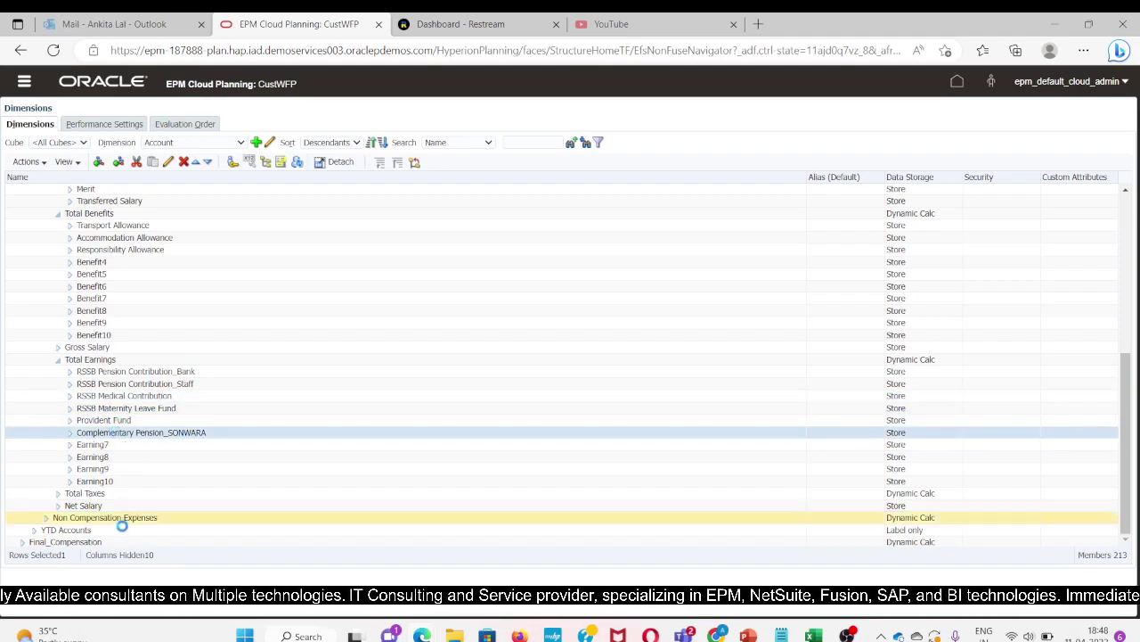
- Expand Total Taxes and Non Compensation Expenses, and examine the income tax members and Training Expense
click(57, 495)
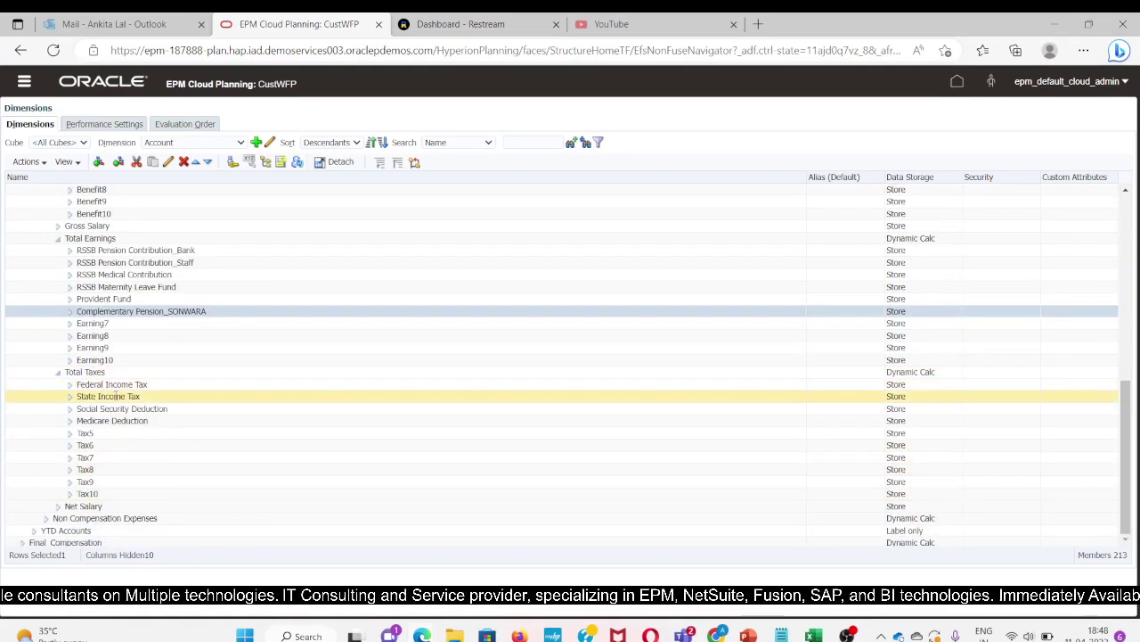
click(103, 384)
click(105, 397)
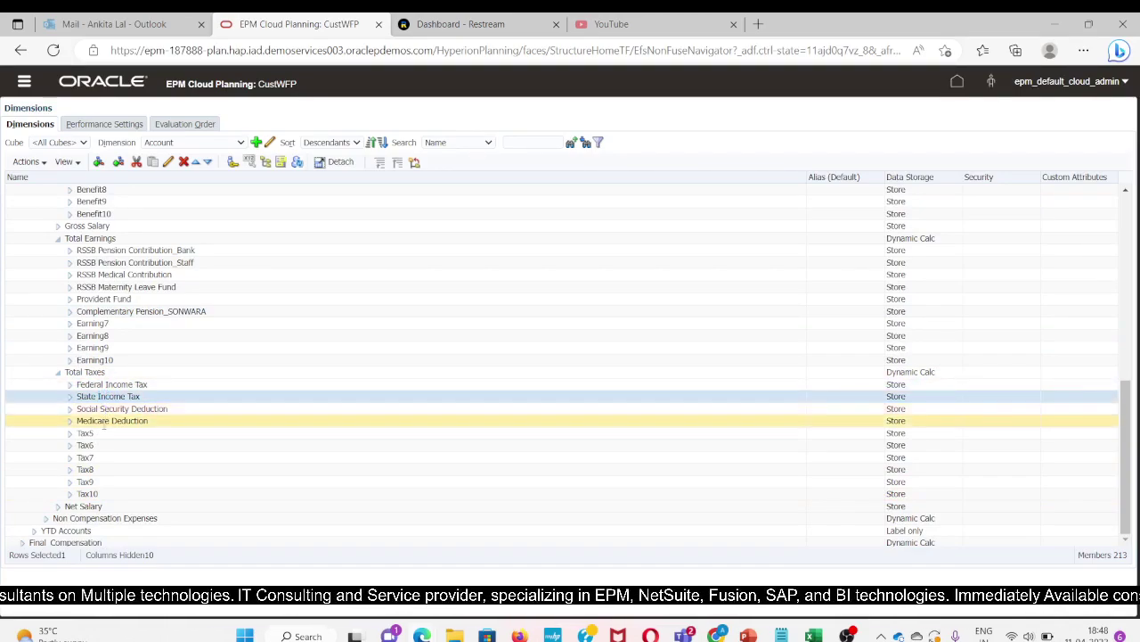
click(46, 517)
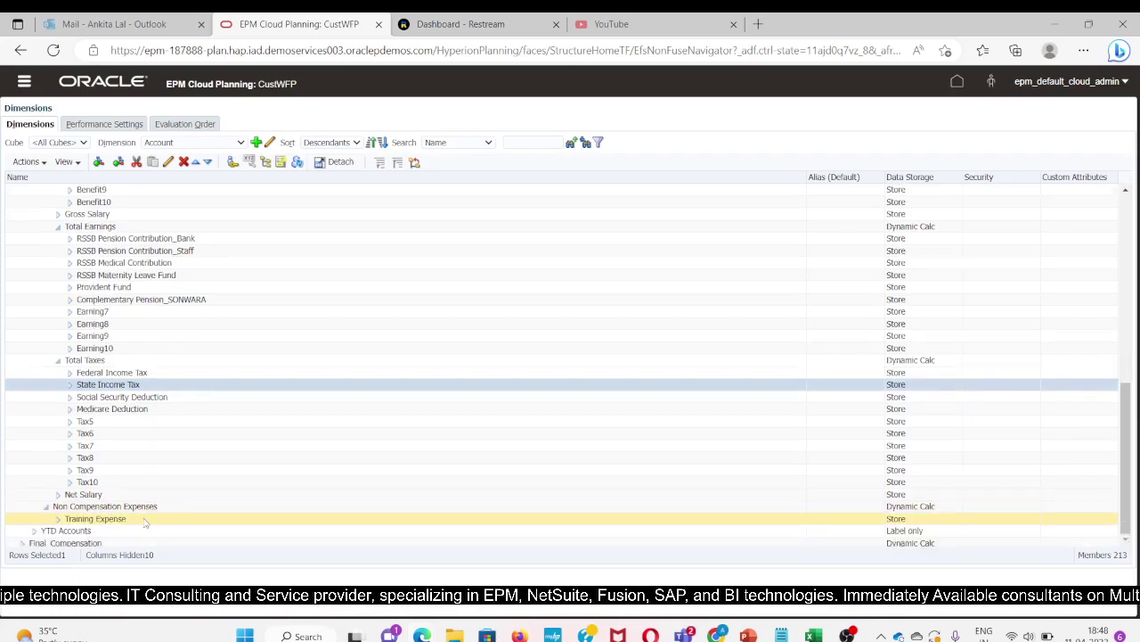
click(92, 520)
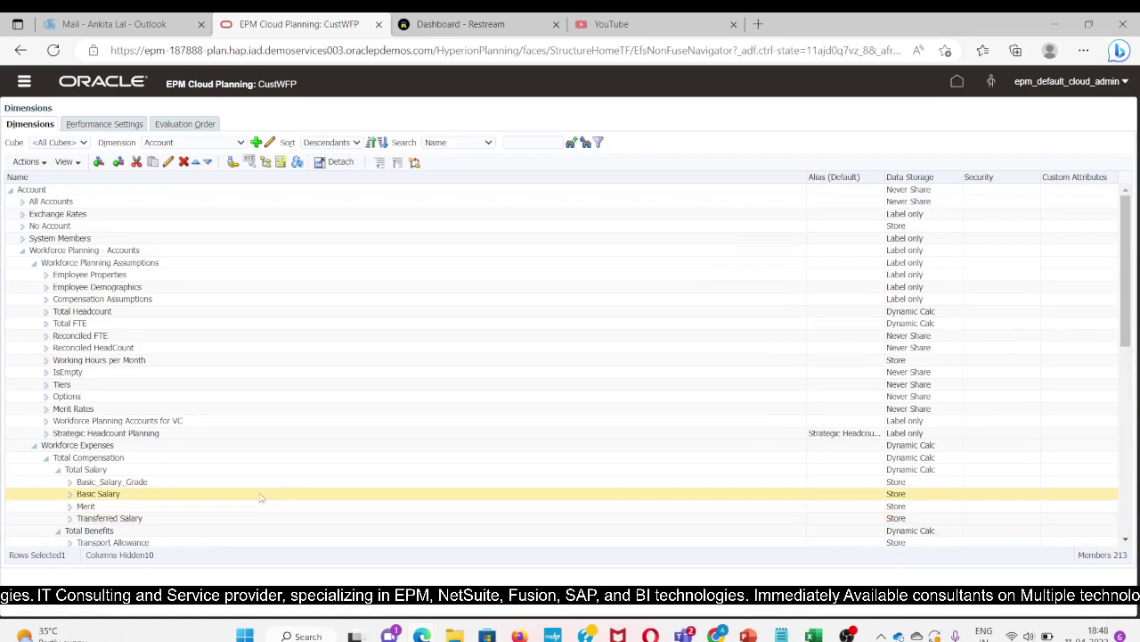
- Open the Currency dimension, expand Input Currencies and Reporting Currencies, and examine the RWF and USD members
click(205, 145)
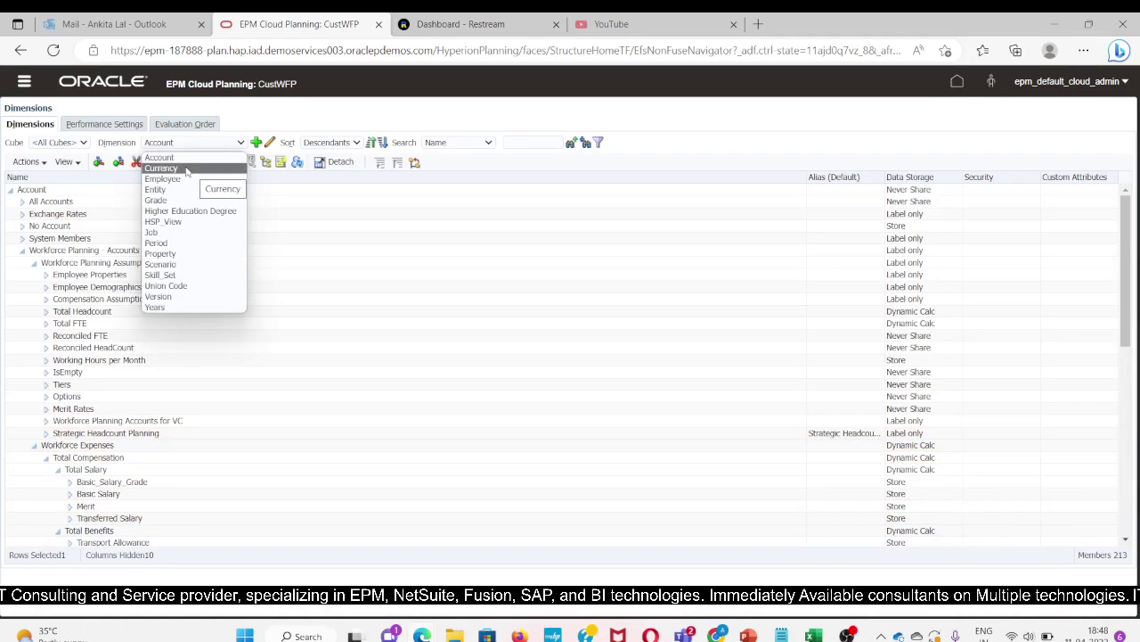
click(162, 169)
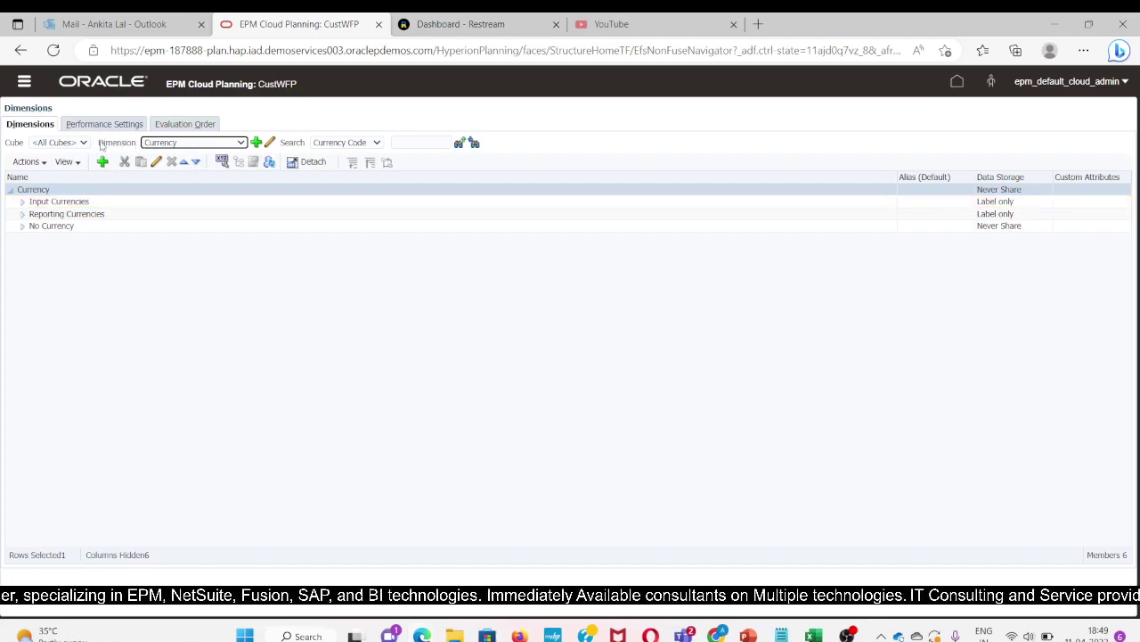
click(24, 204)
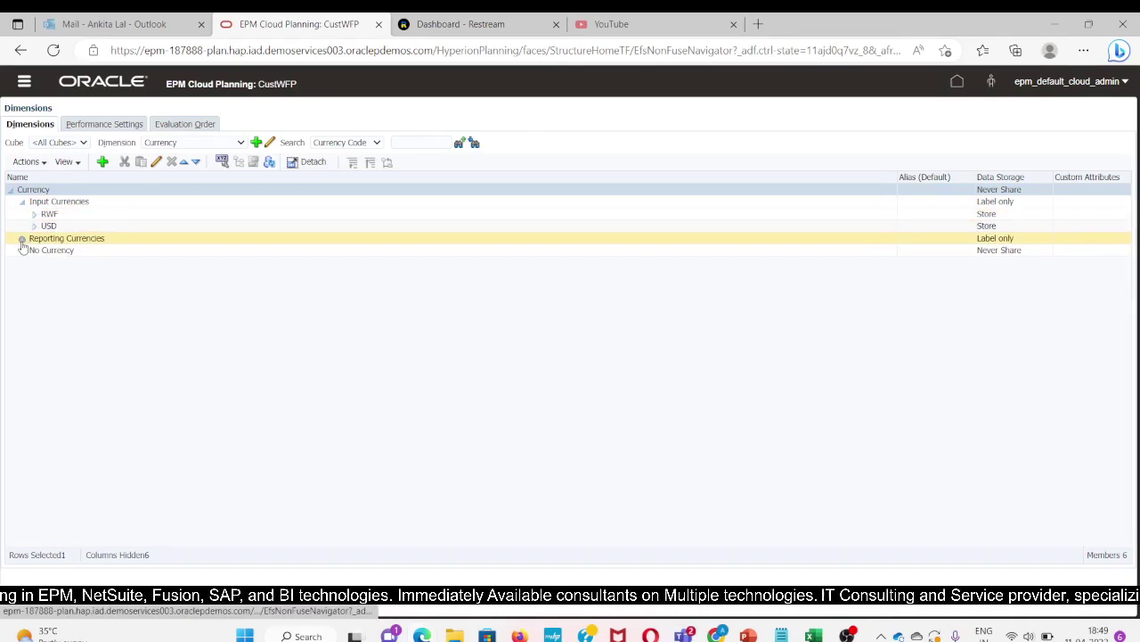
click(22, 238)
click(49, 214)
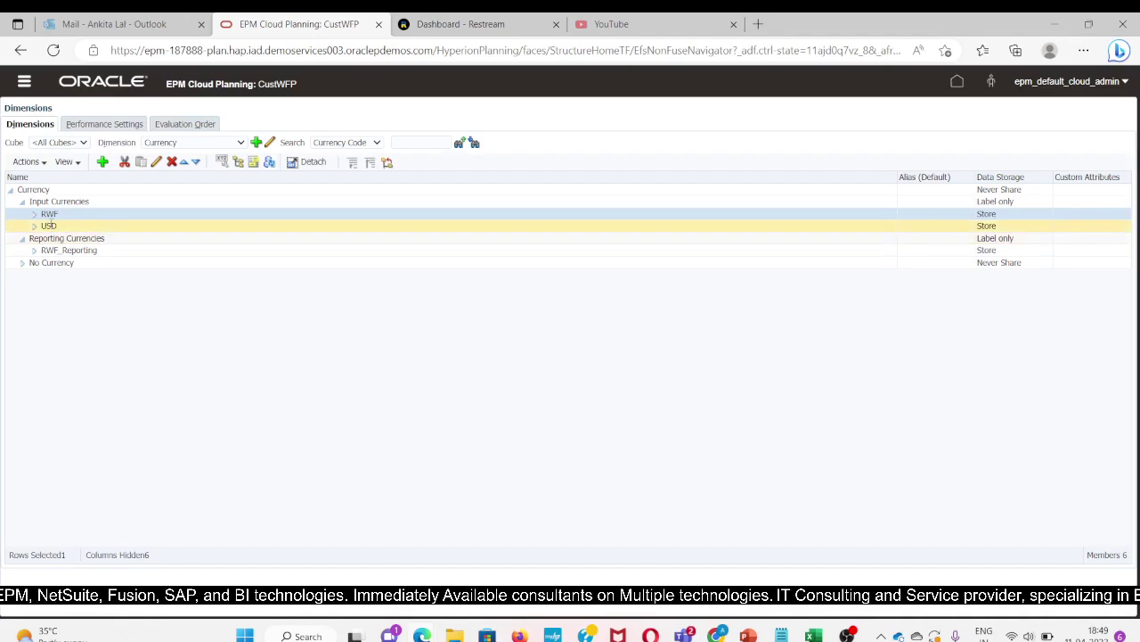
click(48, 227)
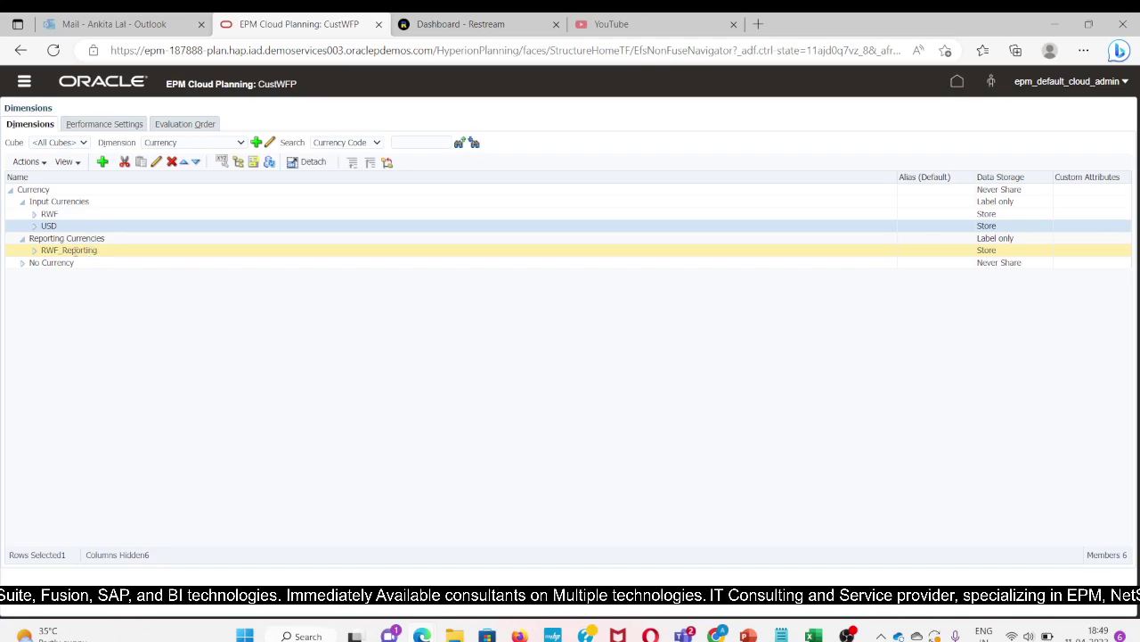
- Open the Employee dimension and expand Total Employees down to the members of Existing Employees
click(182, 143)
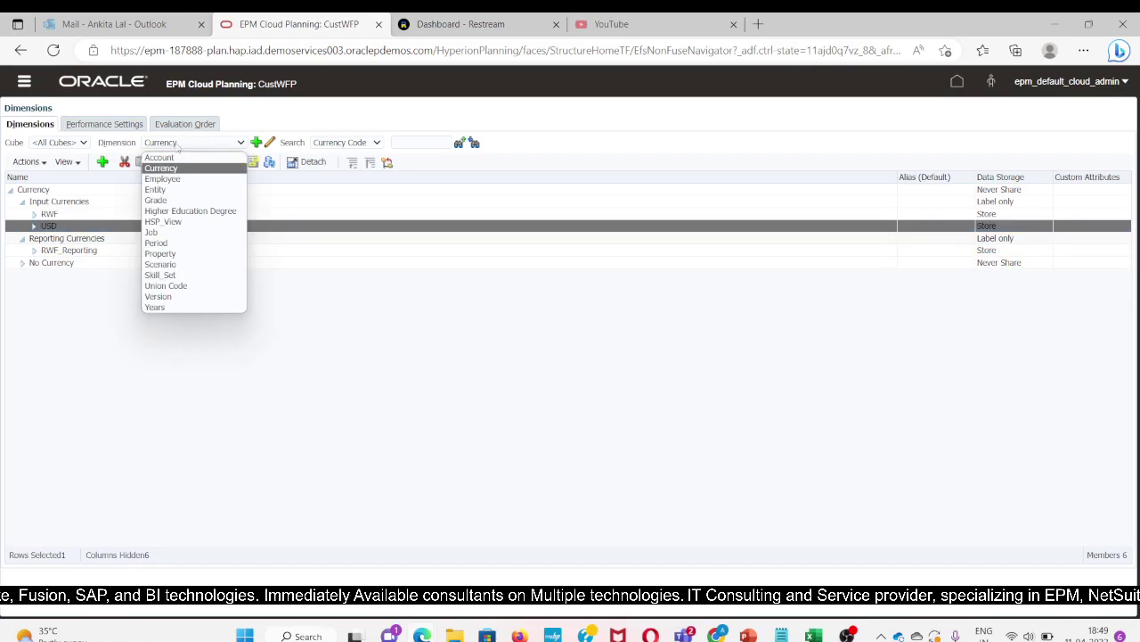
click(163, 180)
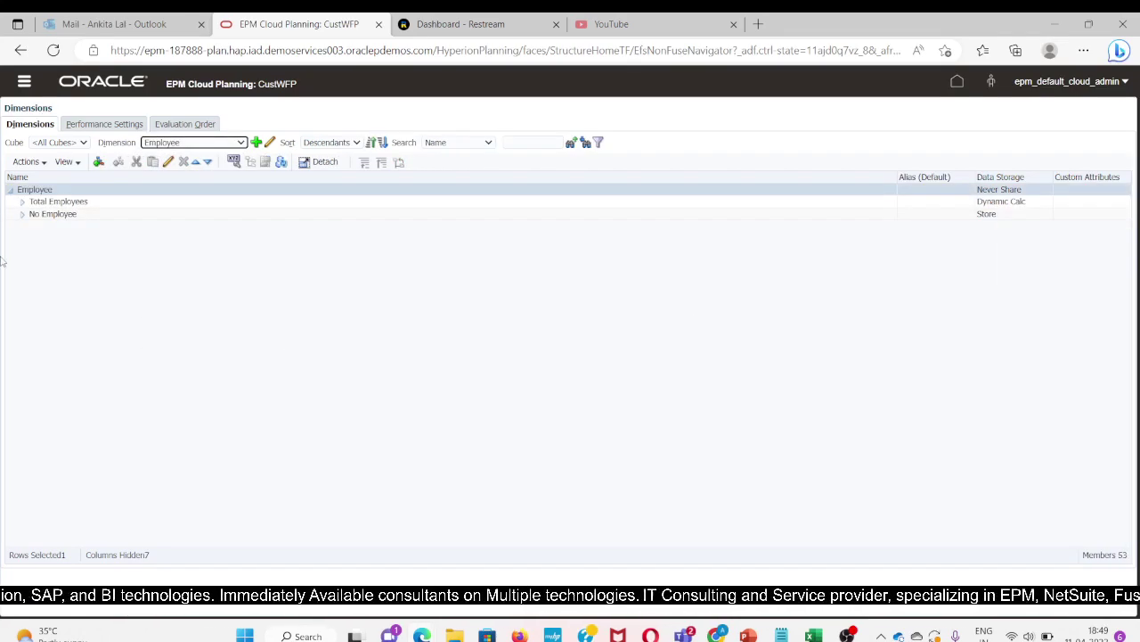
click(23, 203)
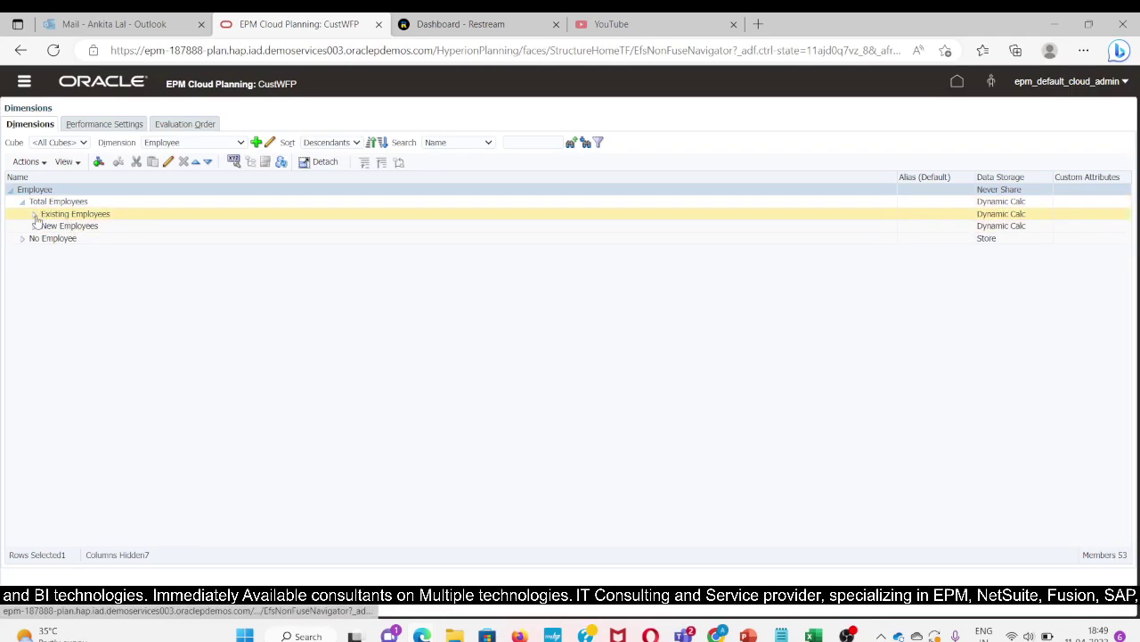
click(34, 215)
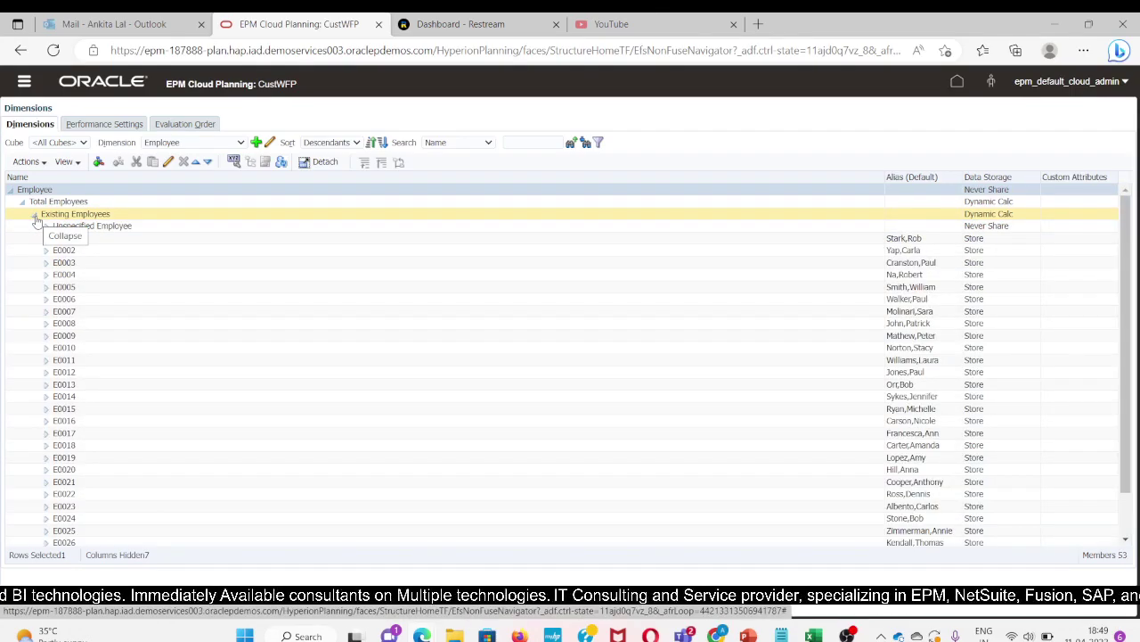
click(84, 214)
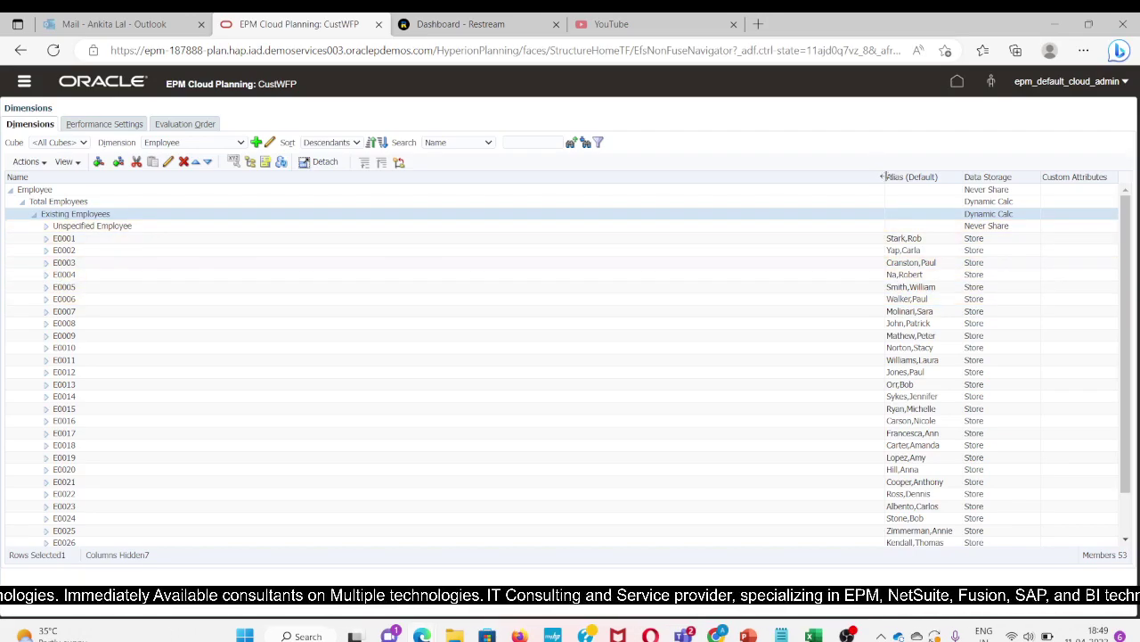
- Narrow the Name column so the aliases sit beside the employee members, and look through the Existing Employees list
drag(888, 181, 252, 206)
click(161, 262)
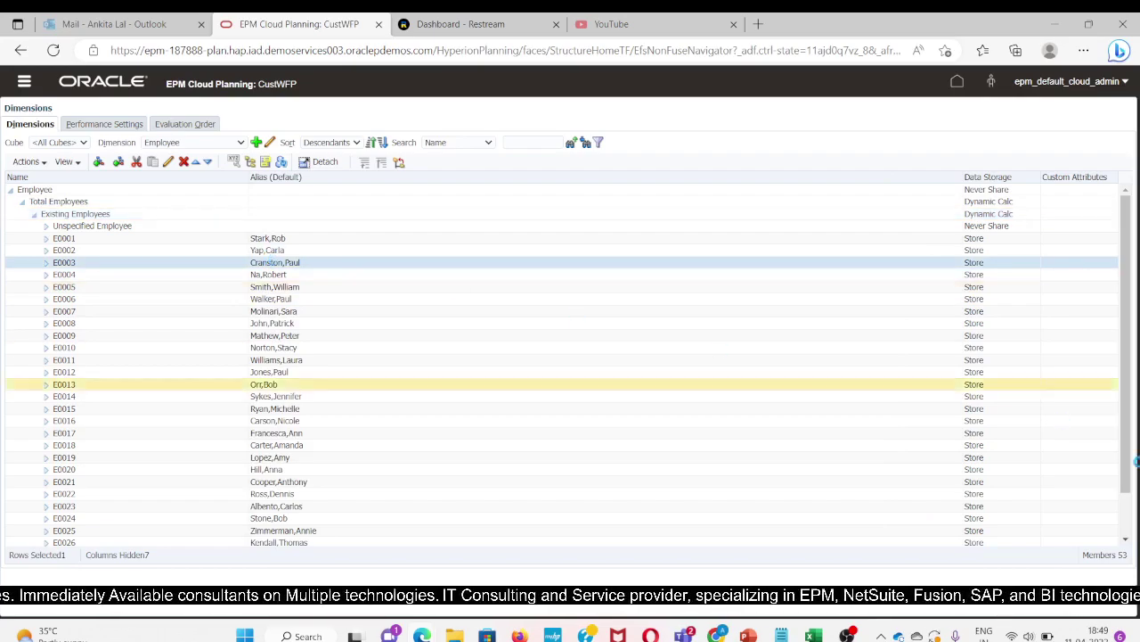
scroll(181, 401, down, 1)
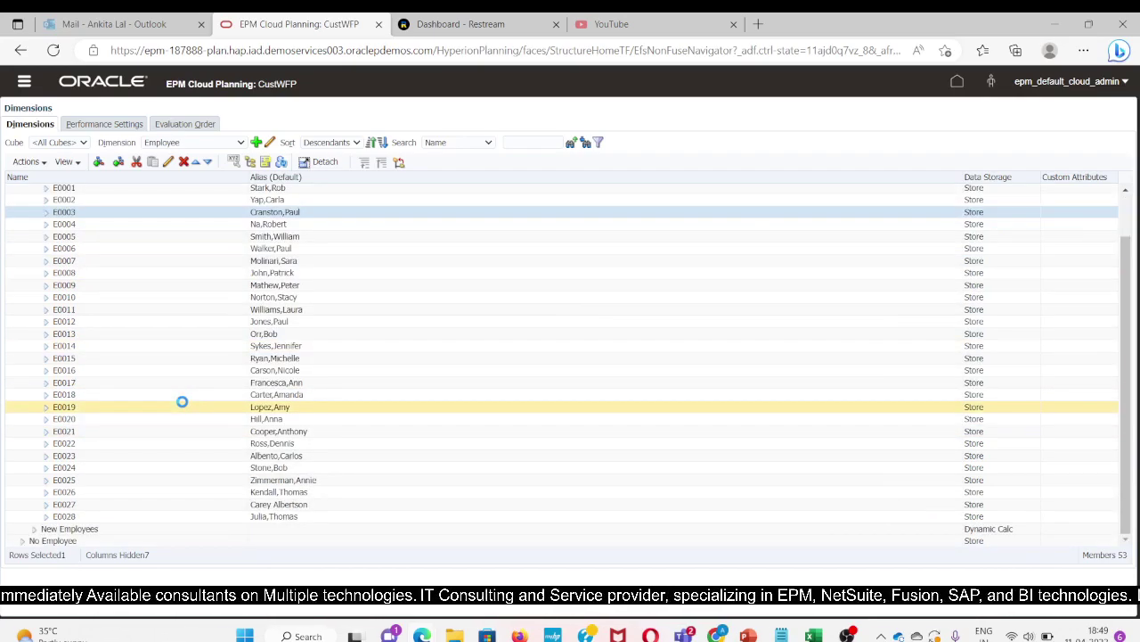
- Expand New Employees, examine its Hiring Requisition members and return to the start of the Employee hierarchy
click(34, 533)
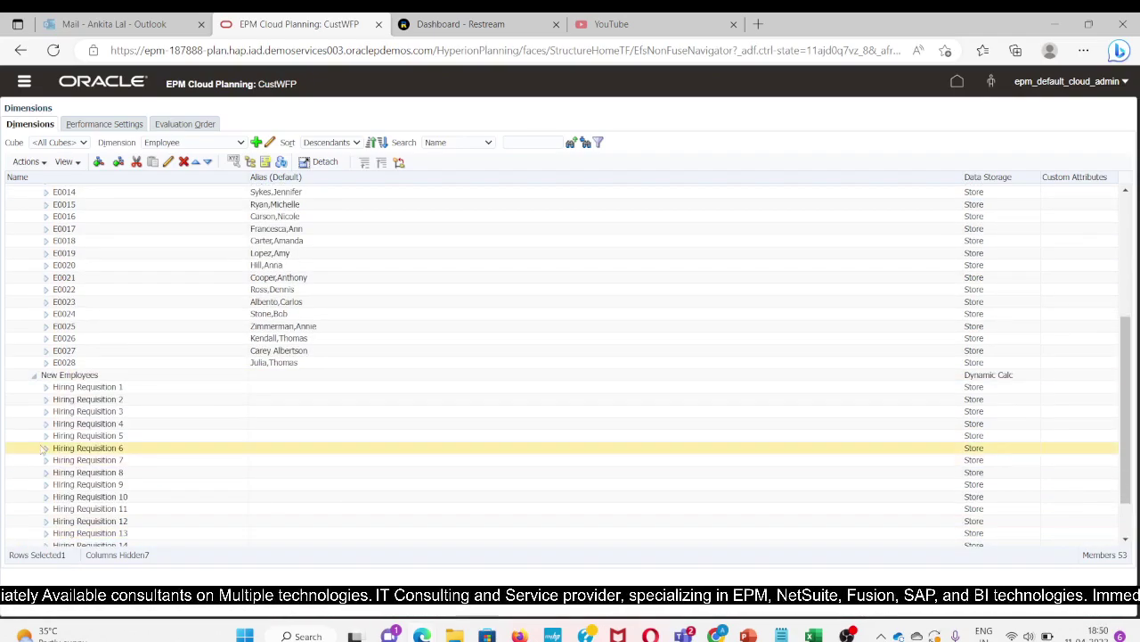
click(100, 423)
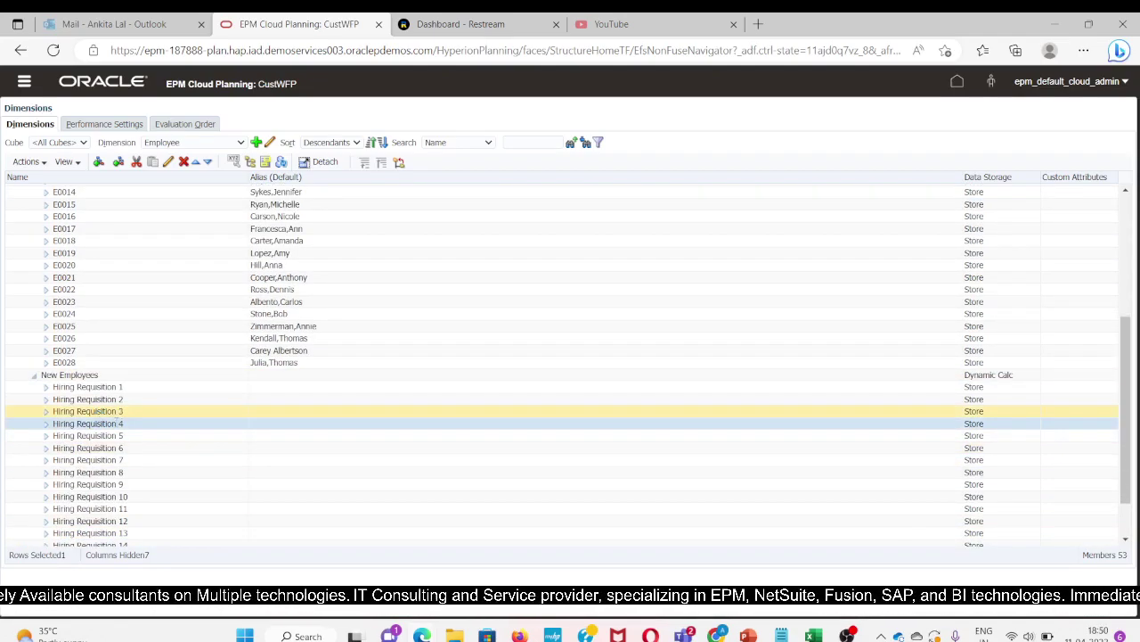
scroll(113, 442, up, 5)
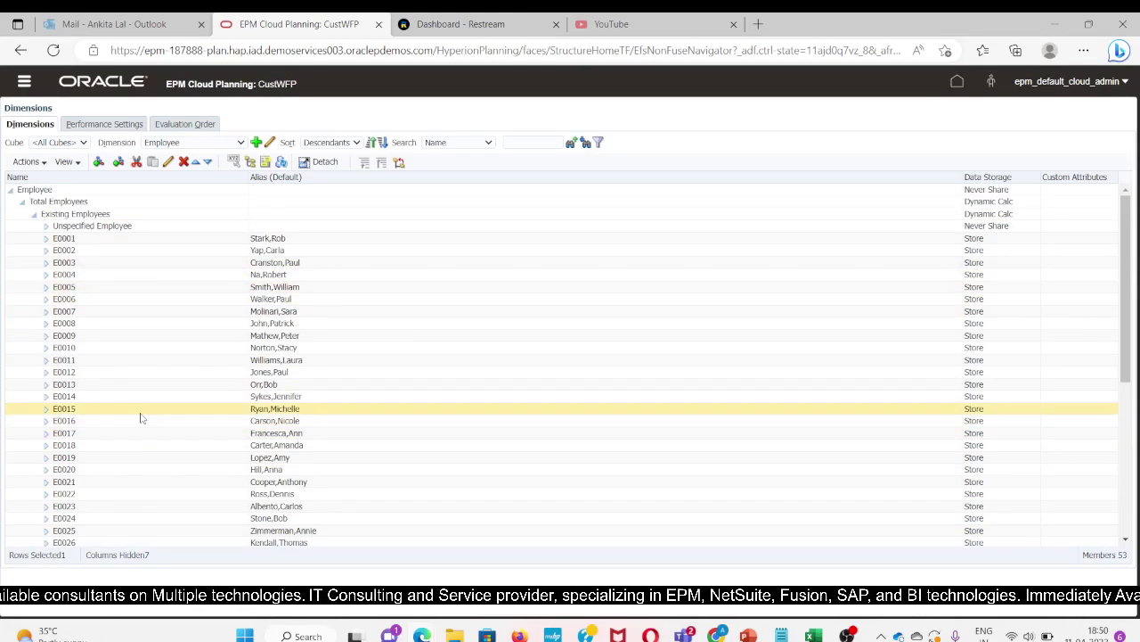
- Open the Entity dimension, expand Total_Entity and examine its Holding_Company and Subsidiary_Company members
scroll(201, 419, down, 4)
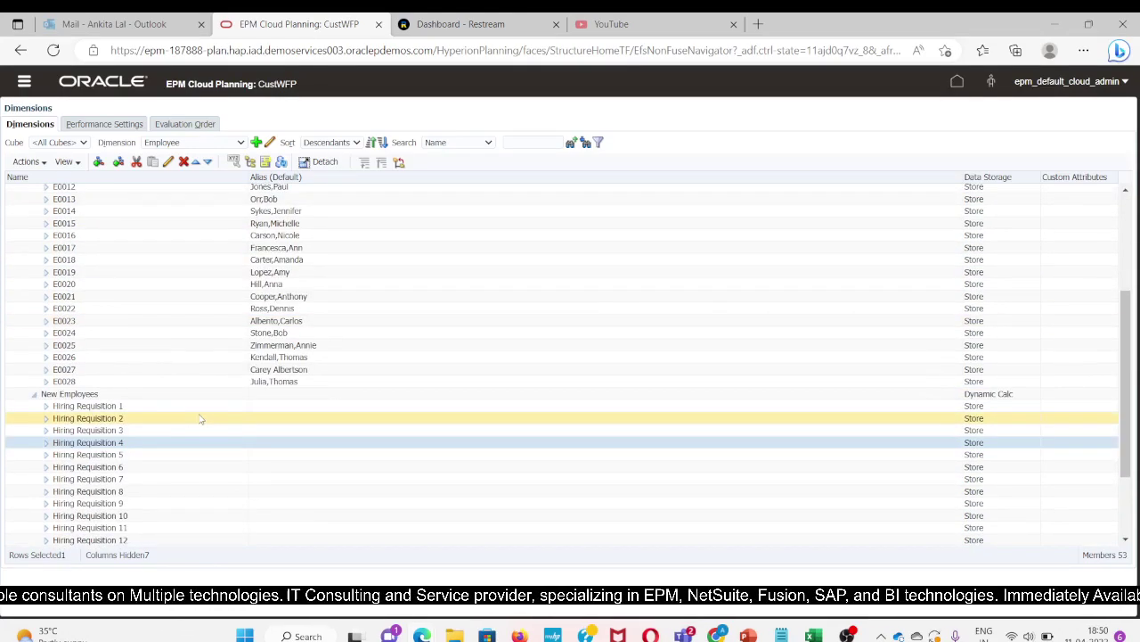
scroll(191, 396, up, 4)
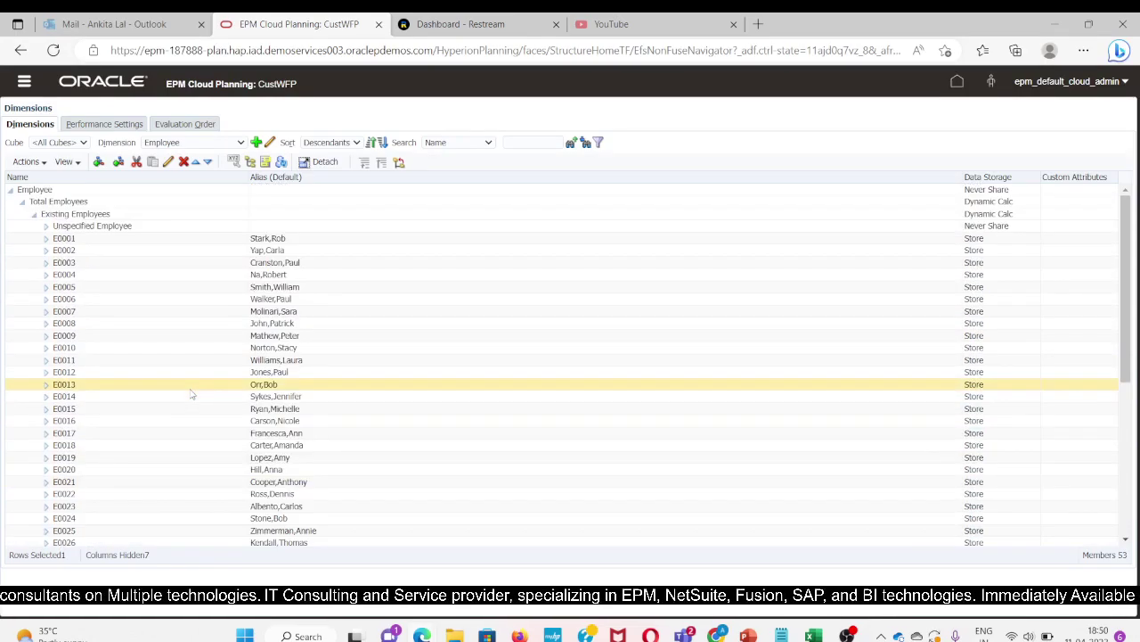
click(190, 142)
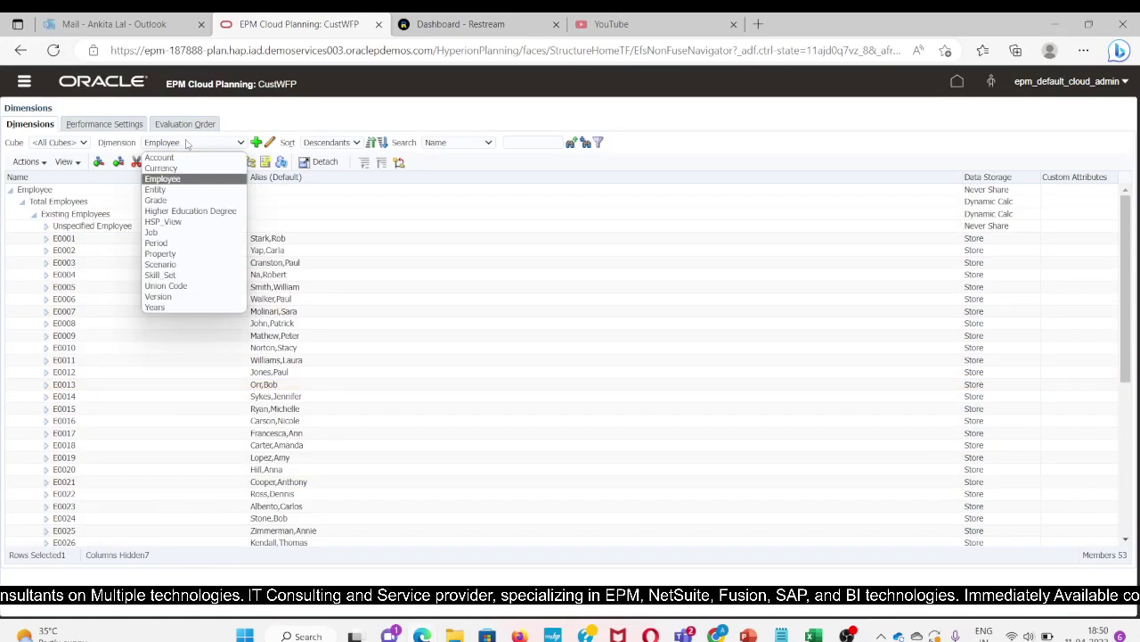
click(166, 191)
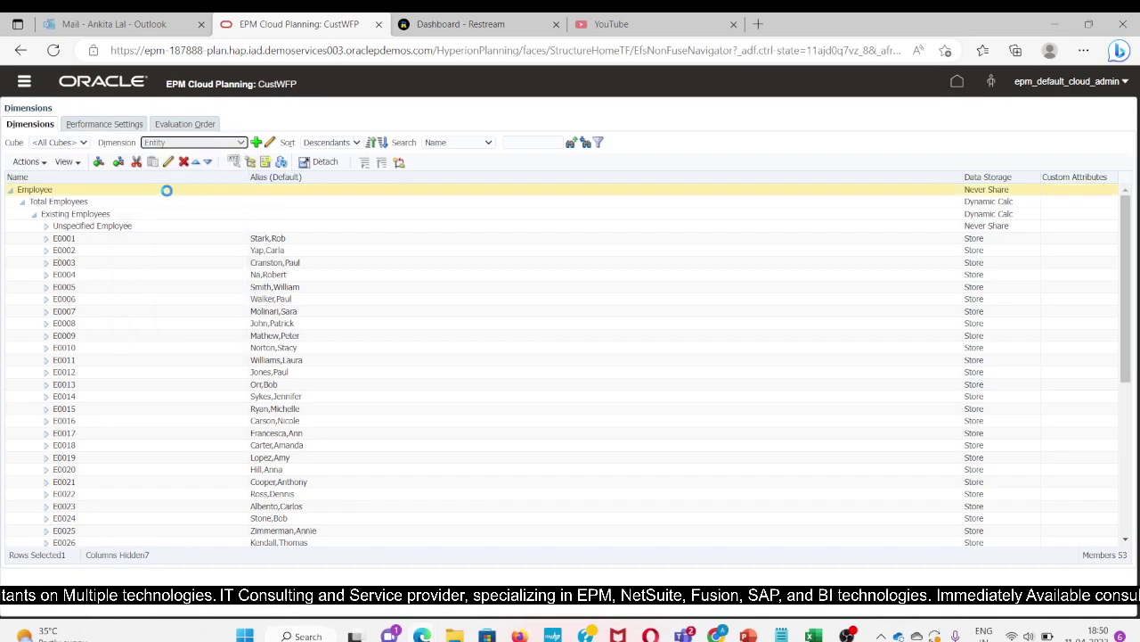
click(25, 216)
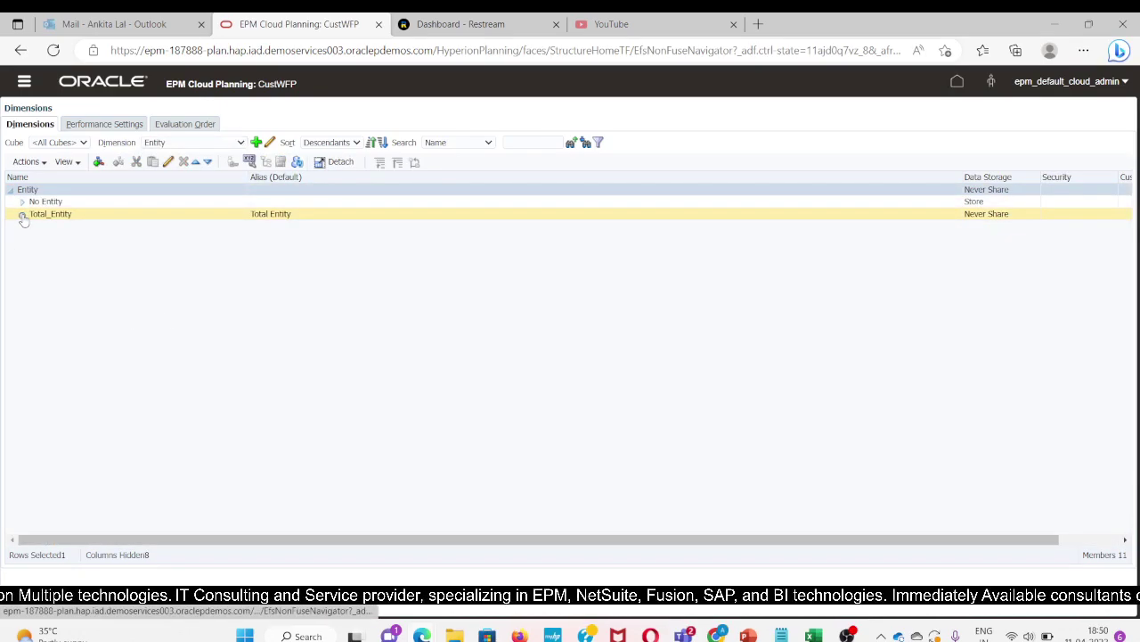
click(23, 215)
click(27, 228)
click(44, 216)
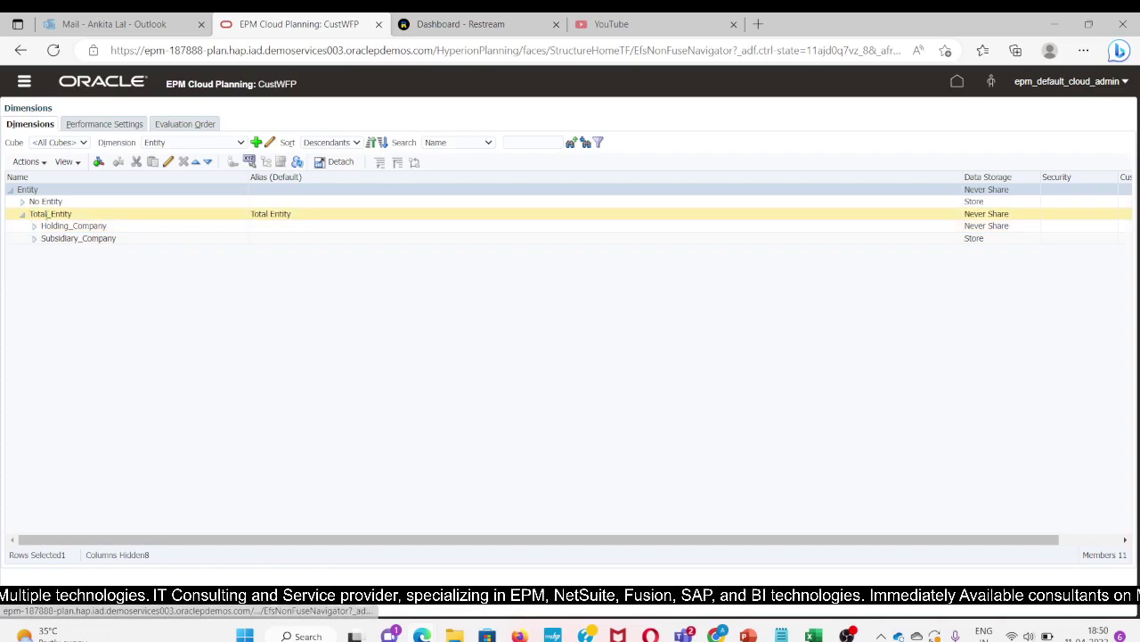
click(55, 227)
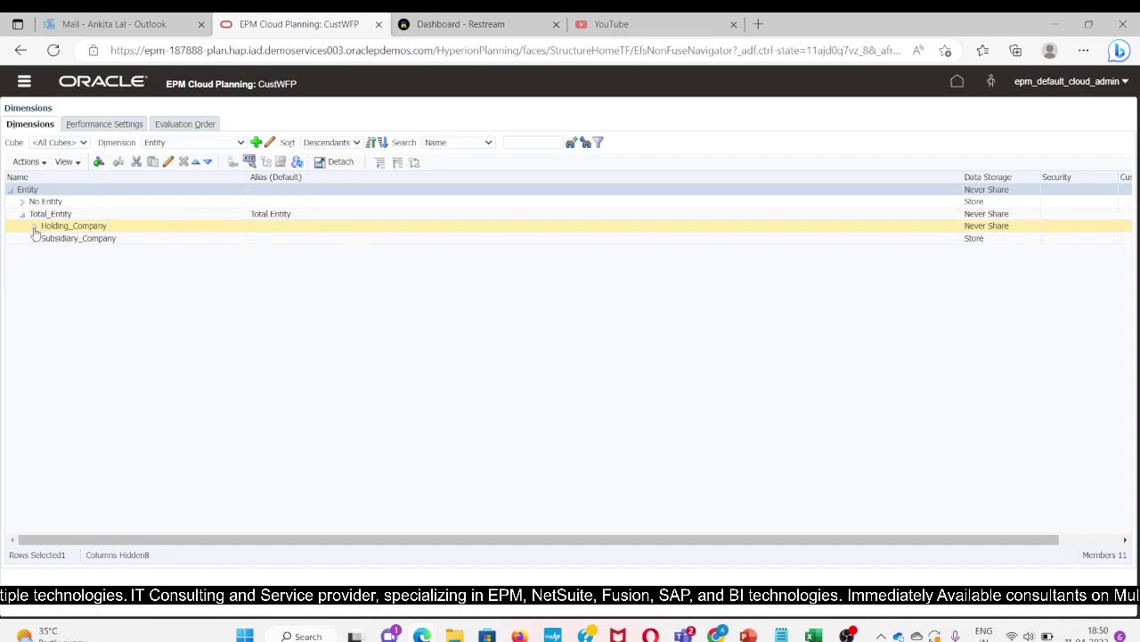
click(76, 237)
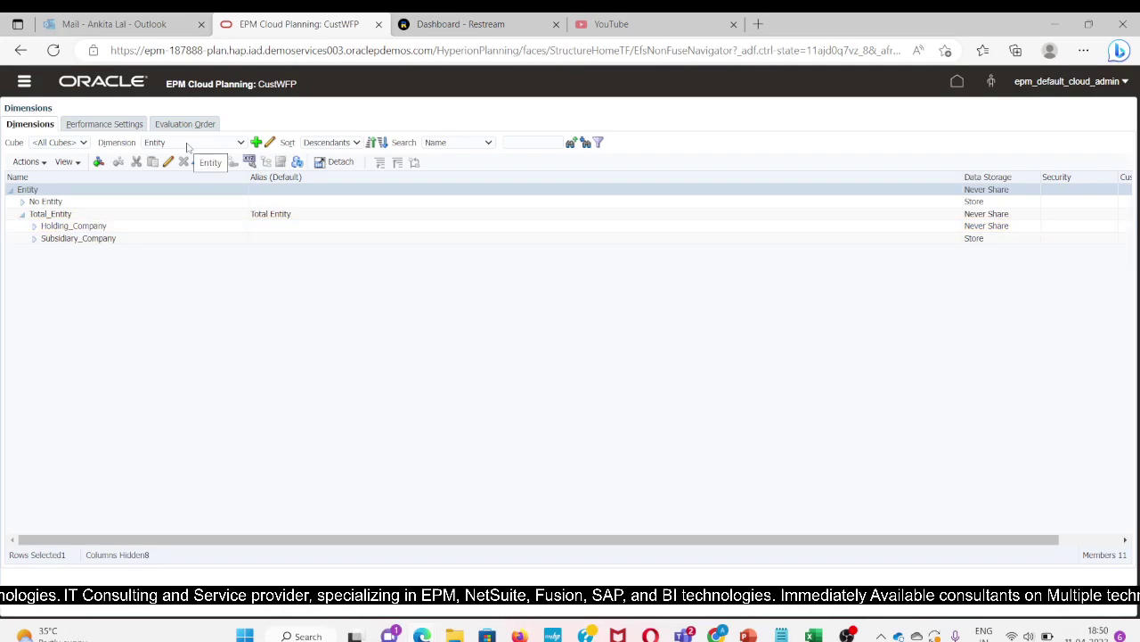
- Open the Grade dimension, expand Total_Grades and examine its members from Grade1 to Grade10
click(187, 144)
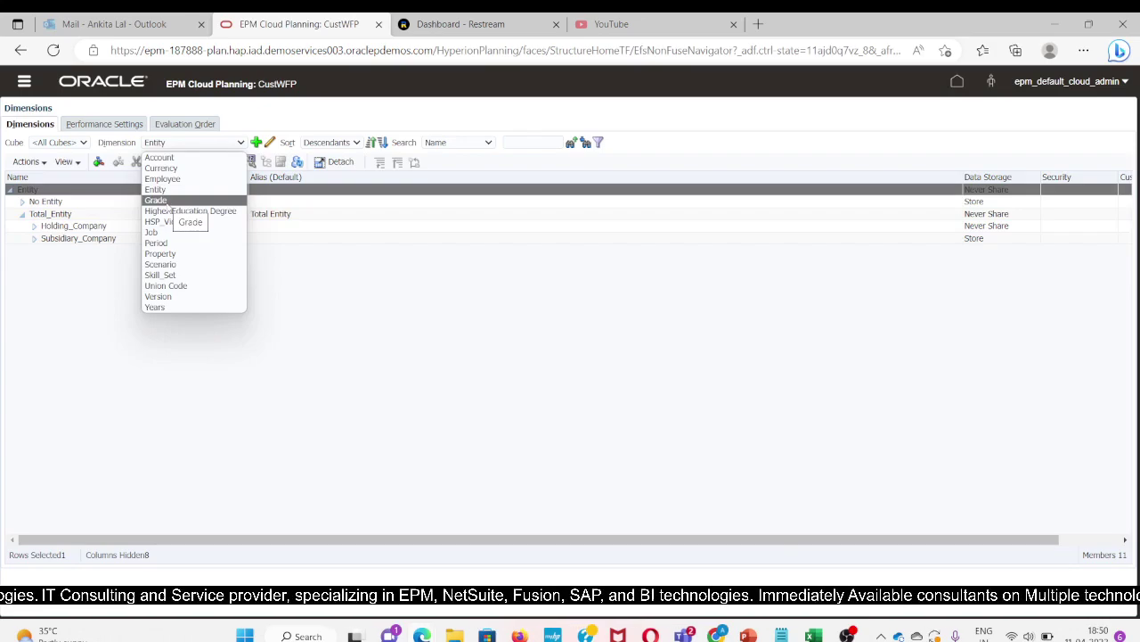
click(165, 202)
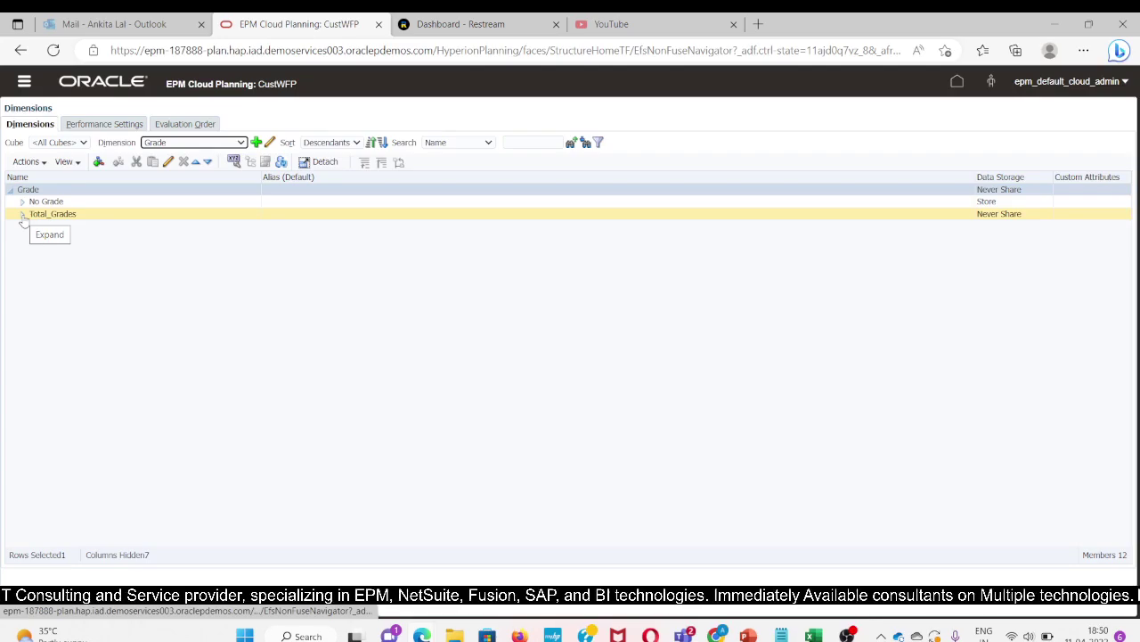
click(22, 215)
click(51, 227)
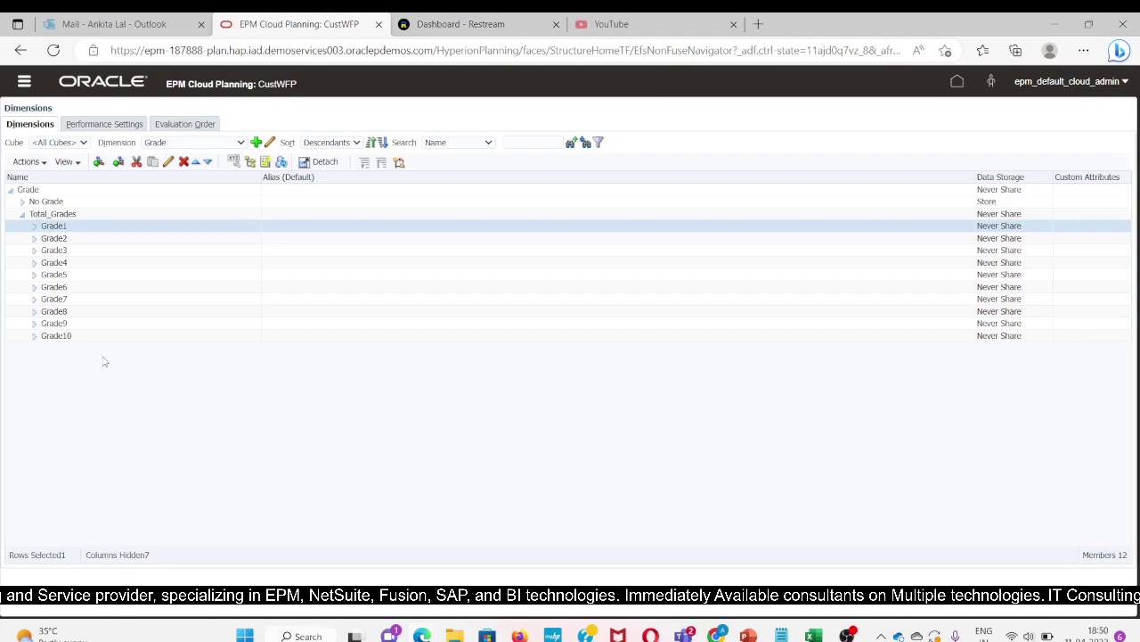
click(69, 335)
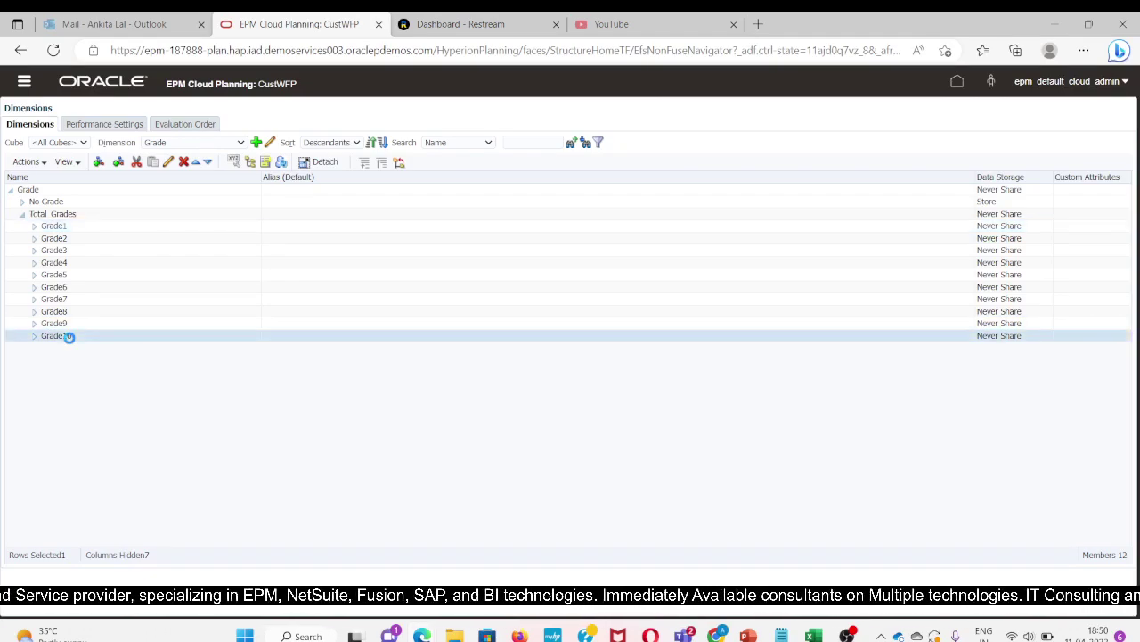
- Open the Higher Education Degree dimension, expand Total_Higher_Education_Degree and examine its degree members from Associate Degree to Doctorate Degree
click(207, 144)
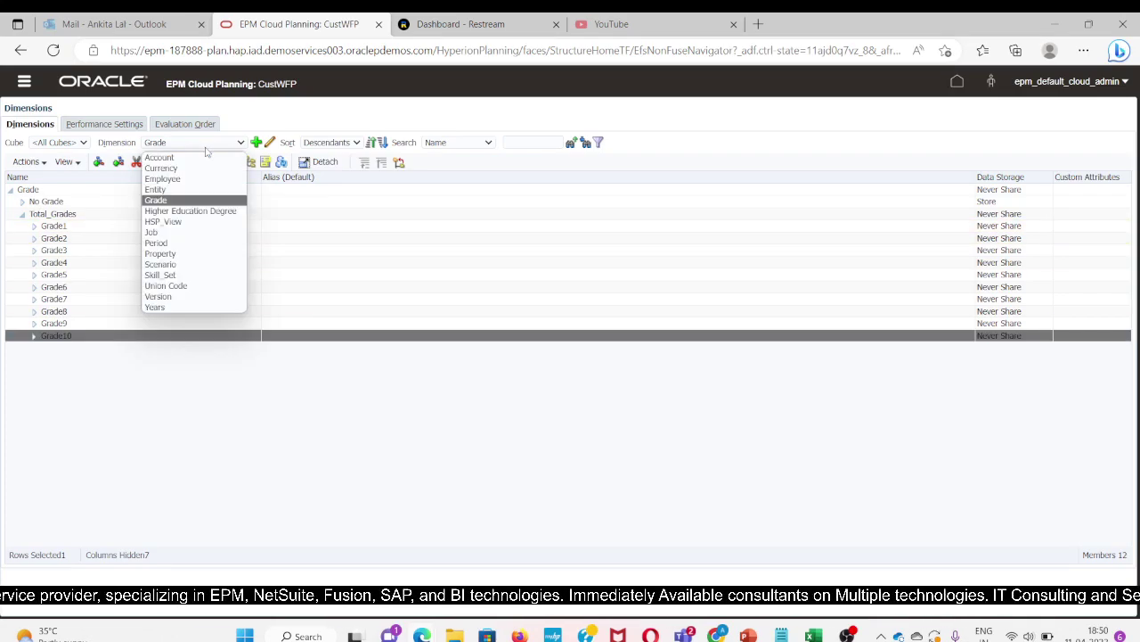
click(188, 211)
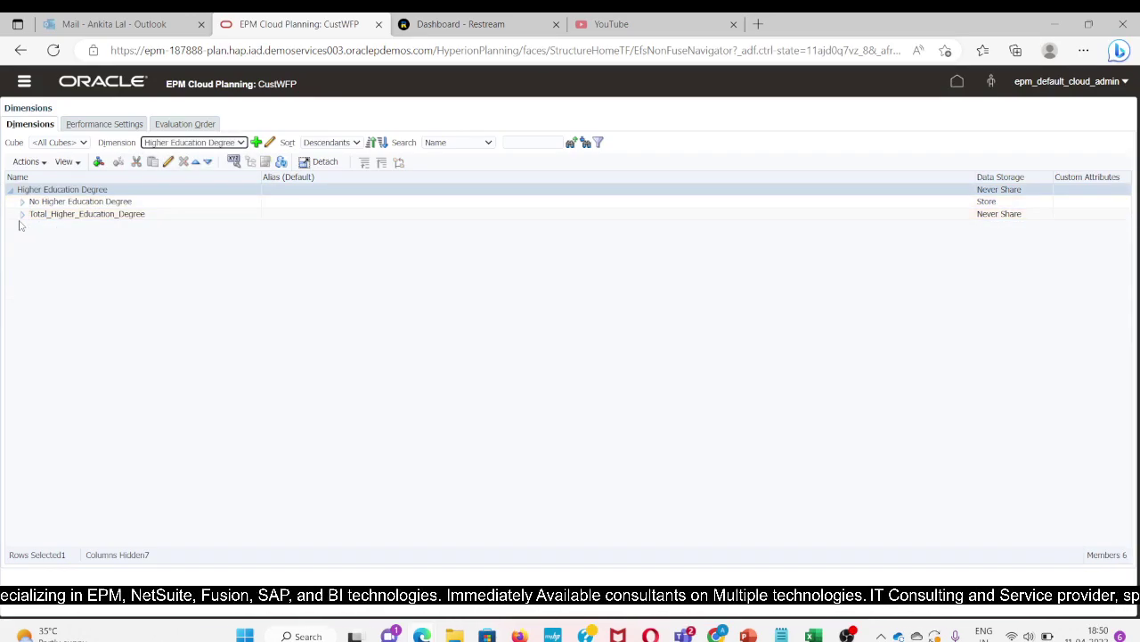
click(188, 144)
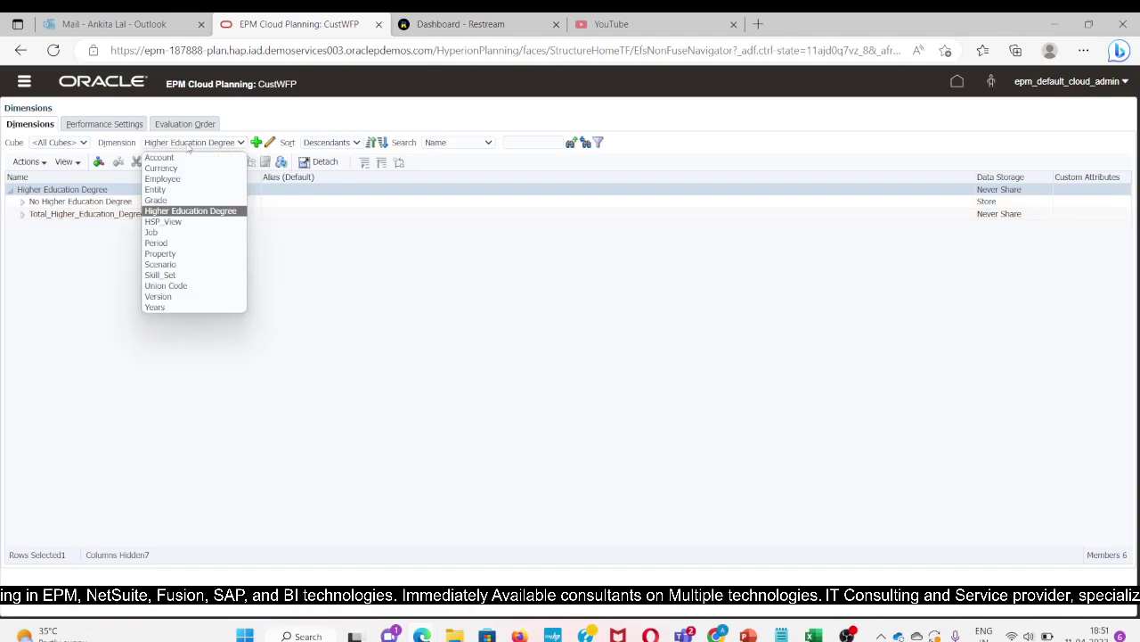
click(201, 382)
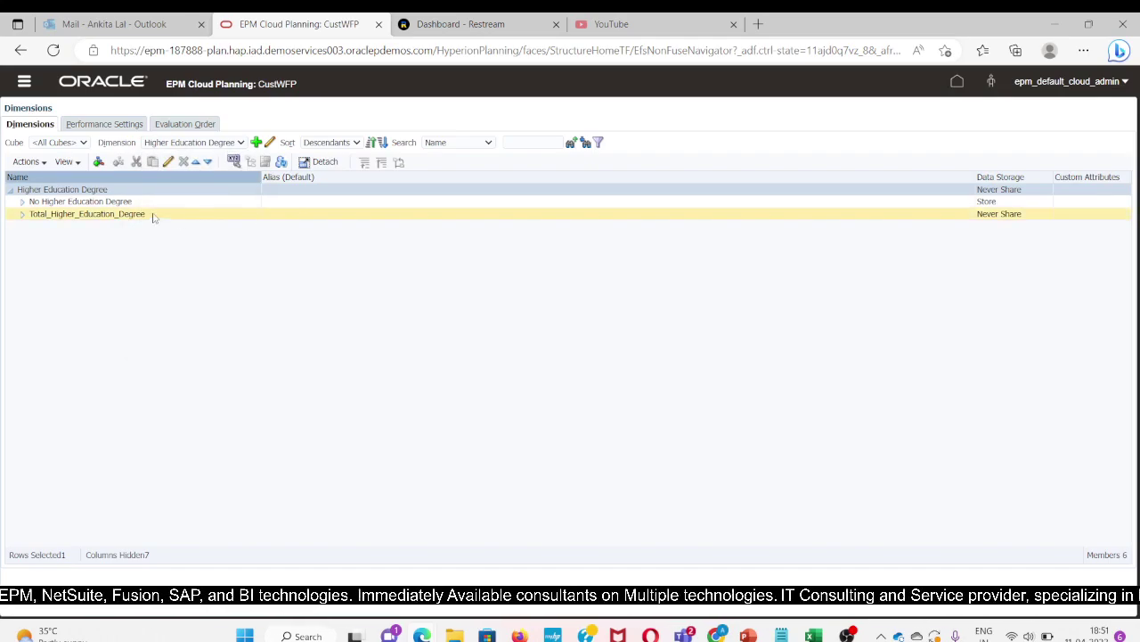
click(22, 214)
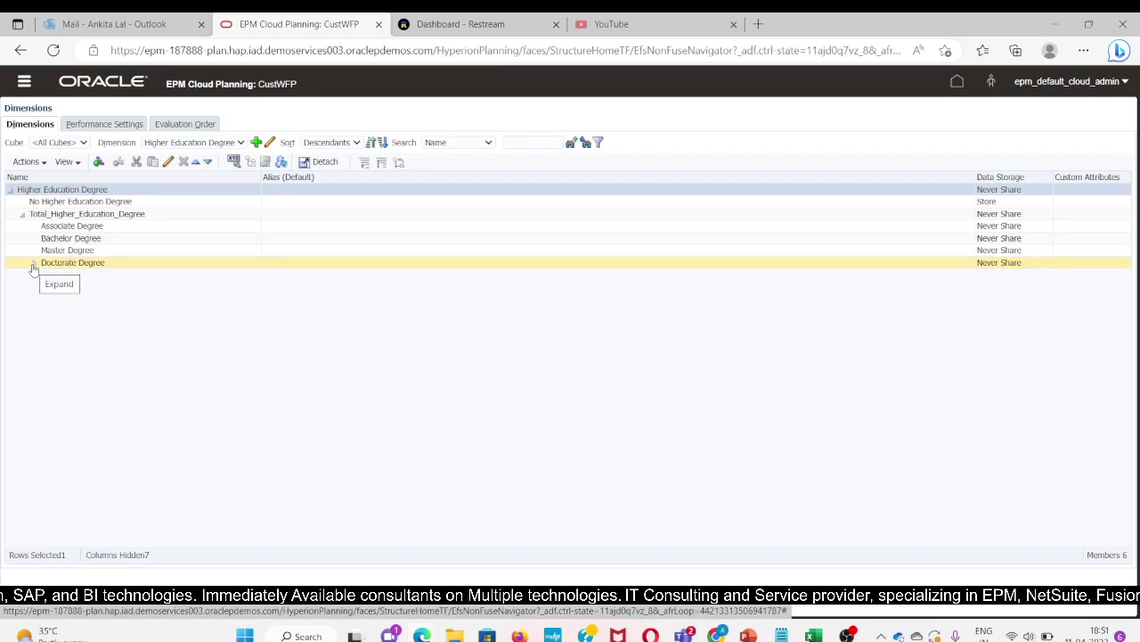
click(80, 261)
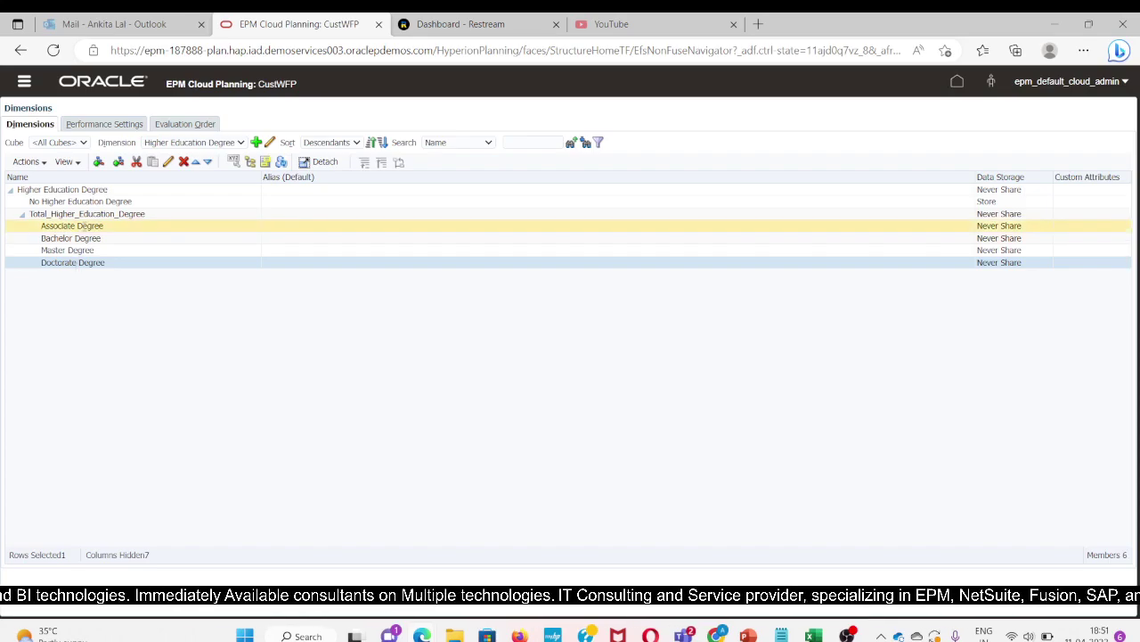
click(84, 225)
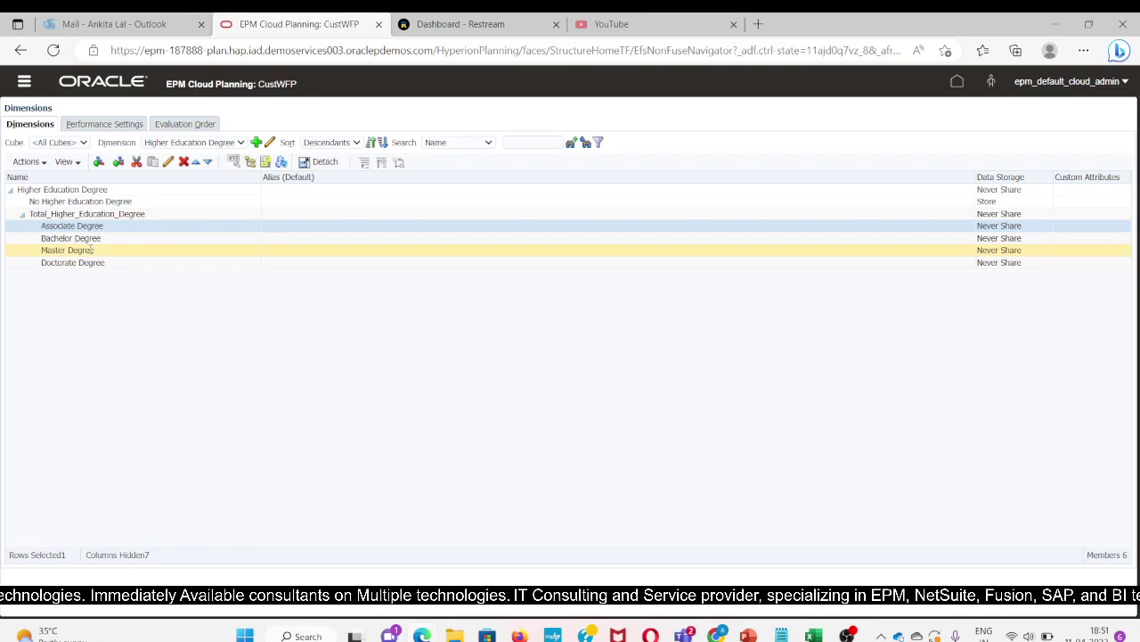
- Open the HSP_View dimension and examine its ConsolidatedData, BaseData and SandboxData members
click(207, 145)
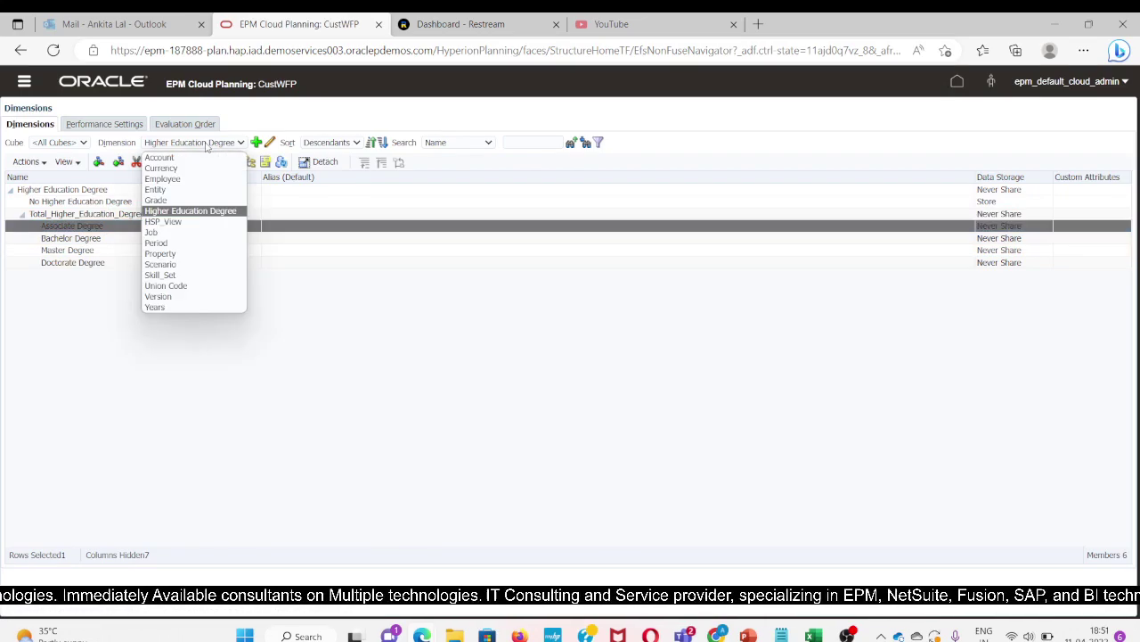
click(165, 222)
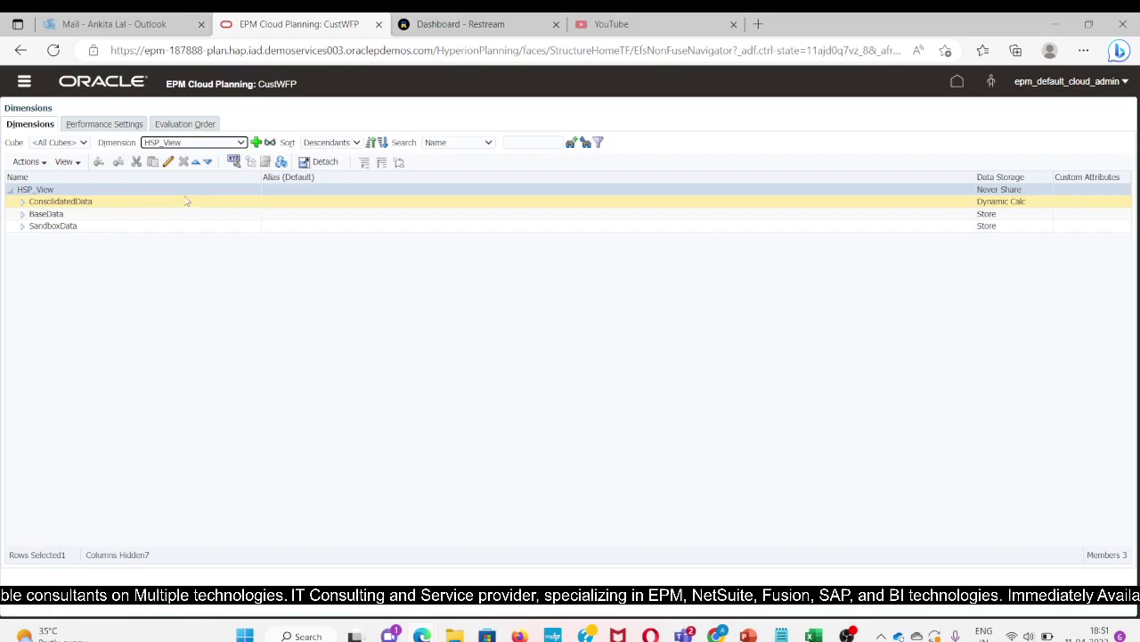
click(19, 205)
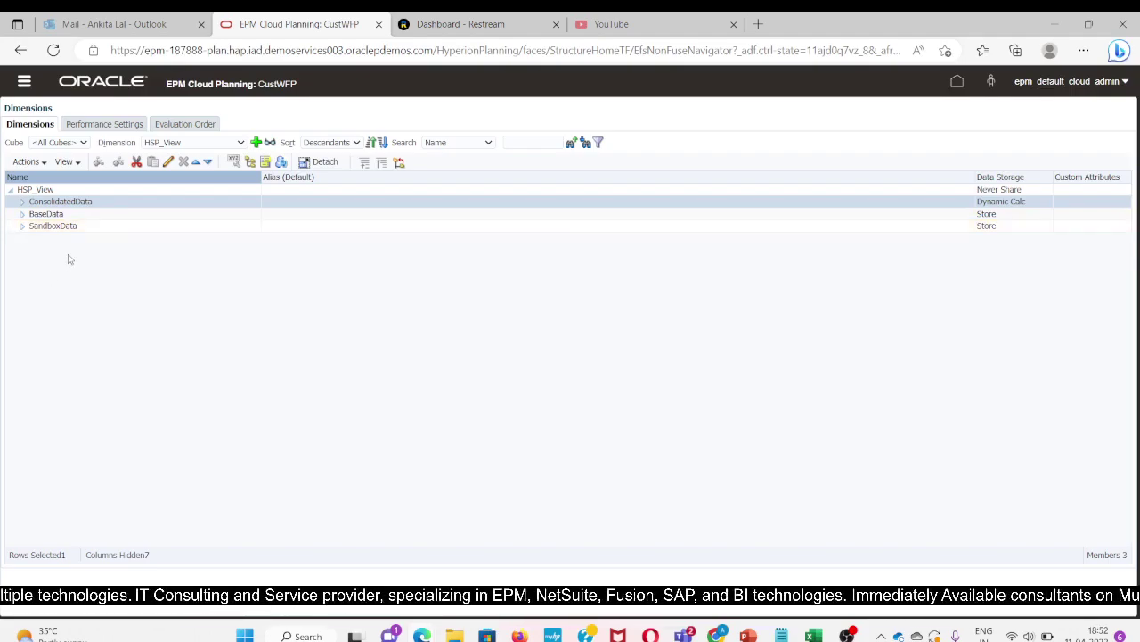
- Open the Job dimension, expand Total Jobs and look through its list of job members
click(188, 143)
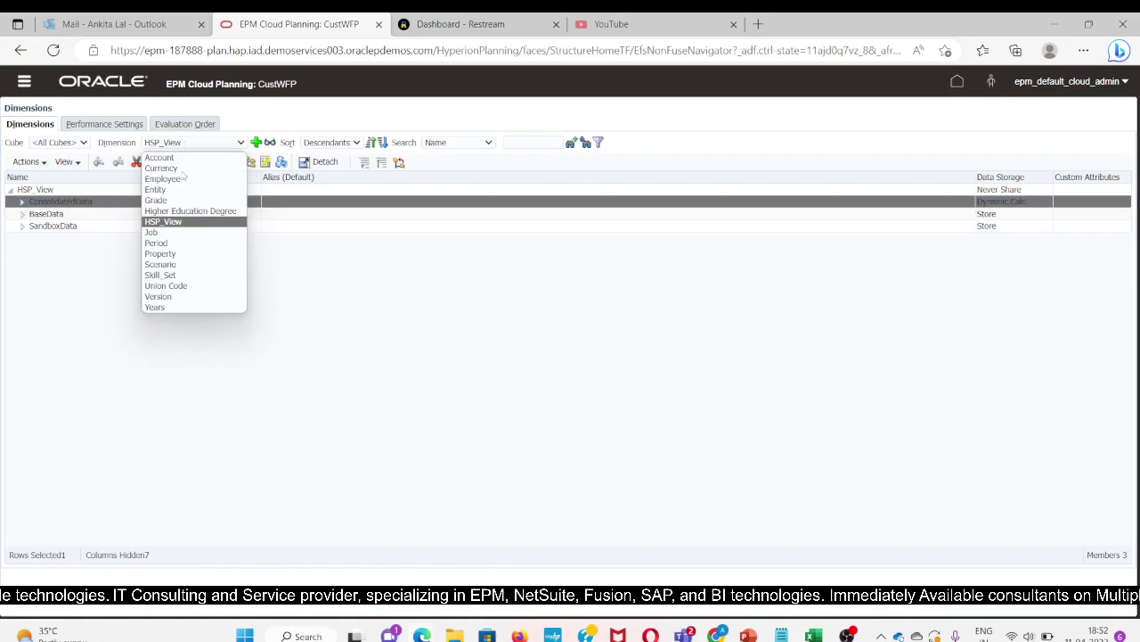
click(170, 233)
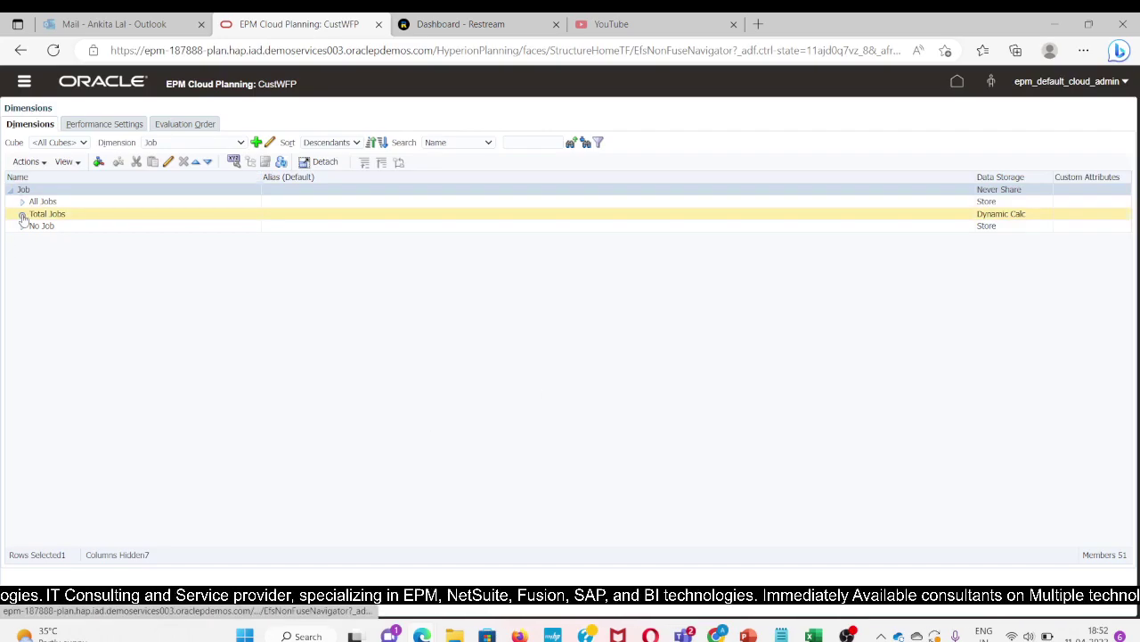
click(21, 214)
click(37, 239)
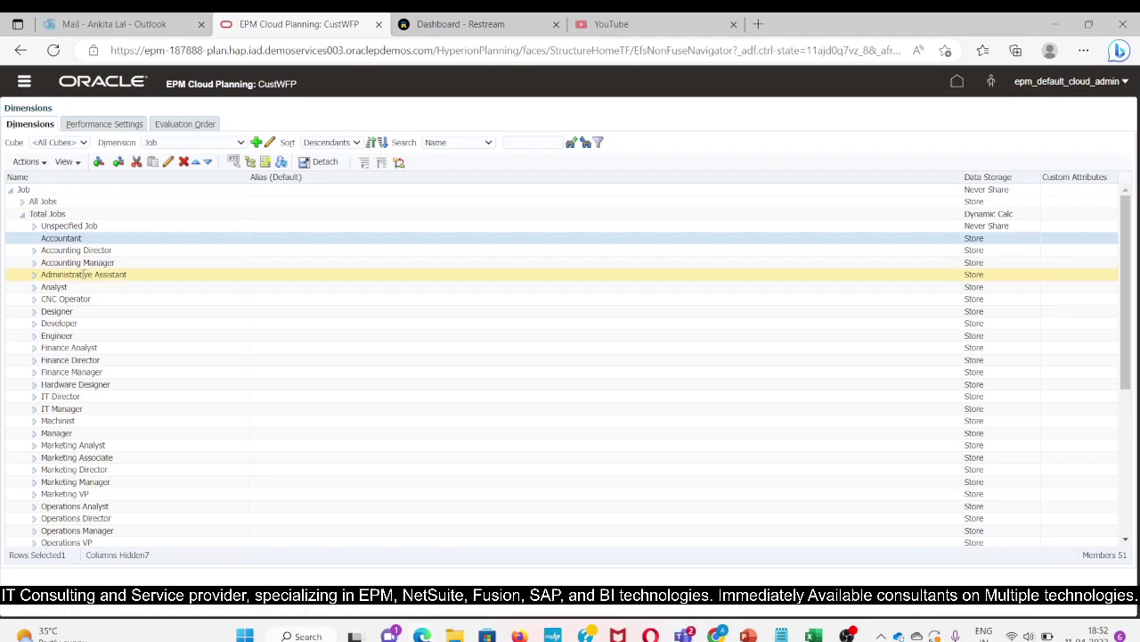
scroll(76, 275, down, 1)
scroll(79, 276, down, 1)
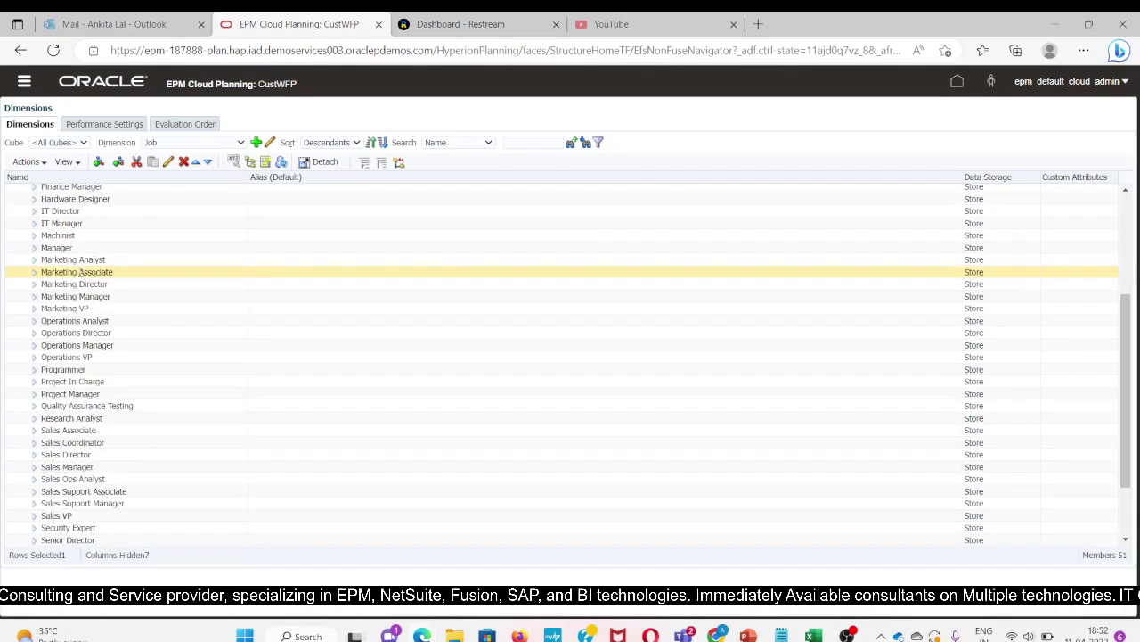
scroll(78, 275, up, 2)
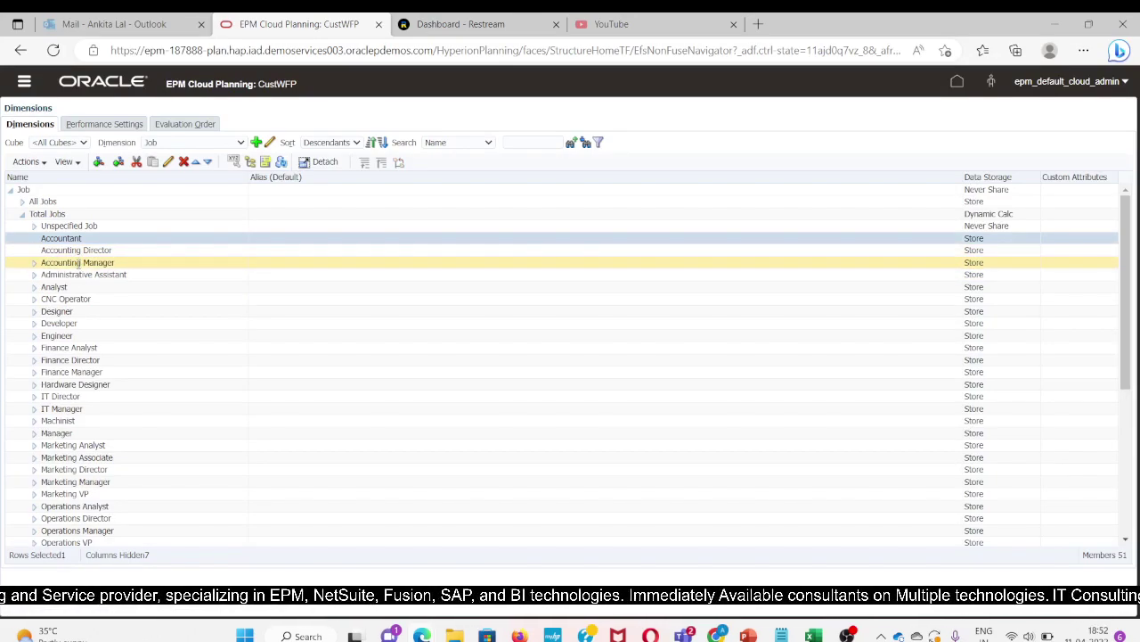
- Examine the Accountant, Accounting Manager, Administrative Assistant and Analyst members under Total Jobs
click(78, 263)
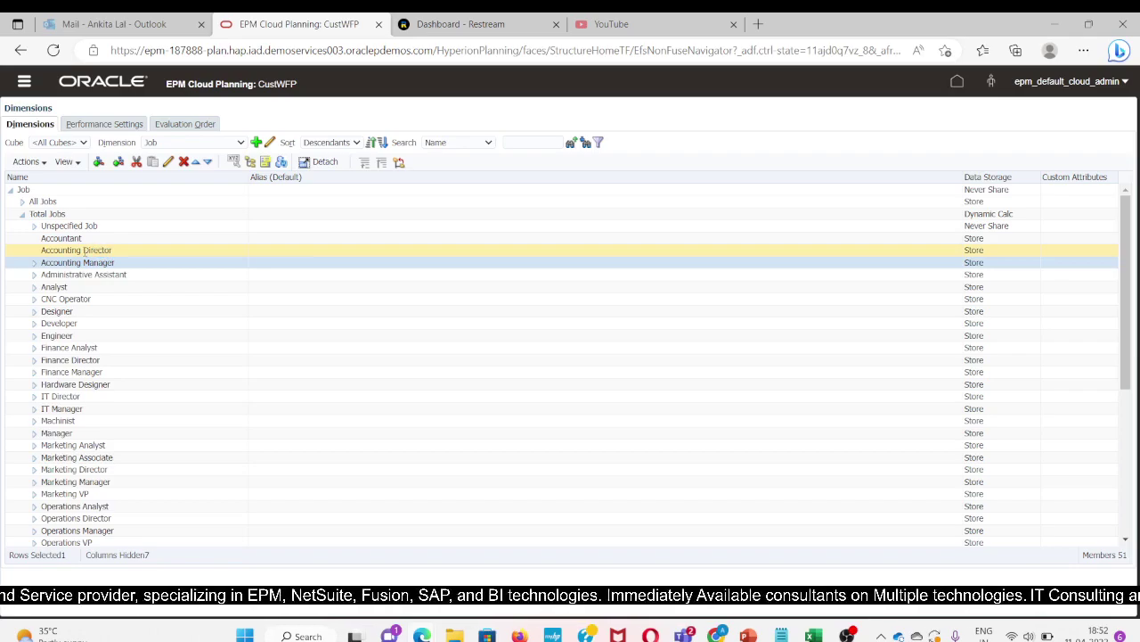
click(51, 240)
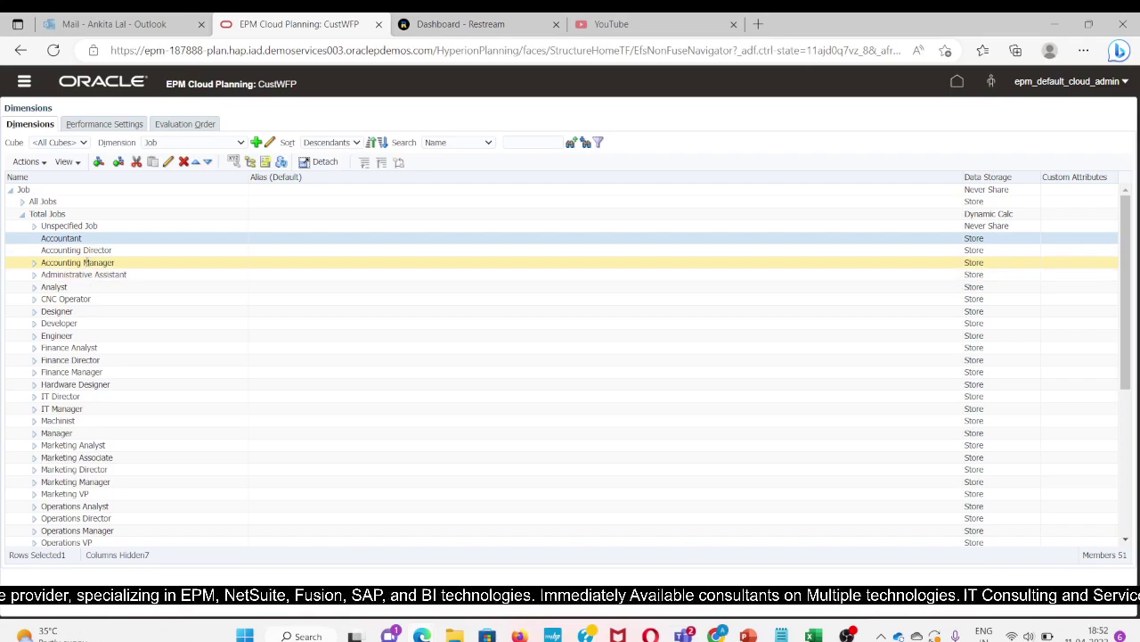
click(86, 262)
click(84, 274)
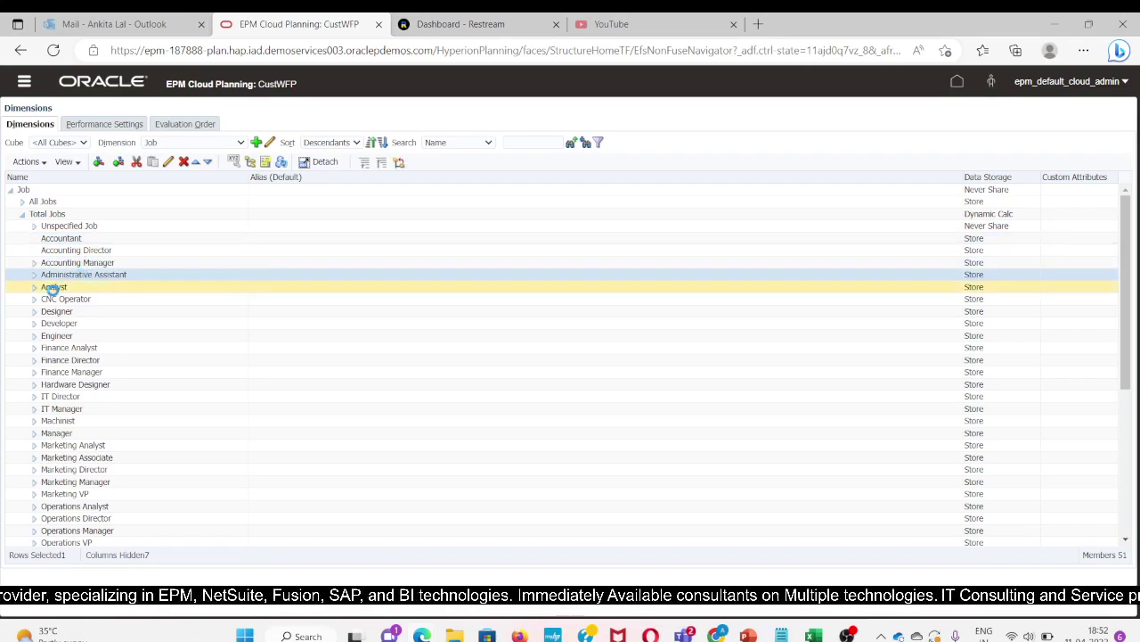
click(54, 288)
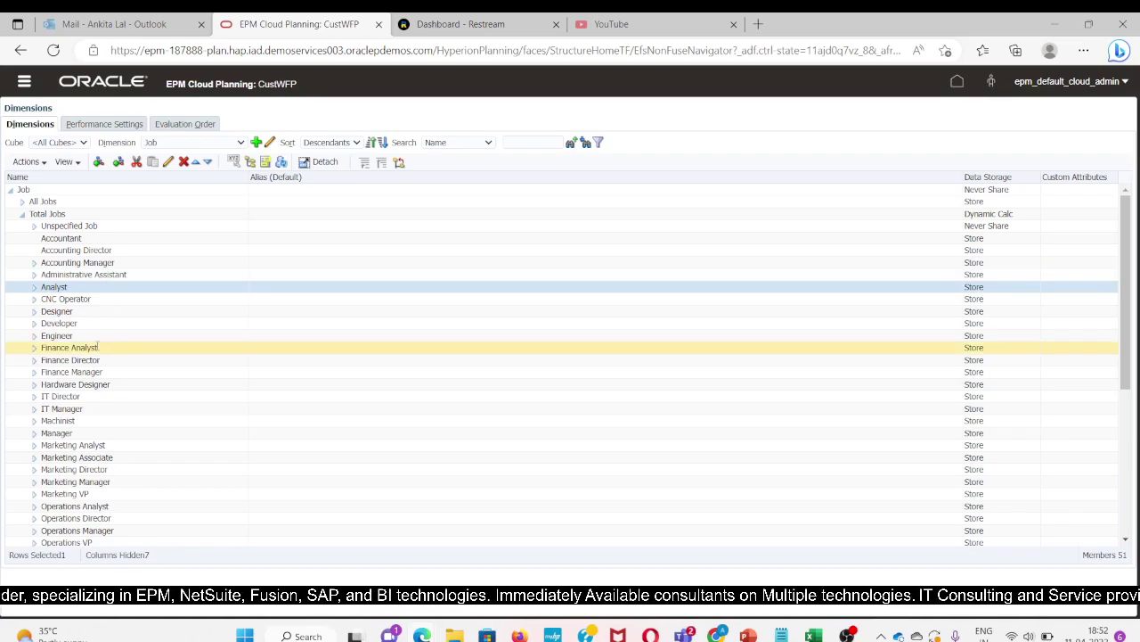
- Open the Period dimension, expand YearTotal into its quarters and Q1 into its months
click(189, 145)
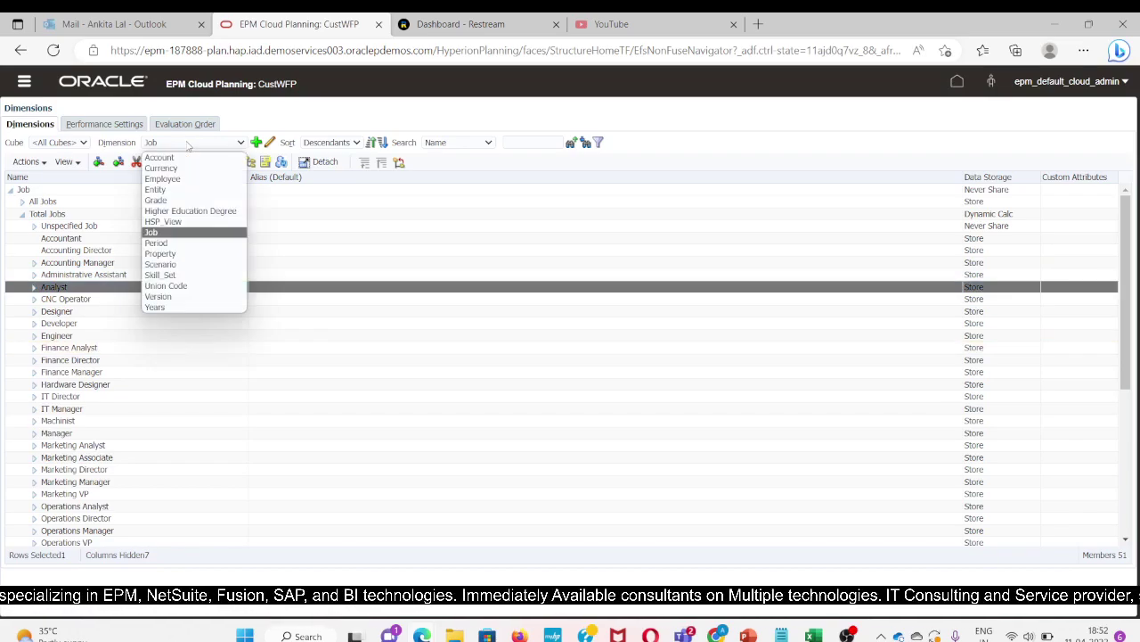
click(157, 244)
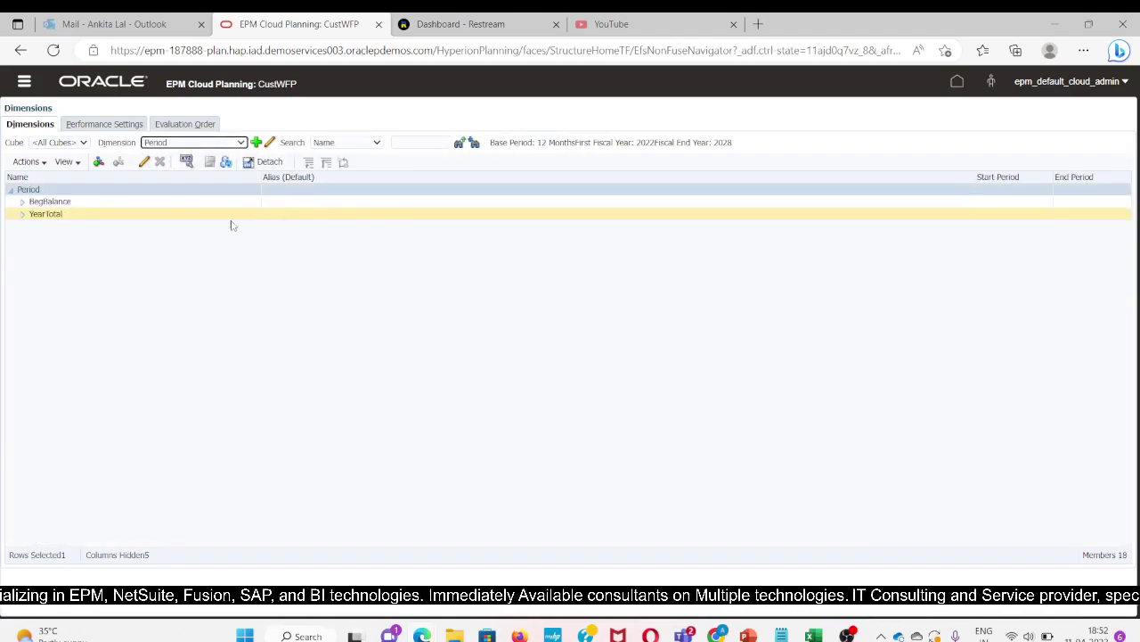
click(23, 214)
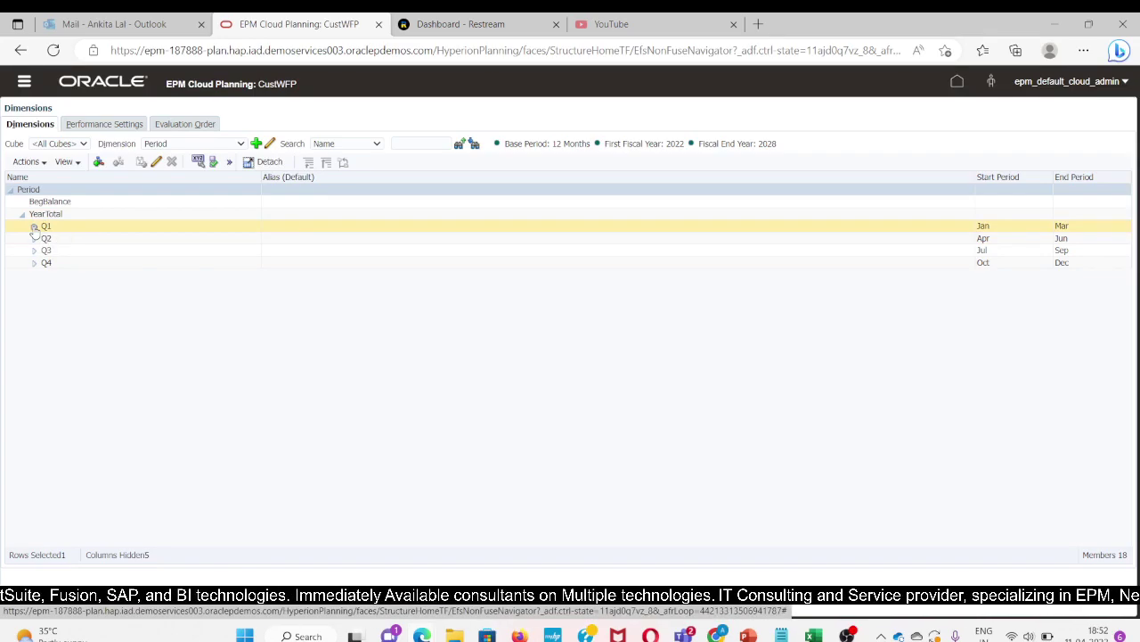
click(34, 227)
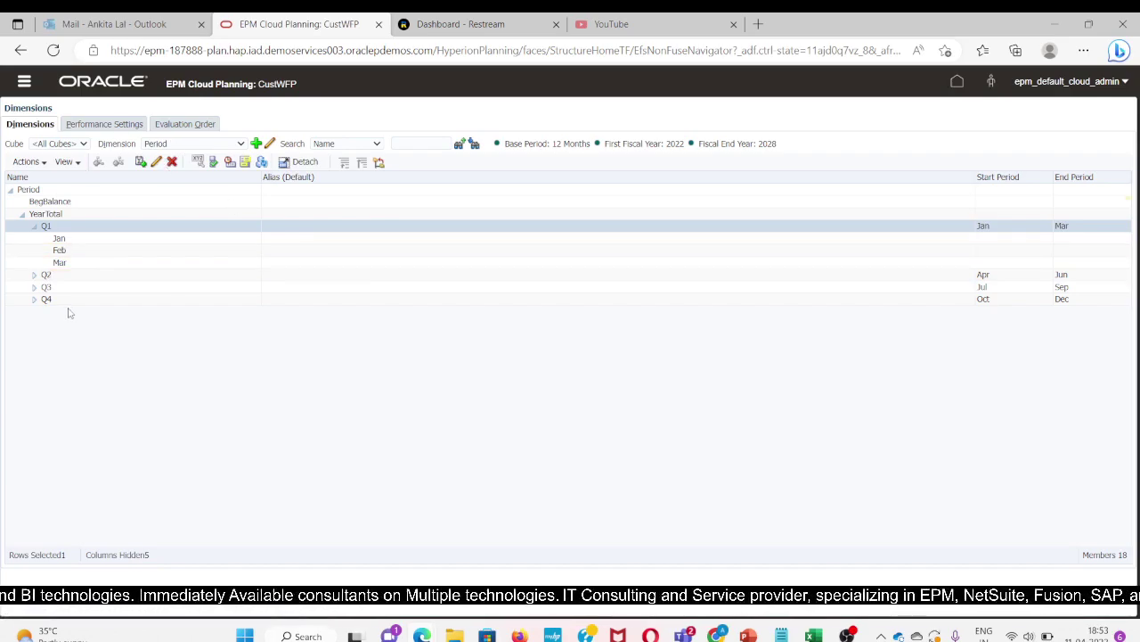
- Expand Q2 into its months in the Period dimension, and open the Property dimension to look through its members
click(35, 277)
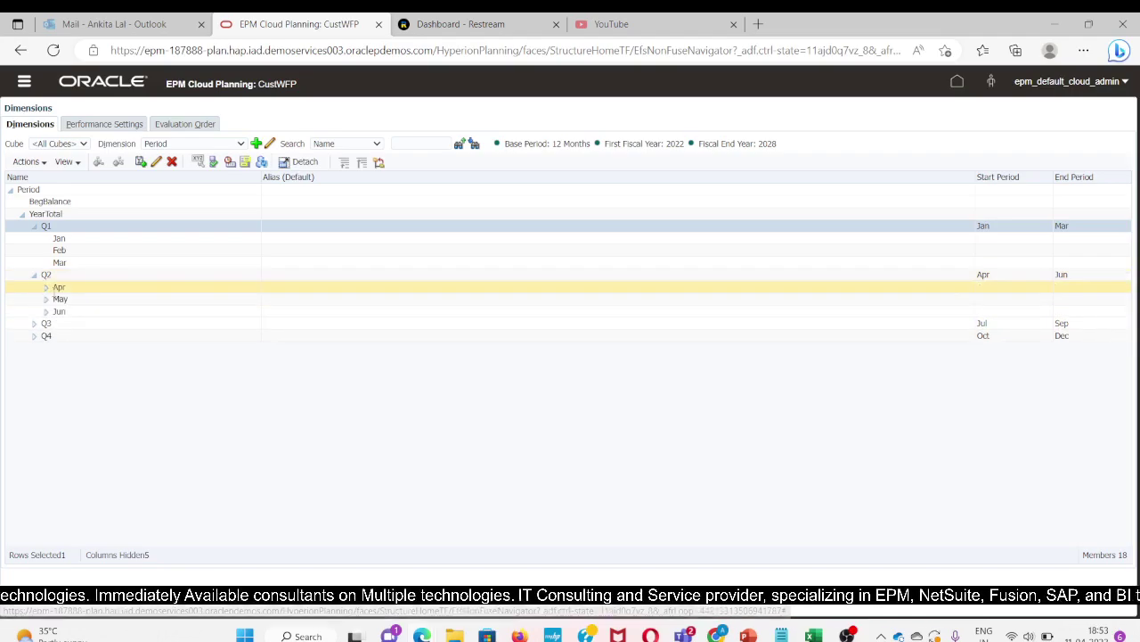
click(49, 275)
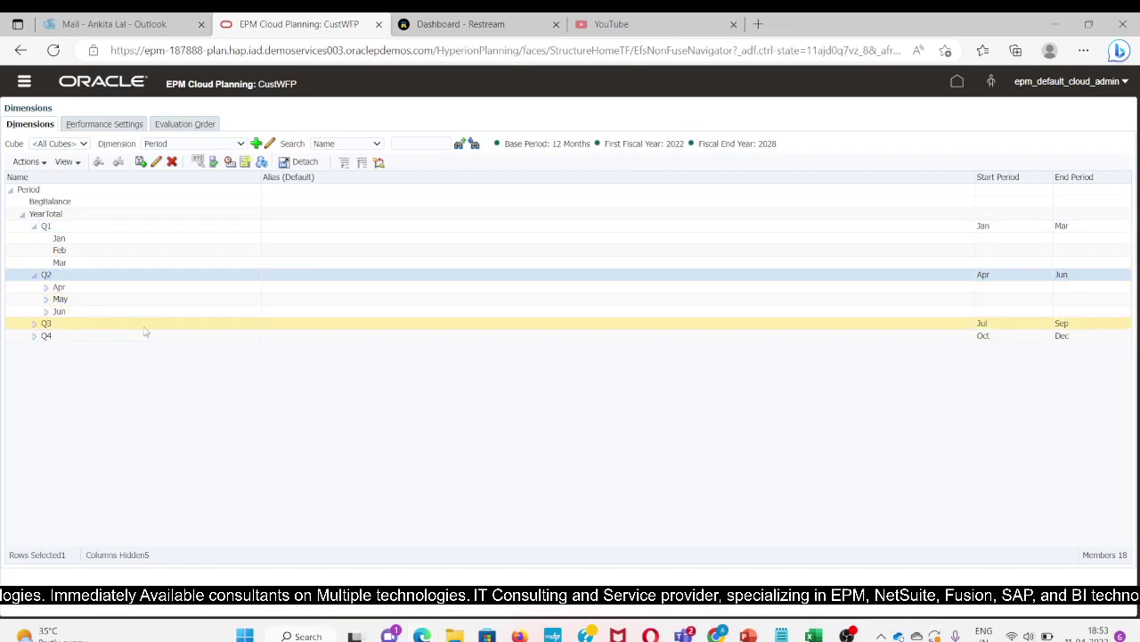
click(203, 144)
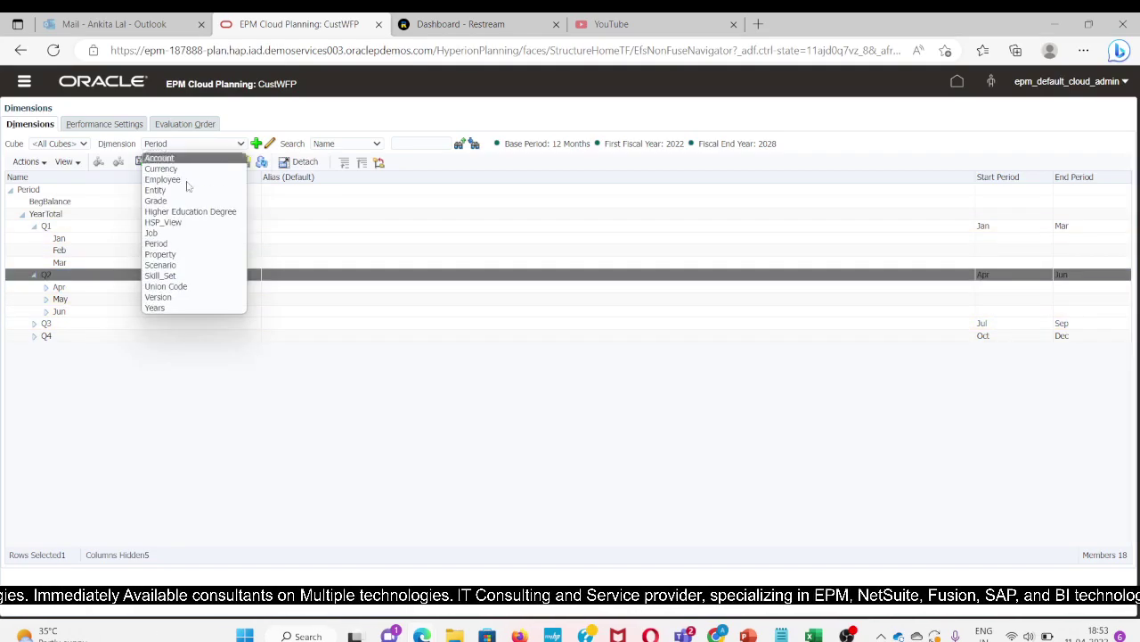
click(158, 255)
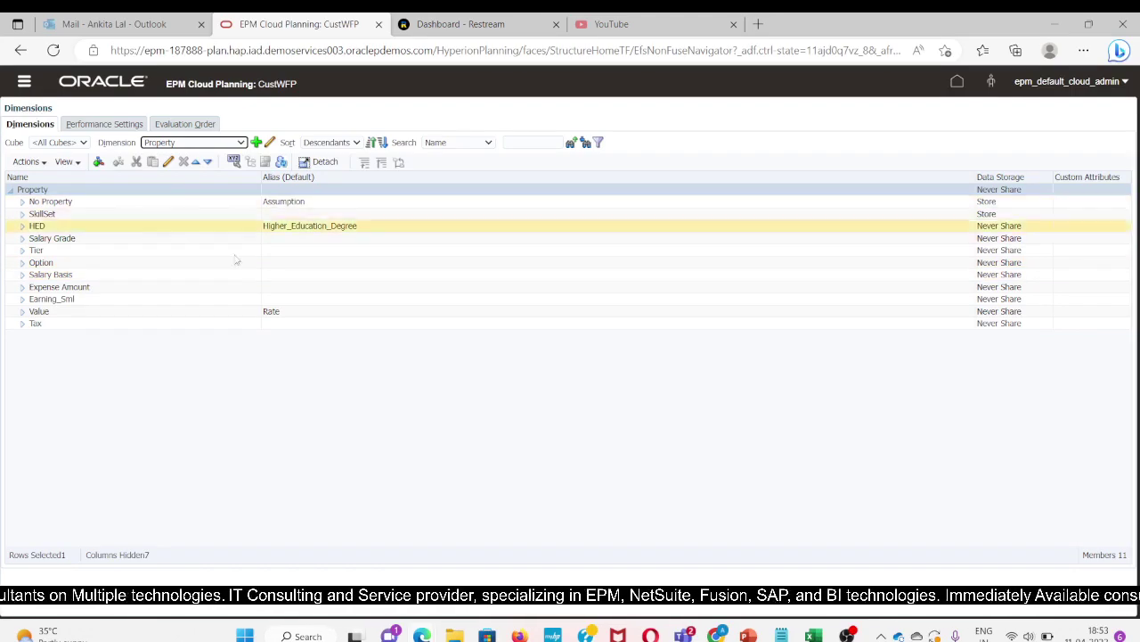
click(120, 385)
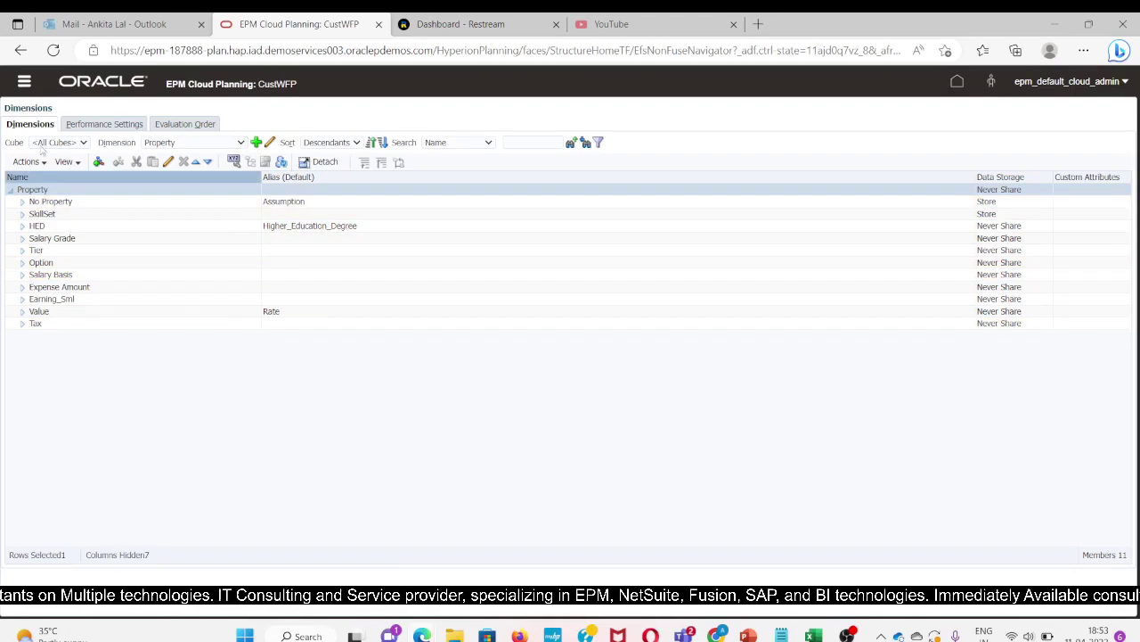
- Open the Scenario dimension, examine the Plan, Actual and Forecast members, and expand Variance
click(192, 145)
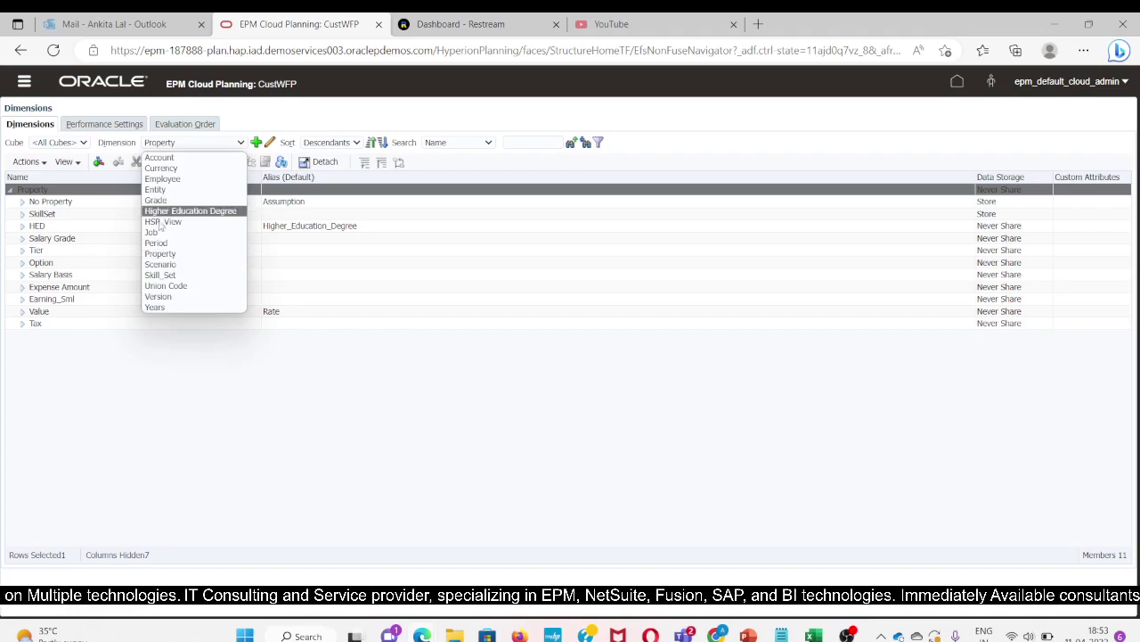
click(161, 264)
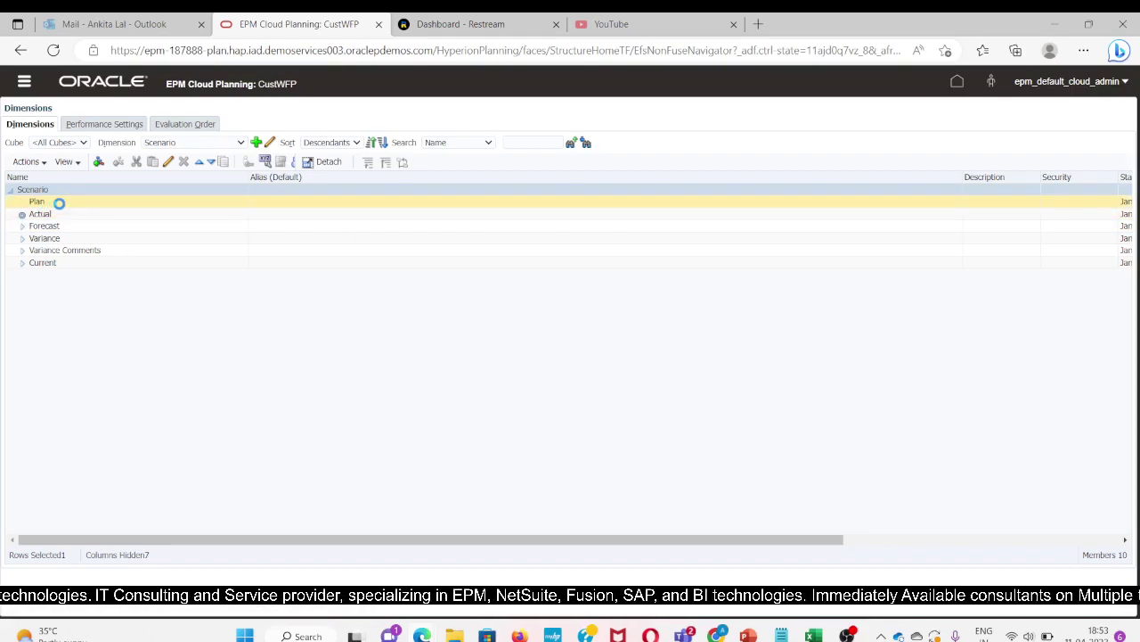
click(49, 201)
click(45, 214)
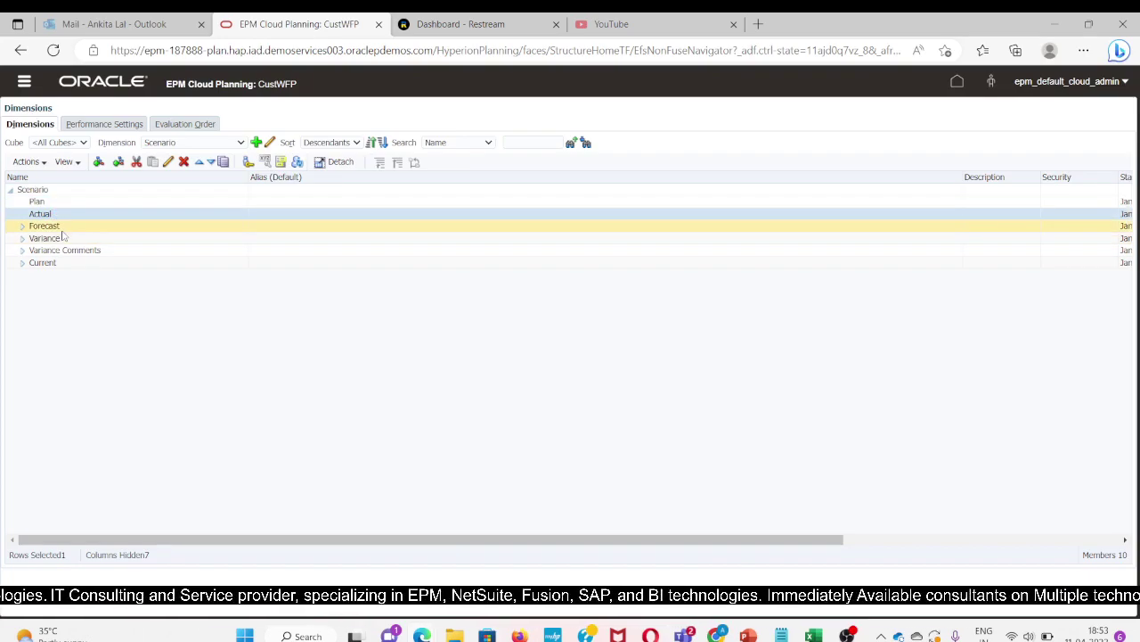
click(31, 227)
click(23, 227)
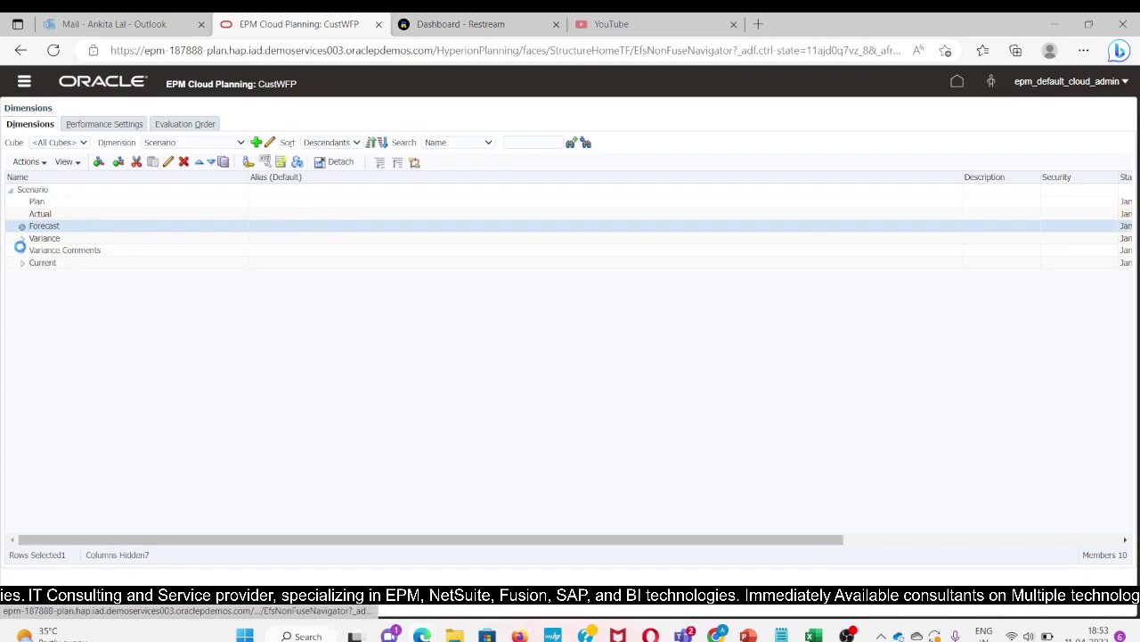
click(45, 214)
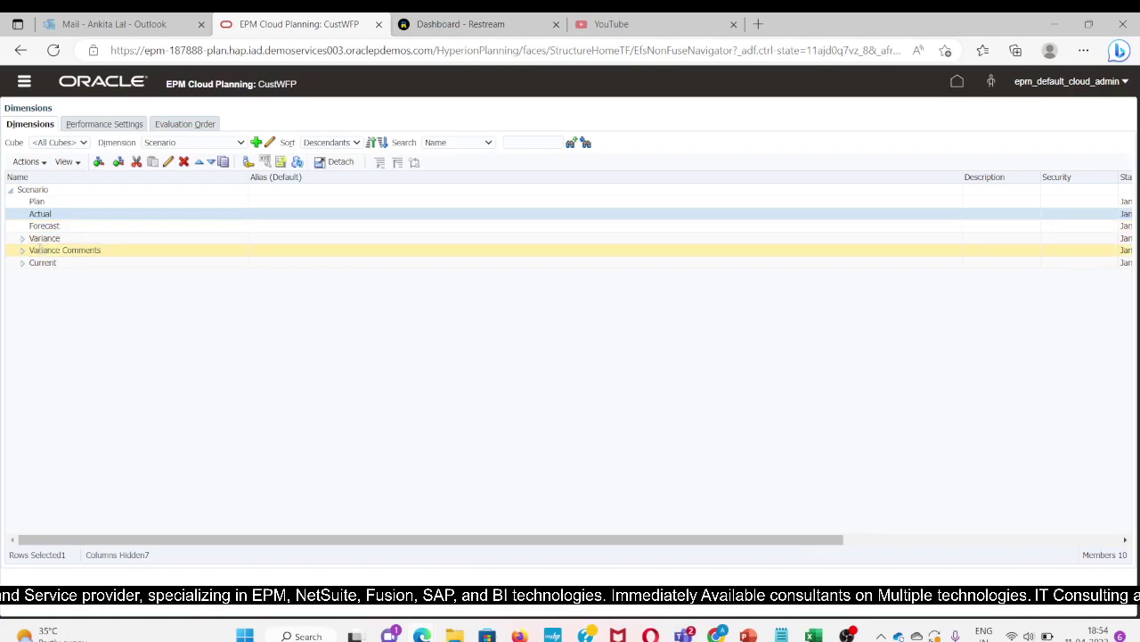
click(22, 239)
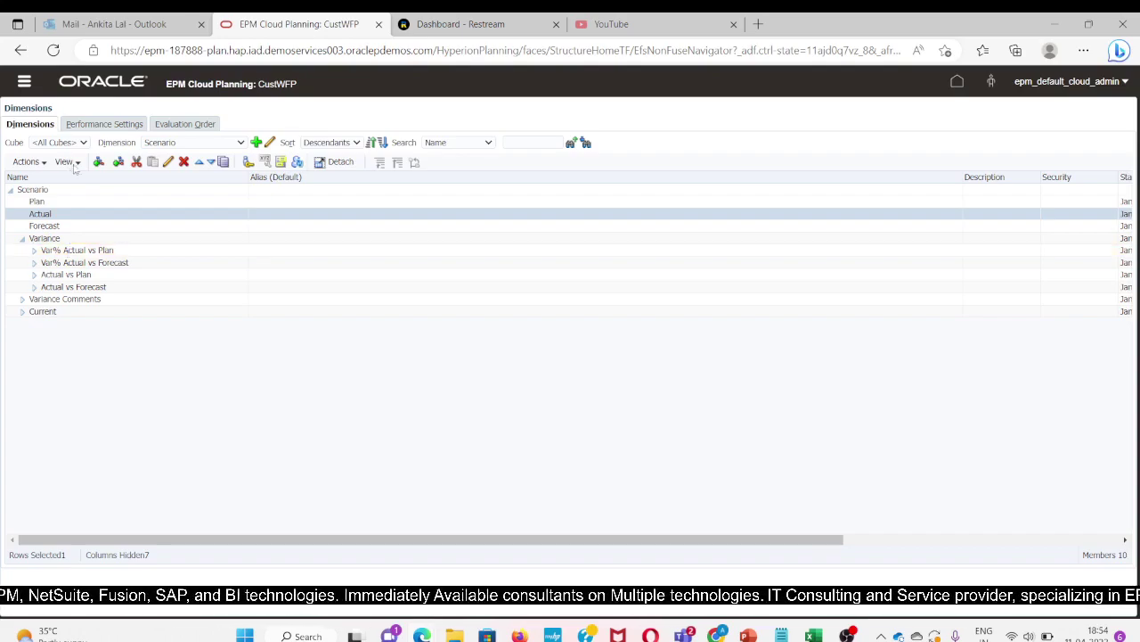
- Open the Skill_Set dimension and expand Total Skill Set into its list of skills
click(205, 151)
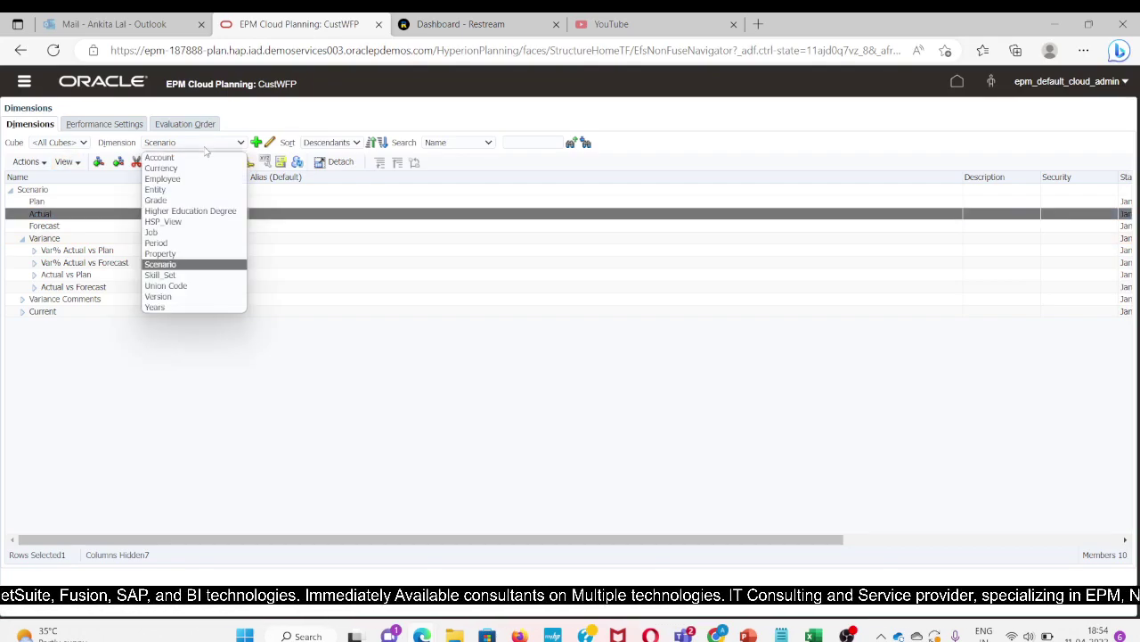
click(164, 276)
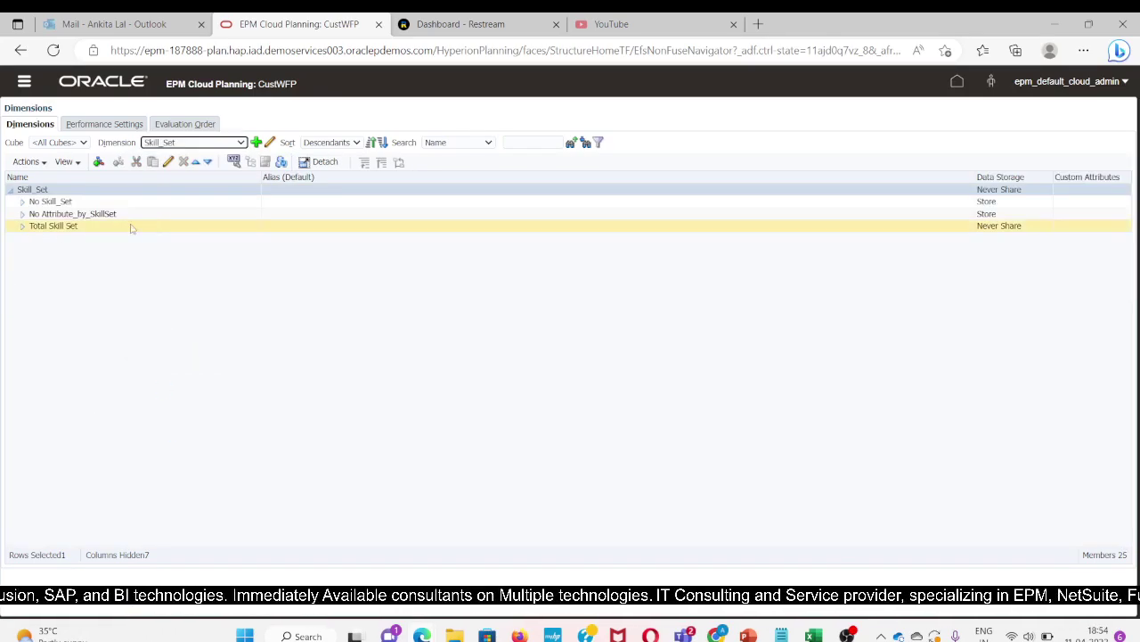
click(23, 227)
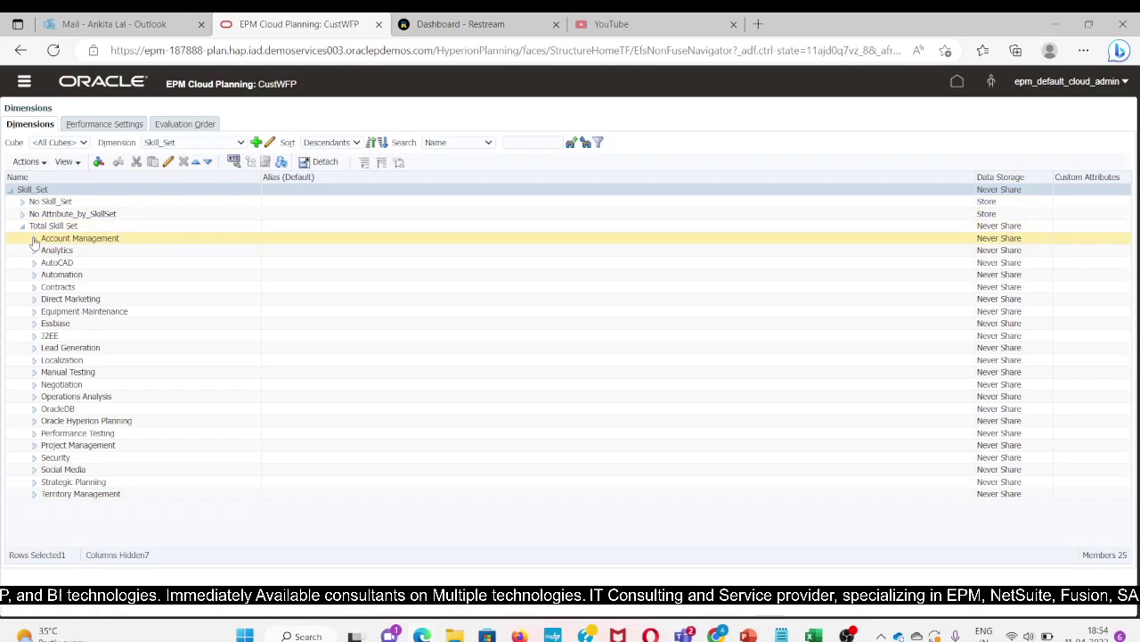
- Examine the Account Management, Analytics, Automation and Contracts members under Total Skill Set
click(79, 240)
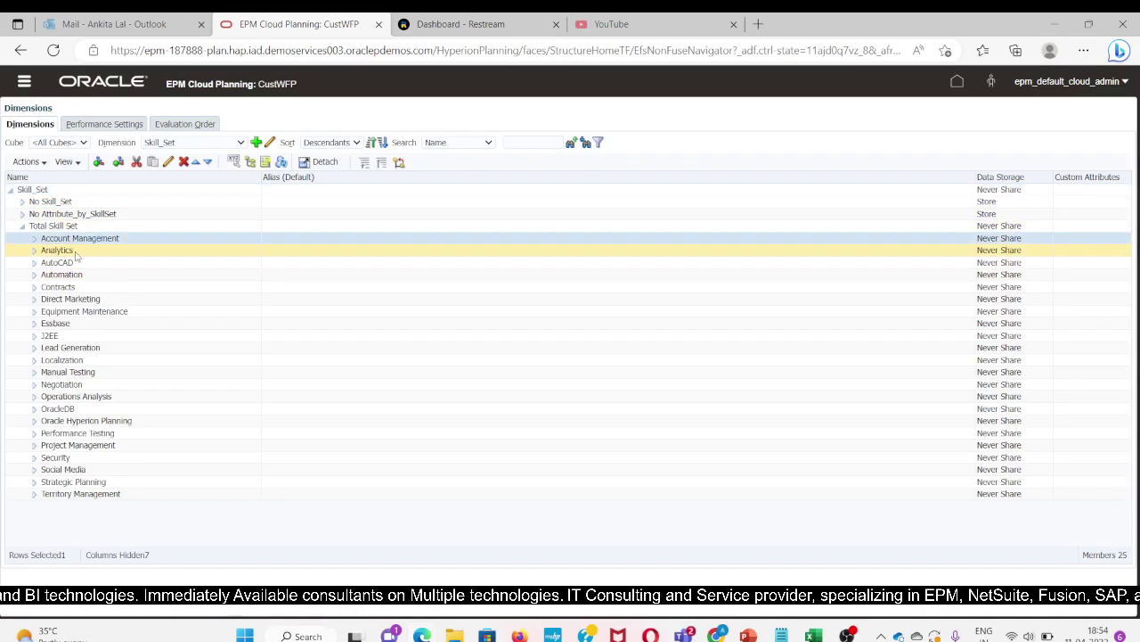
click(75, 251)
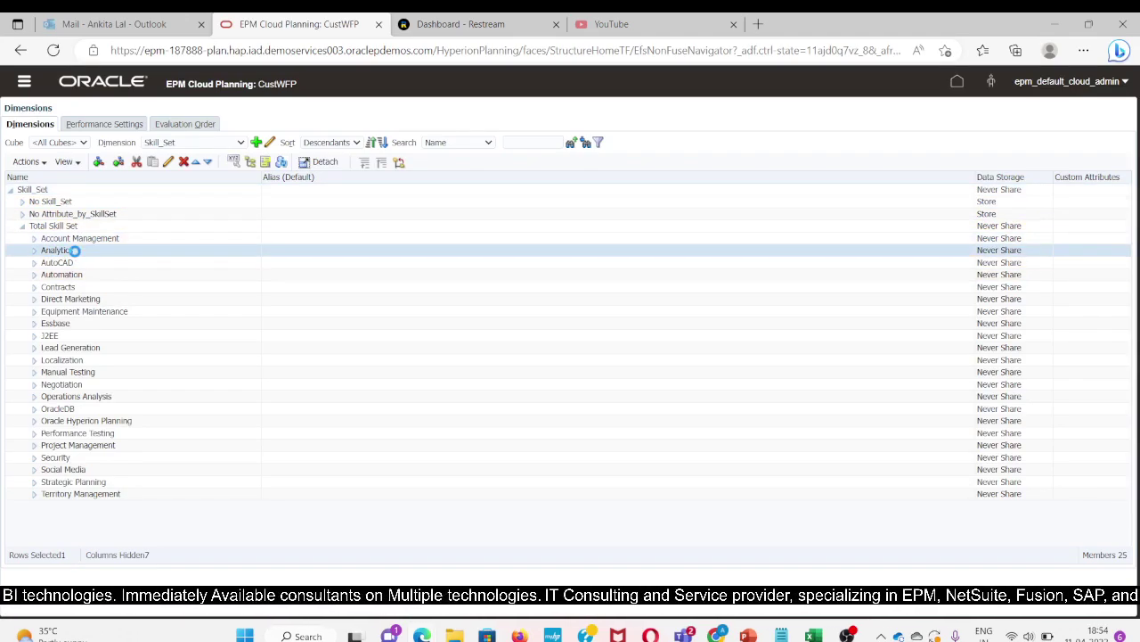
click(70, 275)
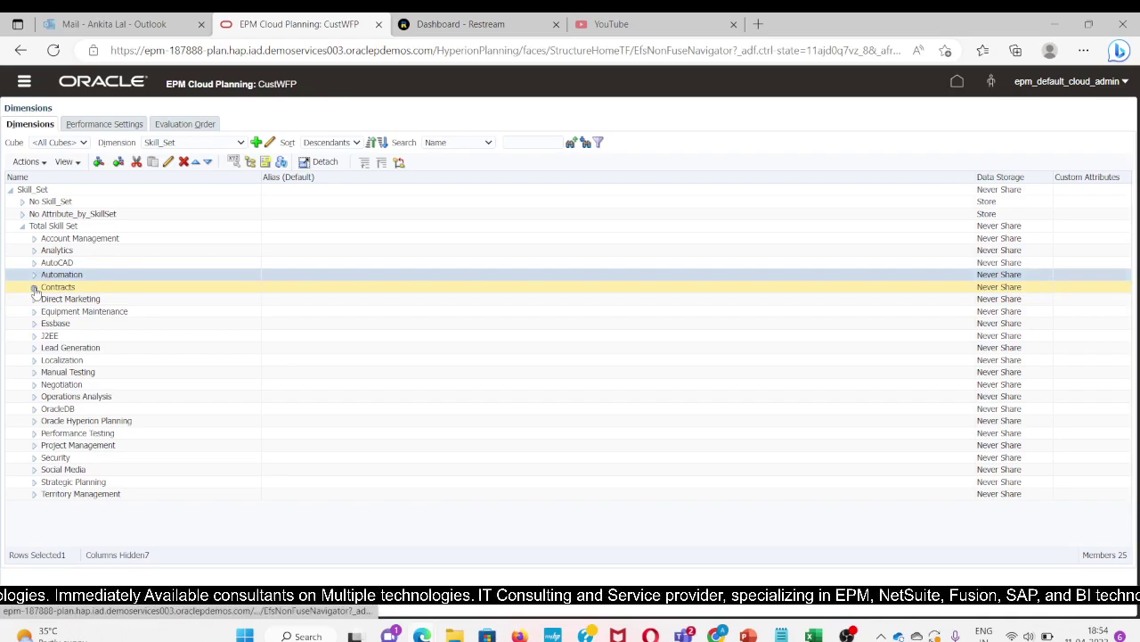
click(93, 287)
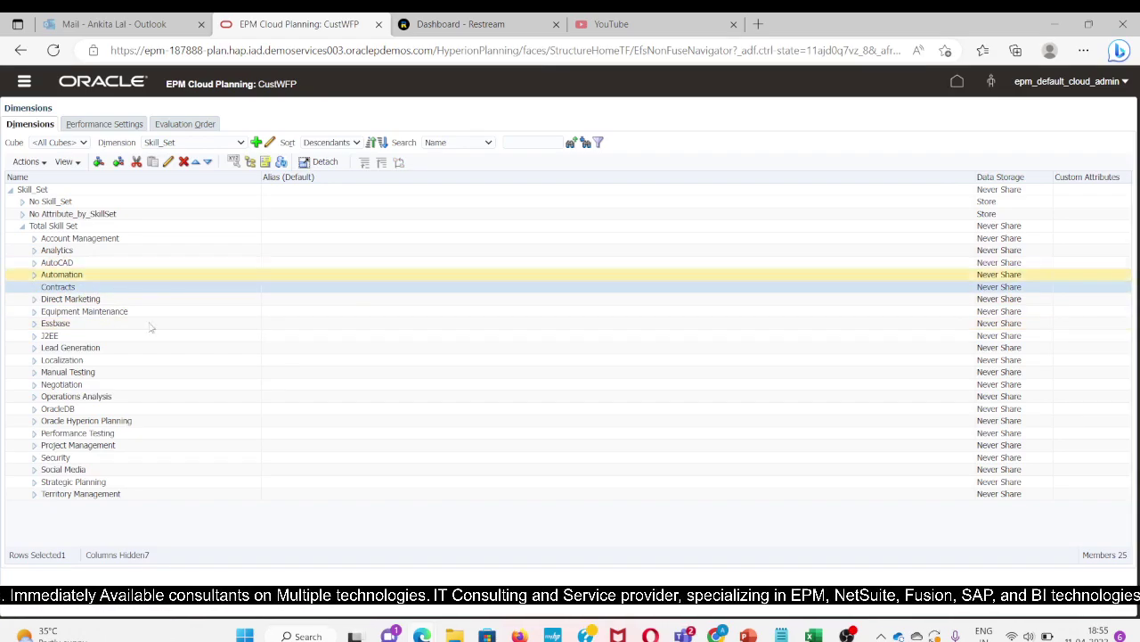
click(91, 274)
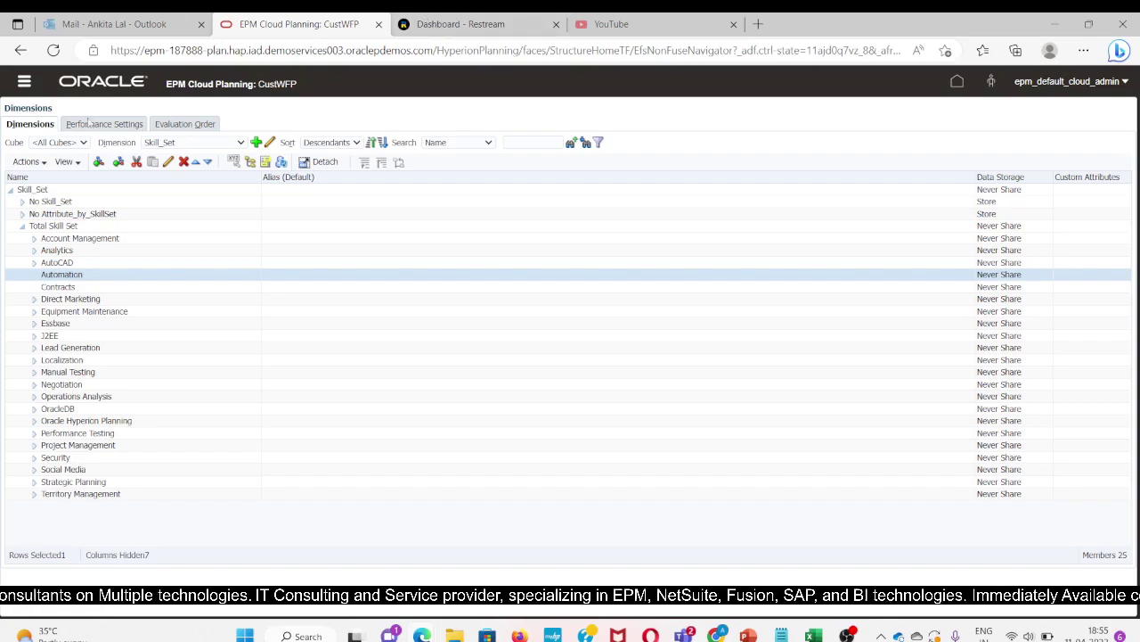
- Open the Union Code dimension and expand Total Union Code to review its members
click(188, 145)
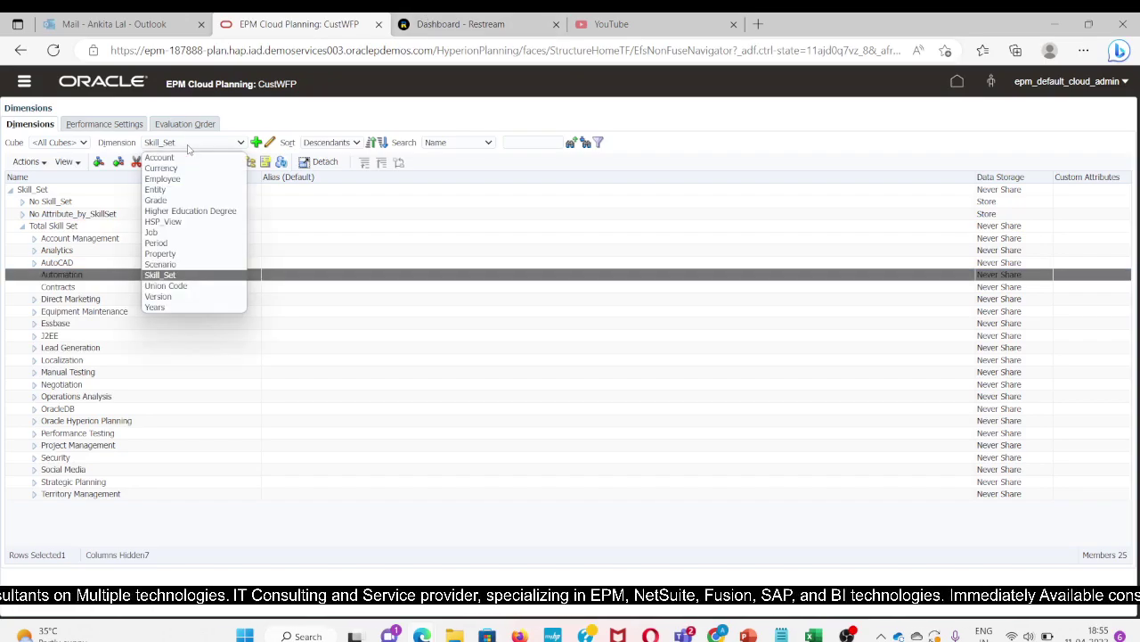
click(185, 285)
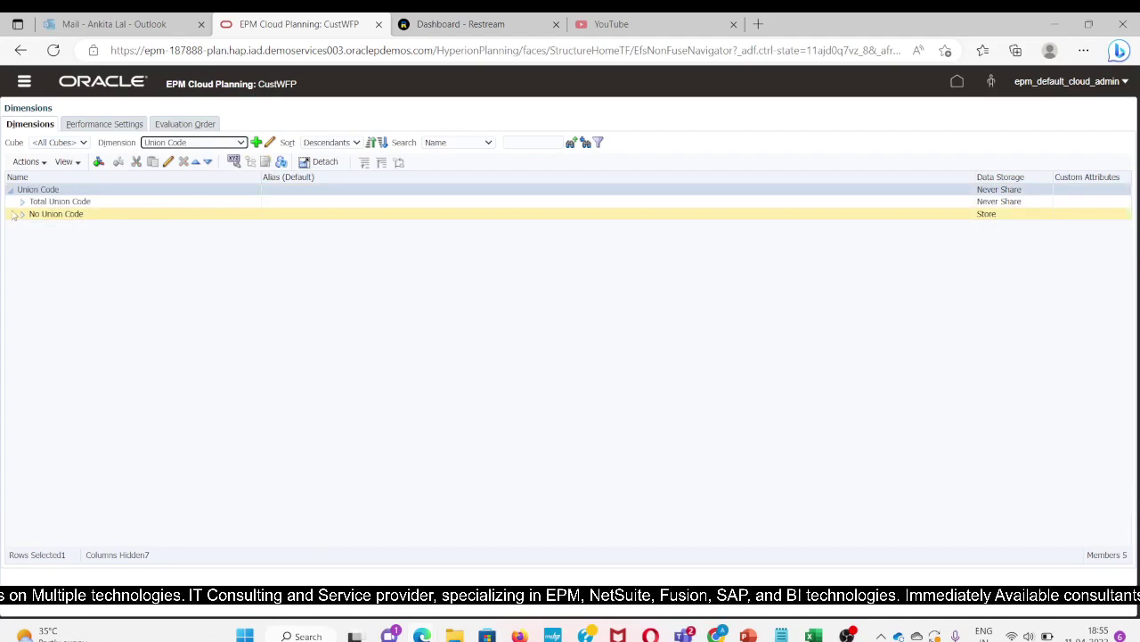
click(21, 201)
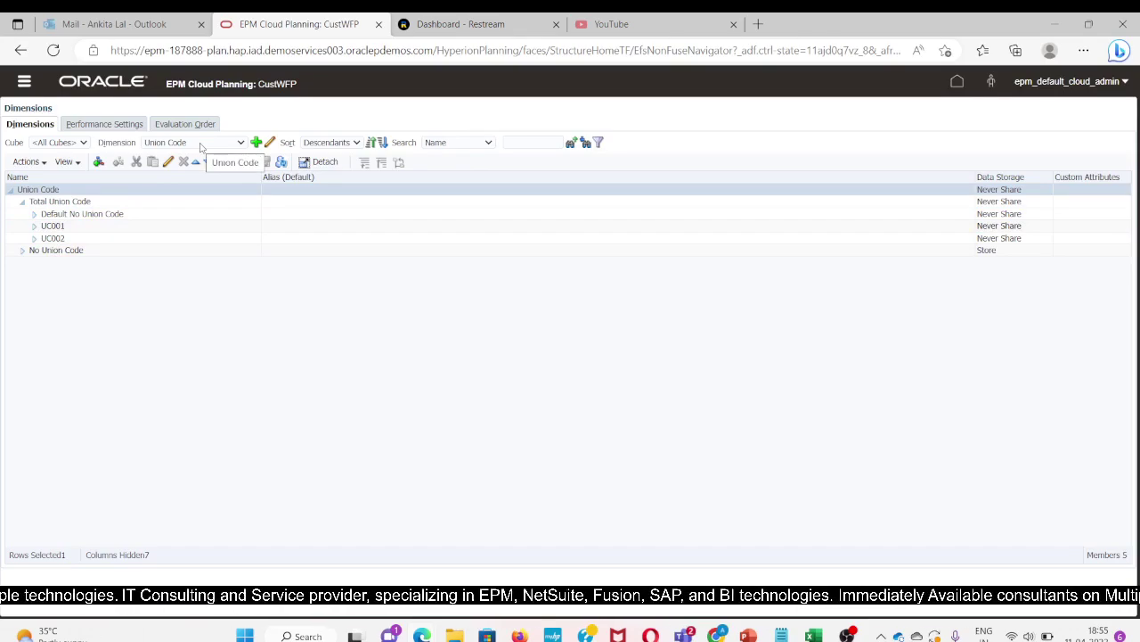
- Open the Version dimension, expand Final, and check the Working and Sandboxes members for children
click(202, 145)
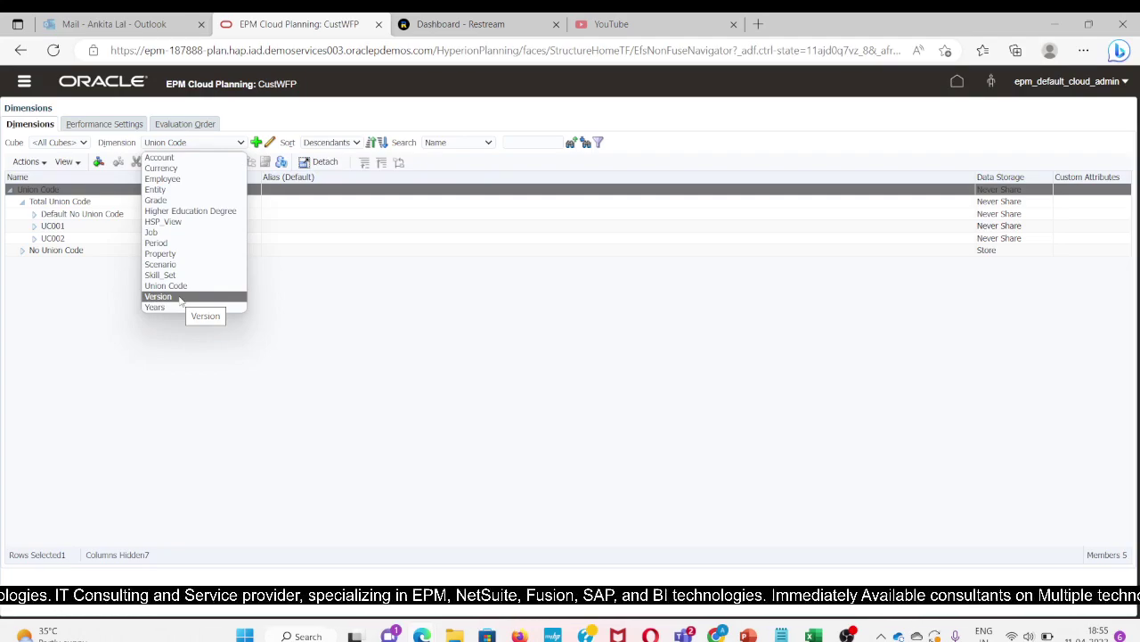
click(179, 297)
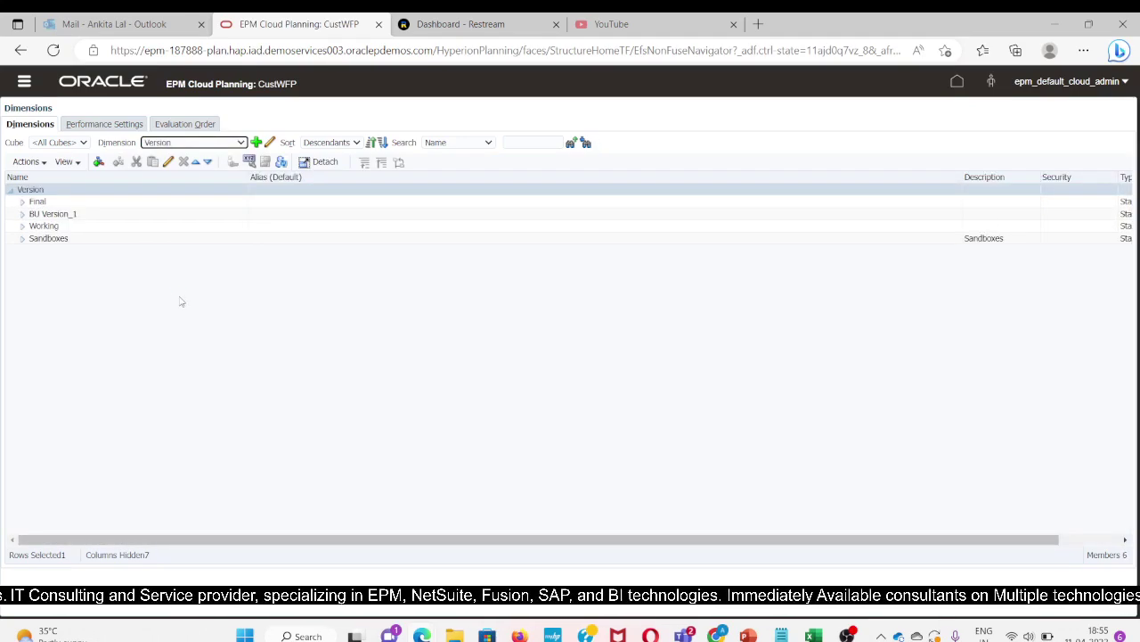
click(24, 205)
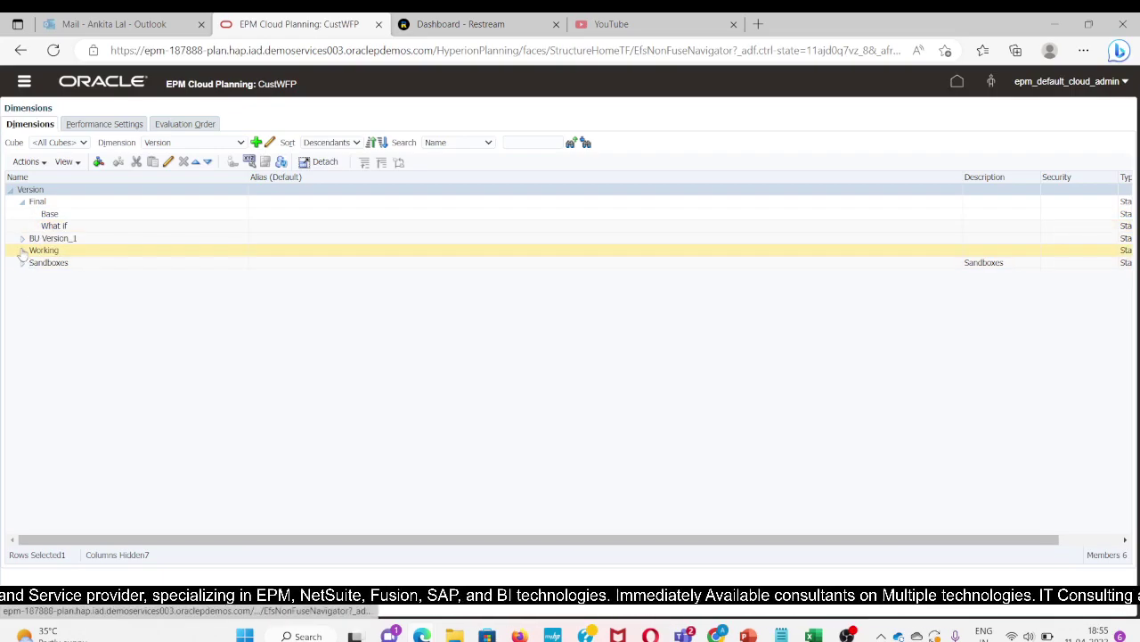
click(23, 253)
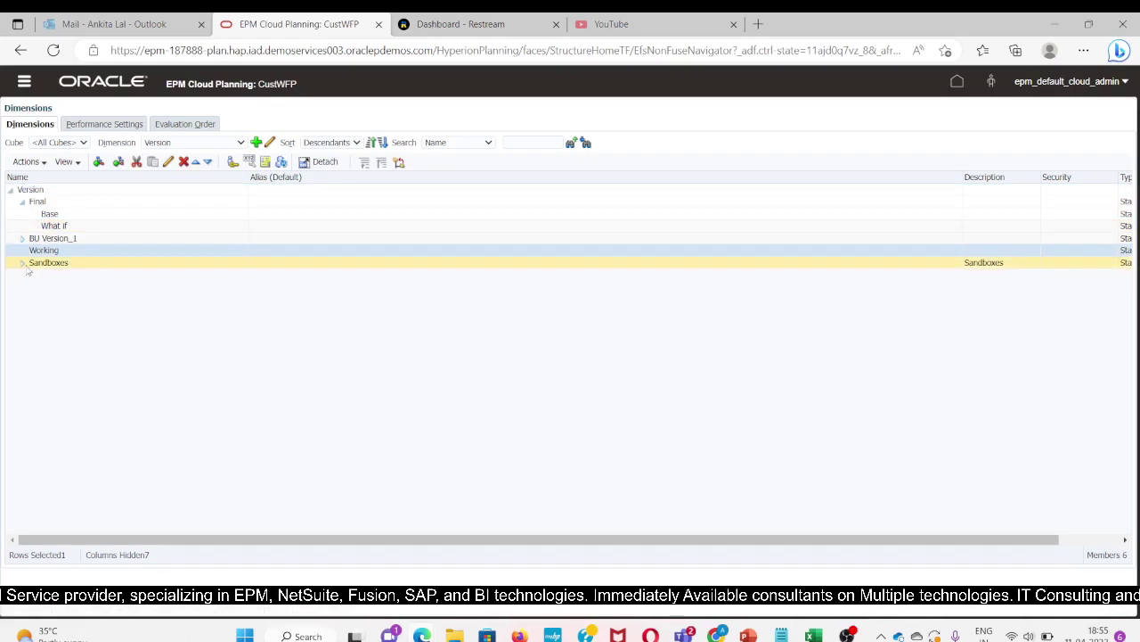
click(30, 266)
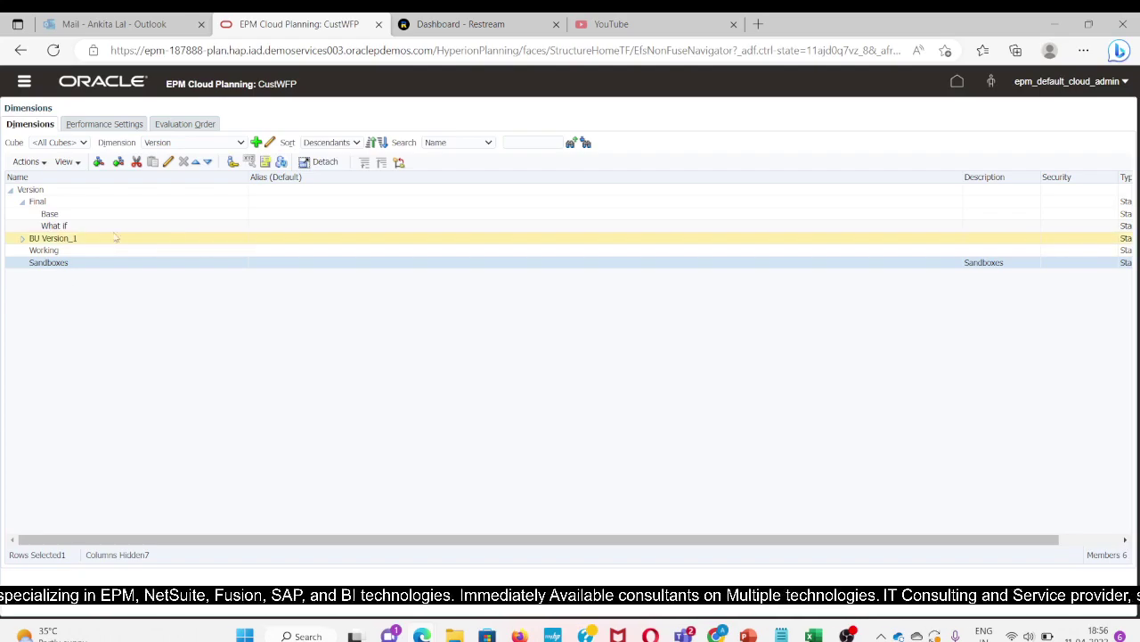
- Enable sandboxes for the Base member under Final, save it, and examine Sandboxes_Base under Sandboxes
click(49, 215)
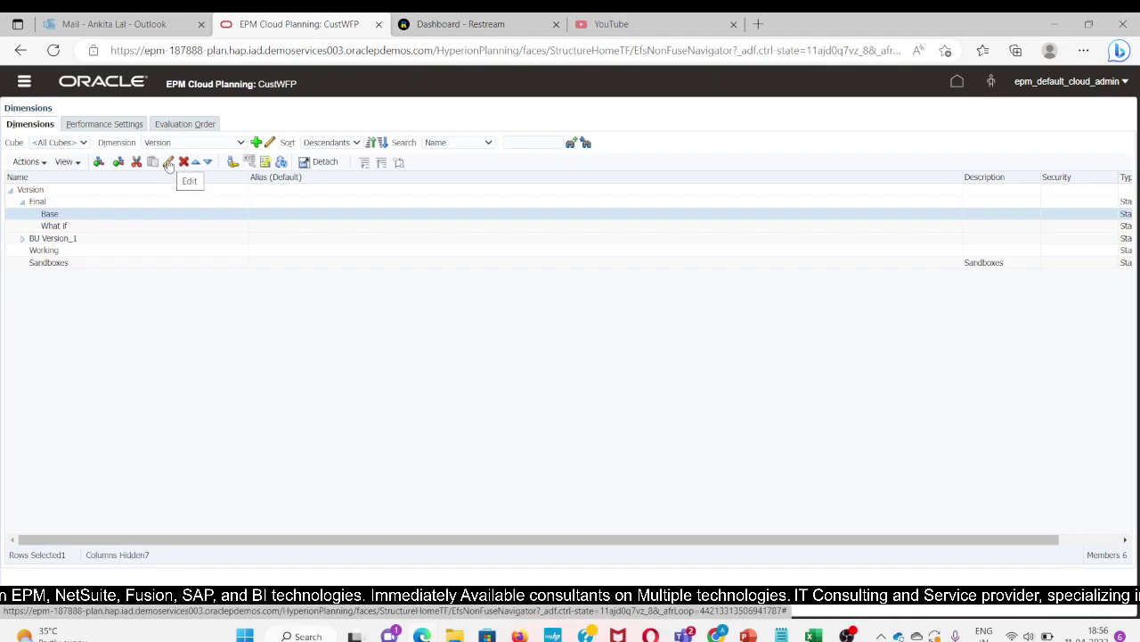
click(169, 163)
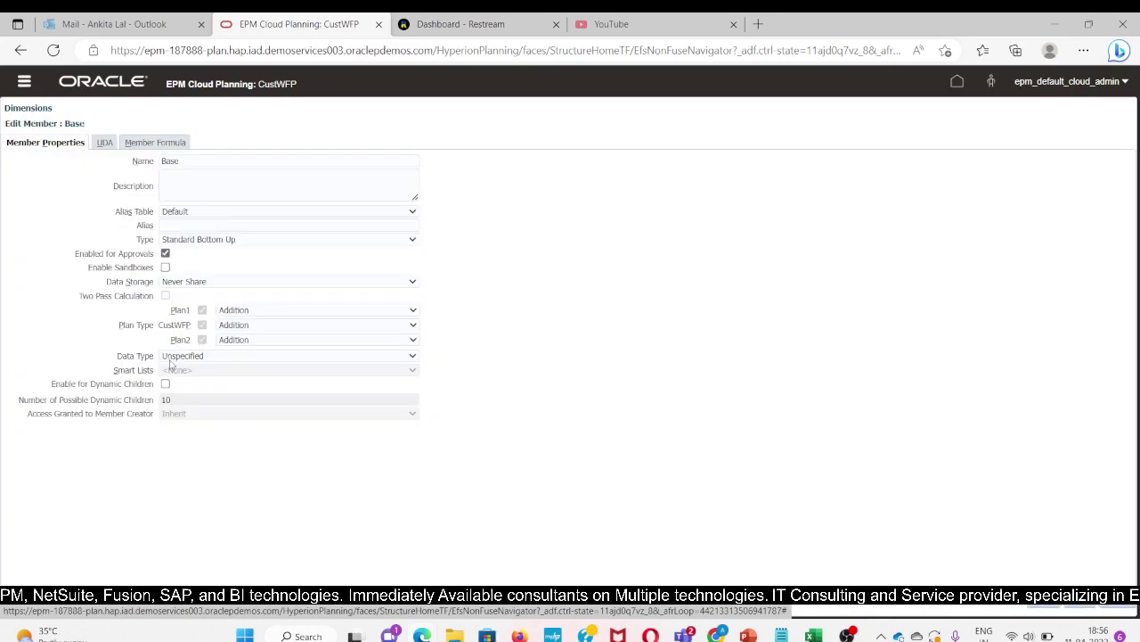
click(166, 268)
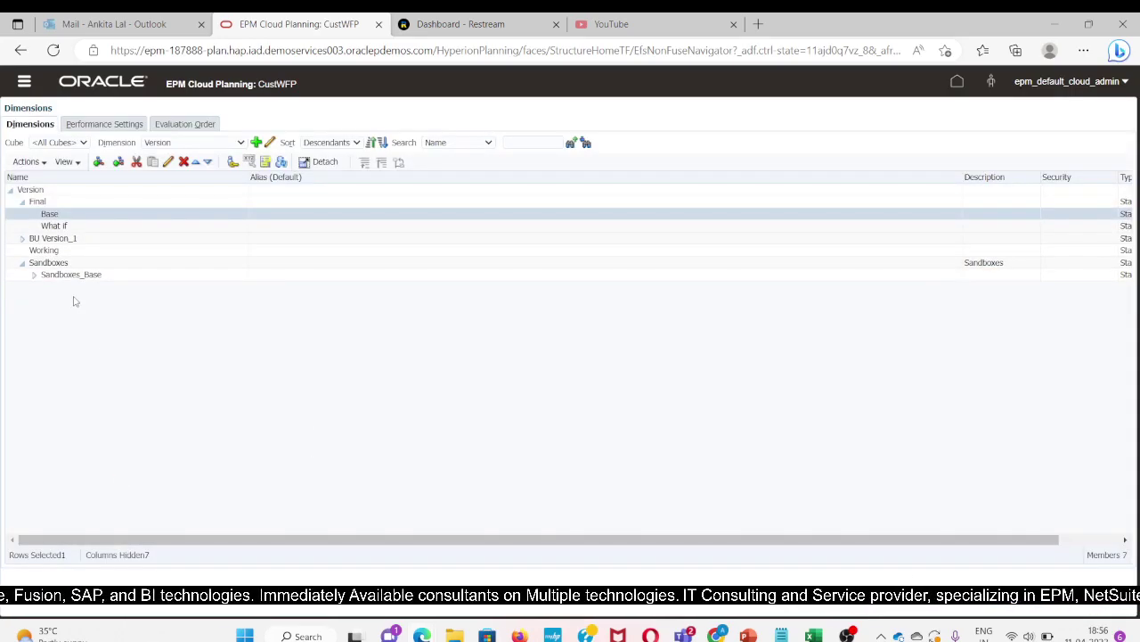
click(34, 276)
click(67, 276)
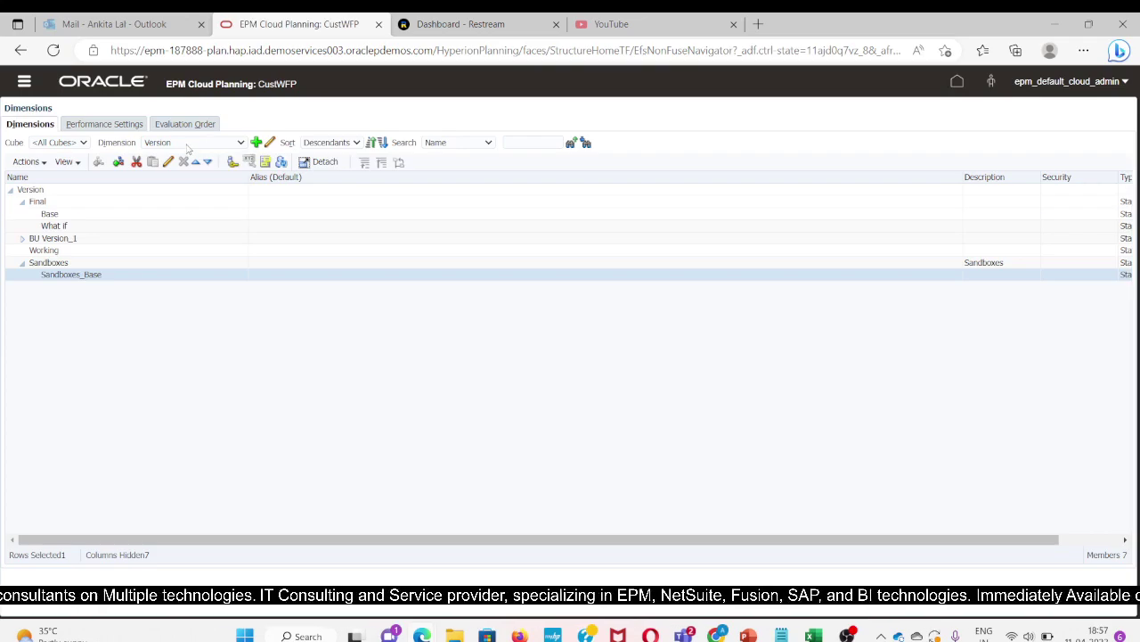
- Open the Years dimension, expand All Years into its fiscal years, and select FY22
click(187, 146)
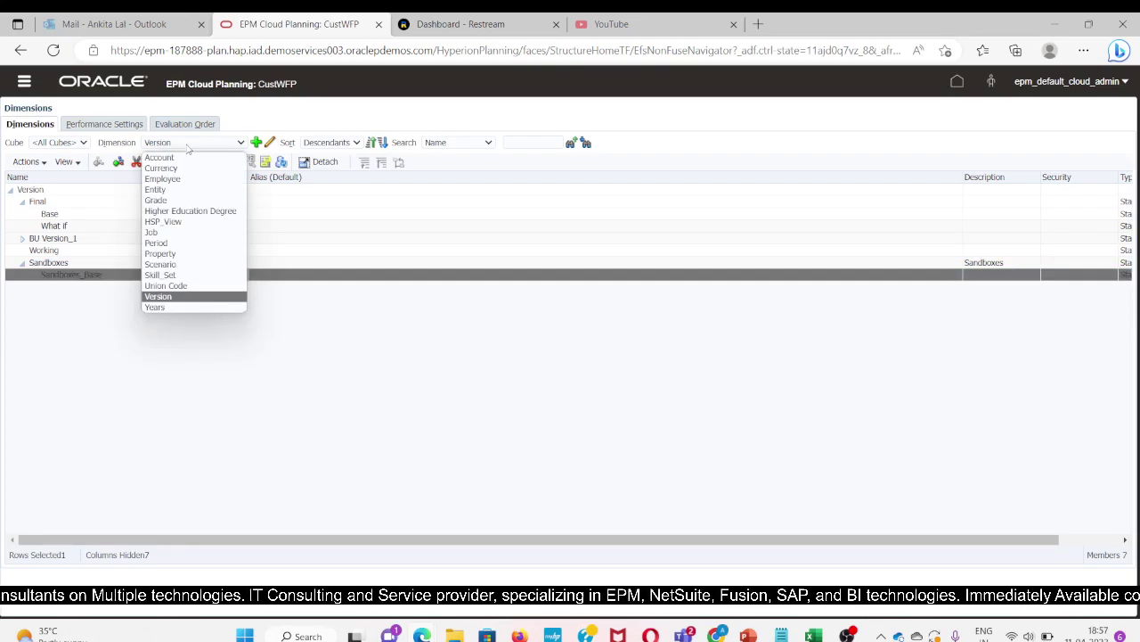
click(179, 305)
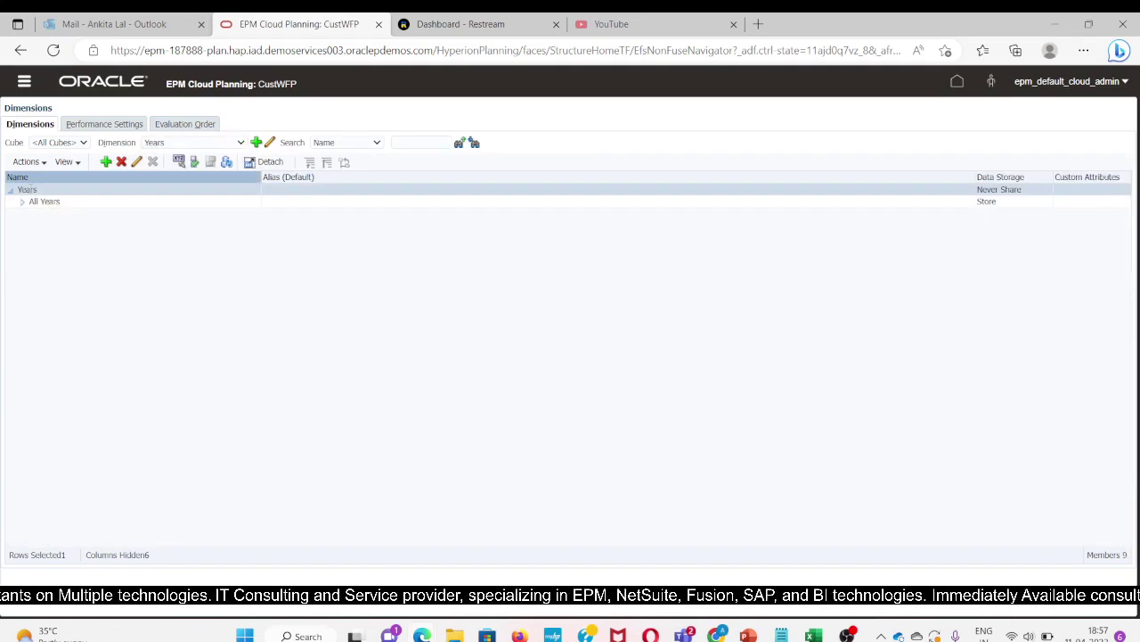
click(22, 202)
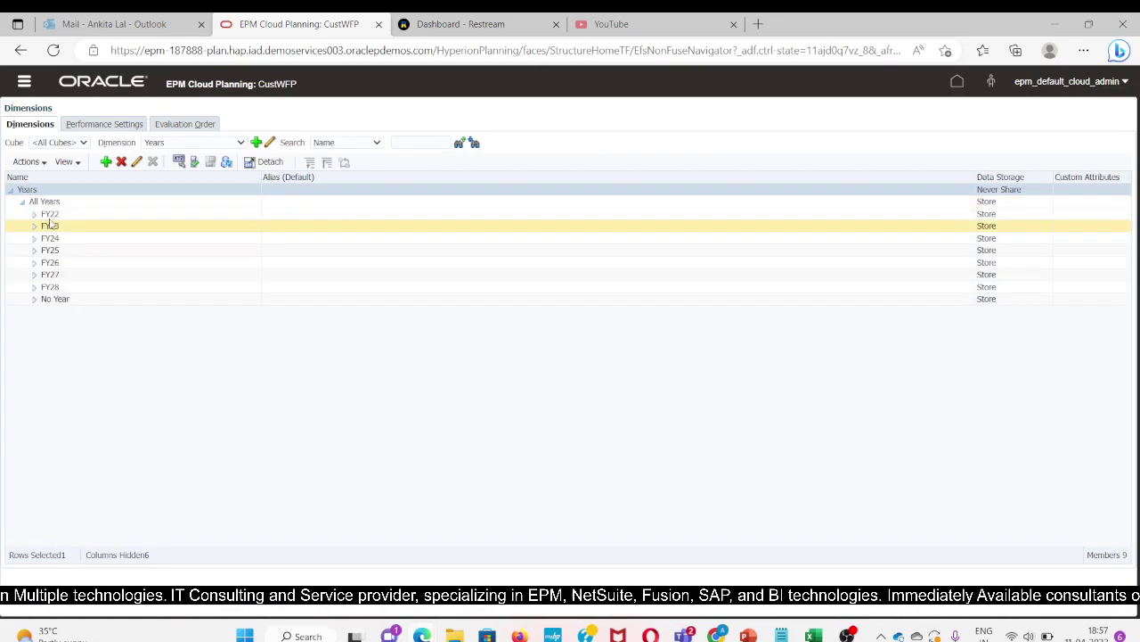
click(50, 215)
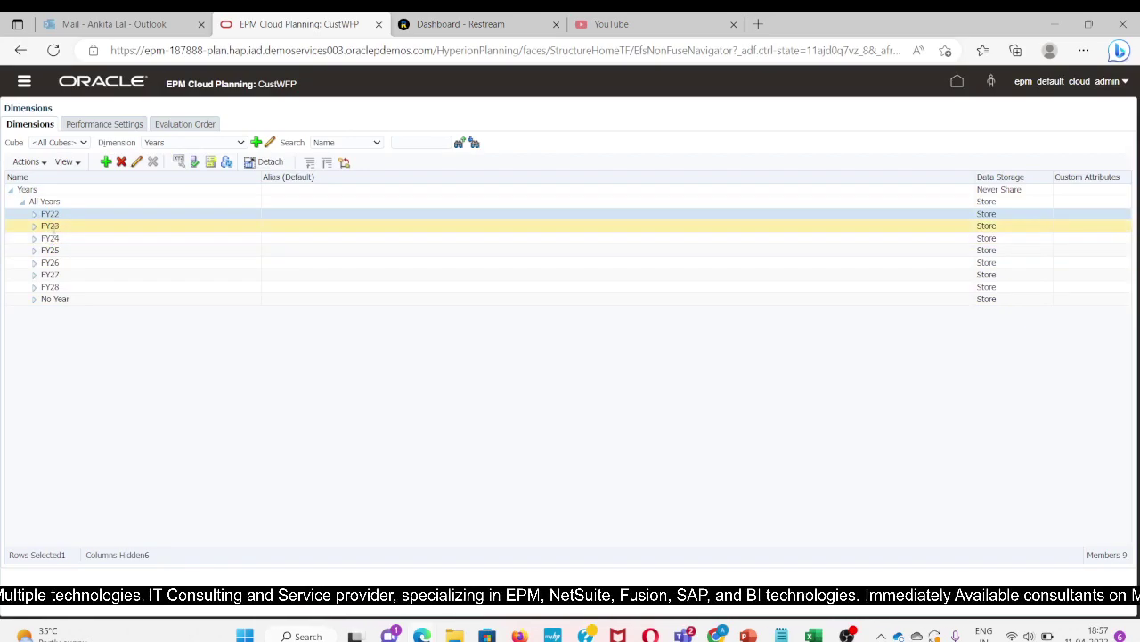
- Add one year, FY29, to the end of the Years dimension
click(106, 163)
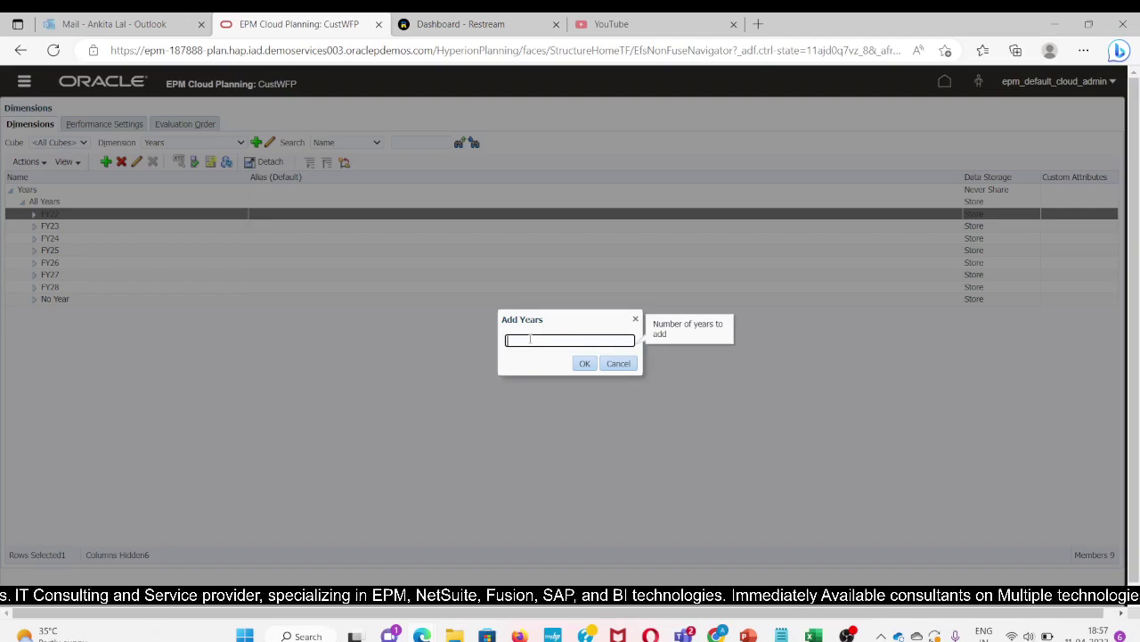
click(587, 363)
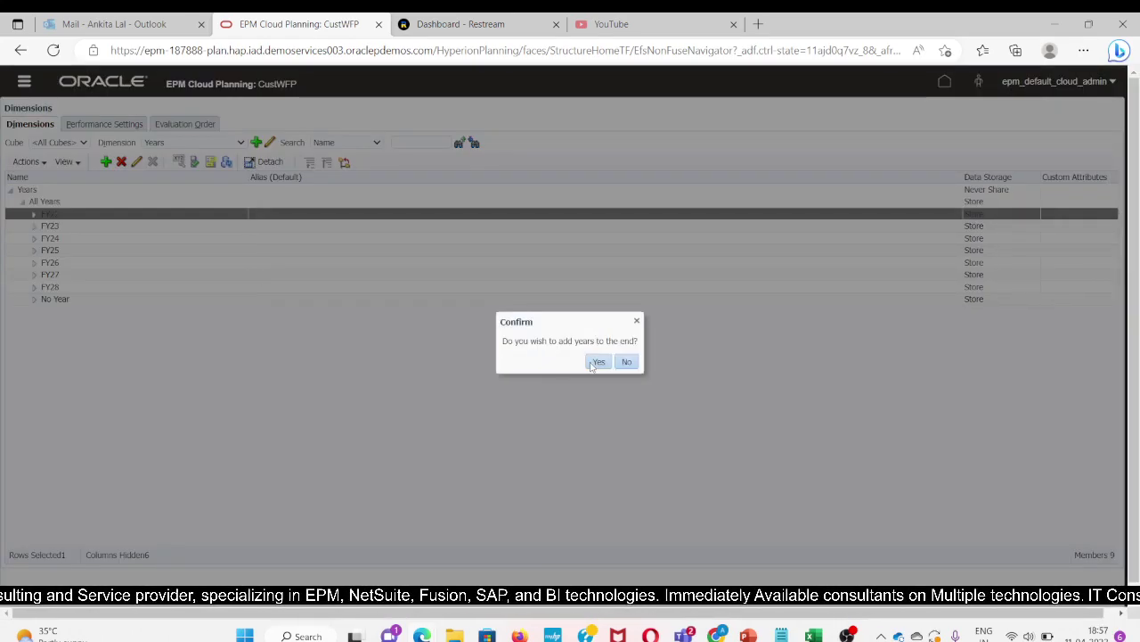
click(596, 361)
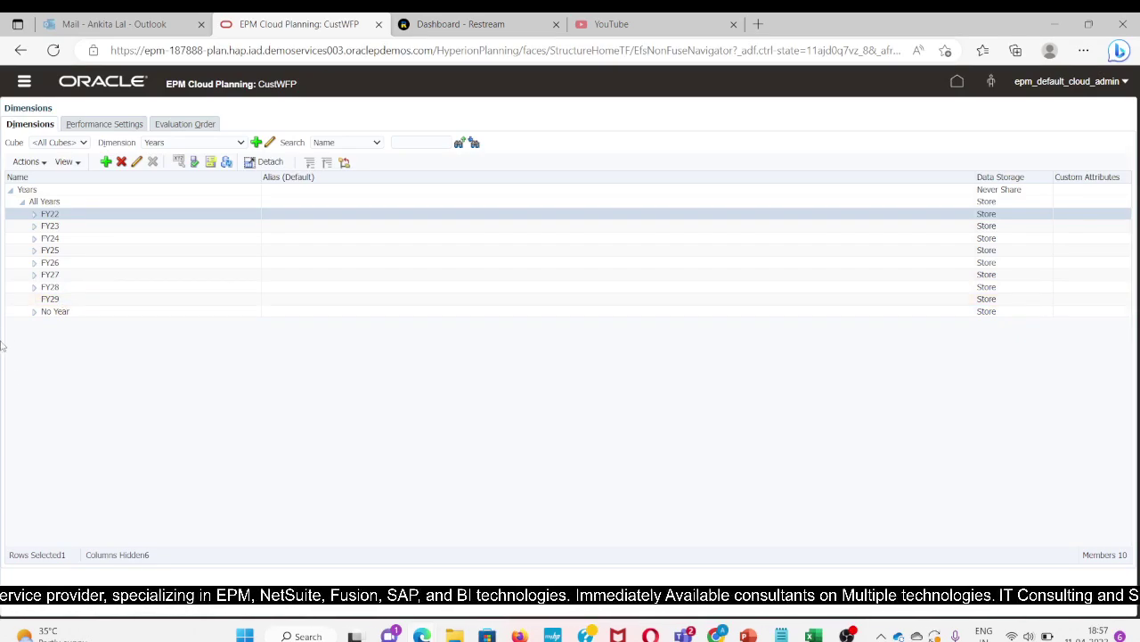
- Remove the FY29 member from the Years dimension
click(68, 300)
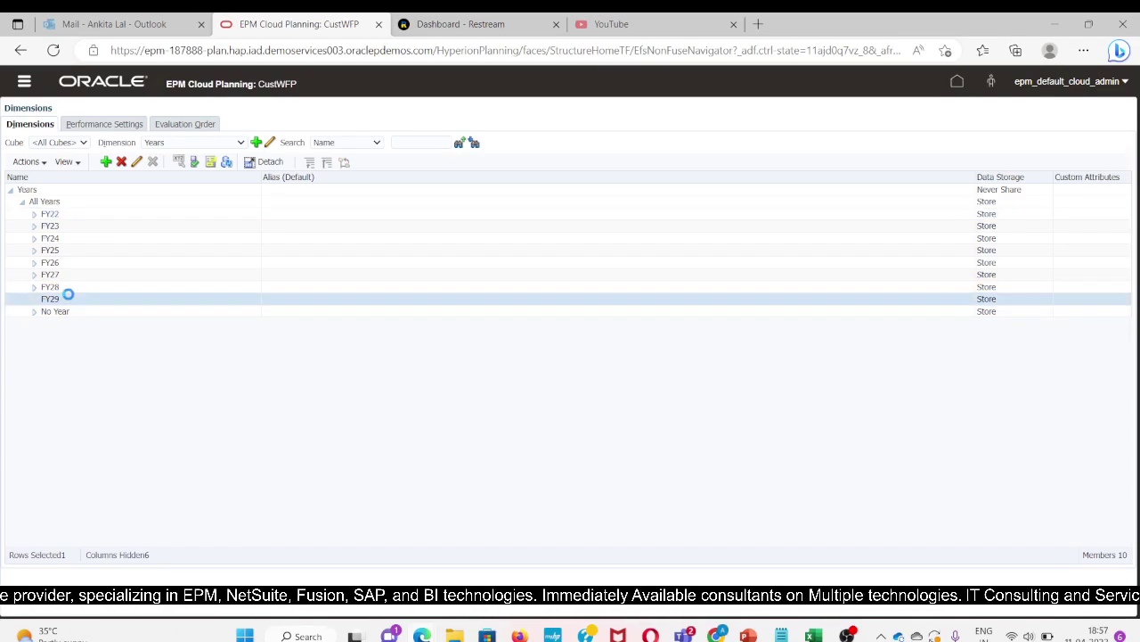
click(122, 163)
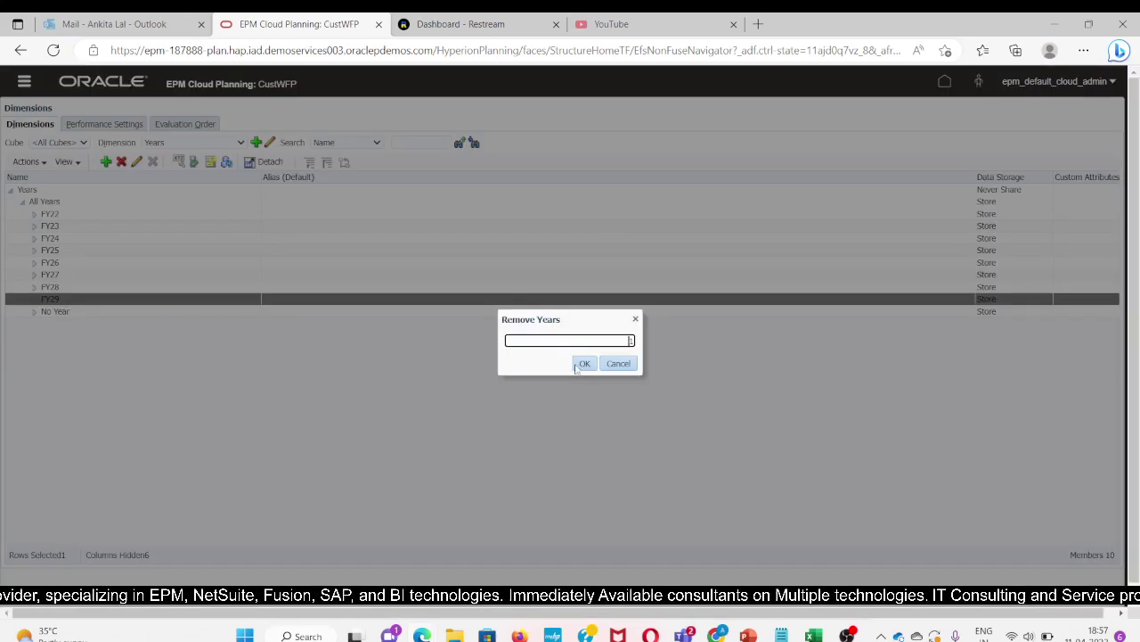
click(584, 364)
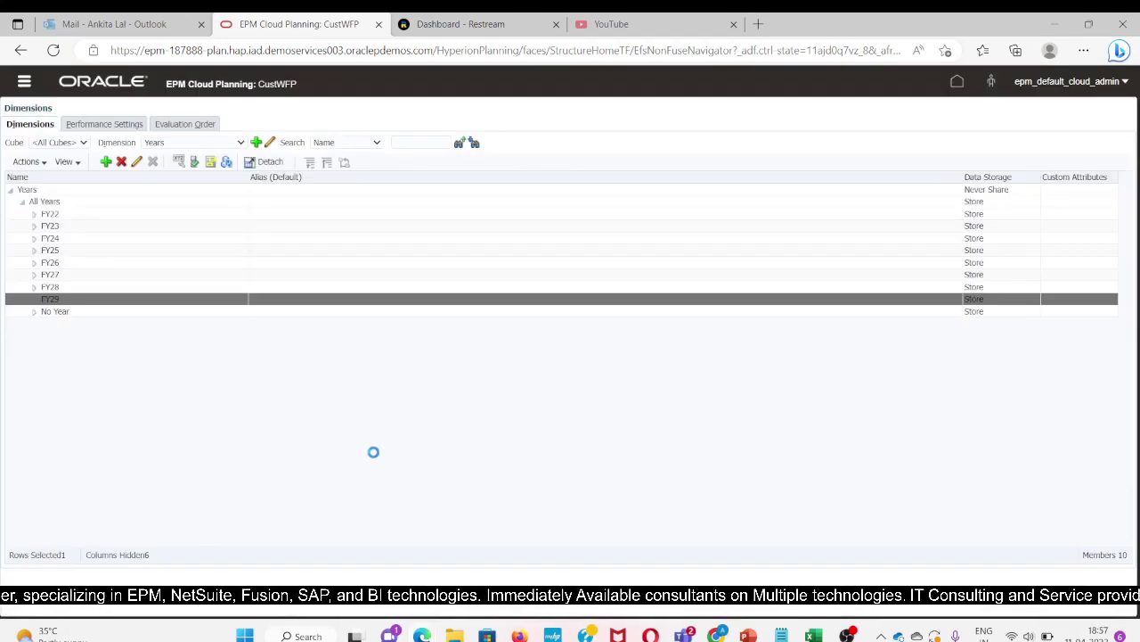
click(609, 362)
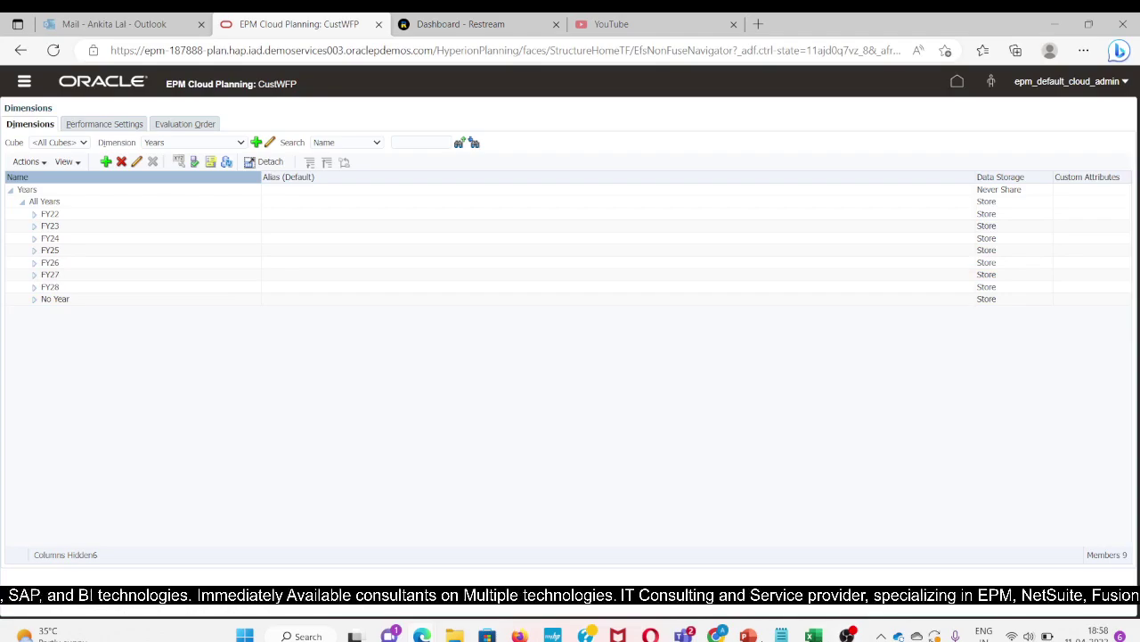
- Switch to the Headcount_planning workbook in Excel and show the worksheet containing the Job dimension grid from its first row
mouse_move(683, 635)
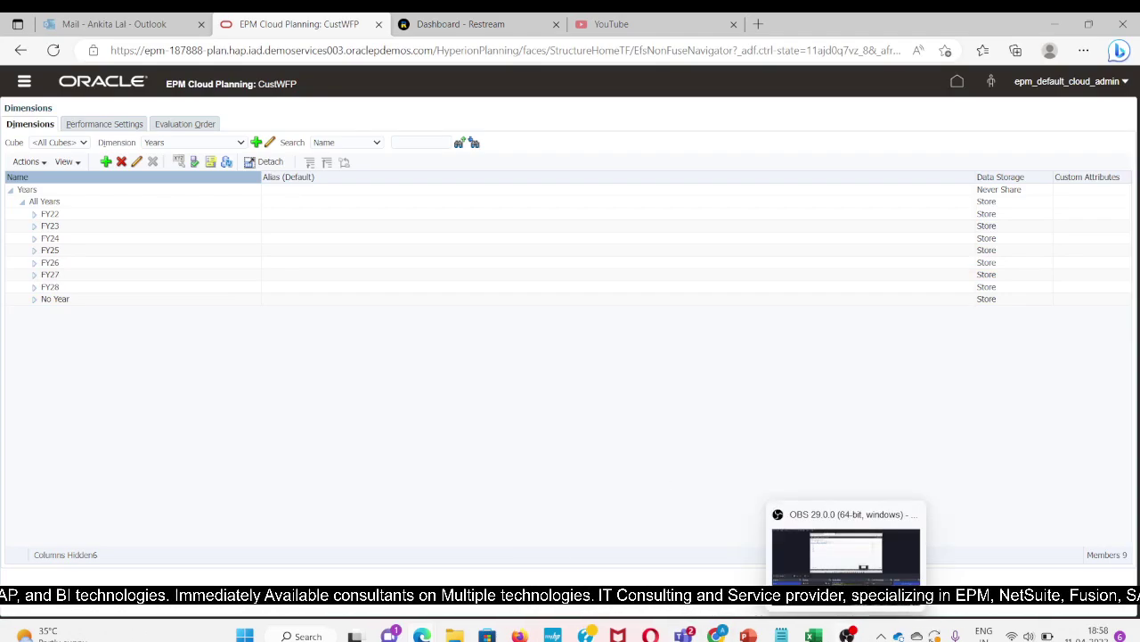
mouse_move(813, 636)
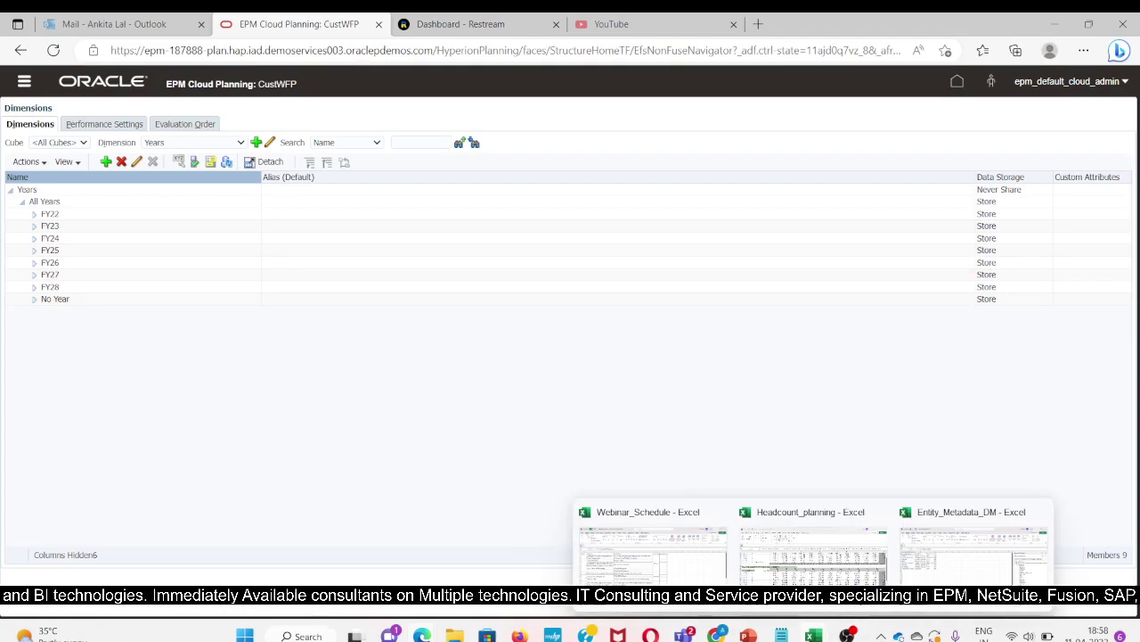
mouse_move(958, 563)
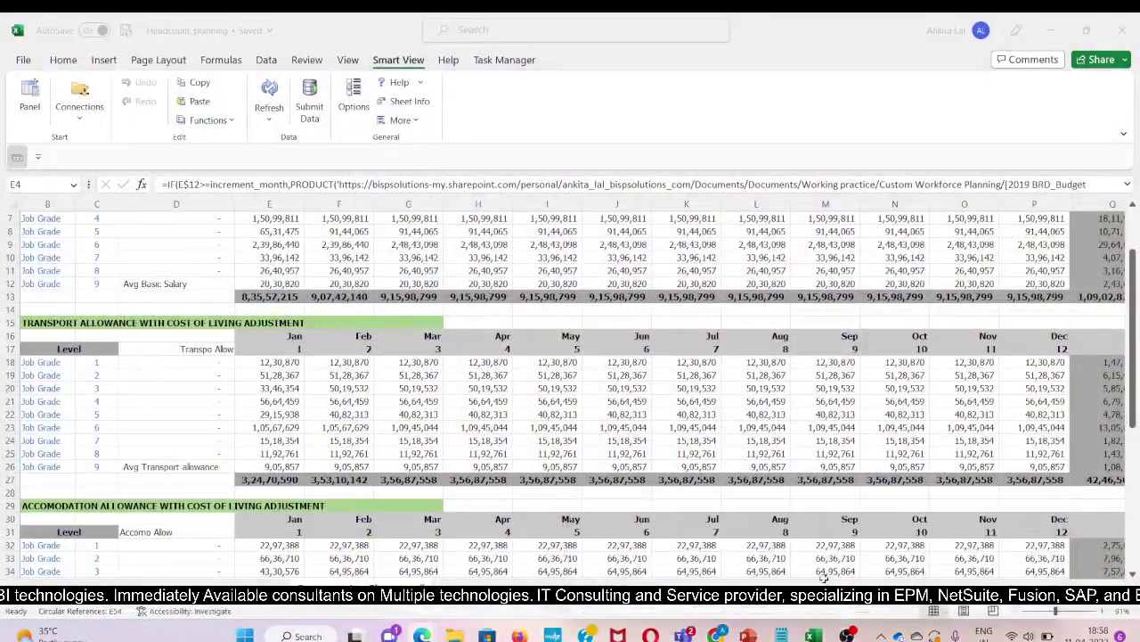
click(813, 557)
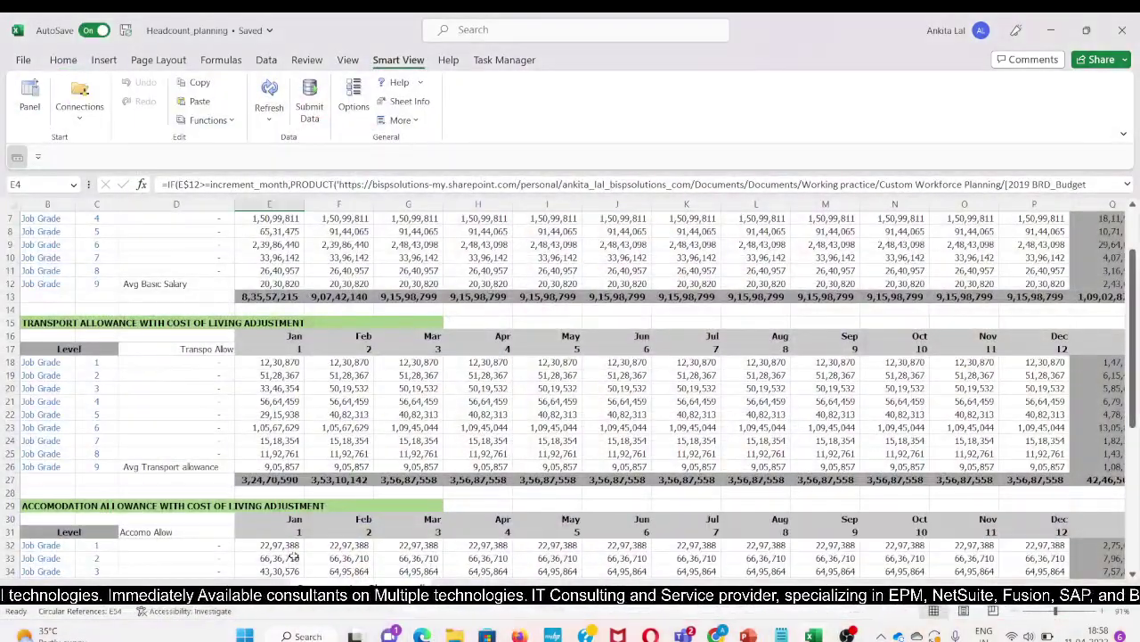
key(ctrl+Page_Down)
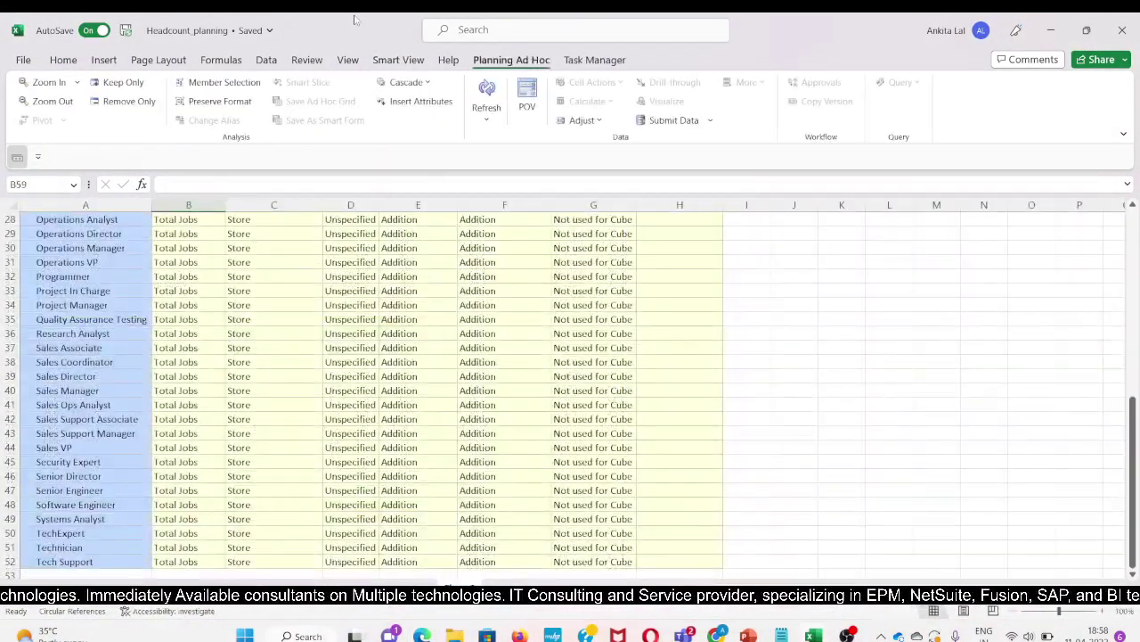
scroll(309, 397, up, 10)
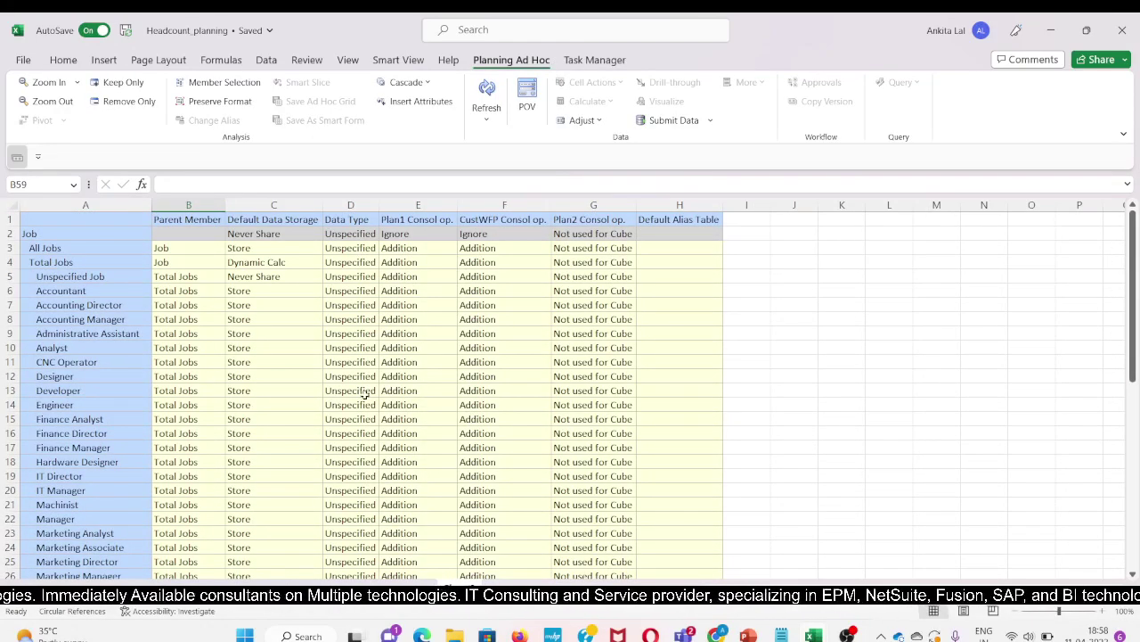
- Open CustWFP's Job dimension for editing from the Smart View dimension list, clearing the sheet contents and POV
click(405, 61)
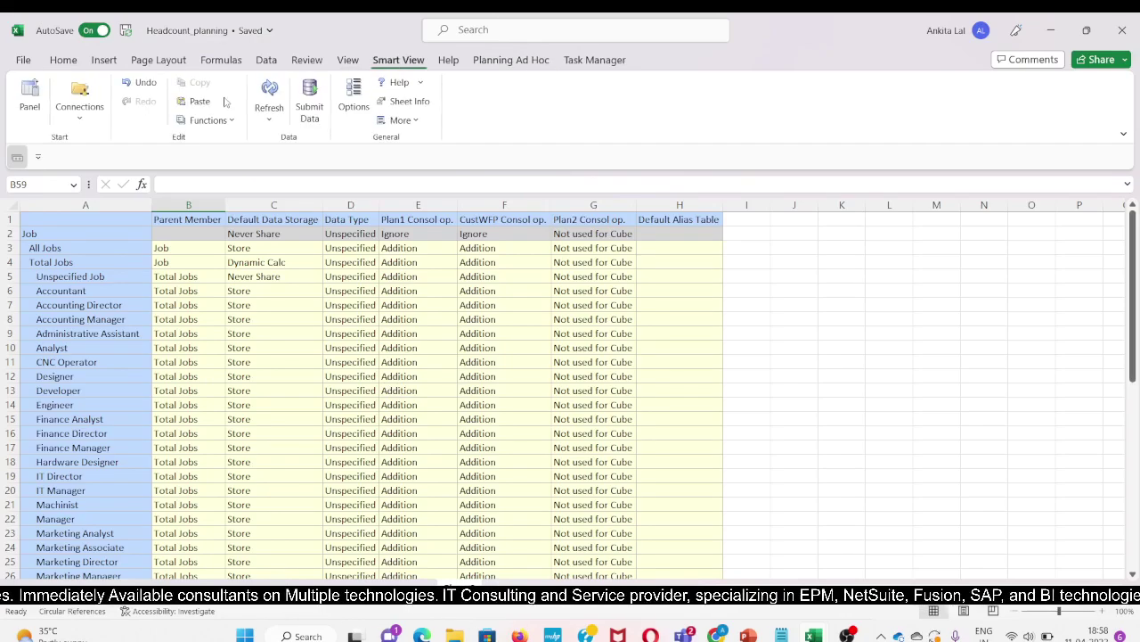
click(29, 96)
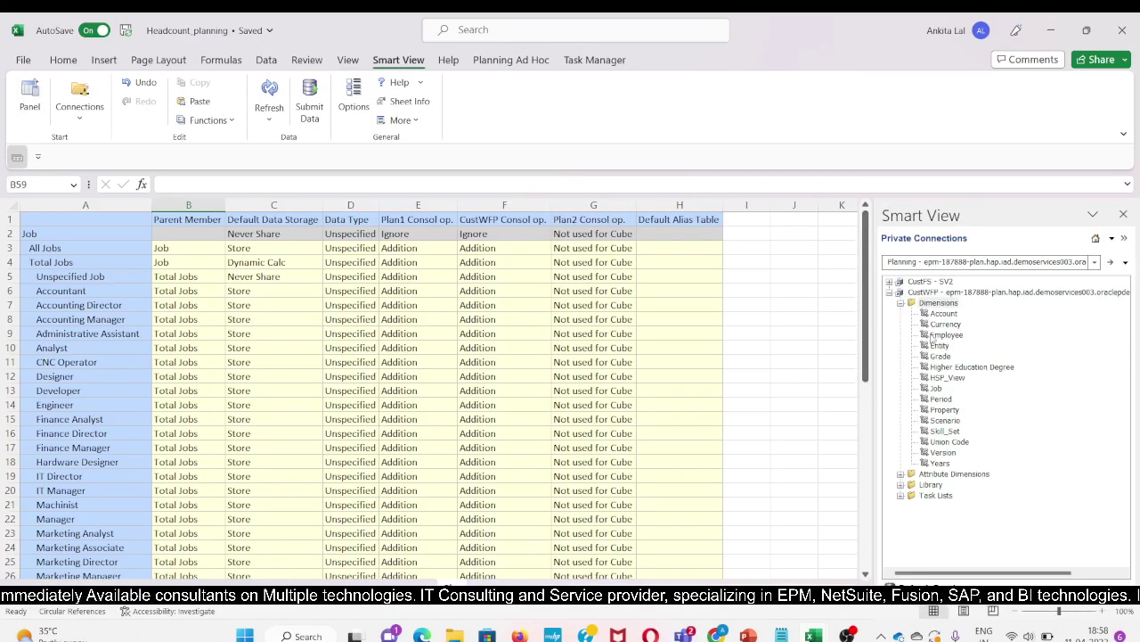
click(939, 304)
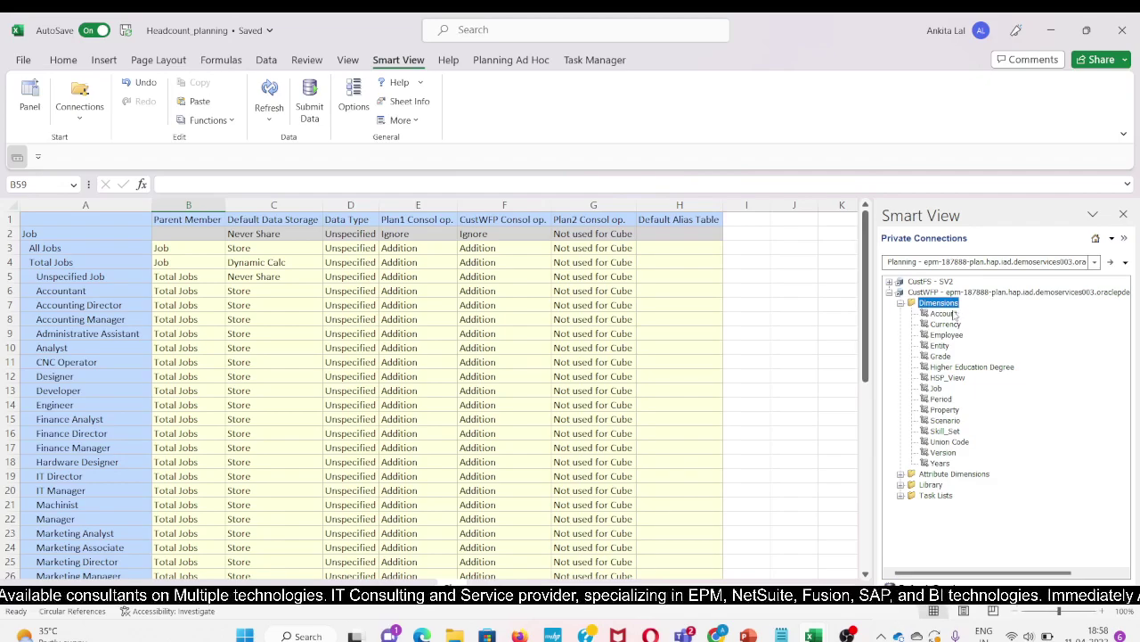
right_click(935, 389)
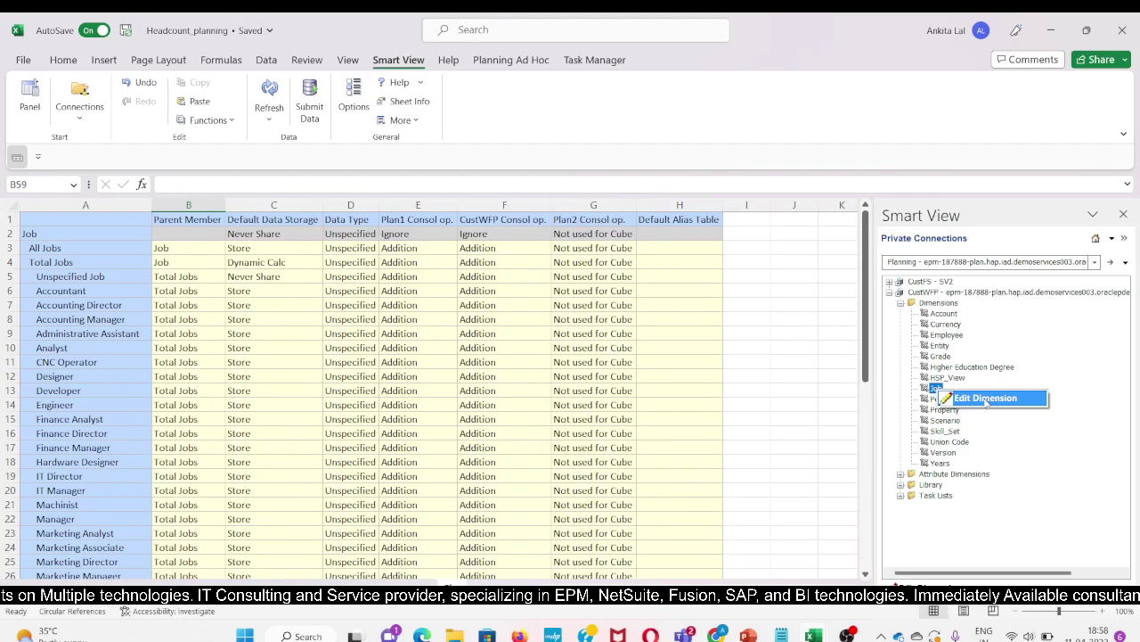
click(987, 398)
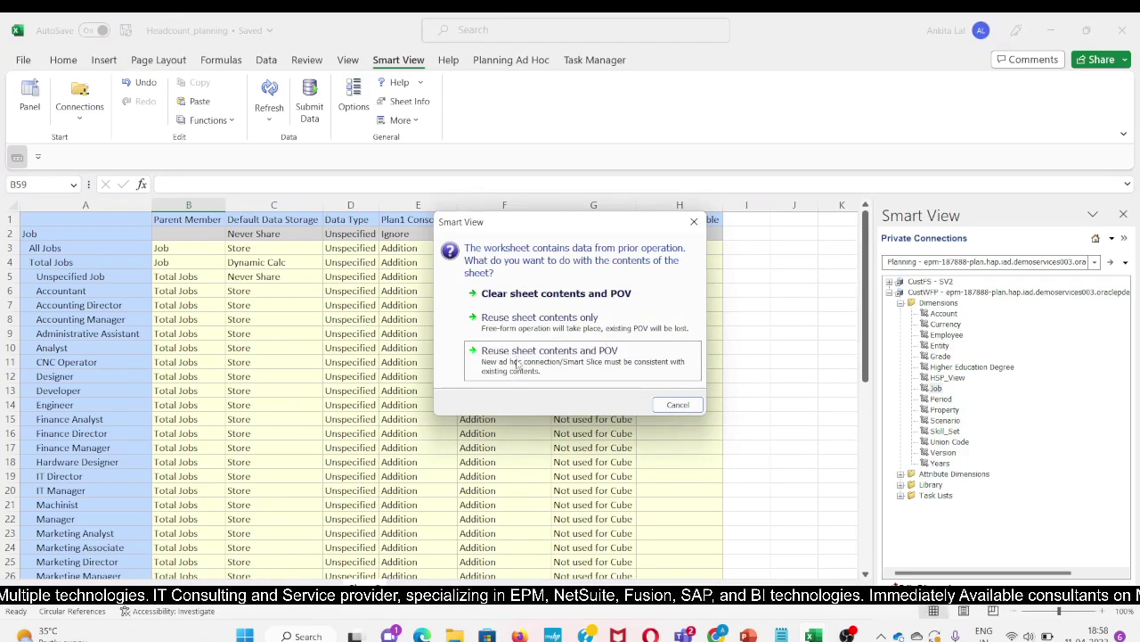
click(522, 297)
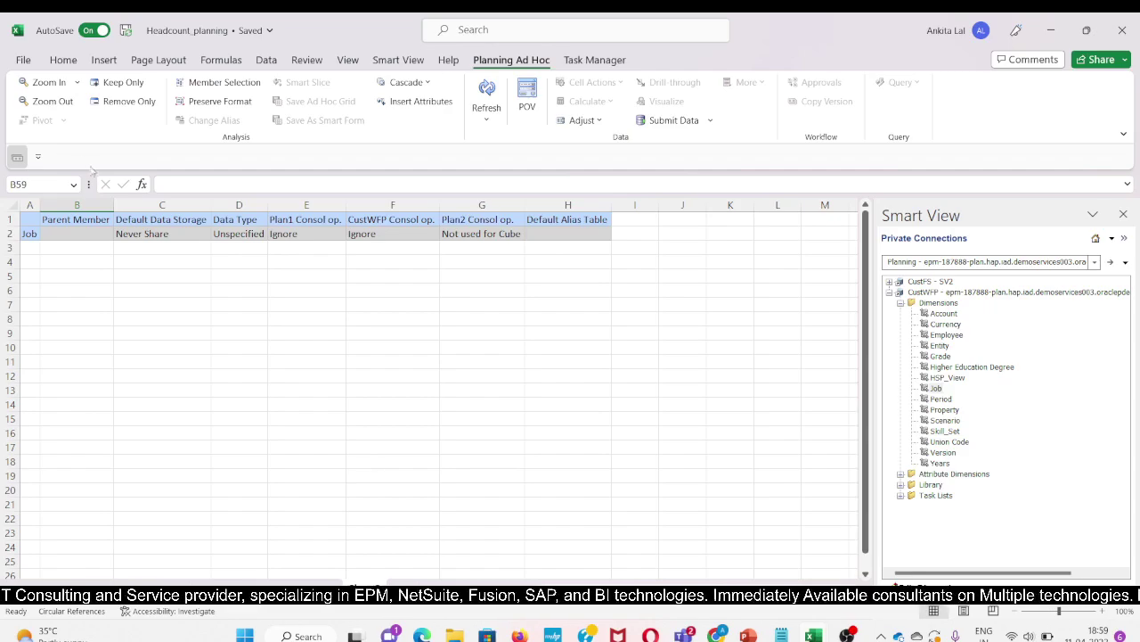
- Expand Job and Total Jobs in the grid to list all job members down to the last row
double_click(28, 233)
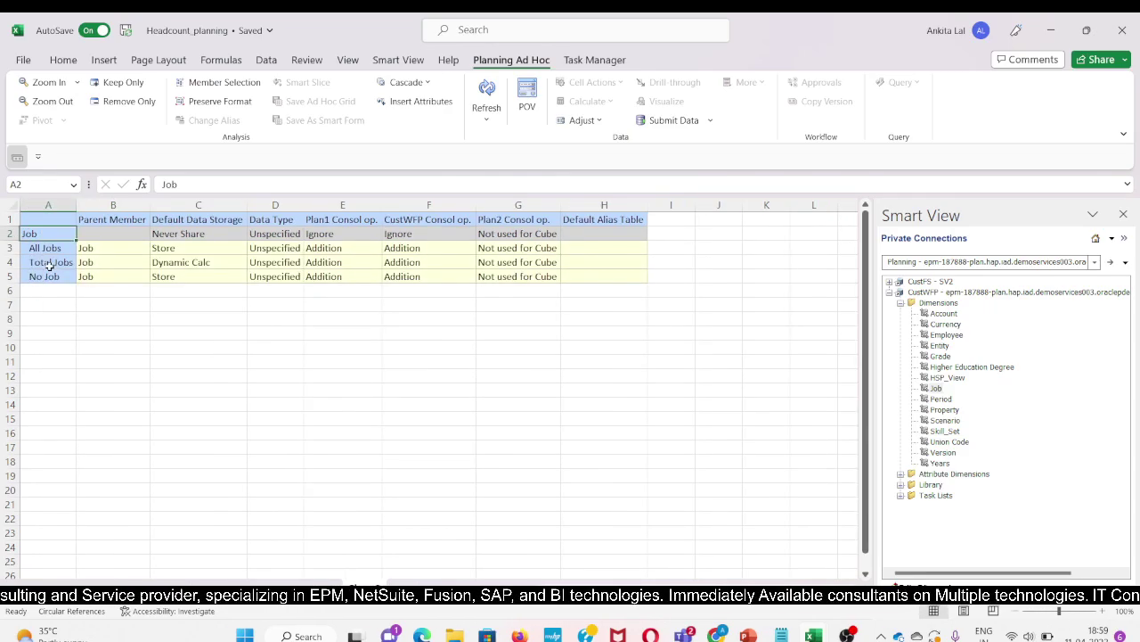
double_click(40, 263)
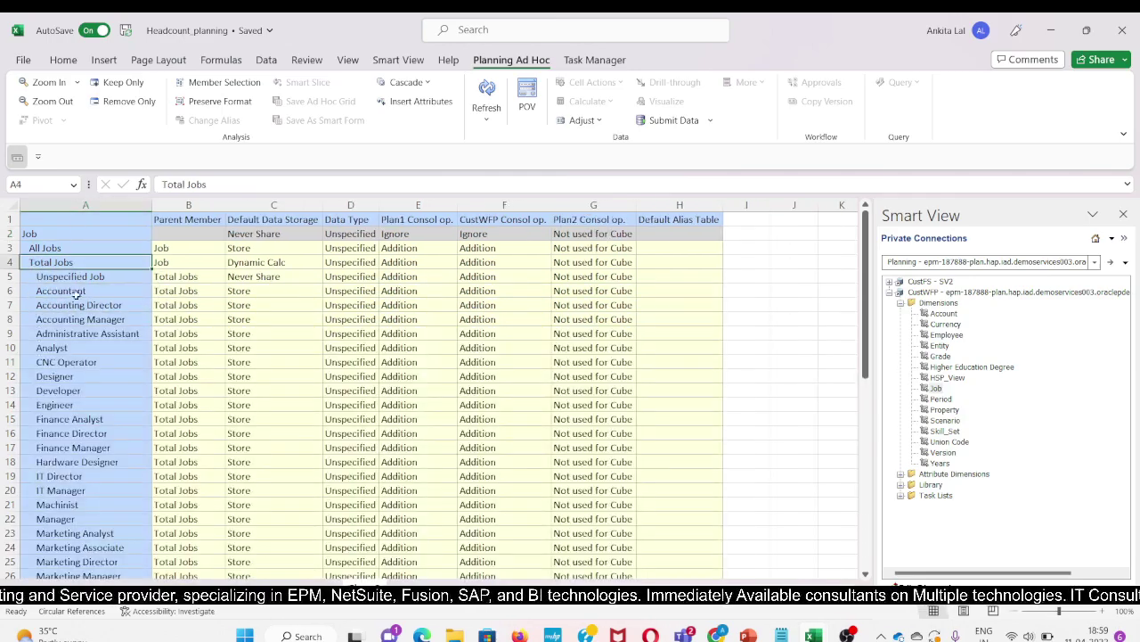
scroll(387, 467, down, 12)
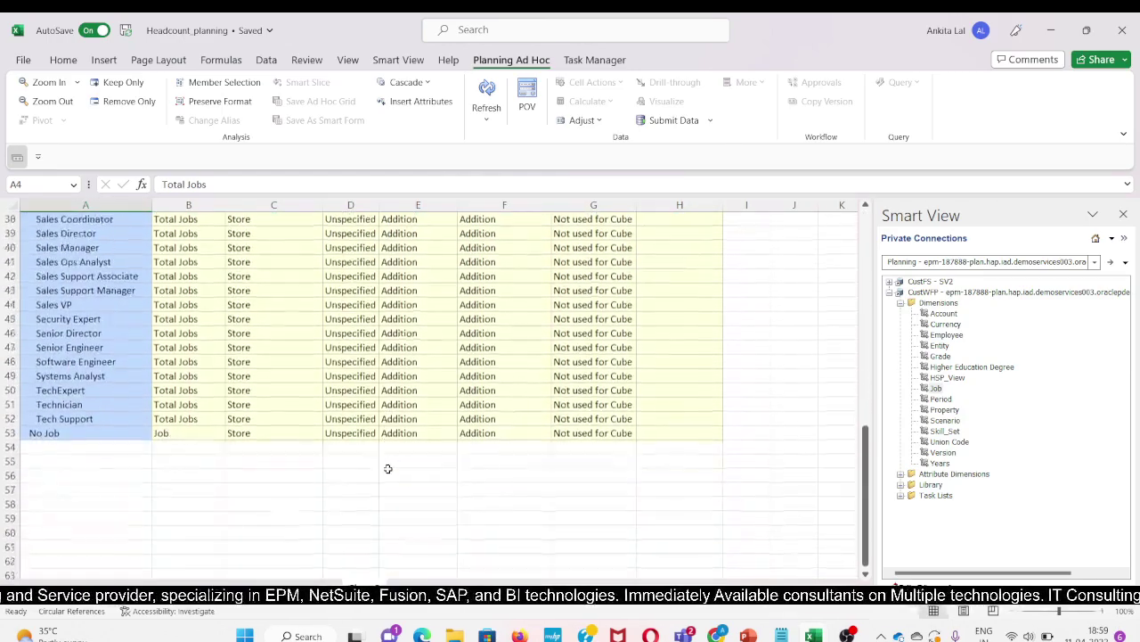
- Delete the No Job row from the end of the Job dimension grid
scroll(388, 468, down, 1)
click(9, 404)
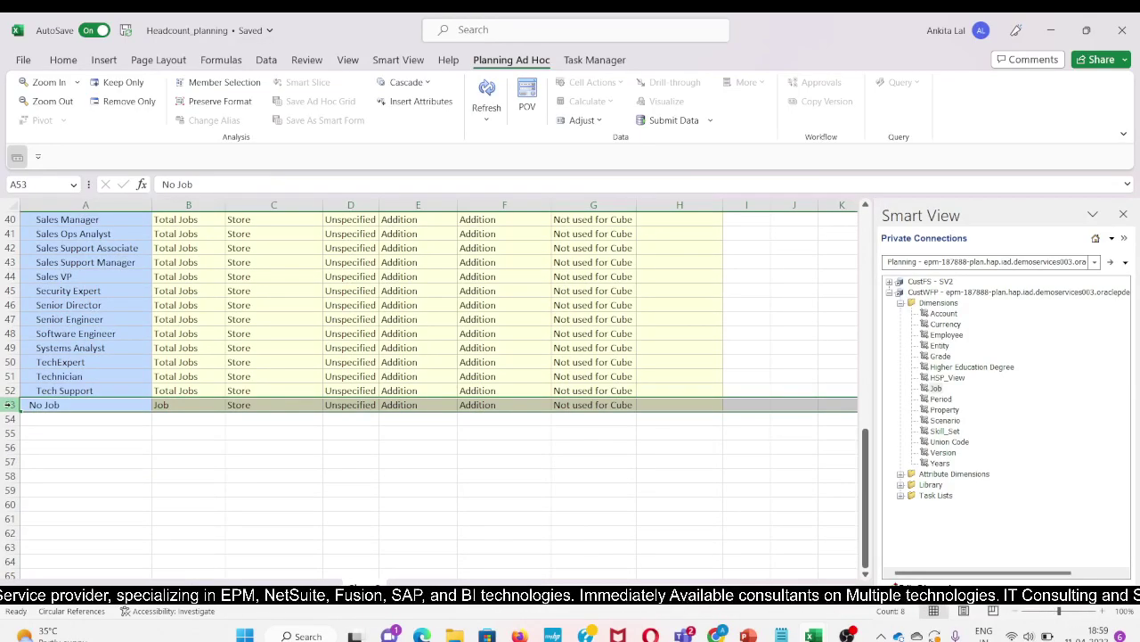
key(ctrl+minus)
click(217, 488)
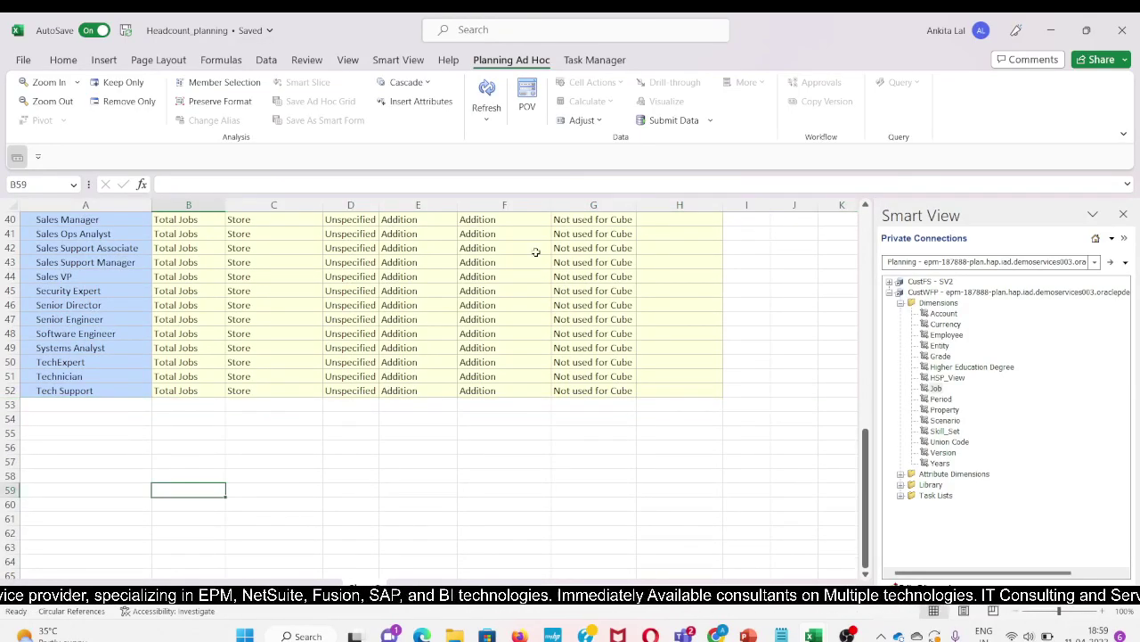
click(46, 402)
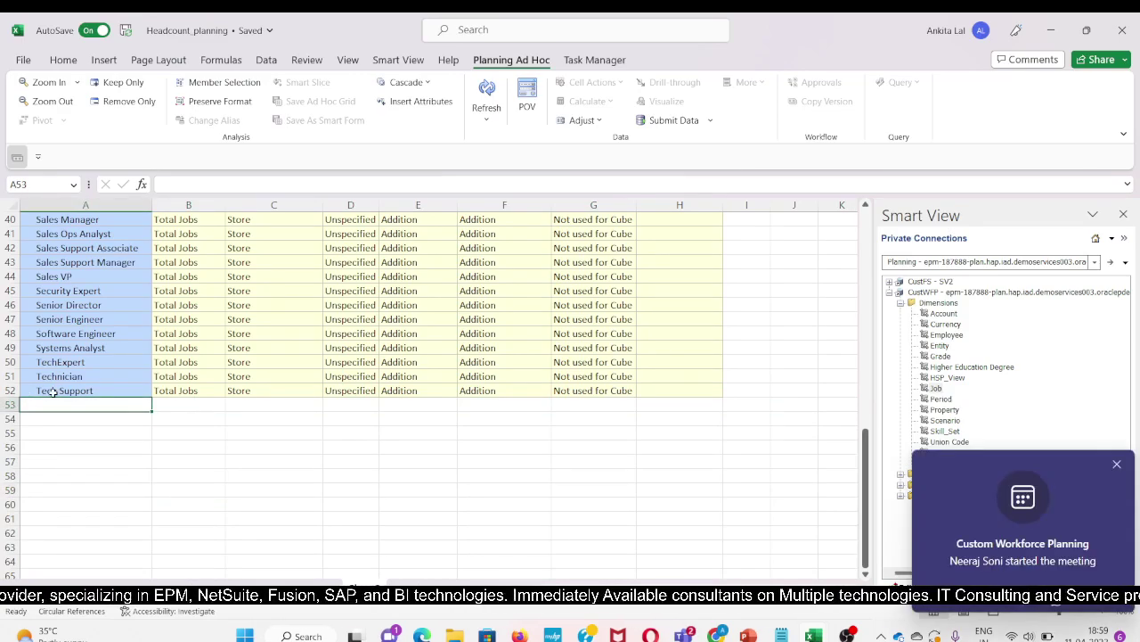
click(53, 393)
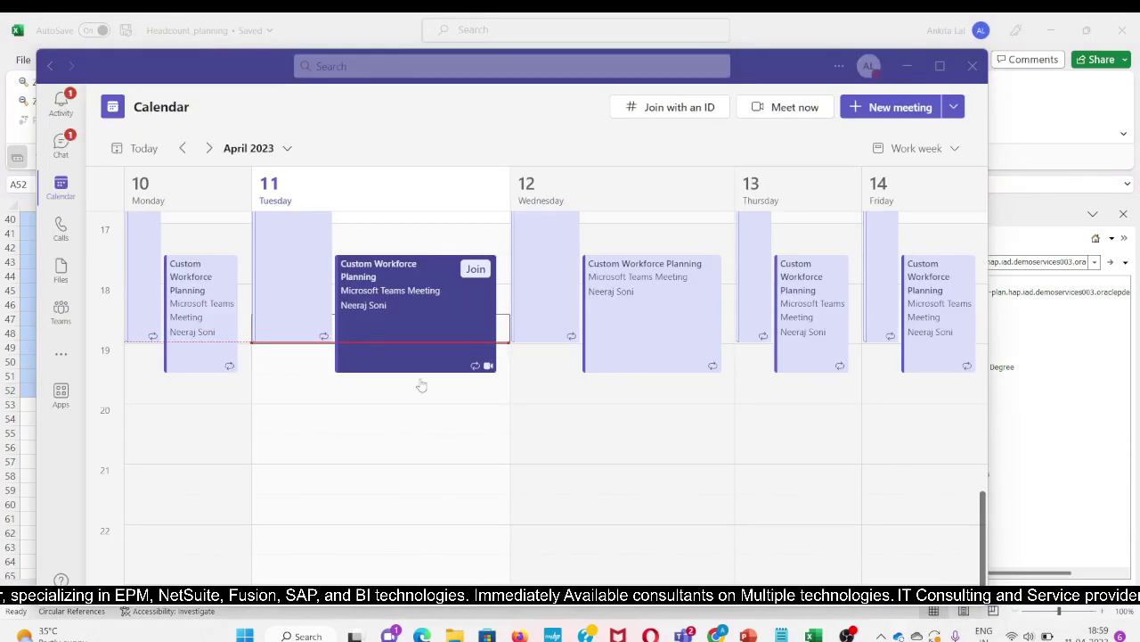
- Join the Custom Workforce Planning meeting in Teams, minimize its window, and return to the Headcount_planning workbook in Excel
click(420, 386)
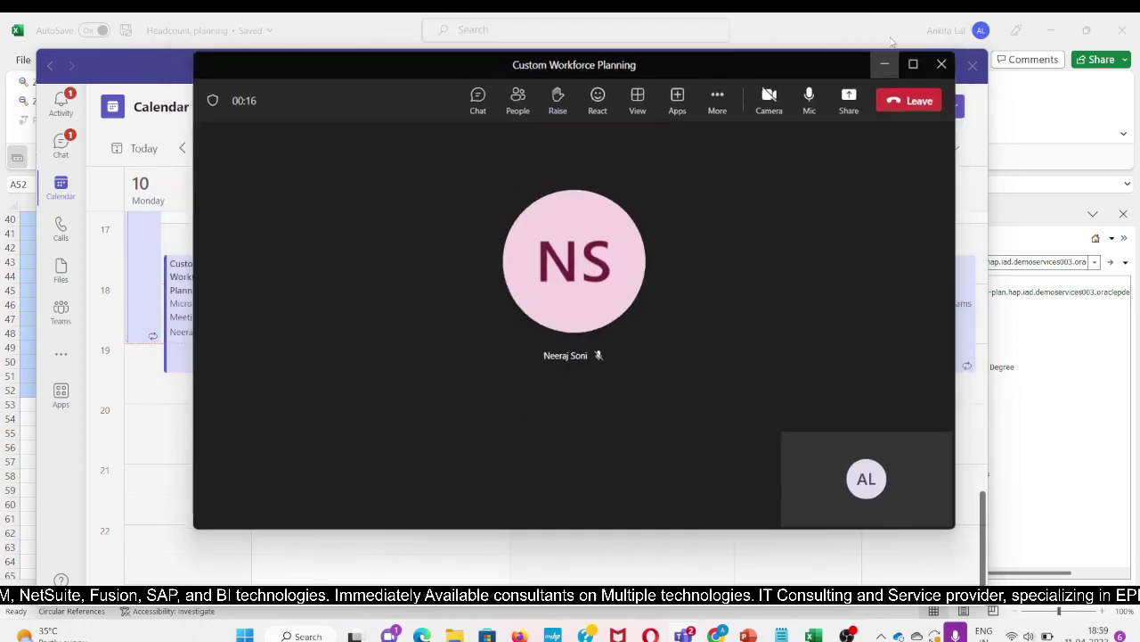
click(882, 61)
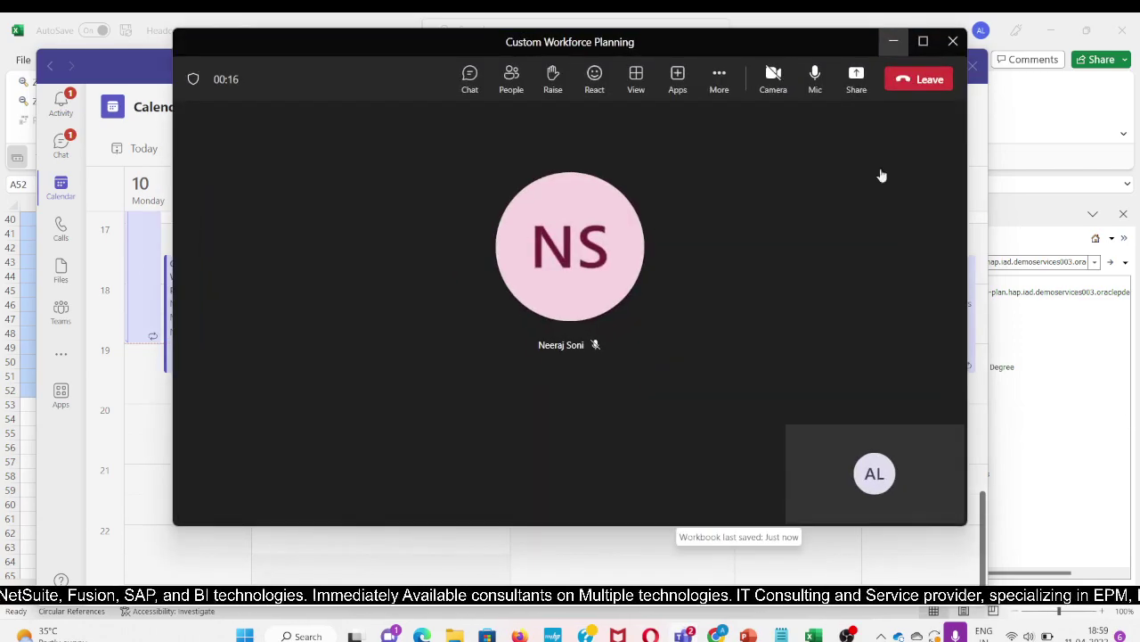
key(alt+Tab)
key(alt+Tab)
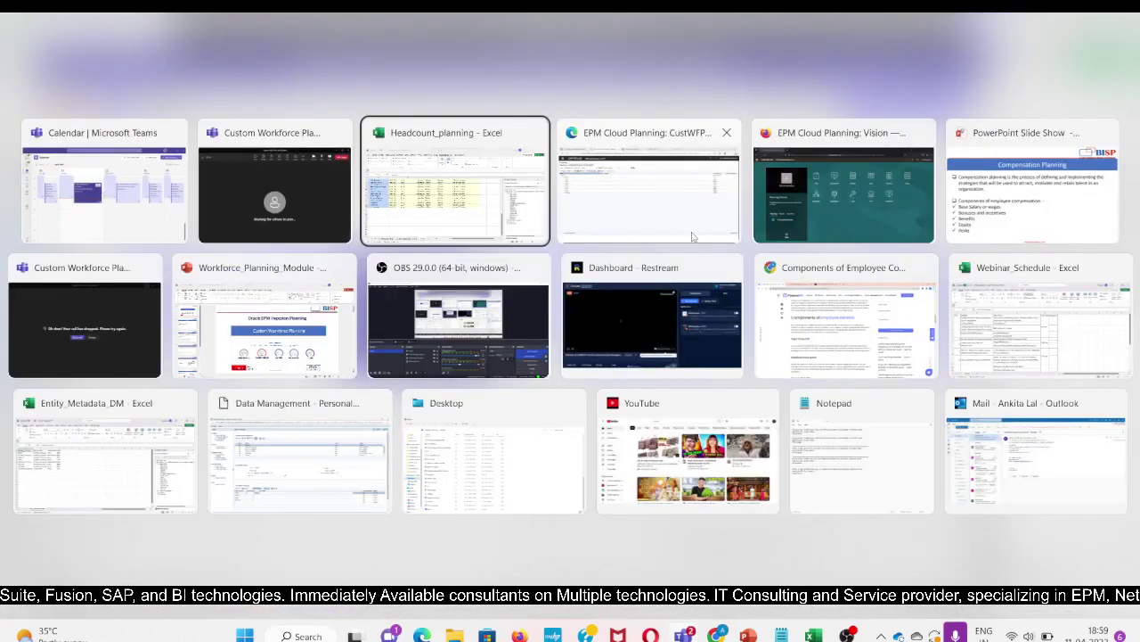
click(438, 220)
- Copy the Tech Support row and paste it into rows 53 and 54 directly below it
click(165, 489)
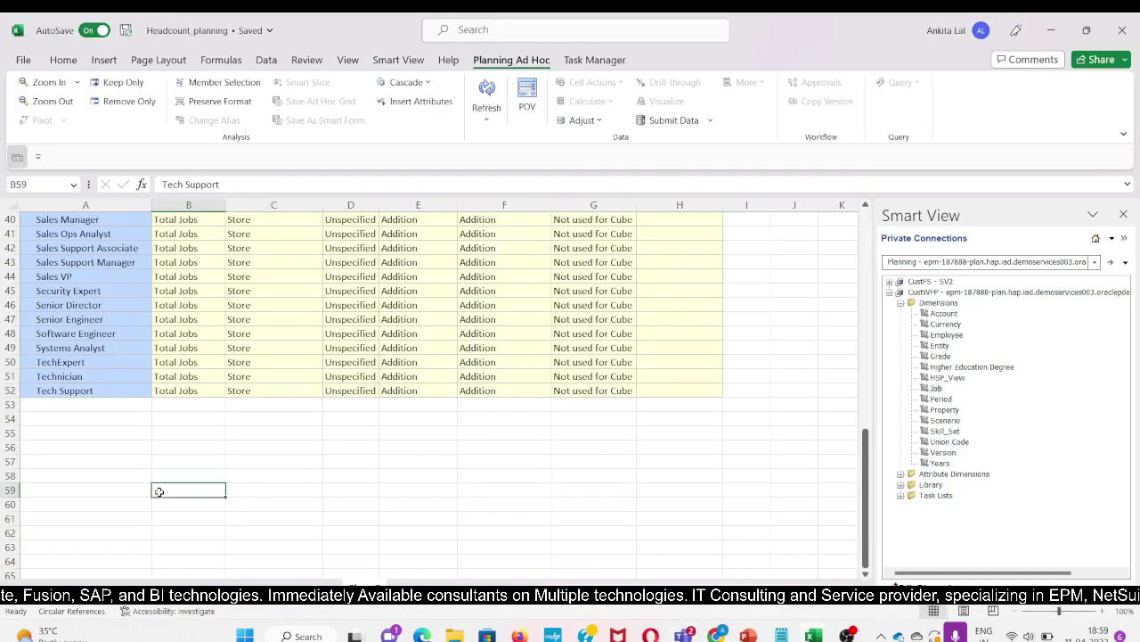
click(51, 405)
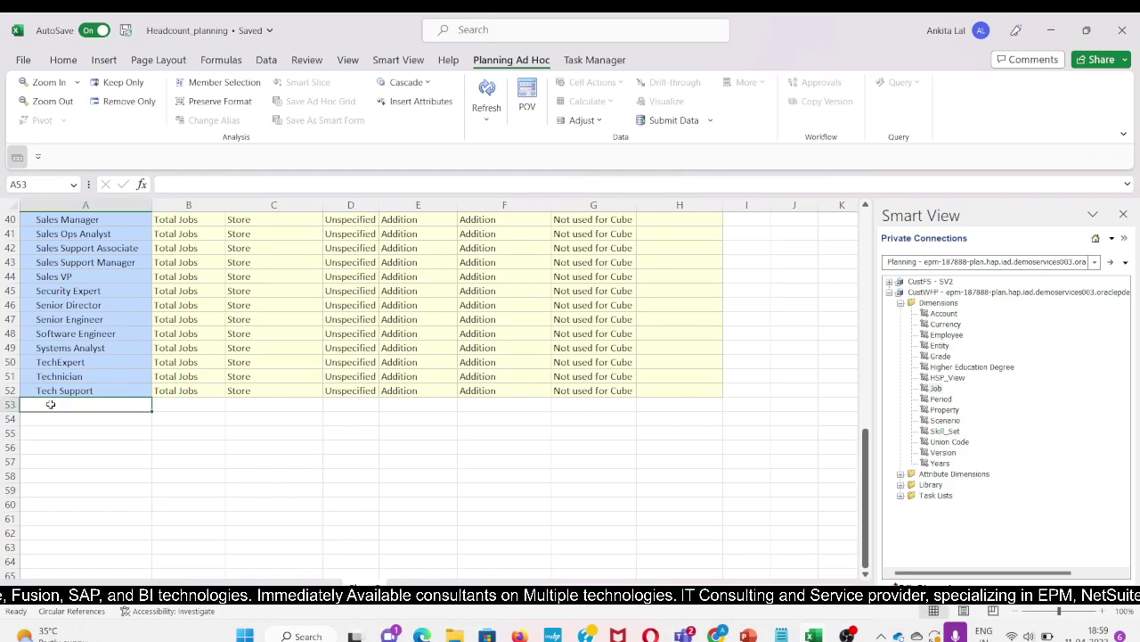
click(7, 390)
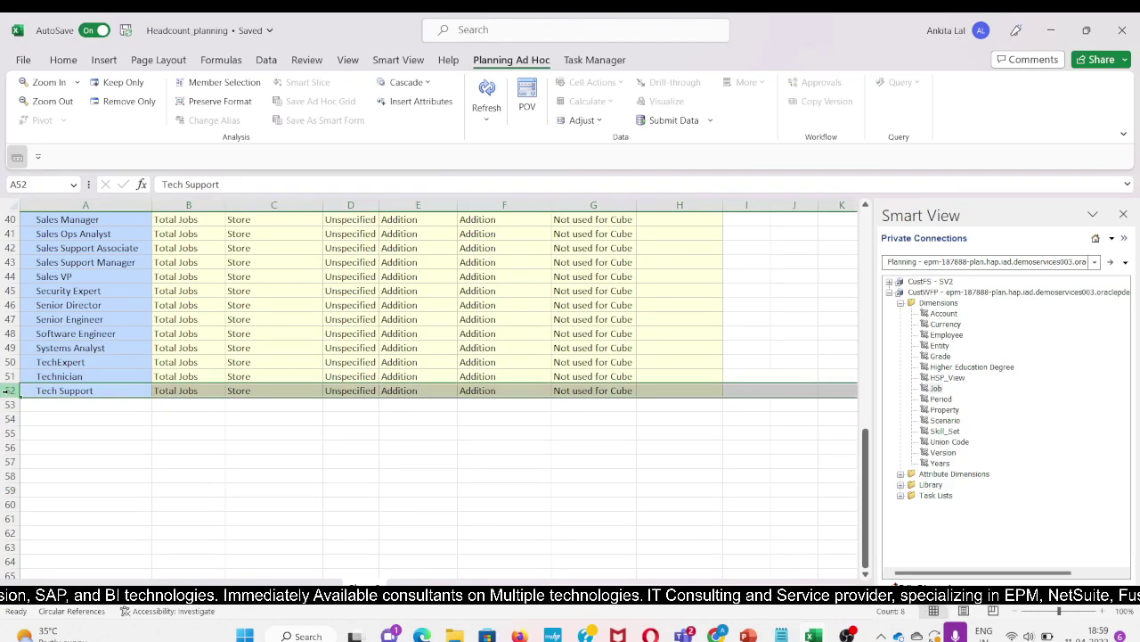
key(ctrl+c)
key(Down)
key(shift+Down)
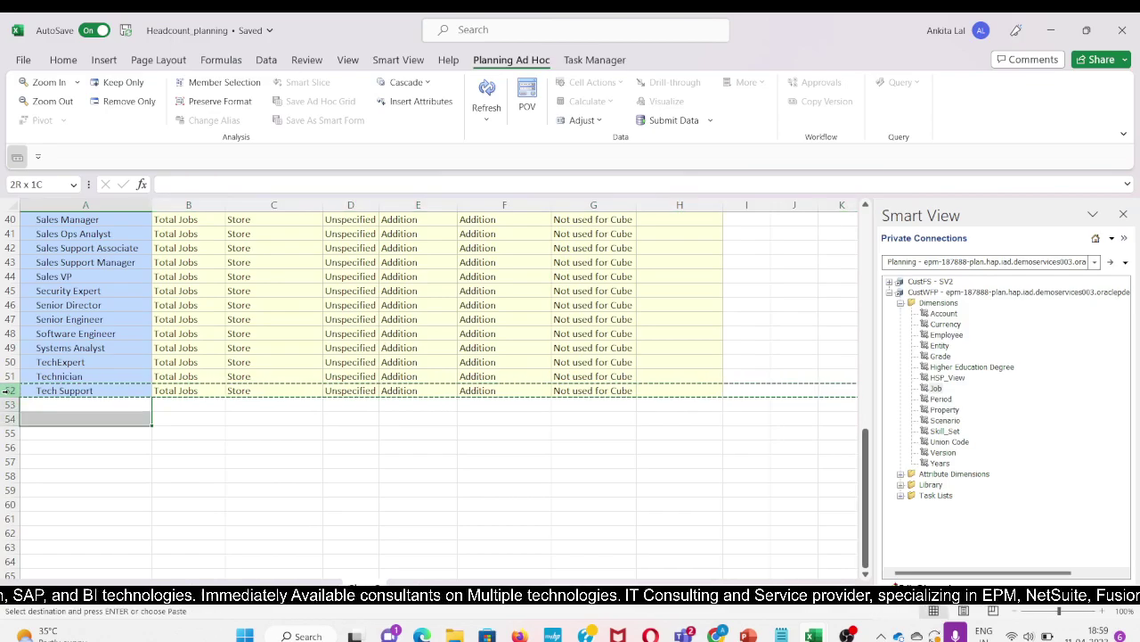
key(ctrl+v)
click(98, 476)
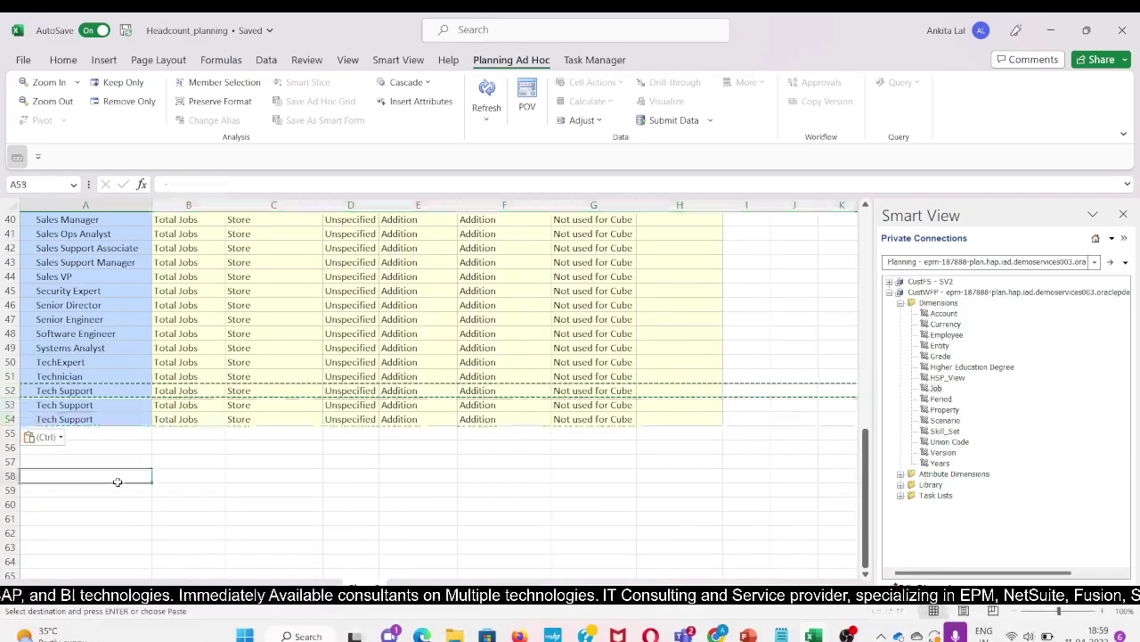
click(77, 406)
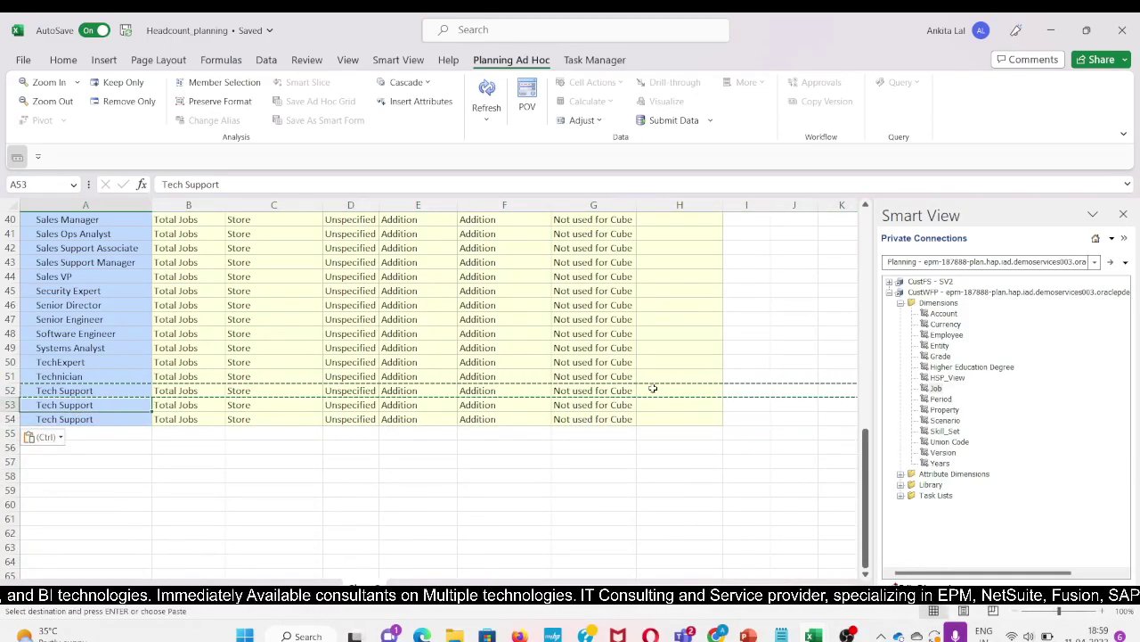
- Rename the two copied Tech Support members in rows 53 and 54 as Web Master and Tester
text(We)
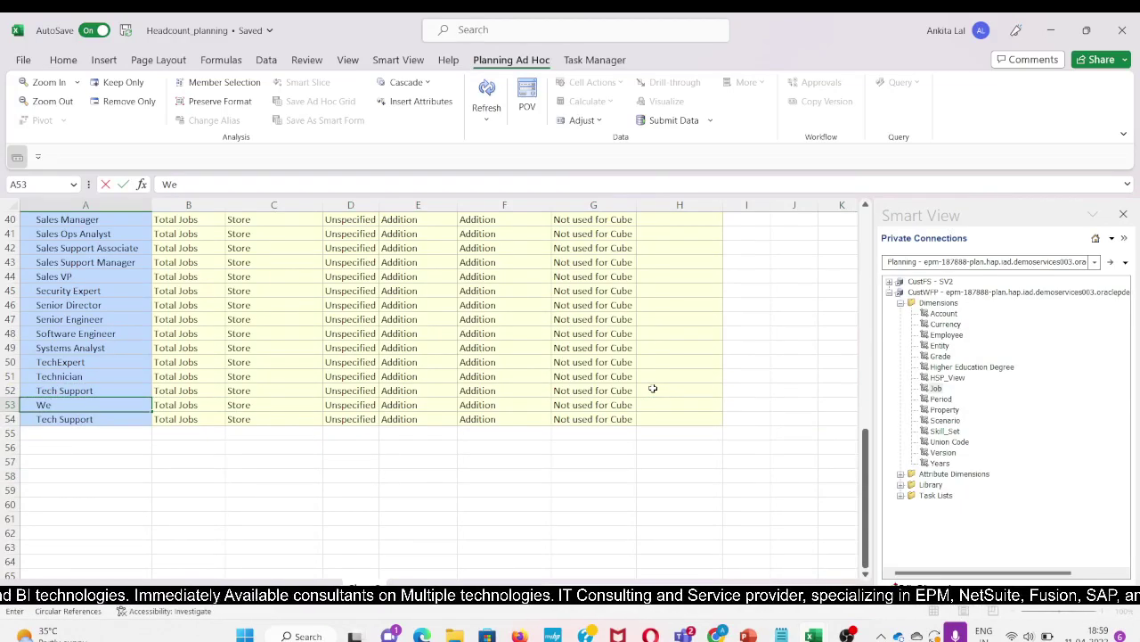
text(b Master)
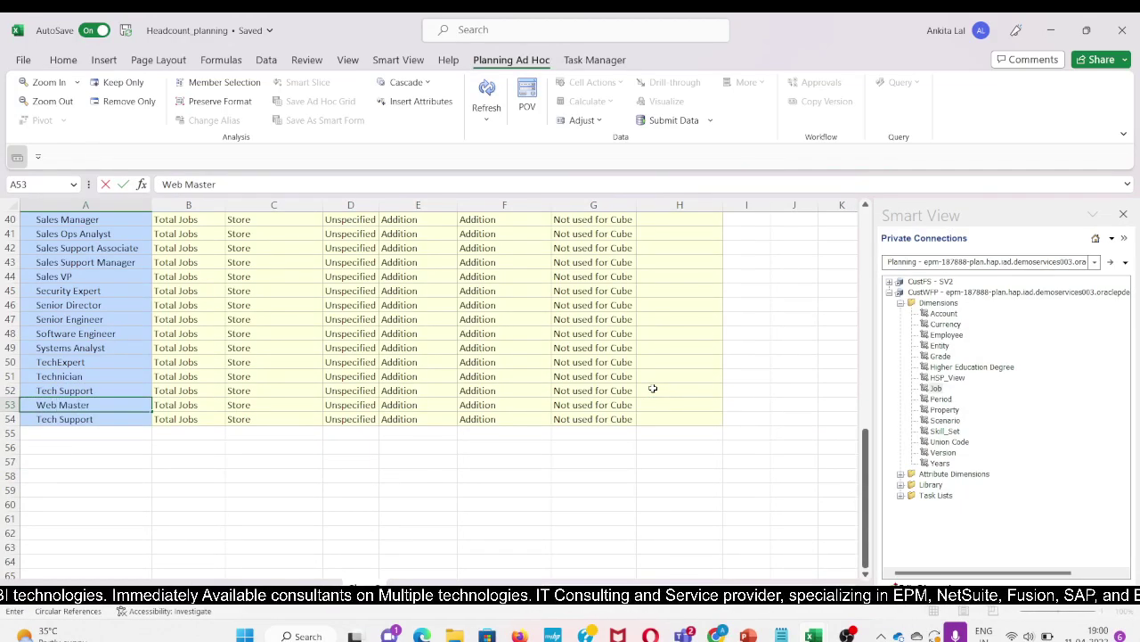
key(Return)
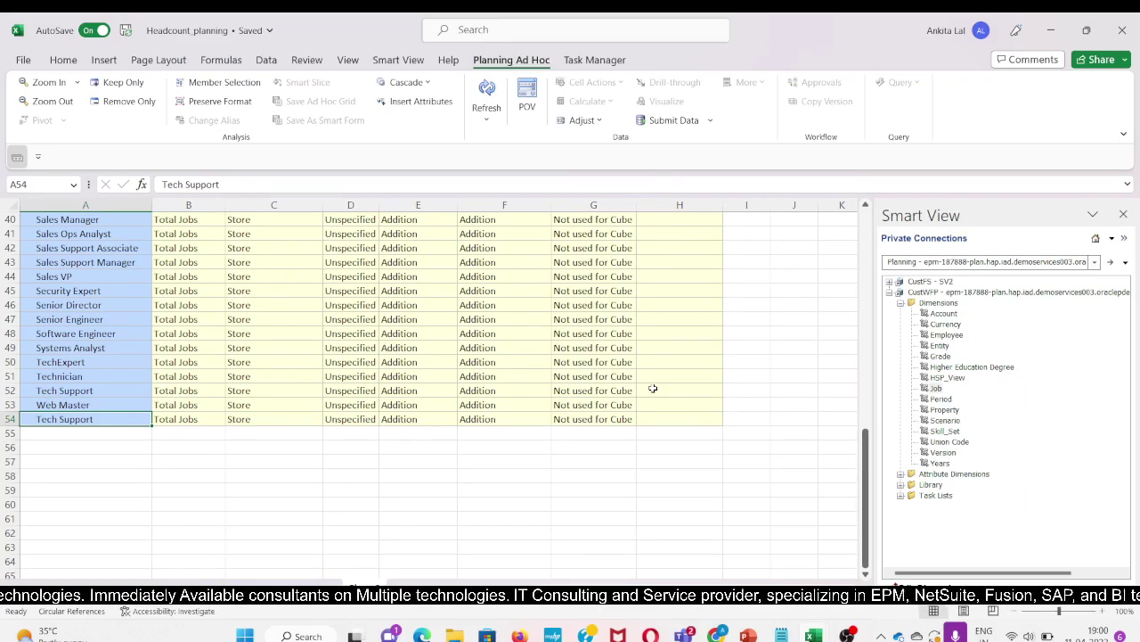
text(H)
key(BackSpace)
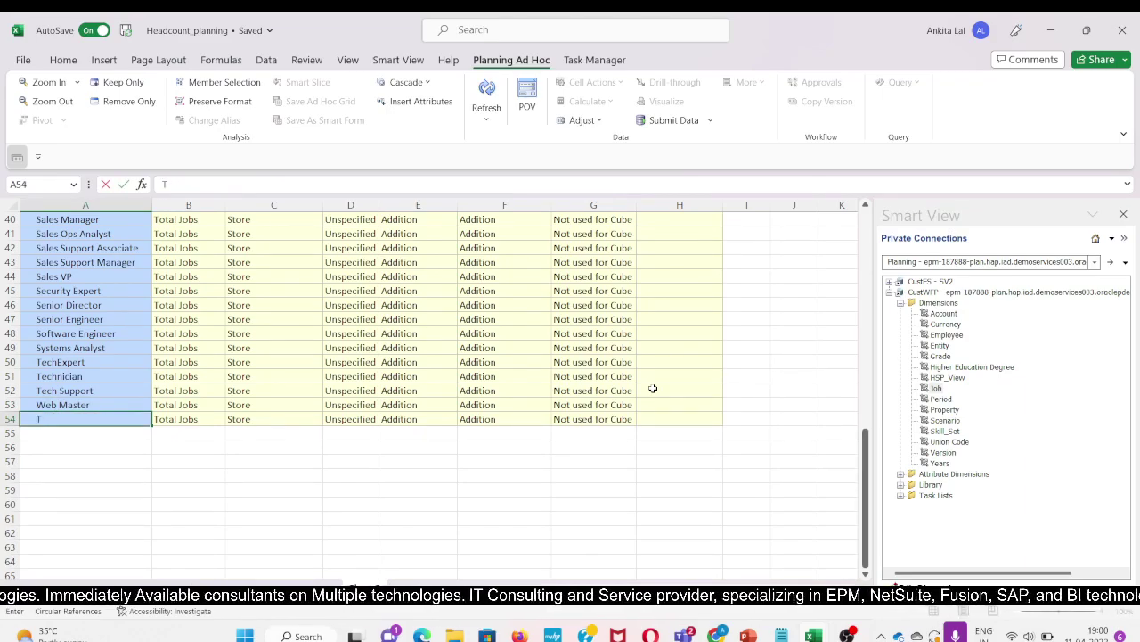
text(Tester)
key(Return)
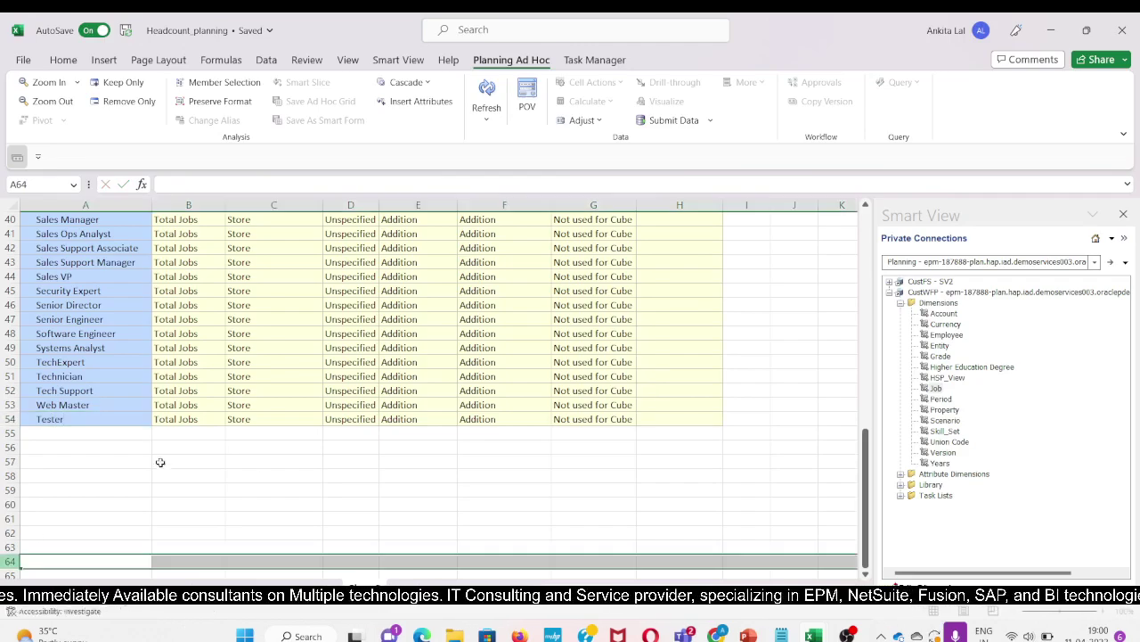
- Check the Web Master row's data storage property against the column headings at the start of the Job grid
click(209, 474)
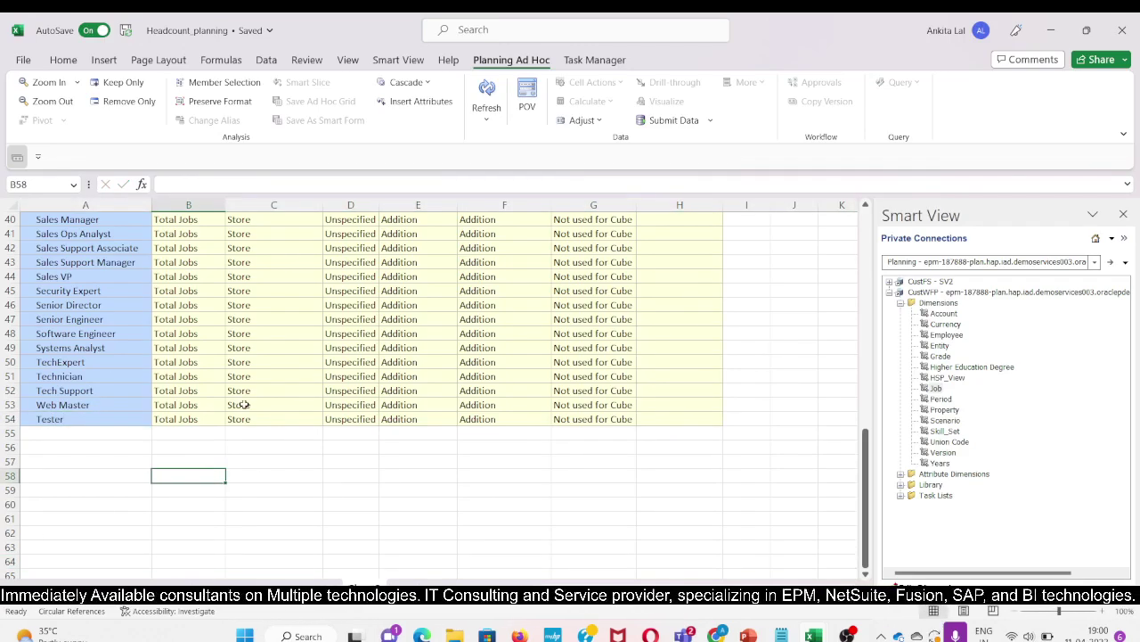
click(317, 403)
scroll(326, 399, up, 10)
scroll(326, 399, up, 3)
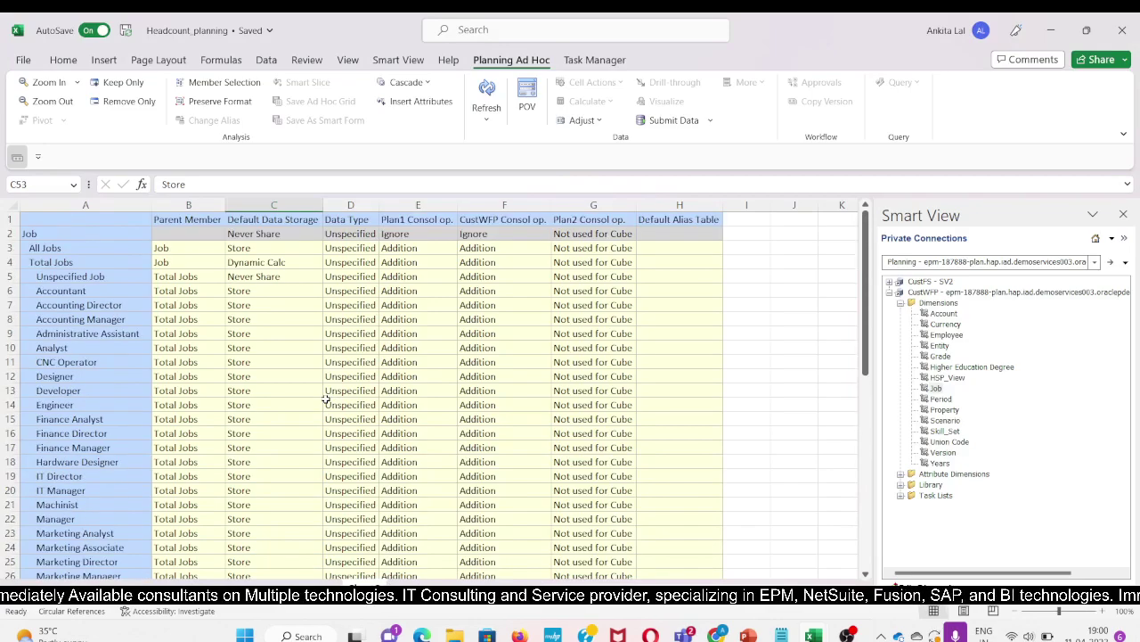
- Select Store as the default data storage for the Web Master job member
scroll(326, 400, down, 15)
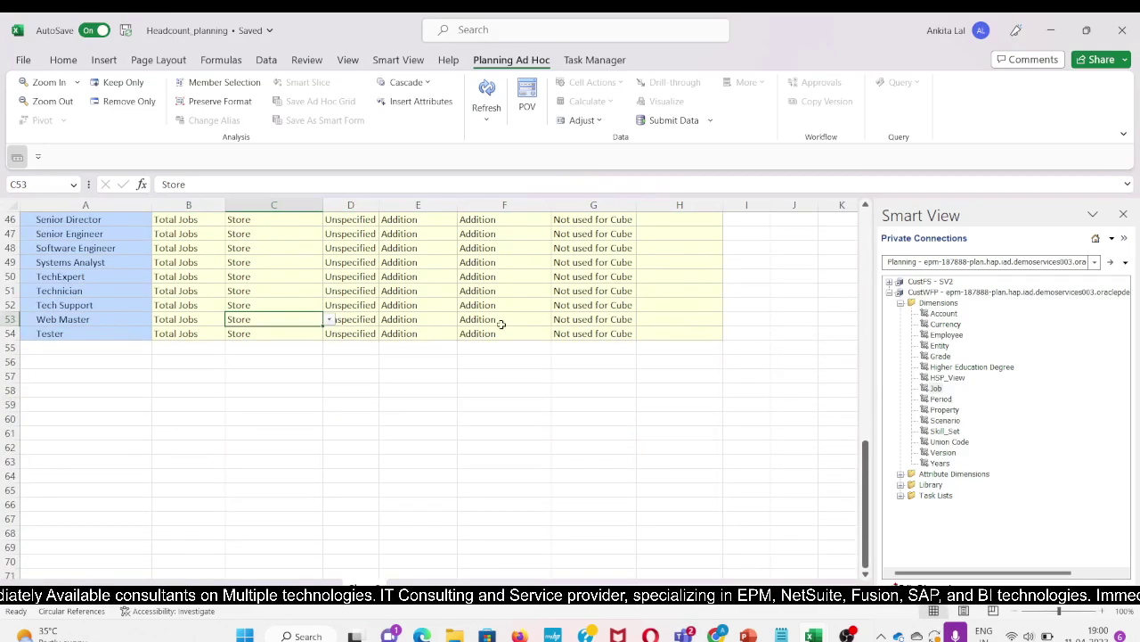
click(329, 320)
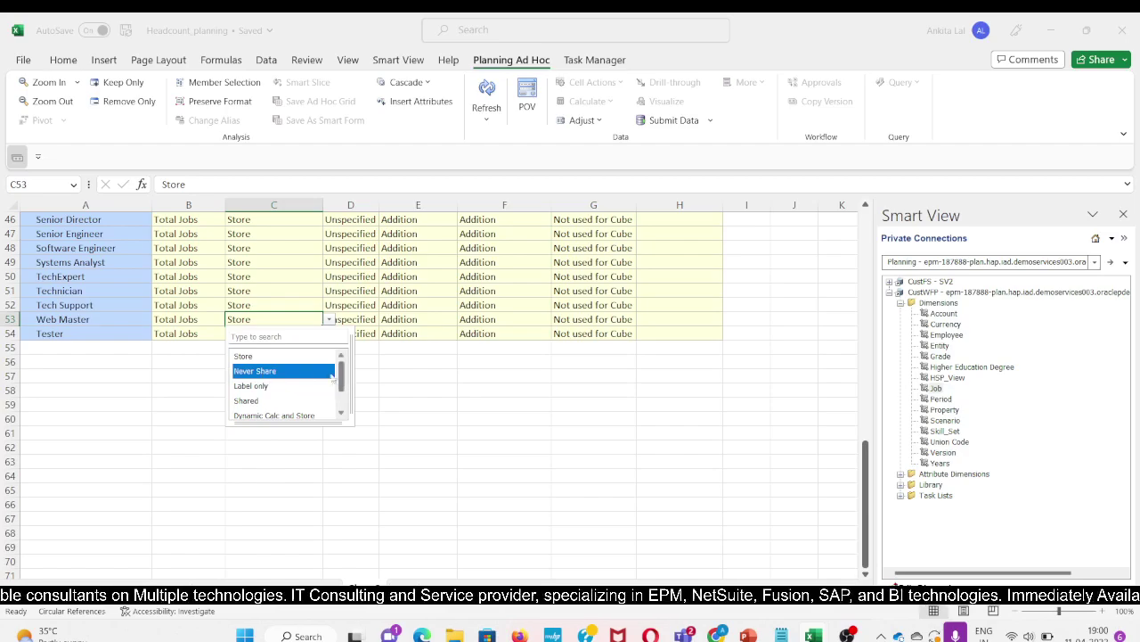
click(303, 356)
click(306, 424)
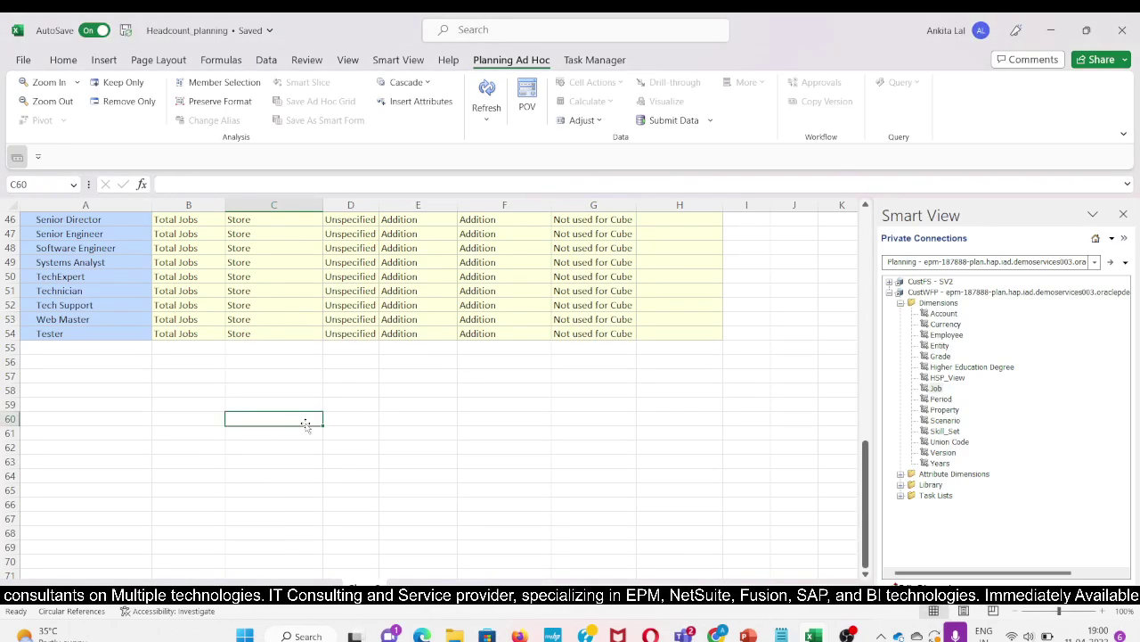
- Examine the data type options offered for the Web Master job member without changing the selection
scroll(307, 342, up, 2)
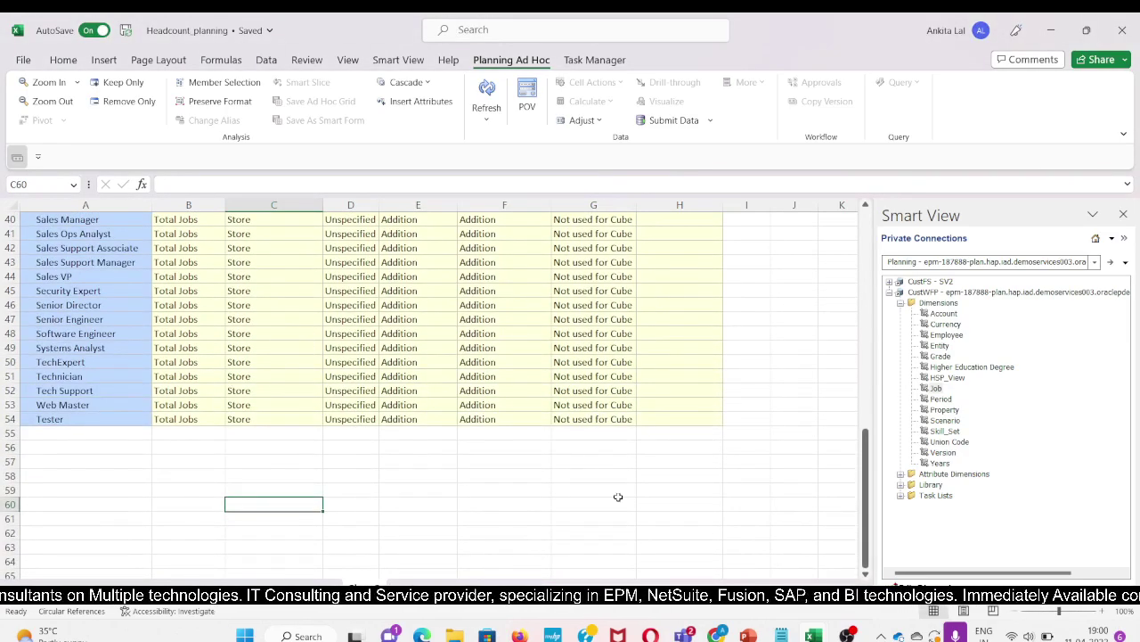
scroll(624, 492, up, 1)
scroll(389, 491, down, 2)
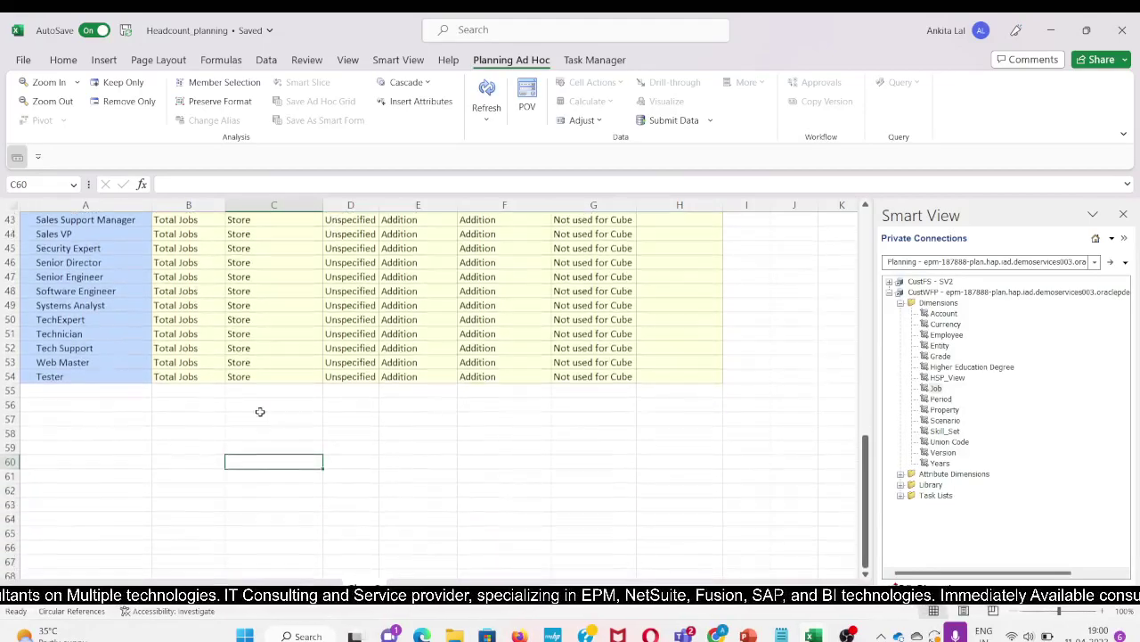
click(355, 364)
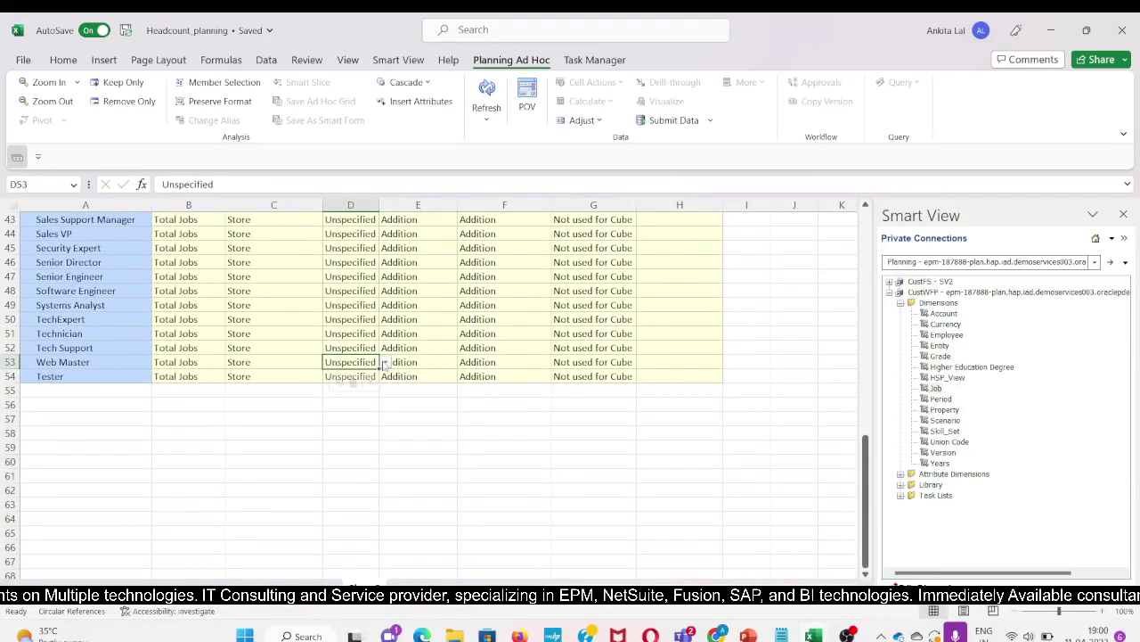
click(384, 363)
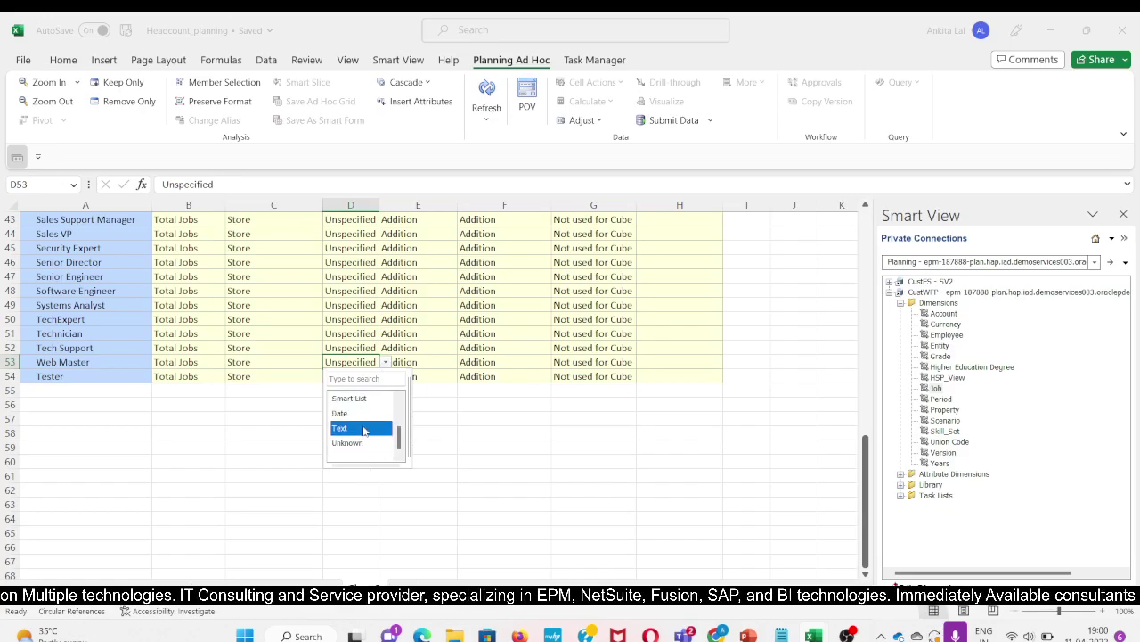
key(Escape)
click(380, 460)
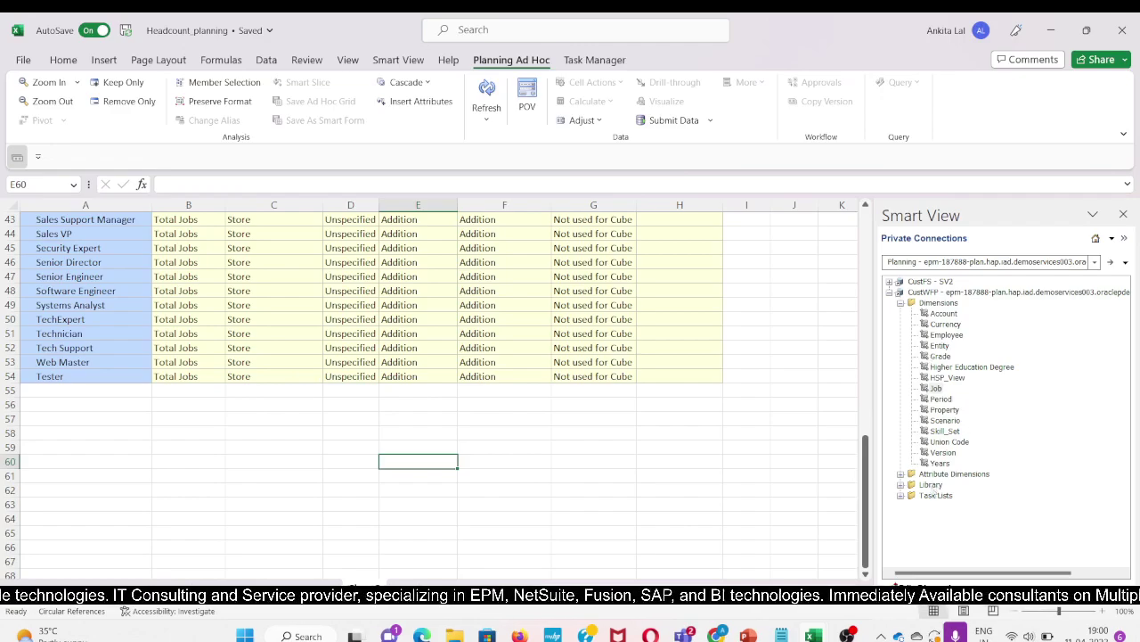
- Refresh the CustWFP database from its Dimensions folder with the Database option enabled, and close the finished refresh
right_click(932, 303)
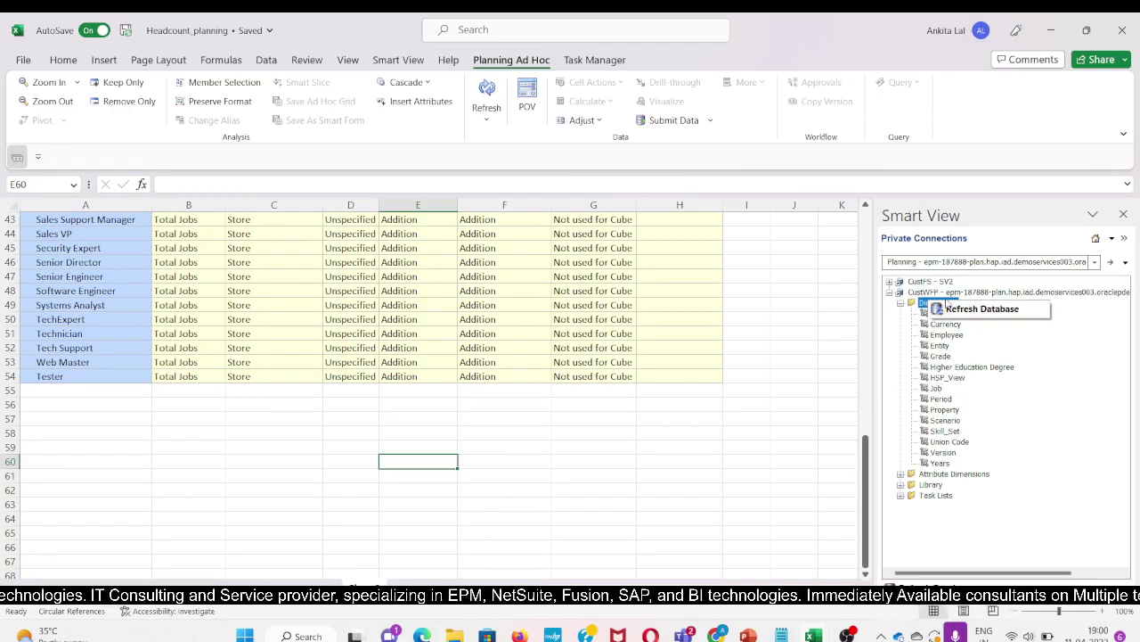
click(980, 309)
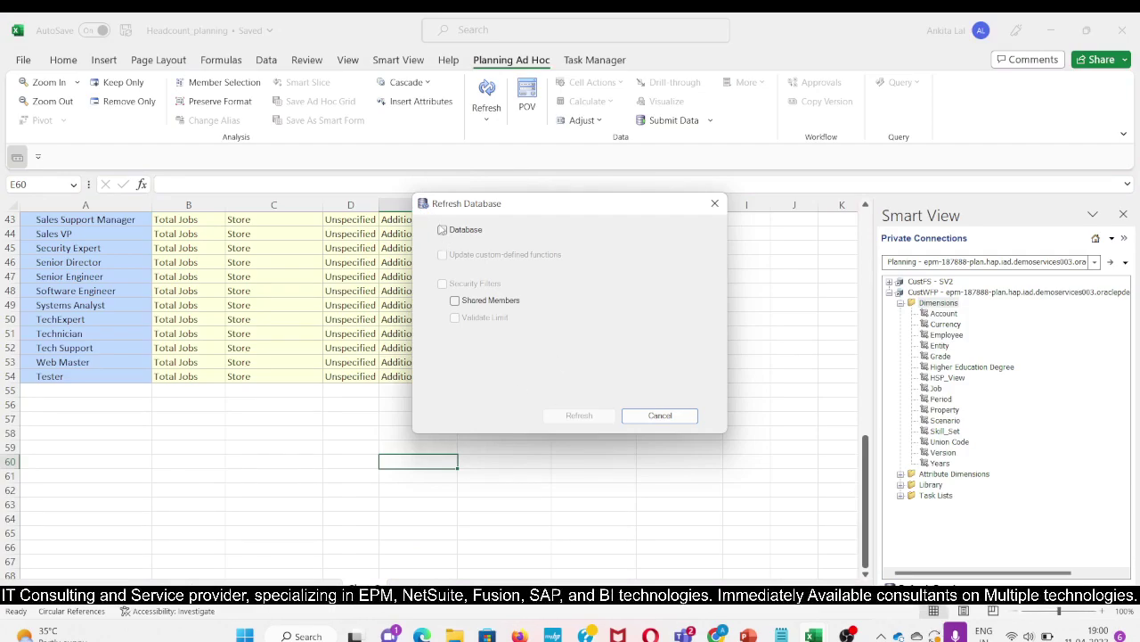
click(443, 229)
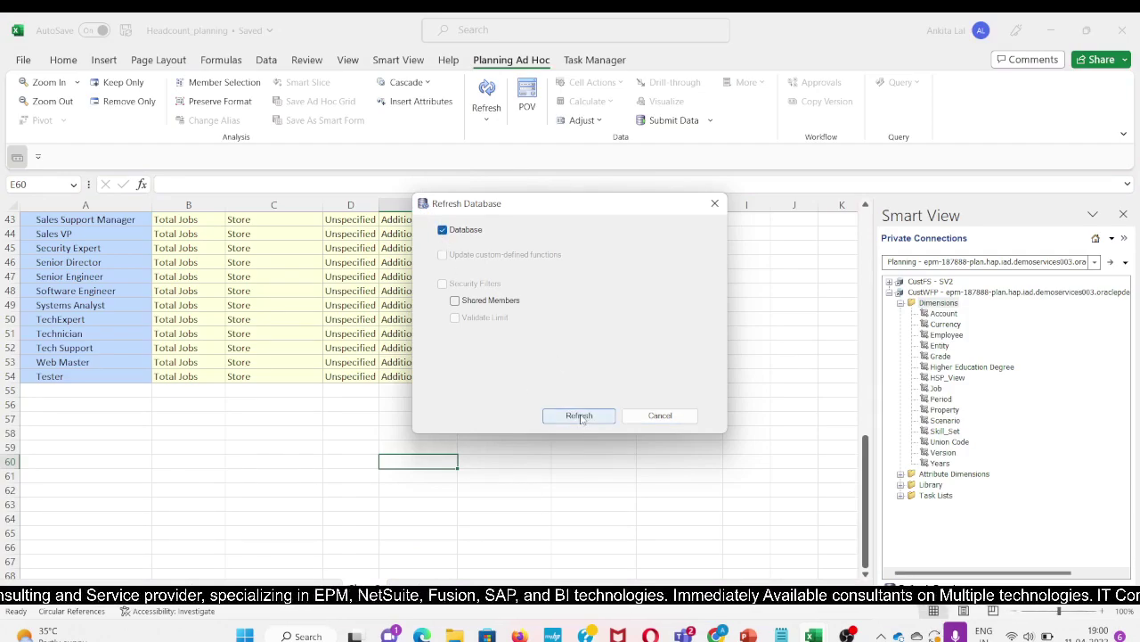
click(579, 415)
click(629, 387)
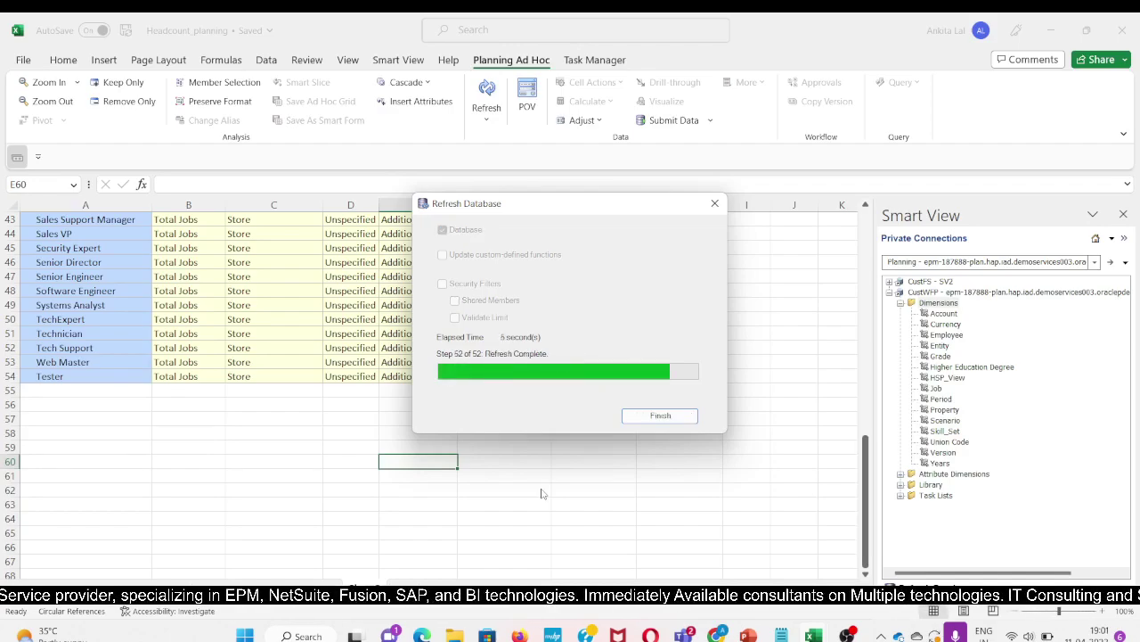
click(660, 415)
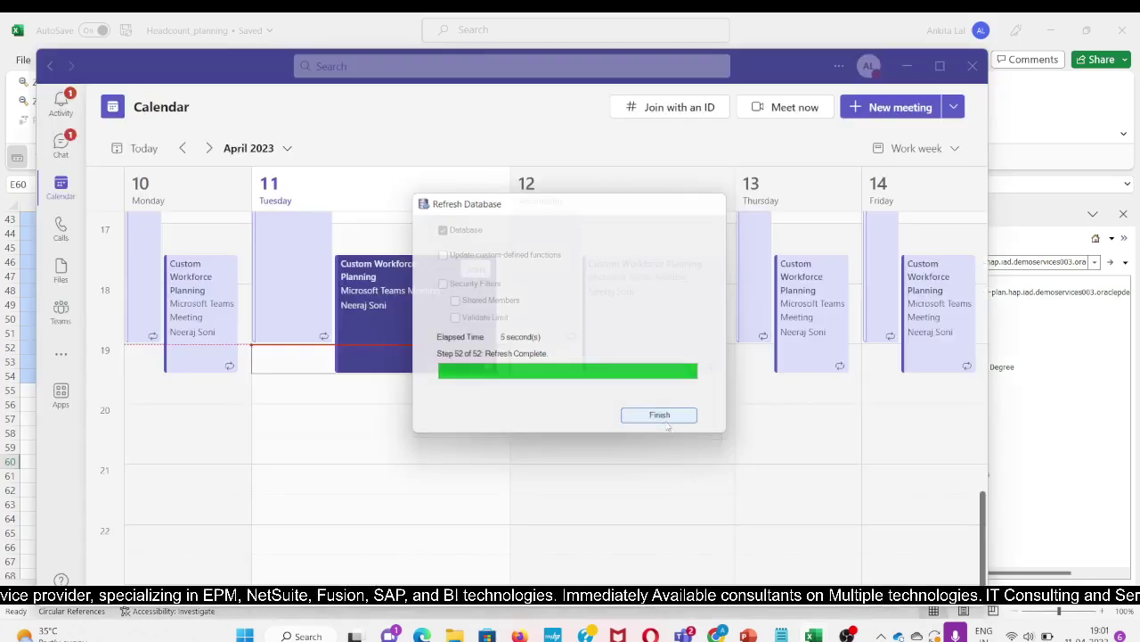
click(489, 450)
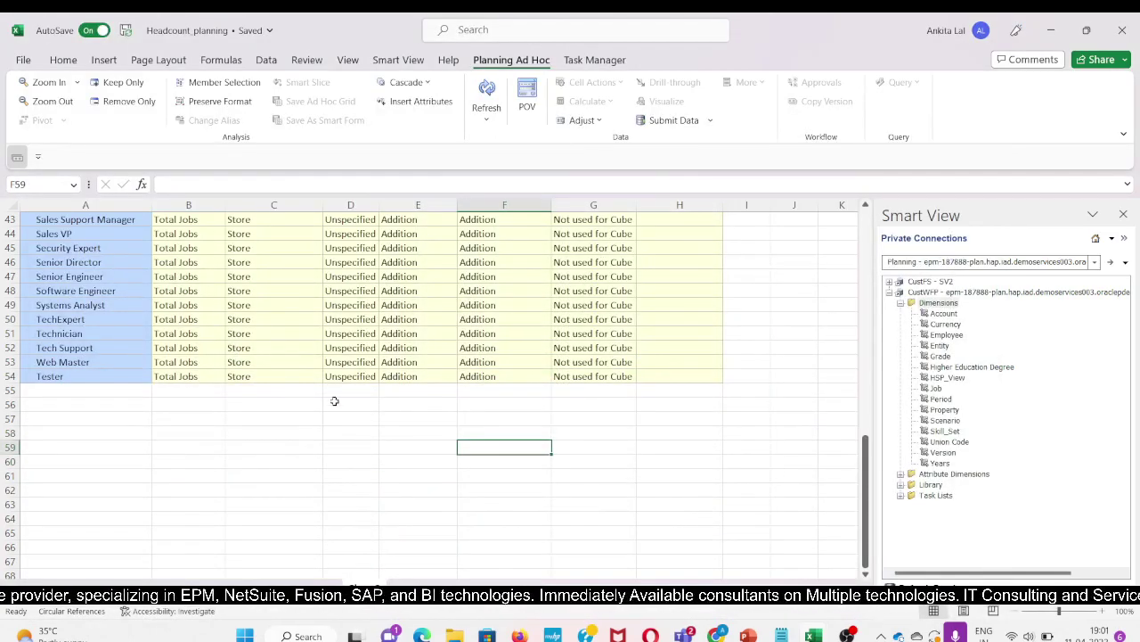
- Switch to the EPM Cloud Planning CustWFP browser window and display the Job dimension
scroll(178, 410, up, 5)
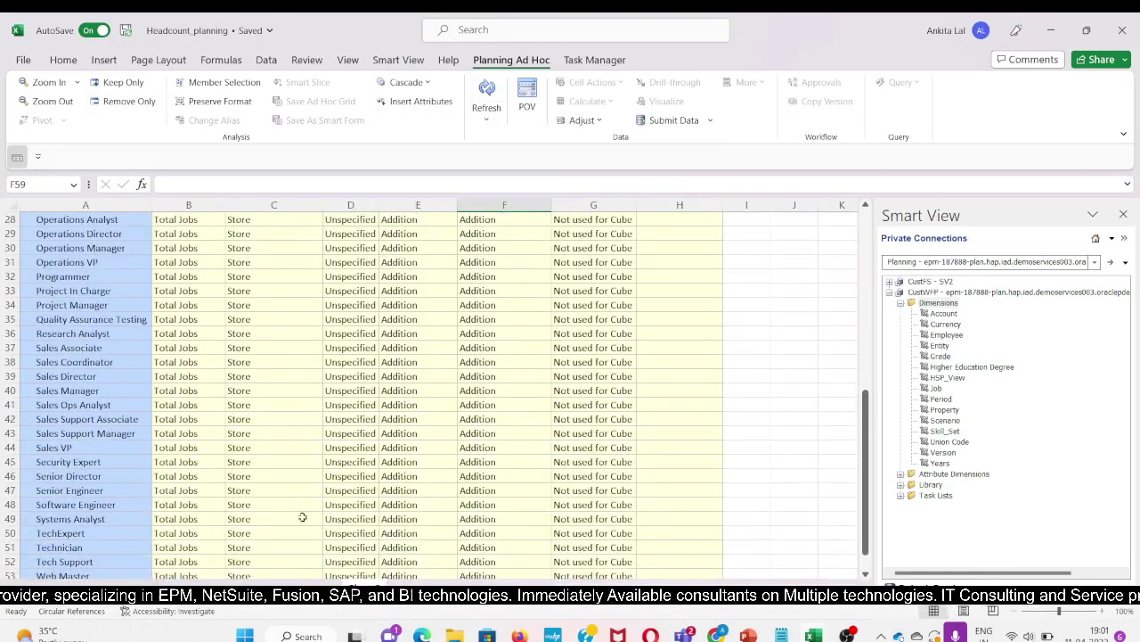
key(alt+Tab)
key(alt+Tab)
key(alt+Tab)
key(alt+Tab)
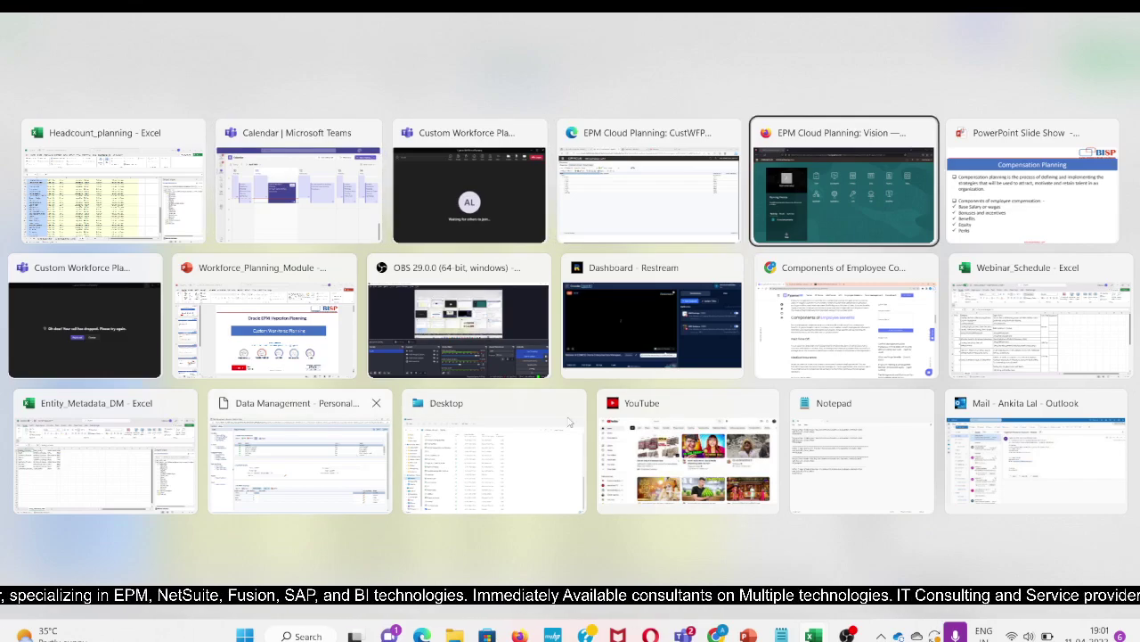
click(577, 193)
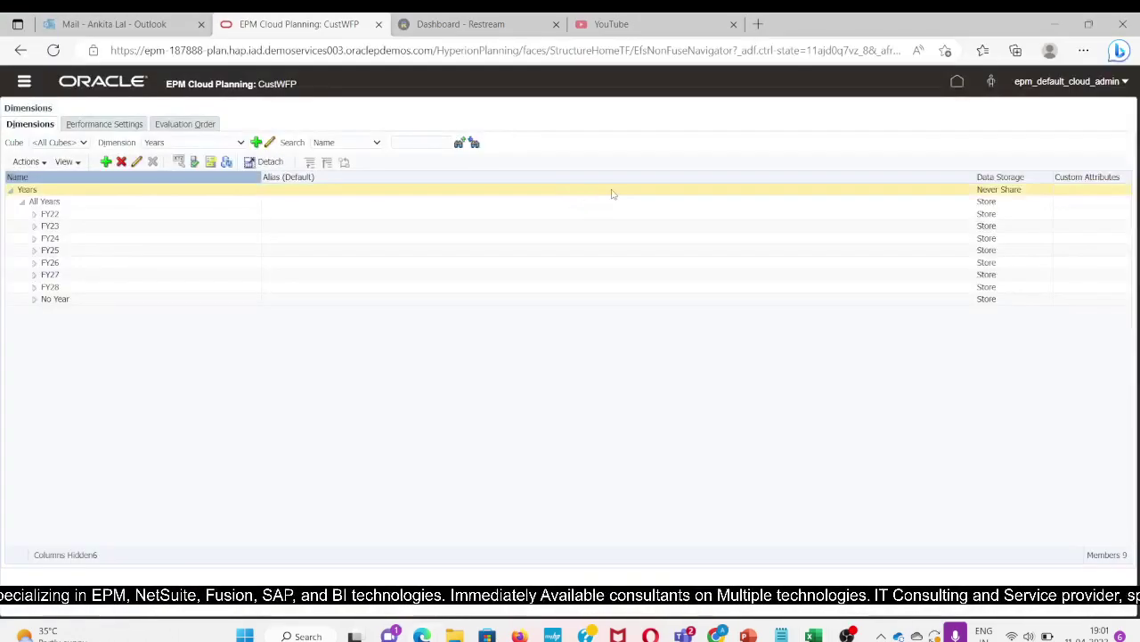
click(193, 143)
click(161, 231)
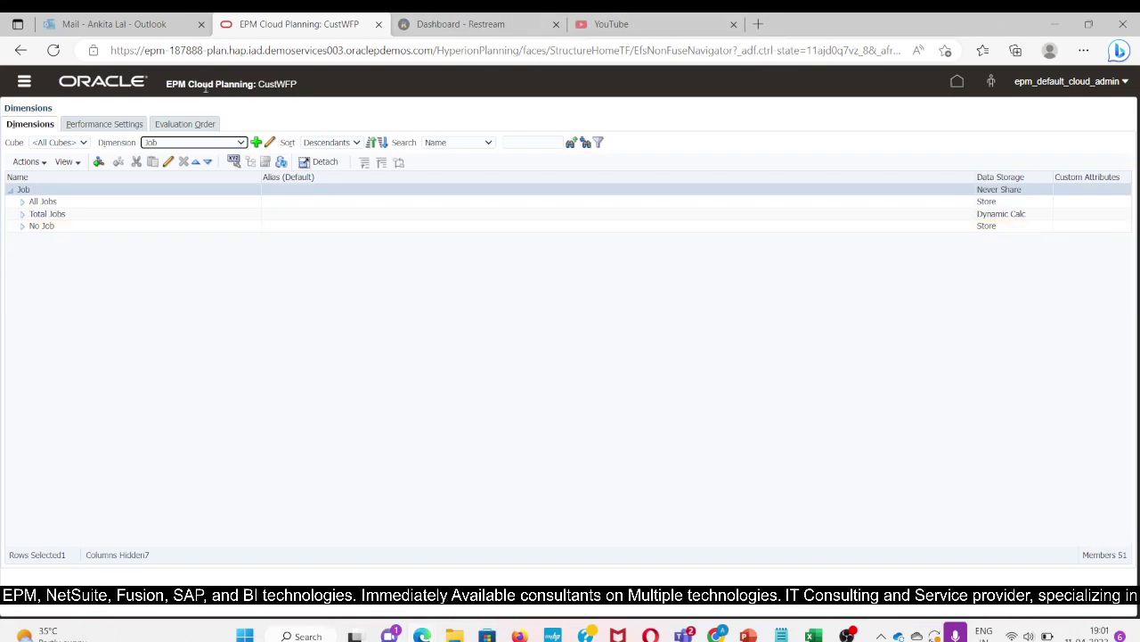
- Filter the Job dimension by the Plan1 cube and expand Total Jobs to review its members
click(53, 142)
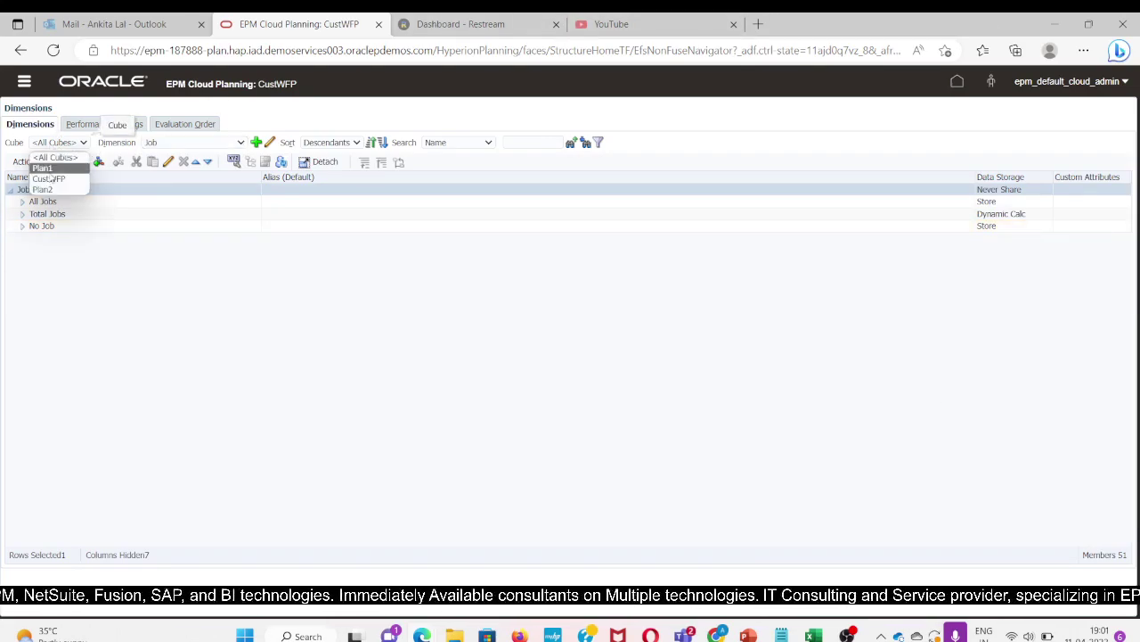
click(49, 167)
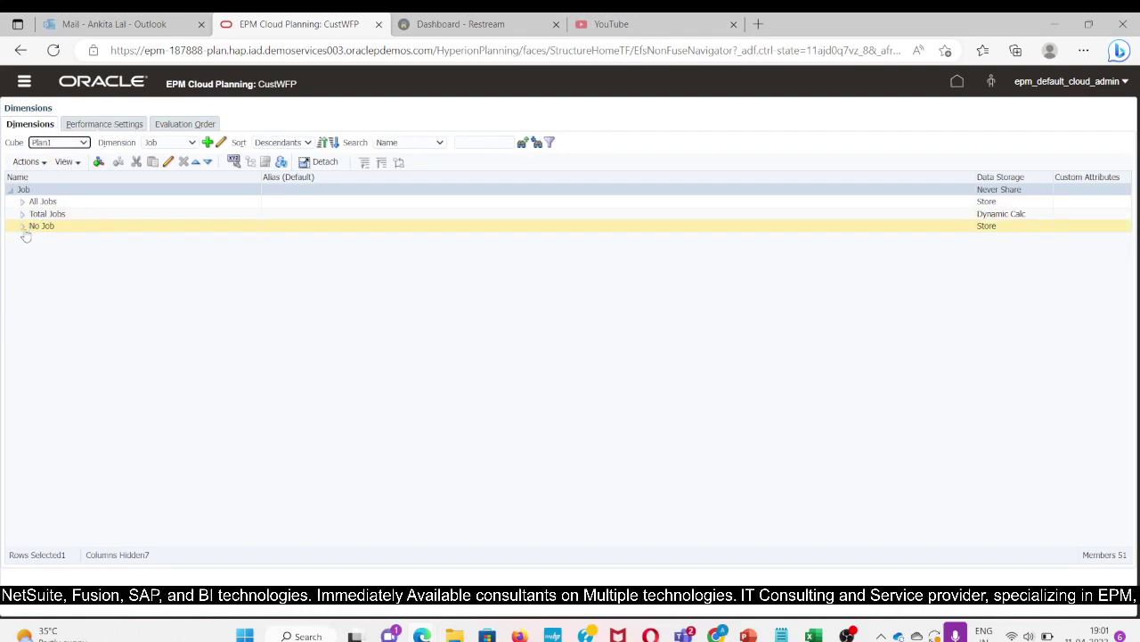
scroll(134, 396, down, 5)
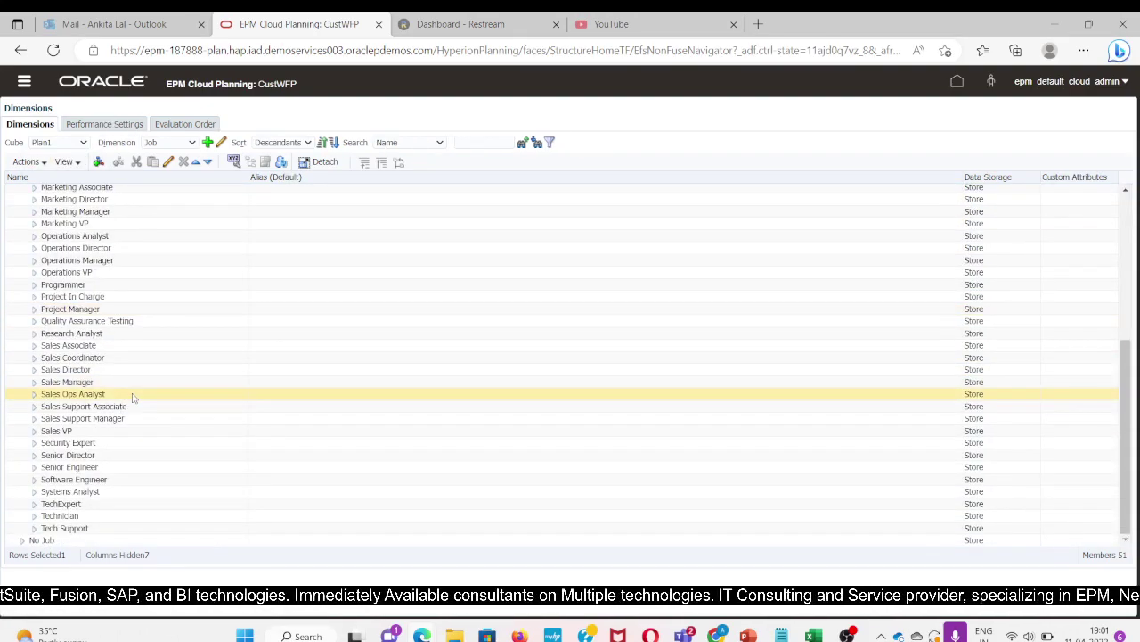
scroll(113, 394, up, 5)
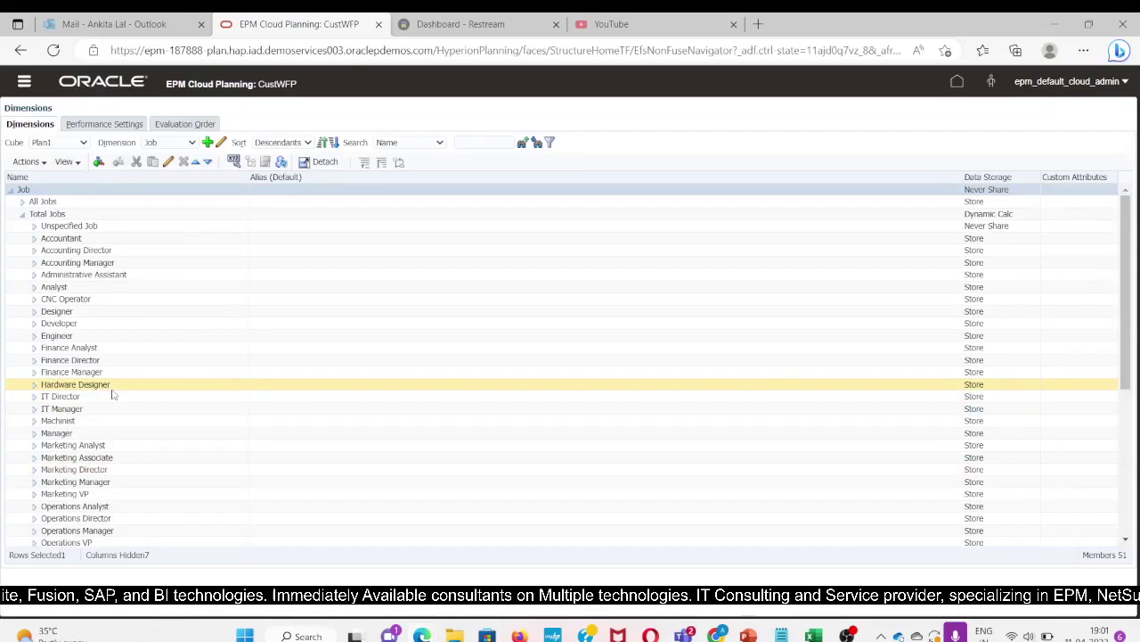
scroll(106, 524, down, 5)
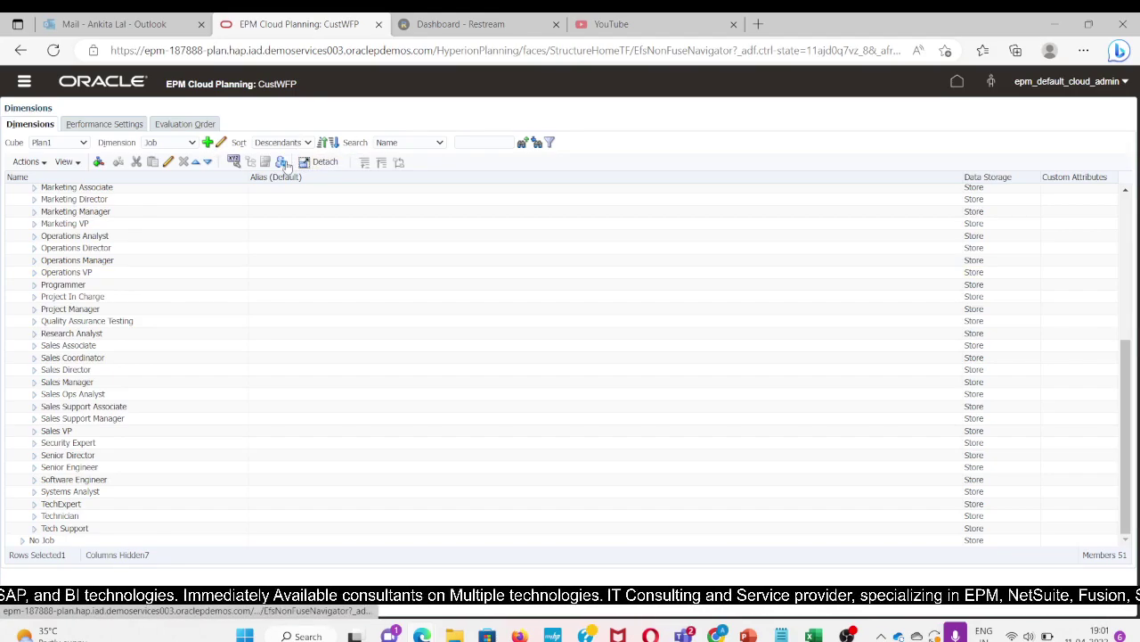
- Refresh the application database from the Dimensions page and recheck the members under Total Jobs
click(282, 163)
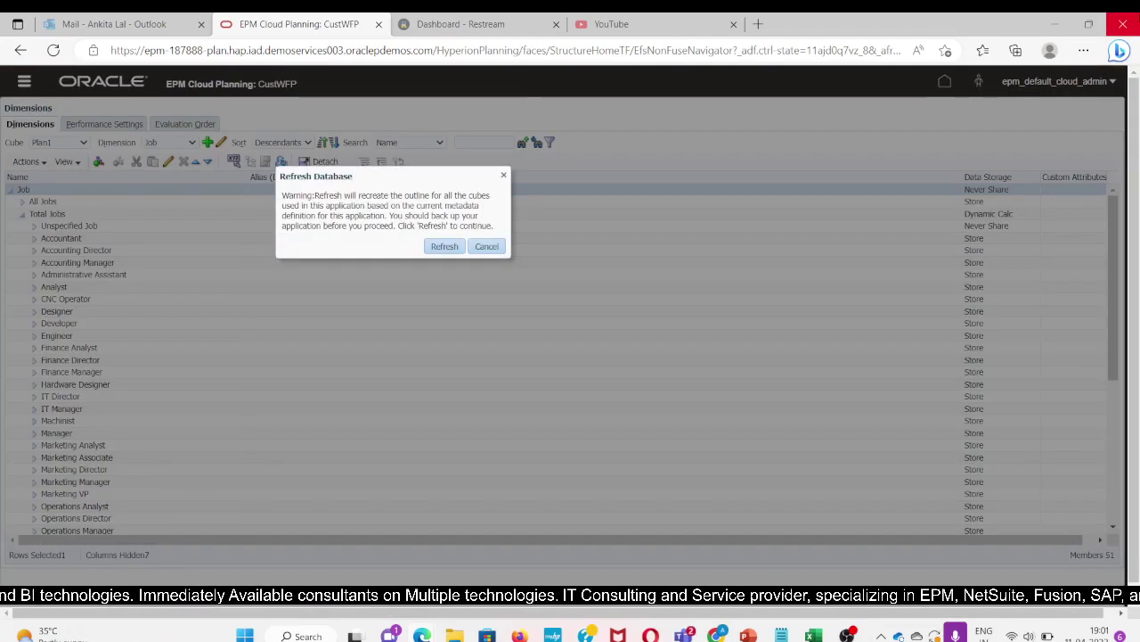
click(442, 247)
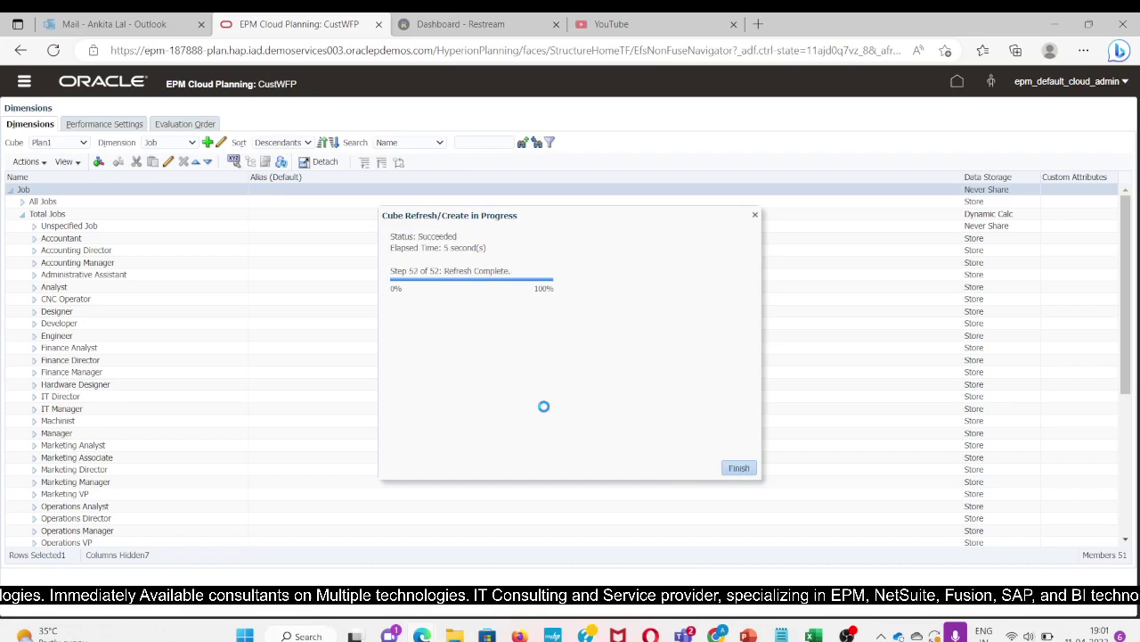
click(735, 472)
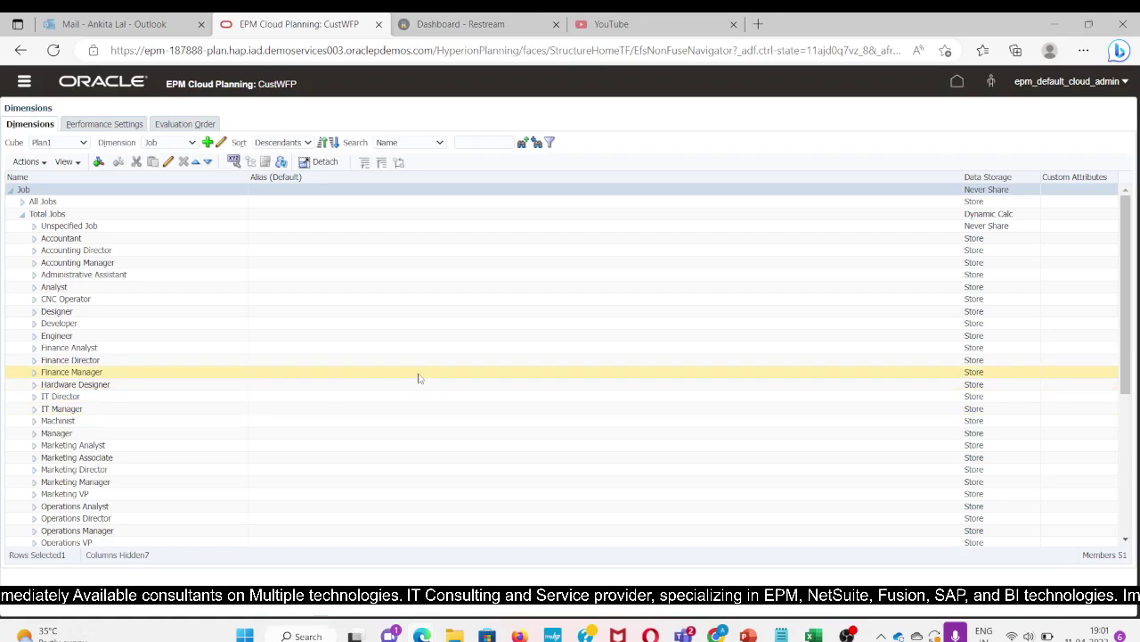
scroll(419, 378, down, 7)
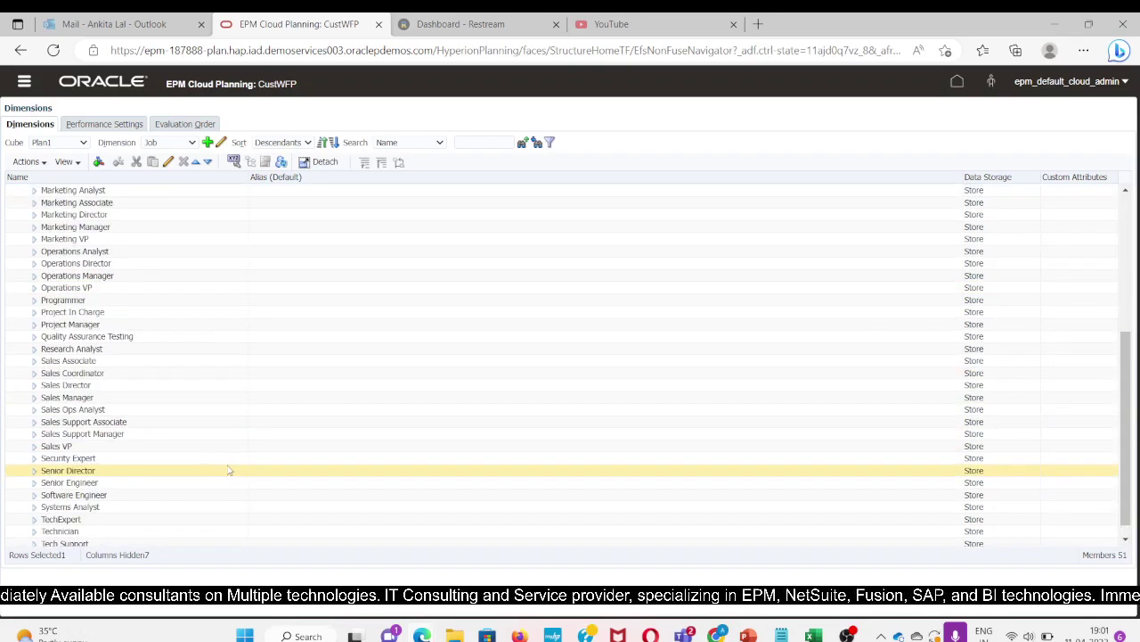
scroll(164, 523, up, 7)
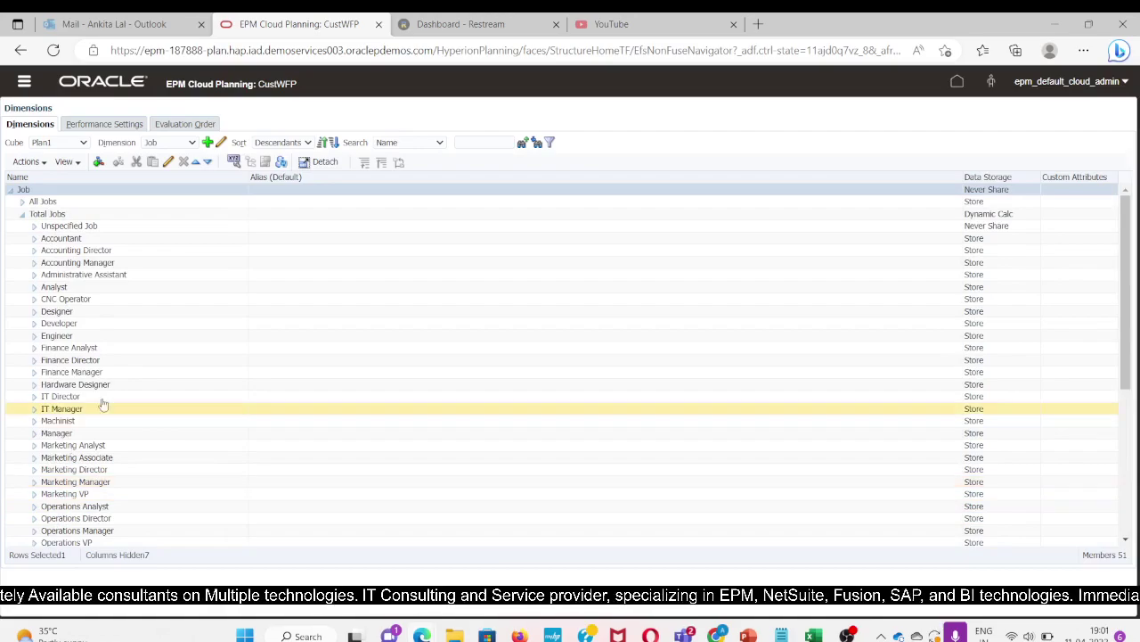
scroll(228, 408, down, 7)
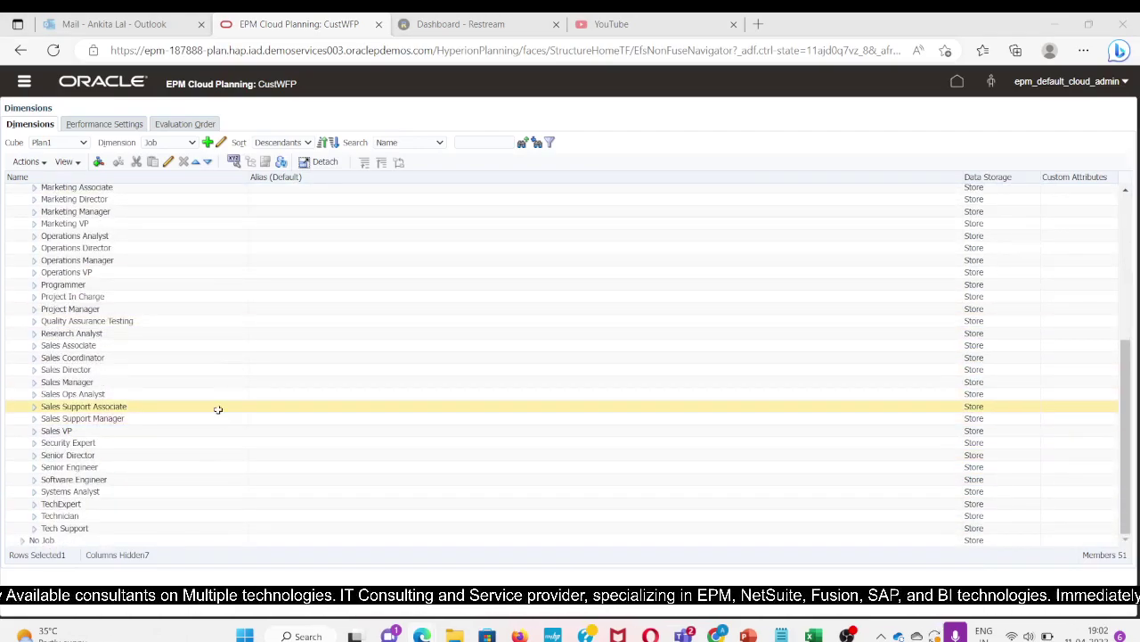
- Switch back to the Headcount_planning workbook in Excel and set Web Master's default data storage to Never Share
key(alt+Tab)
scroll(259, 413, up, 4)
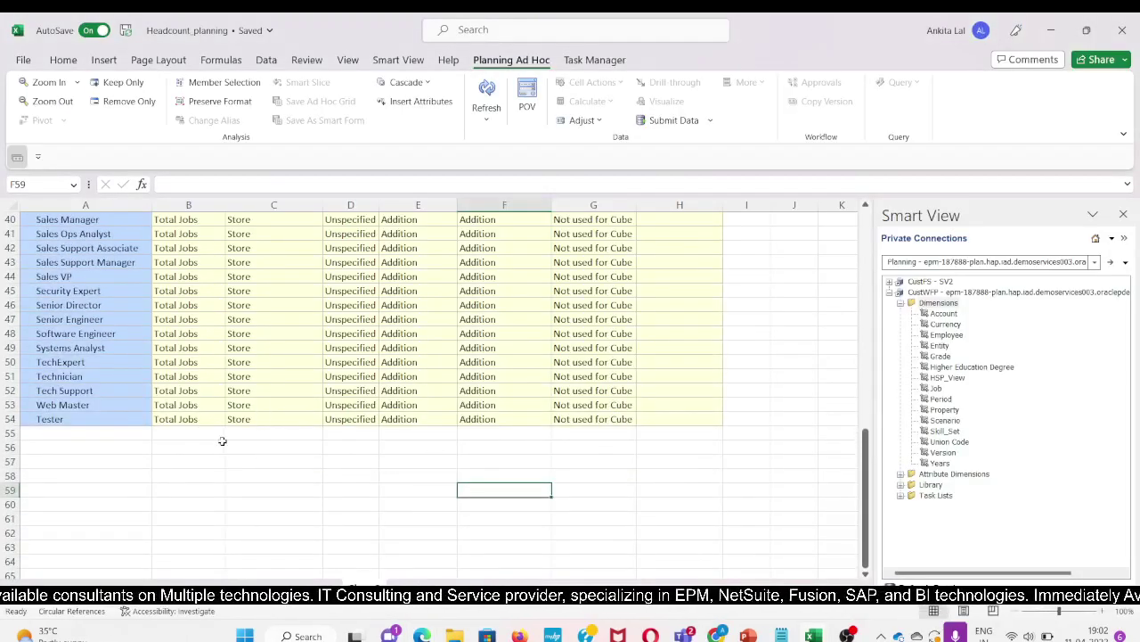
click(256, 405)
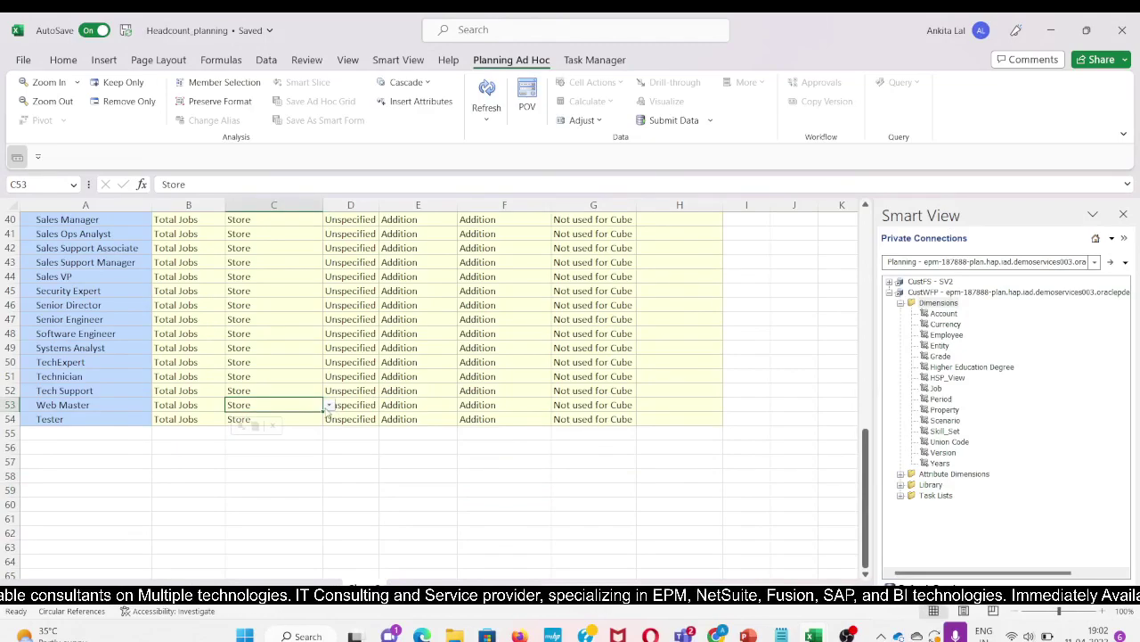
click(330, 405)
key(Escape)
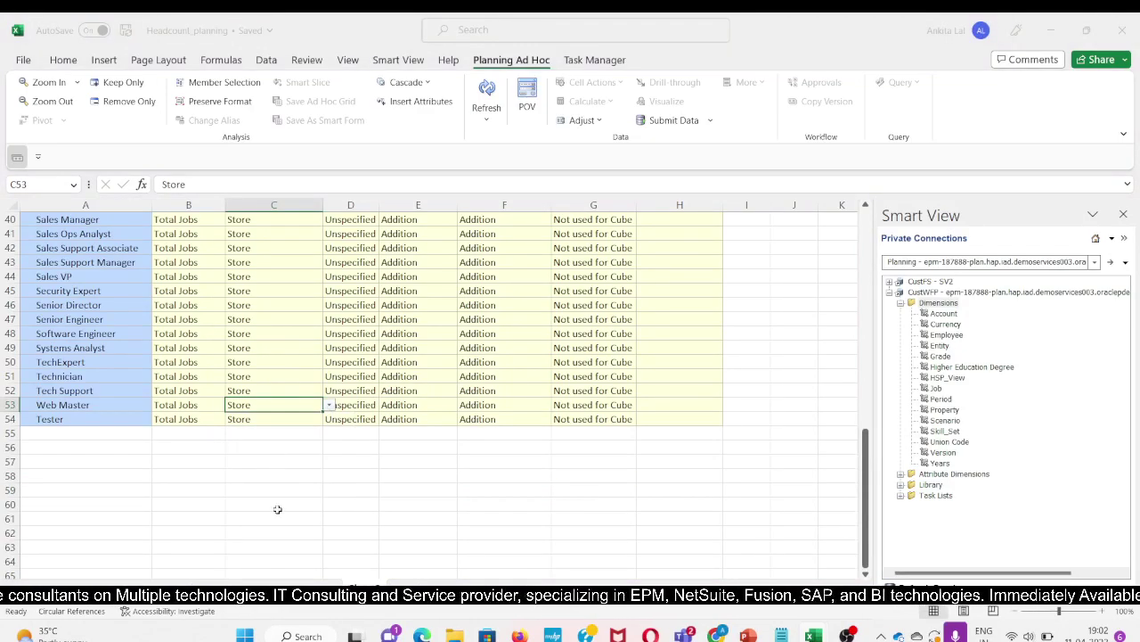
click(277, 508)
- Set Web Master's default data storage to Store
click(272, 406)
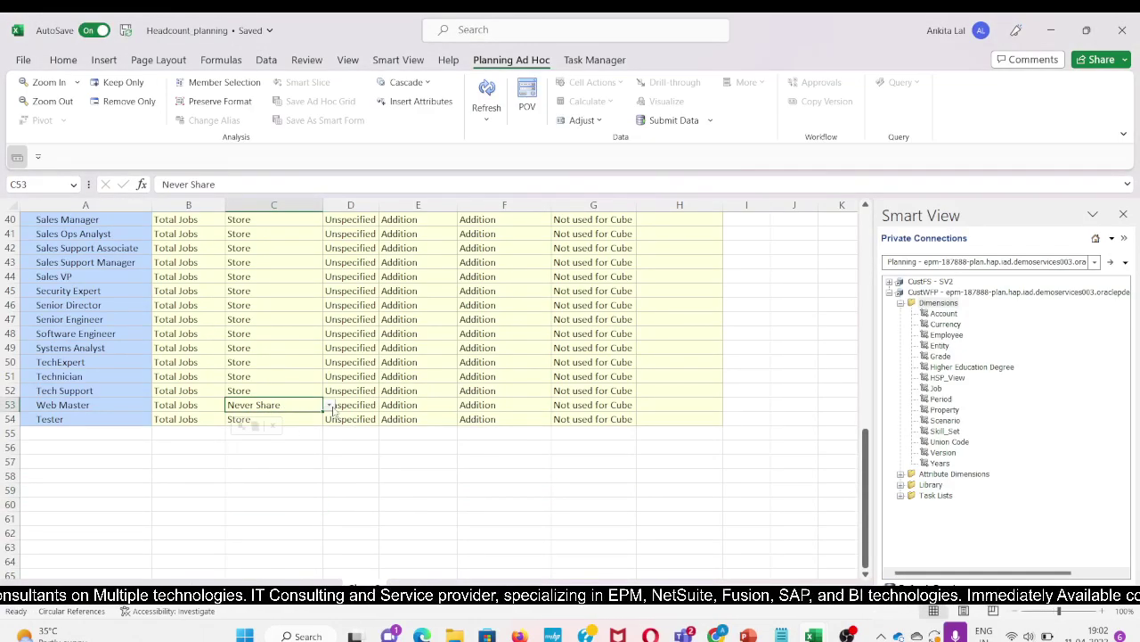
click(329, 406)
key(Escape)
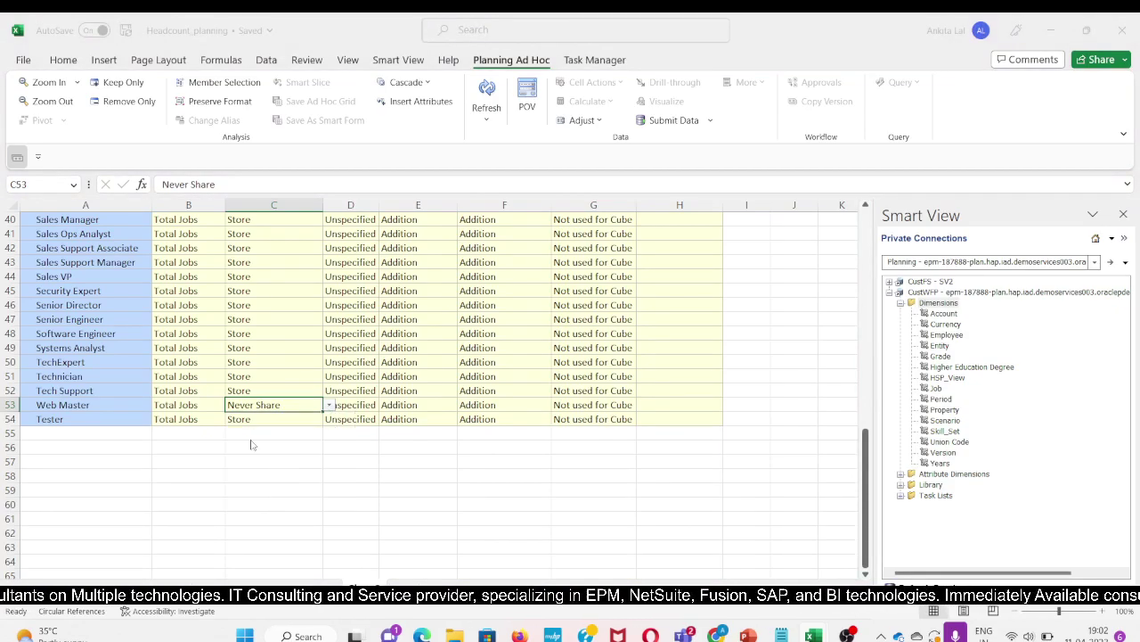
click(418, 475)
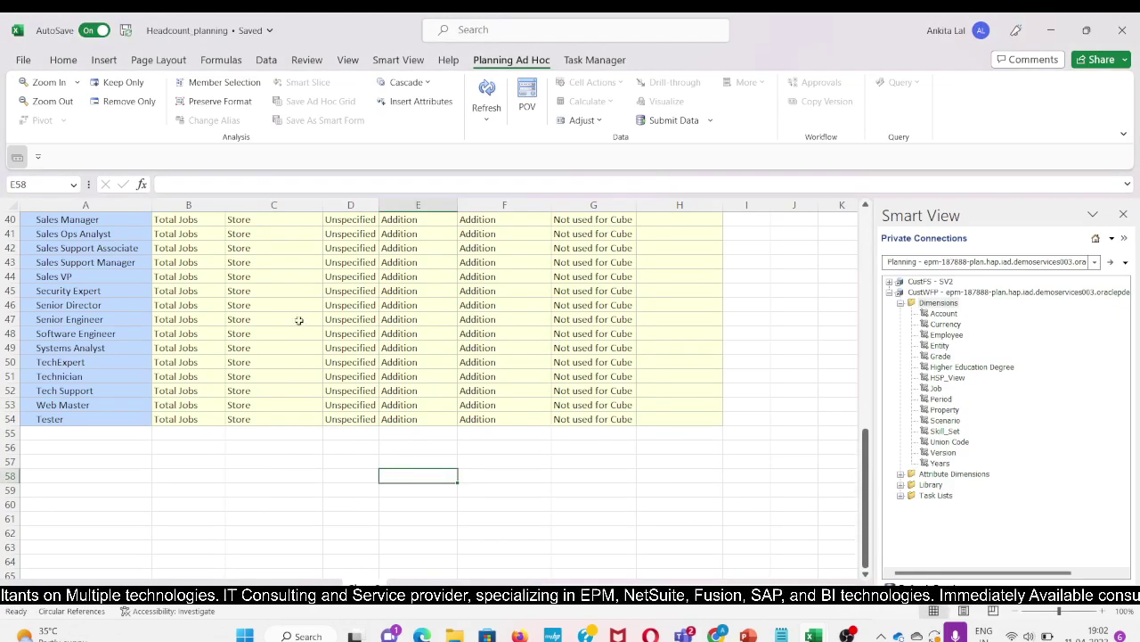
- Submit the Job member changes to Planning and refresh the CustWFP application with the Database option selected
click(664, 123)
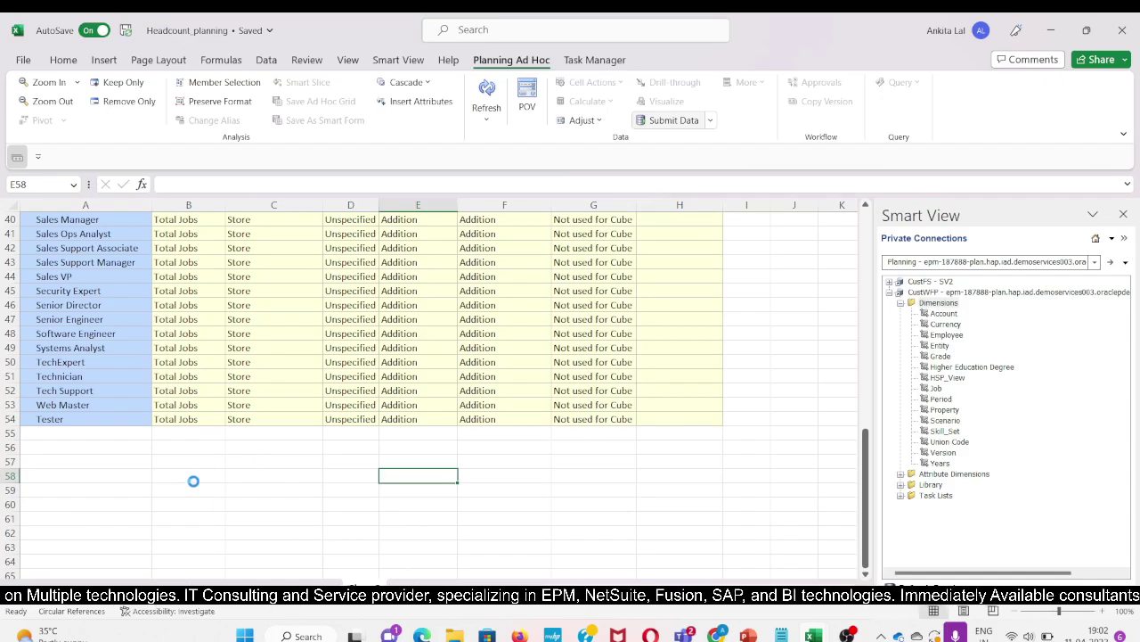
right_click(942, 304)
click(961, 311)
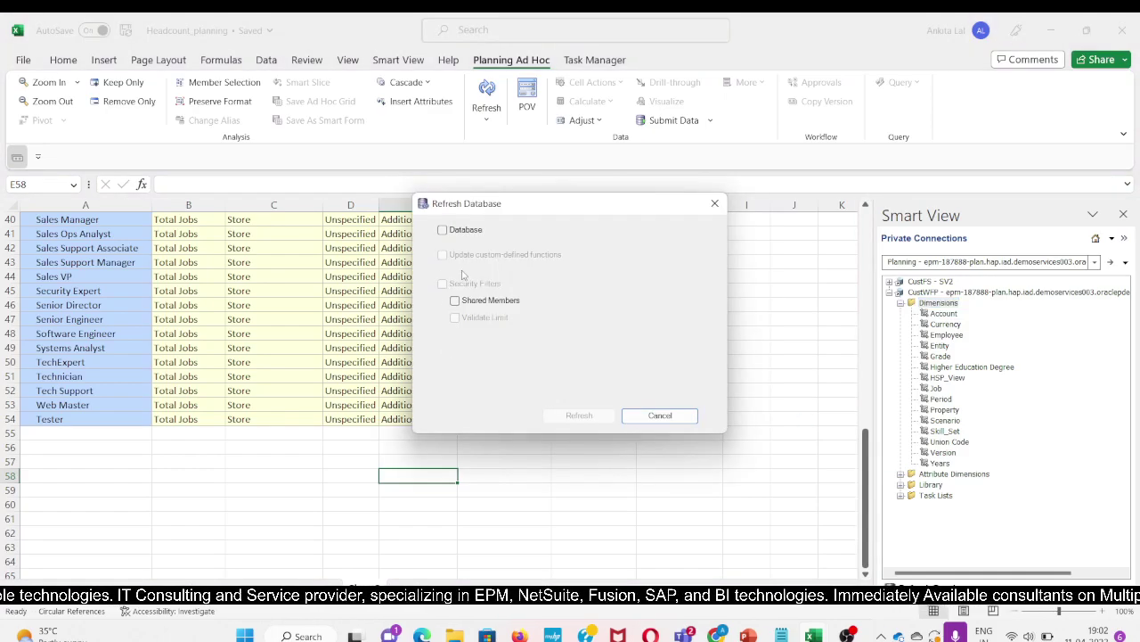
click(443, 229)
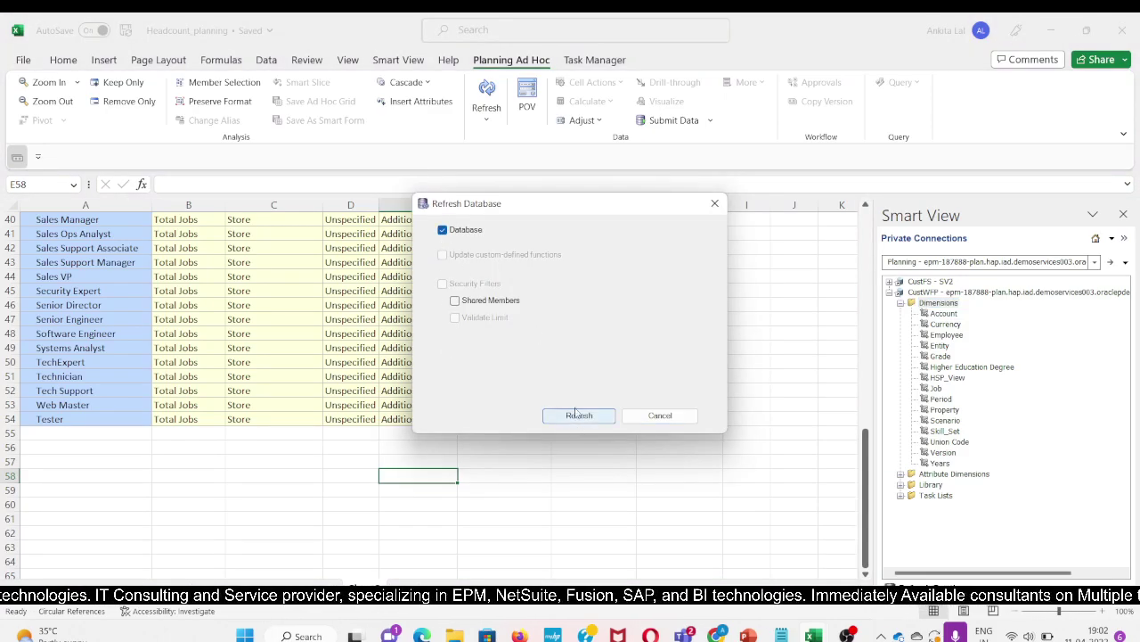
click(578, 416)
click(626, 389)
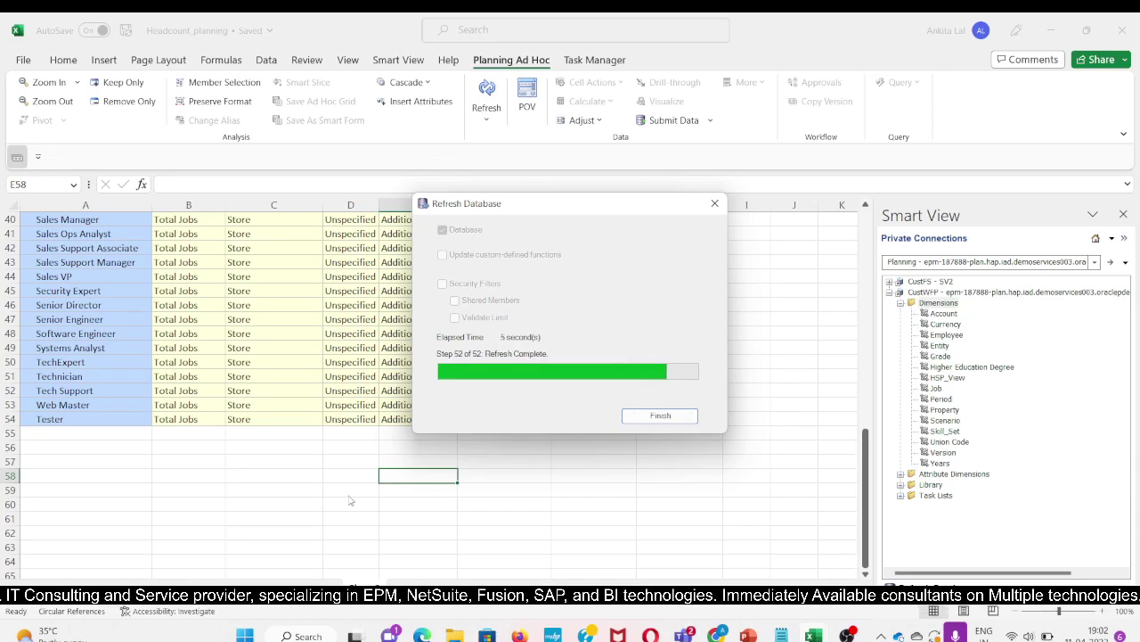
click(670, 416)
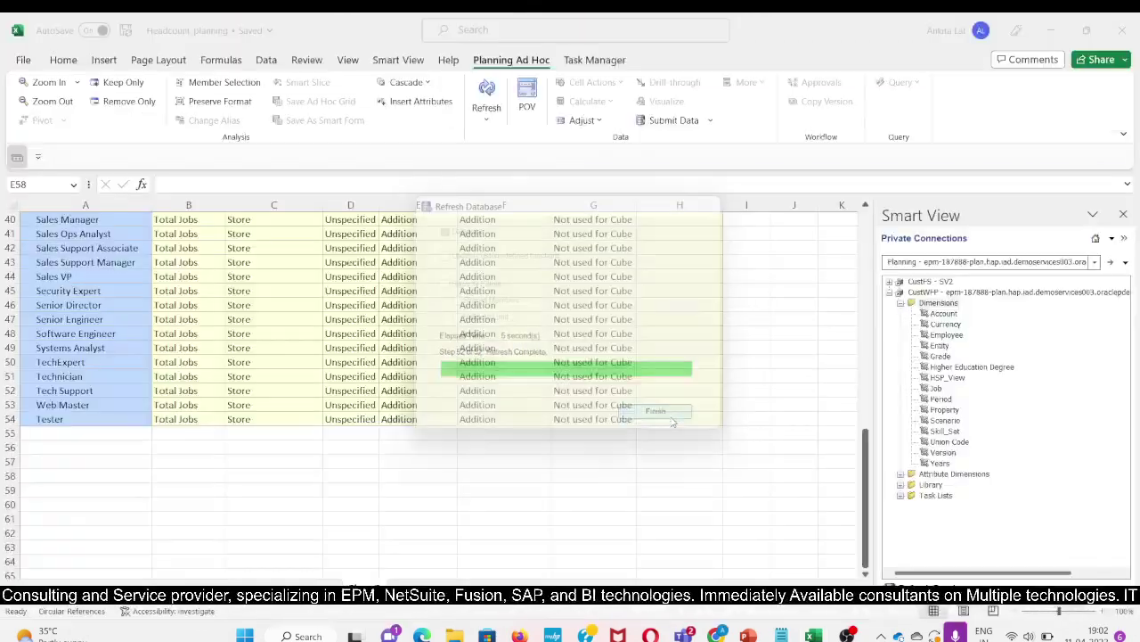
click(526, 524)
scroll(526, 504, up, 7)
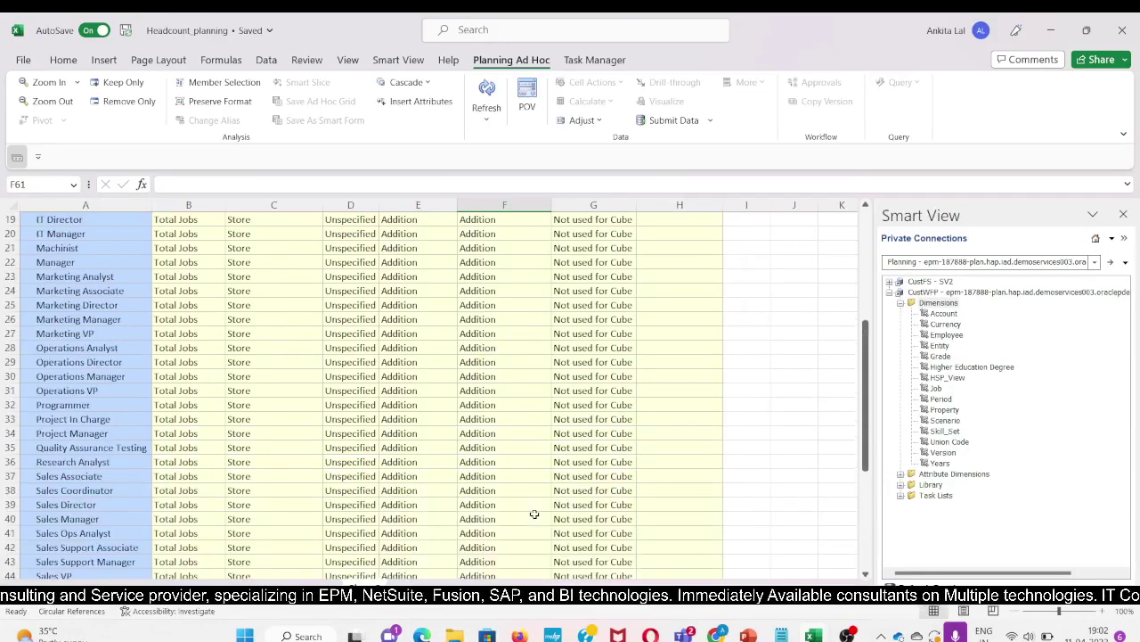
- Switch to the CustWFP Dimensions page in the browser and search the Job dimension by name for "tester"
key(alt+Tab)
scroll(455, 376, up, 8)
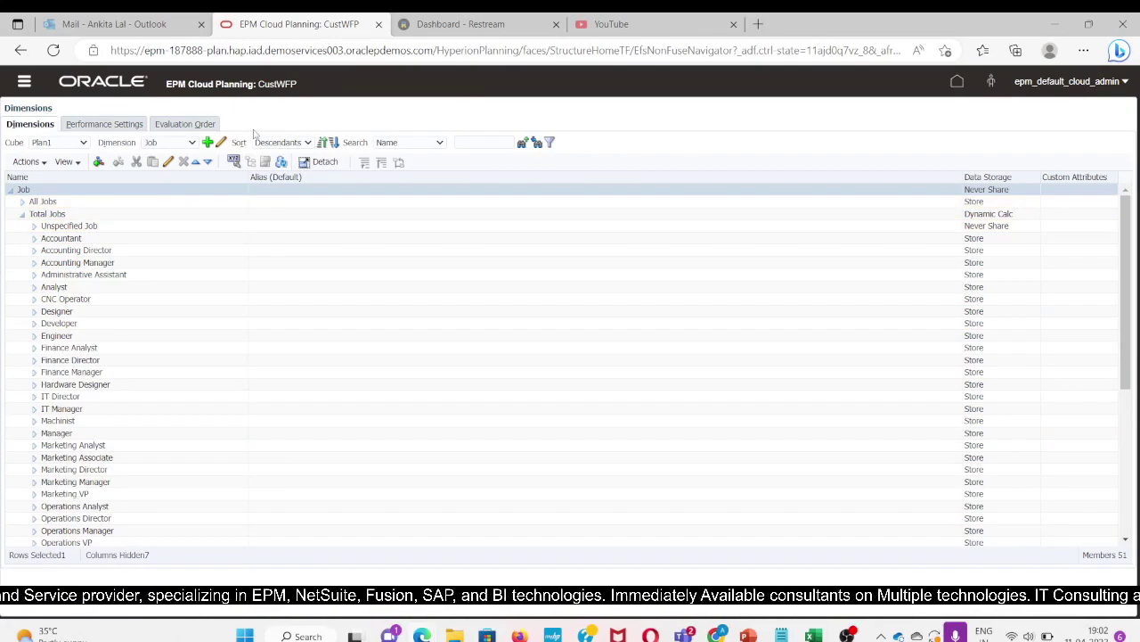
scroll(278, 325, down, 5)
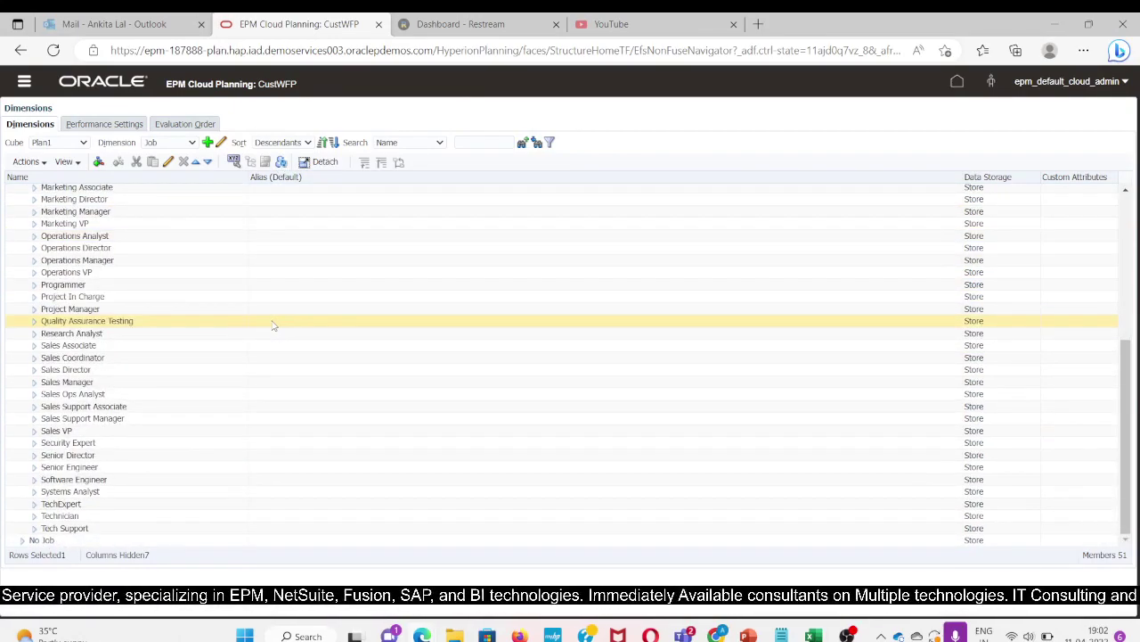
scroll(275, 326, up, 5)
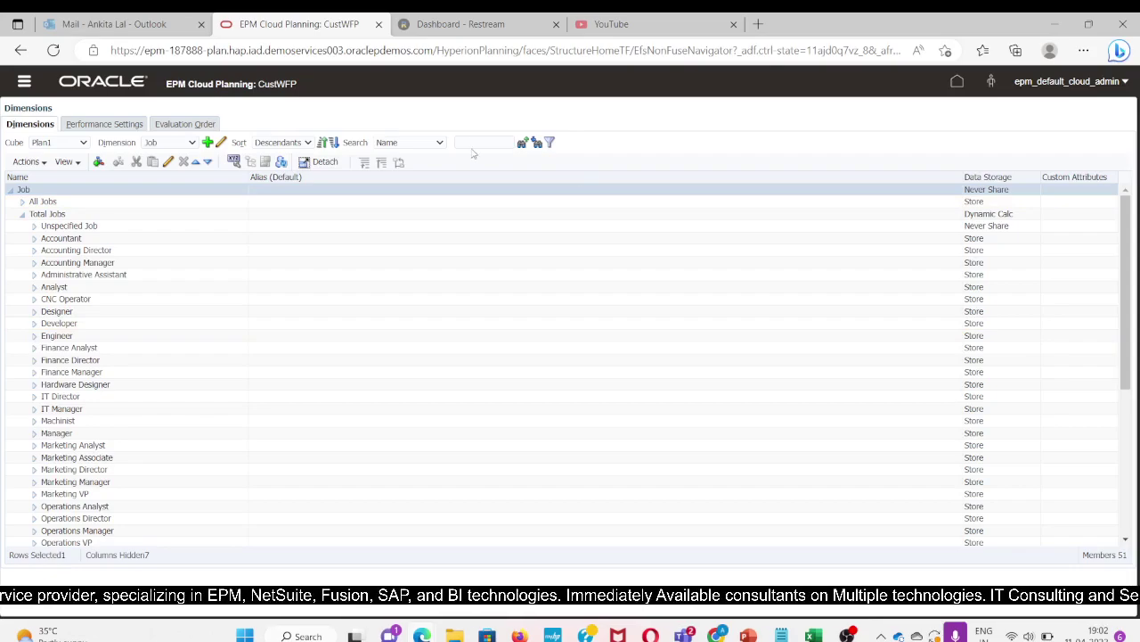
click(475, 143)
text(tester)
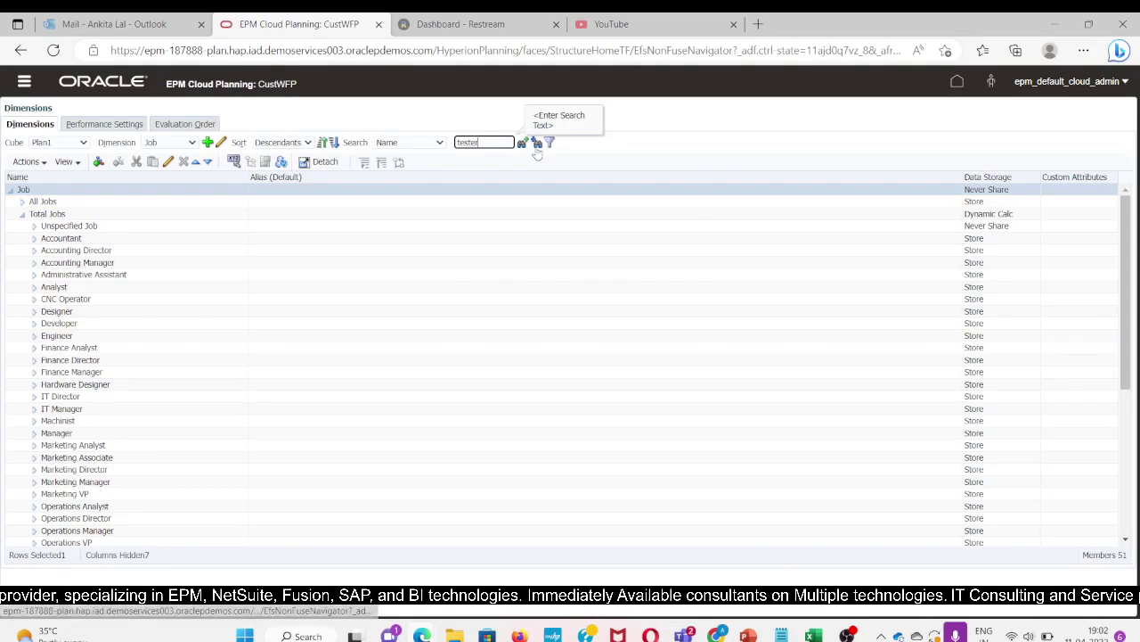
click(536, 145)
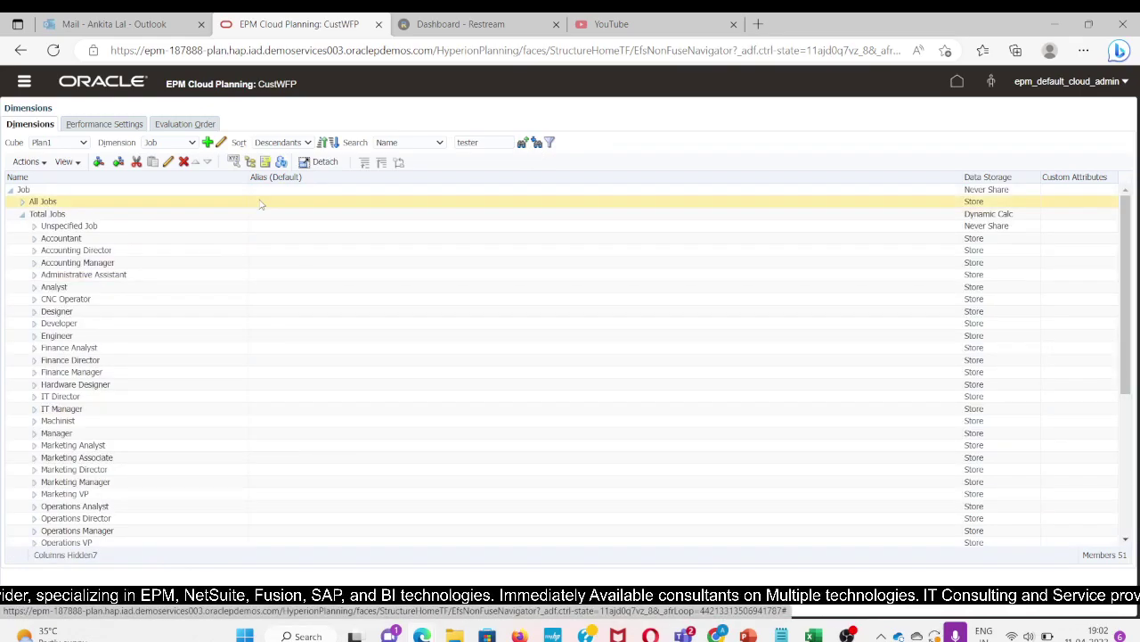
scroll(268, 294, down, 5)
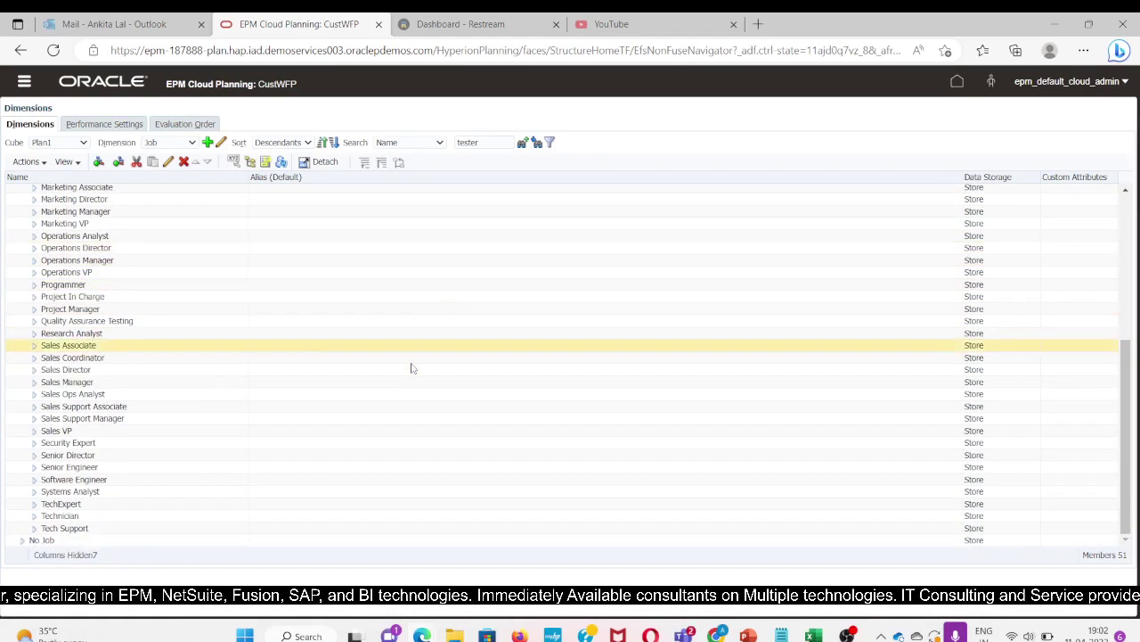
scroll(355, 374, up, 5)
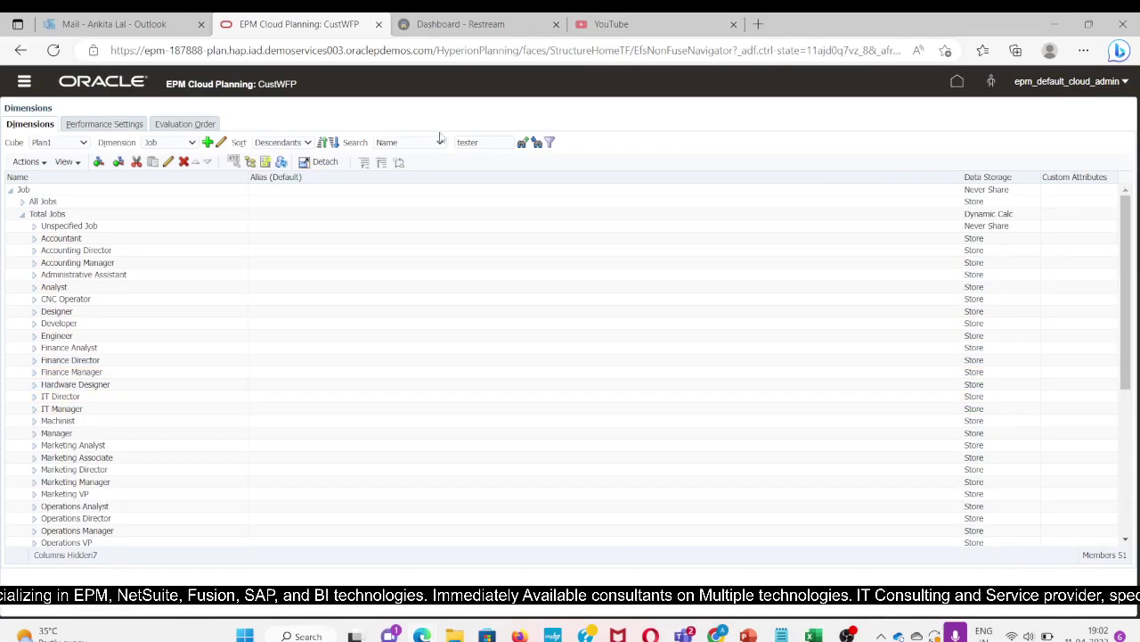
- Set the member search scope to Both and repeat the search for "tester" in the Job dimension
click(406, 144)
click(389, 177)
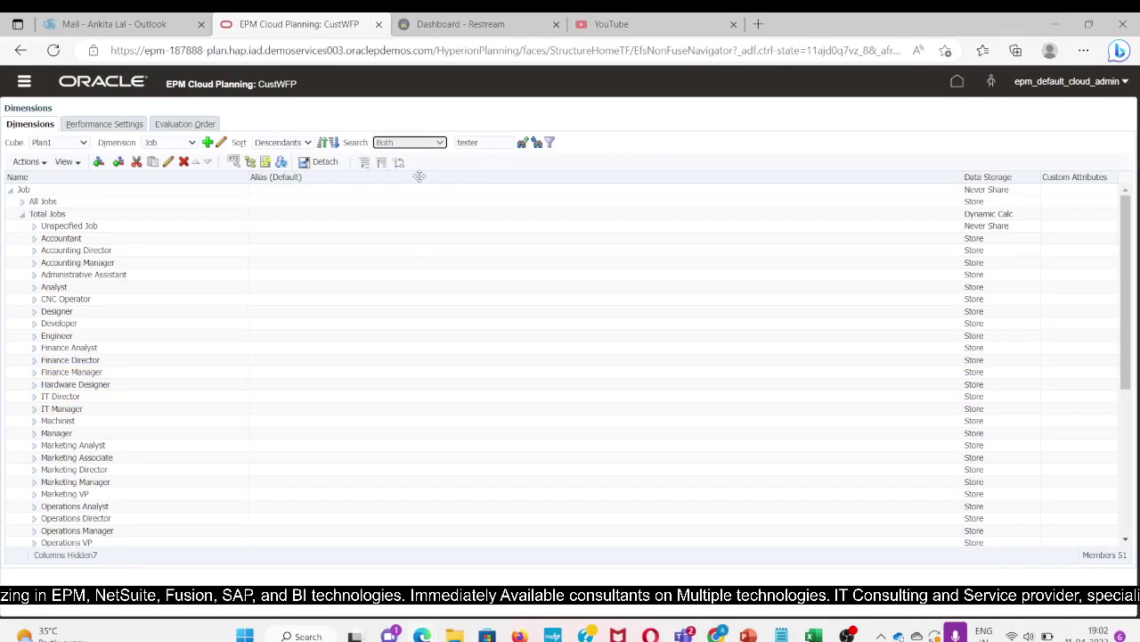
click(537, 144)
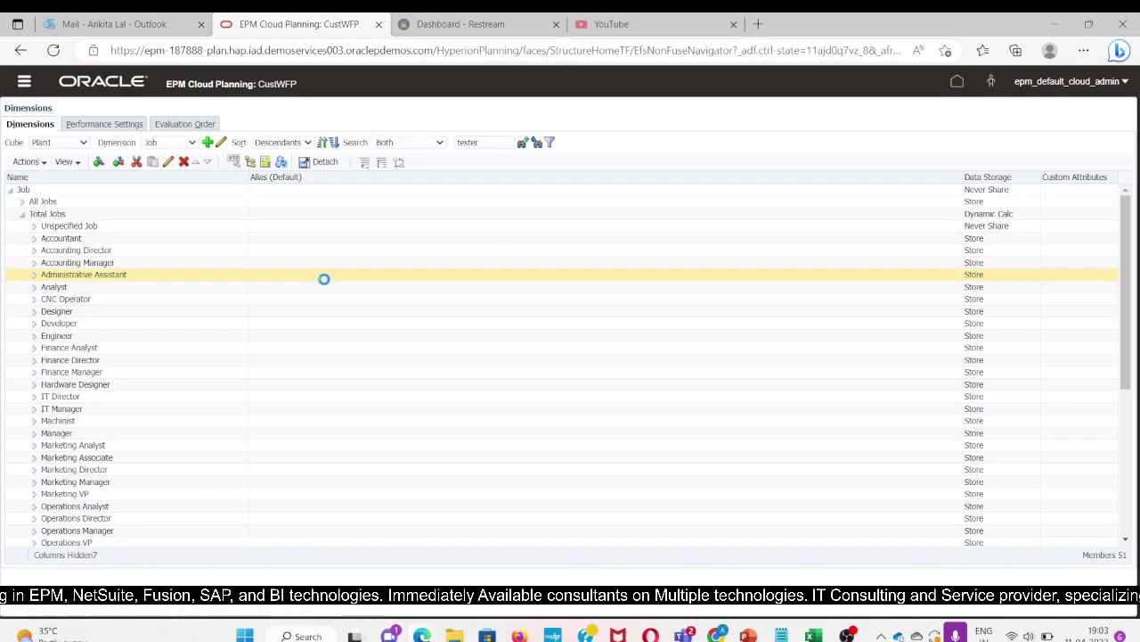
scroll(324, 282, down, 6)
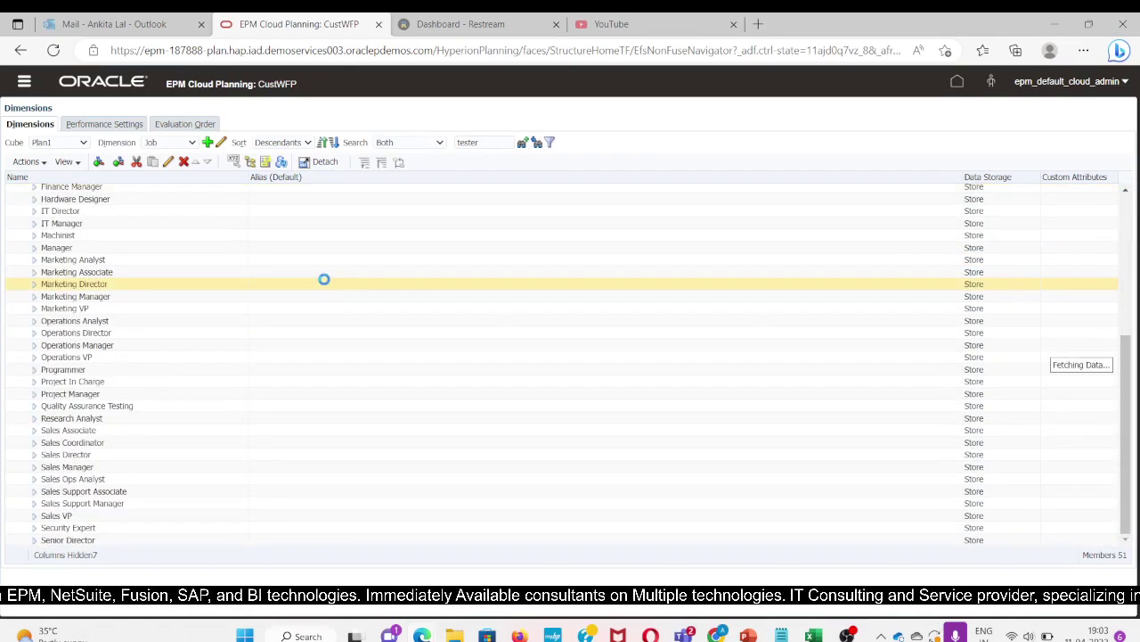
scroll(325, 284, up, 8)
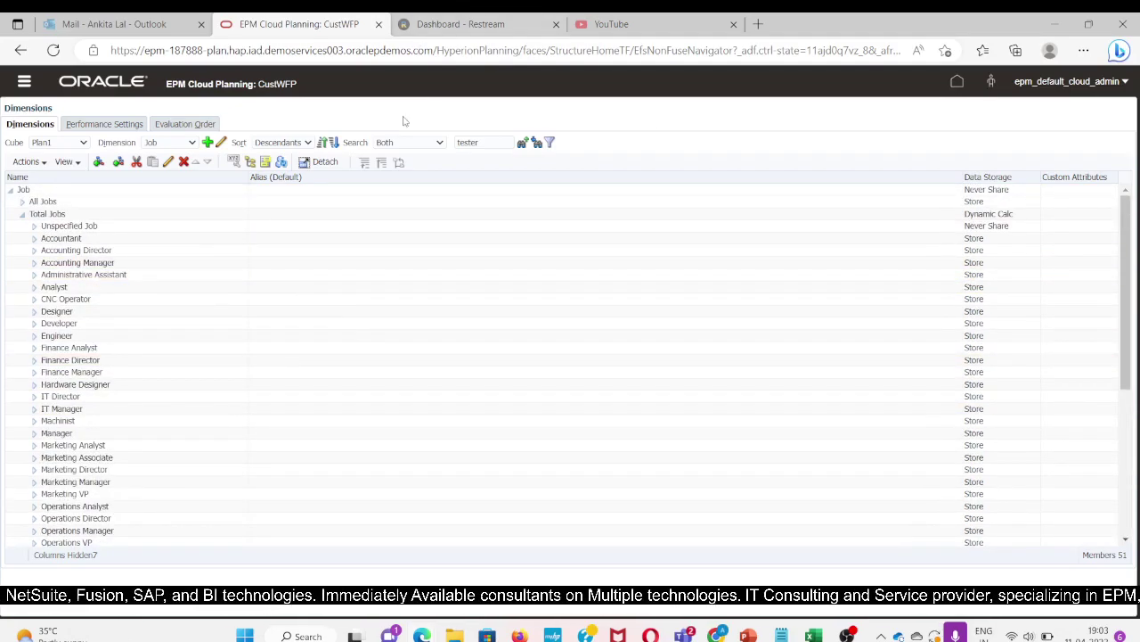
click(536, 140)
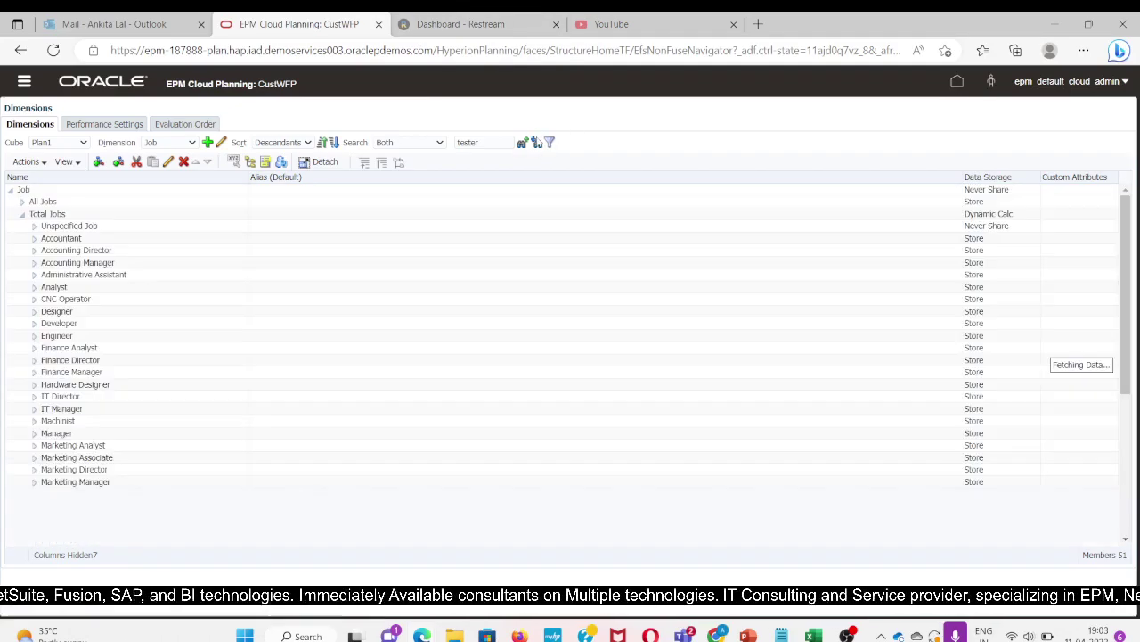
- Filter the Job dimension by the CustWFP cube and expand Total Jobs to review its members
click(51, 143)
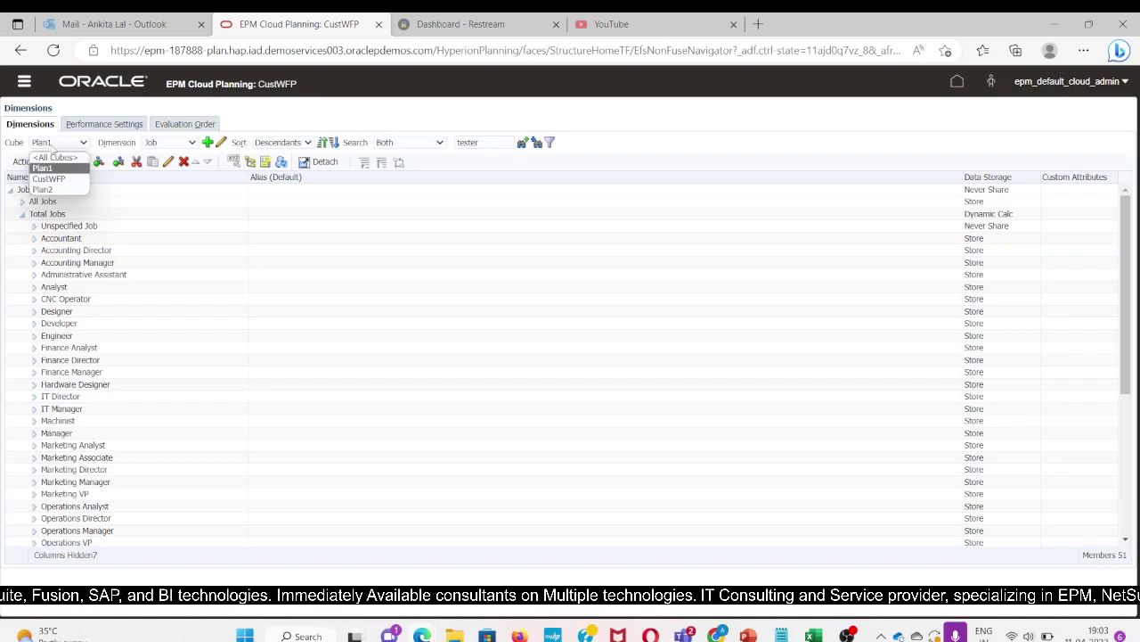
click(53, 178)
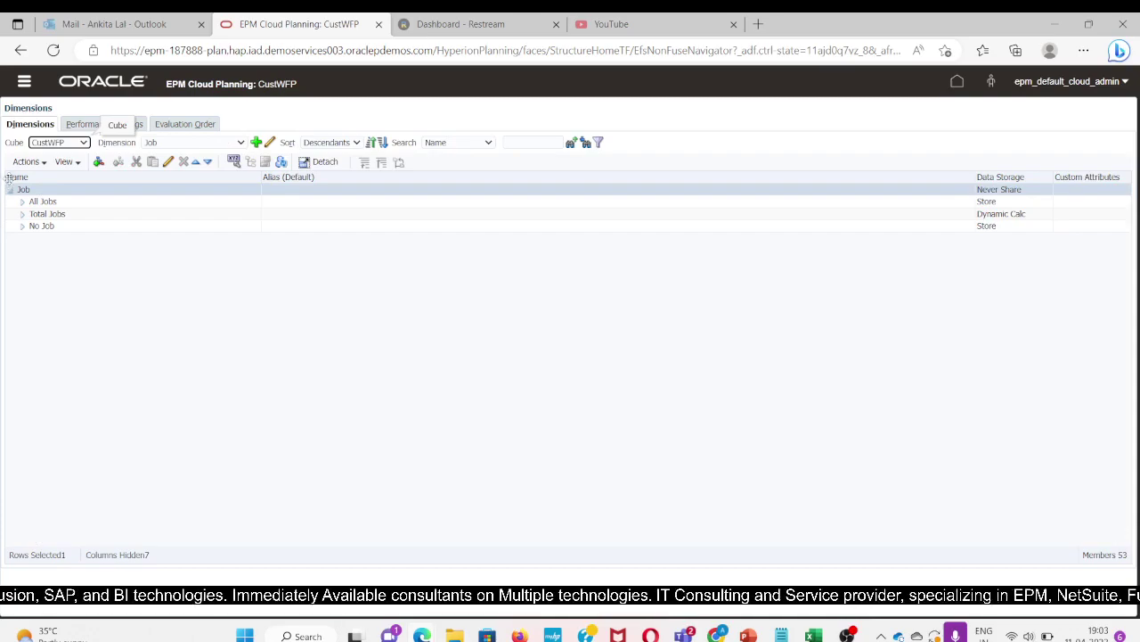
click(21, 216)
scroll(116, 384, down, 5)
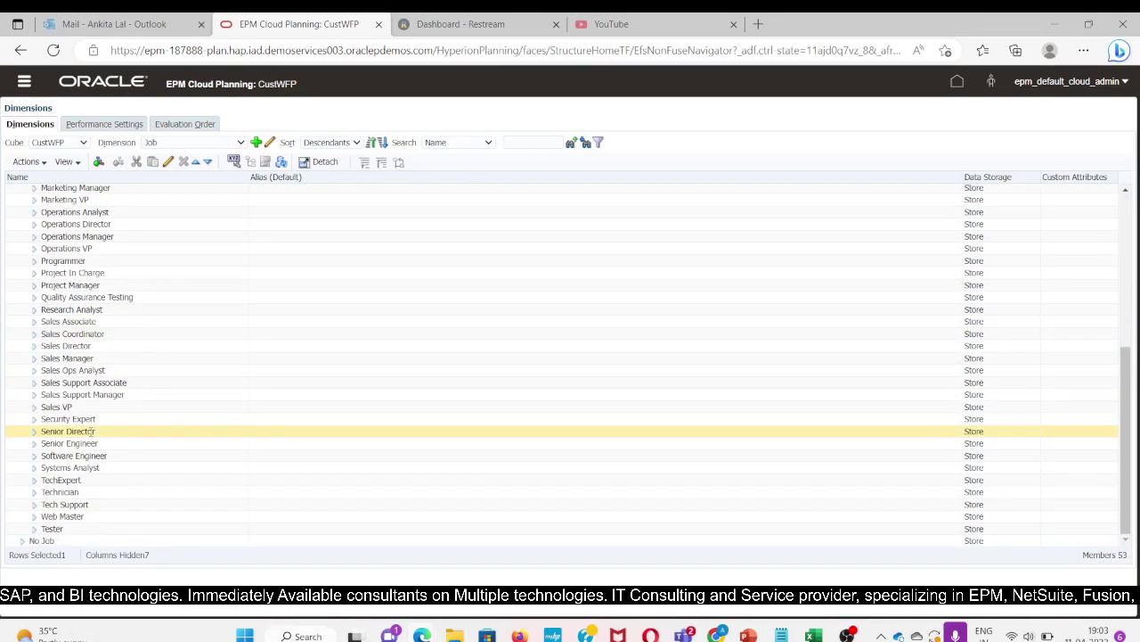
scroll(93, 431, up, 5)
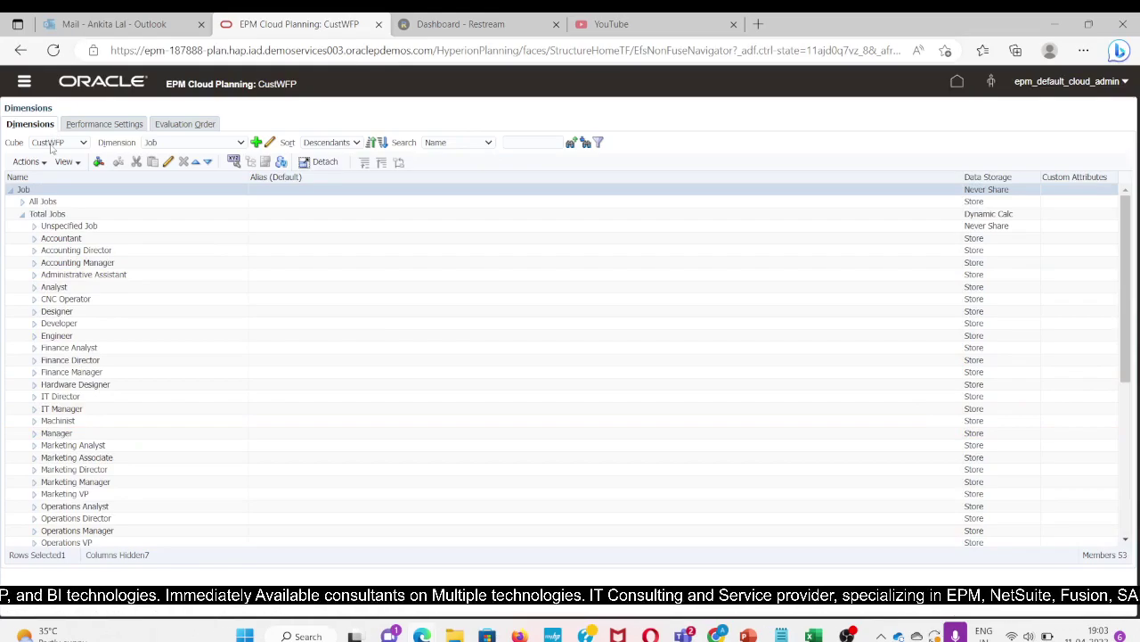
- Return the cube filter to Plan1 and check the Web Master and Tester members under Total Jobs
click(50, 149)
click(54, 166)
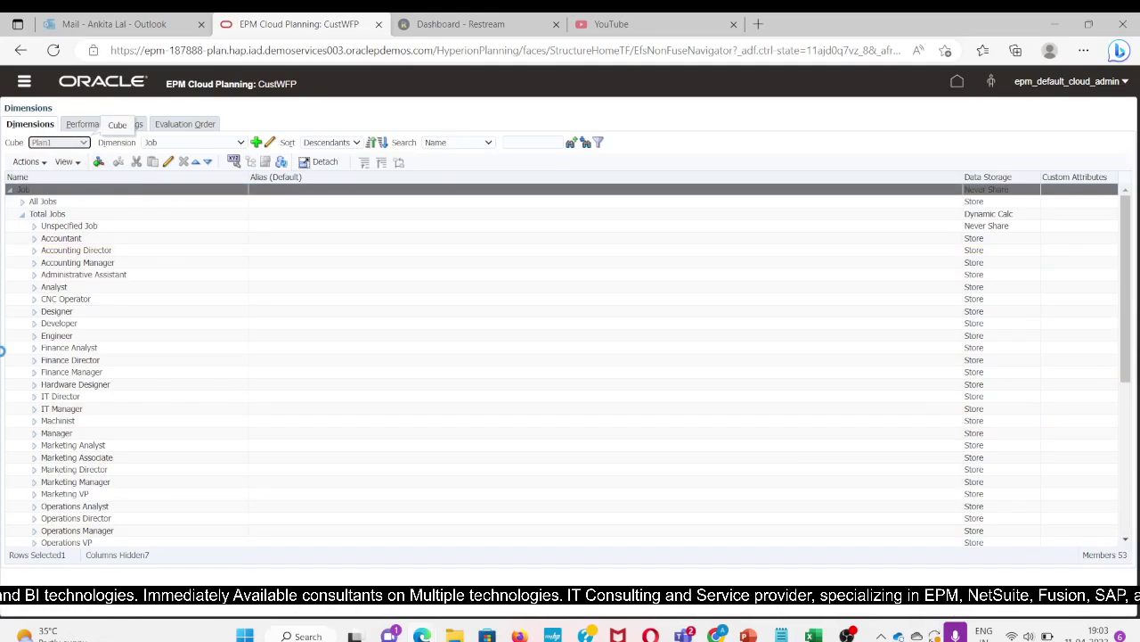
click(22, 214)
scroll(148, 267, down, 5)
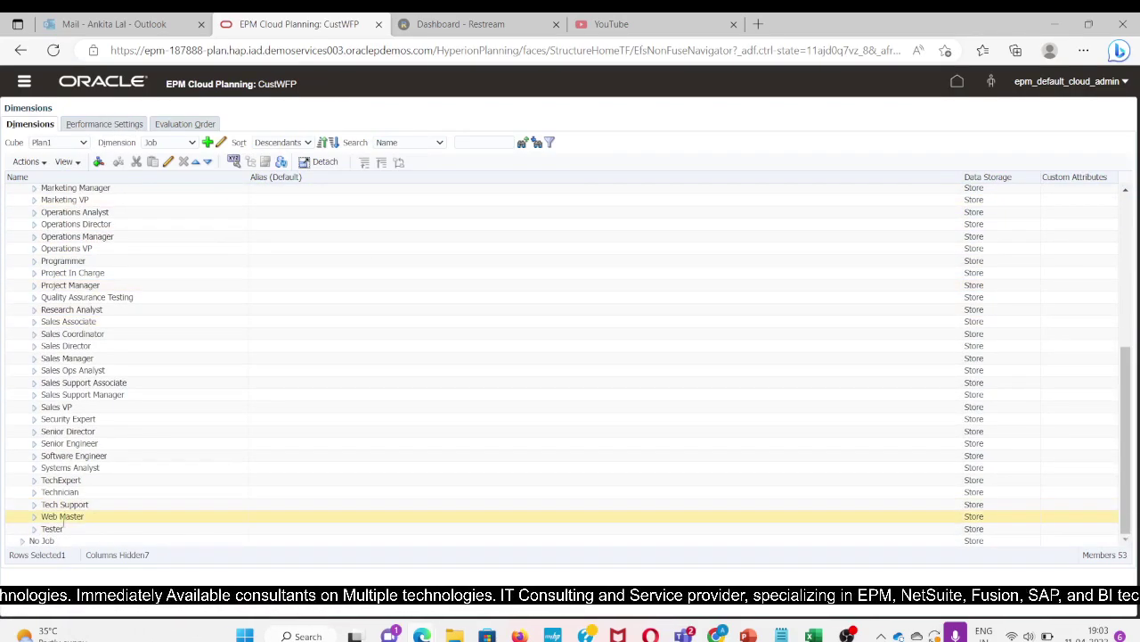
click(70, 517)
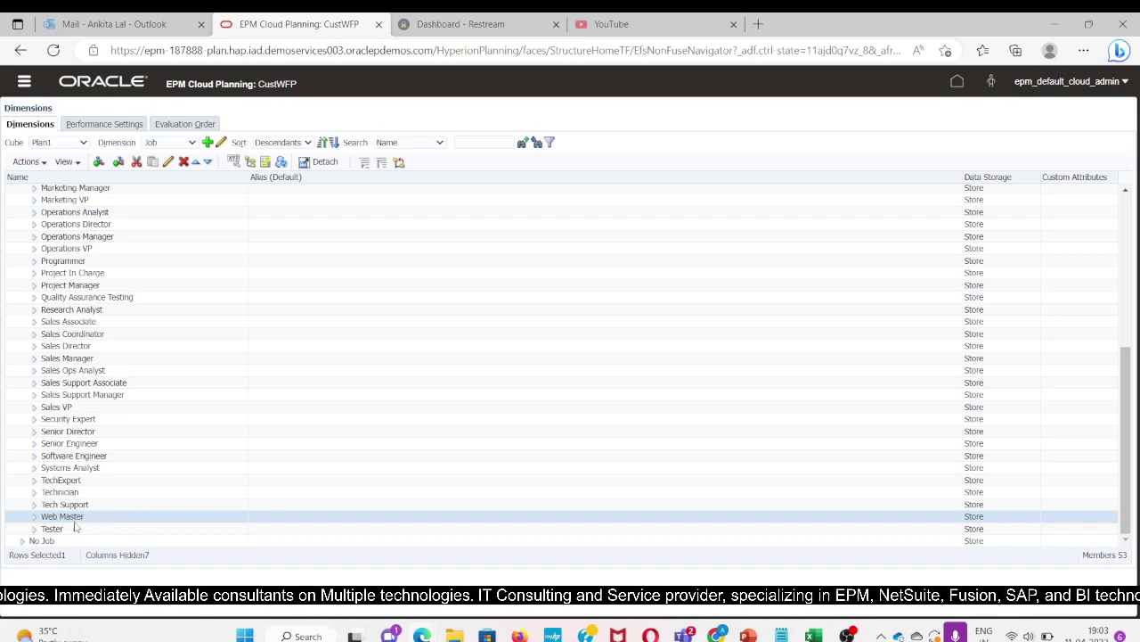
click(62, 529)
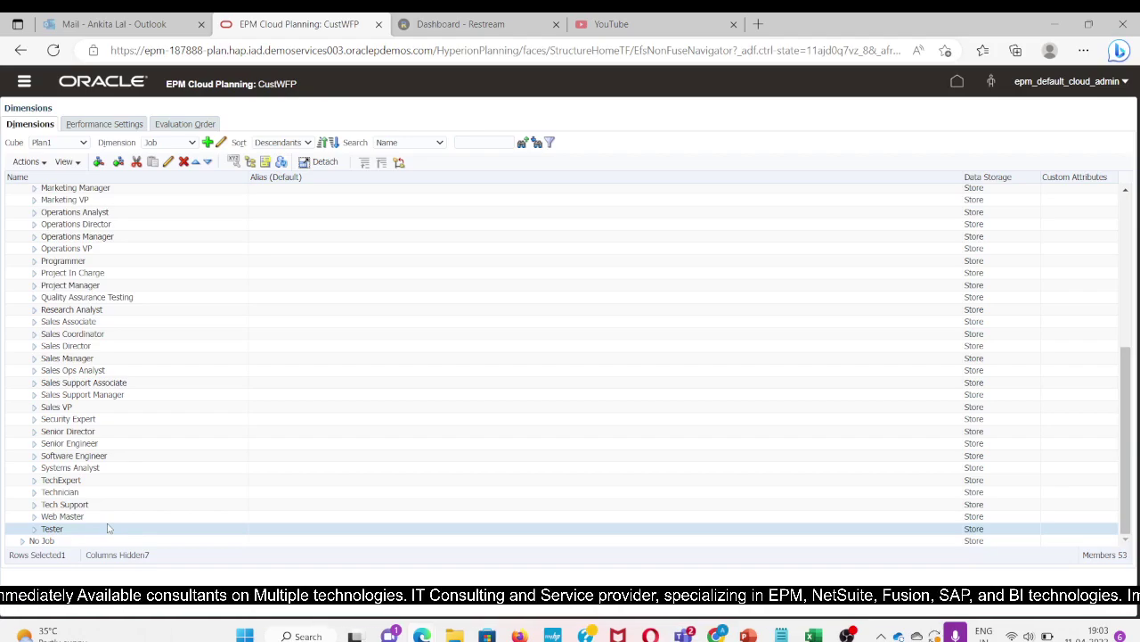
key(ctrl+plus)
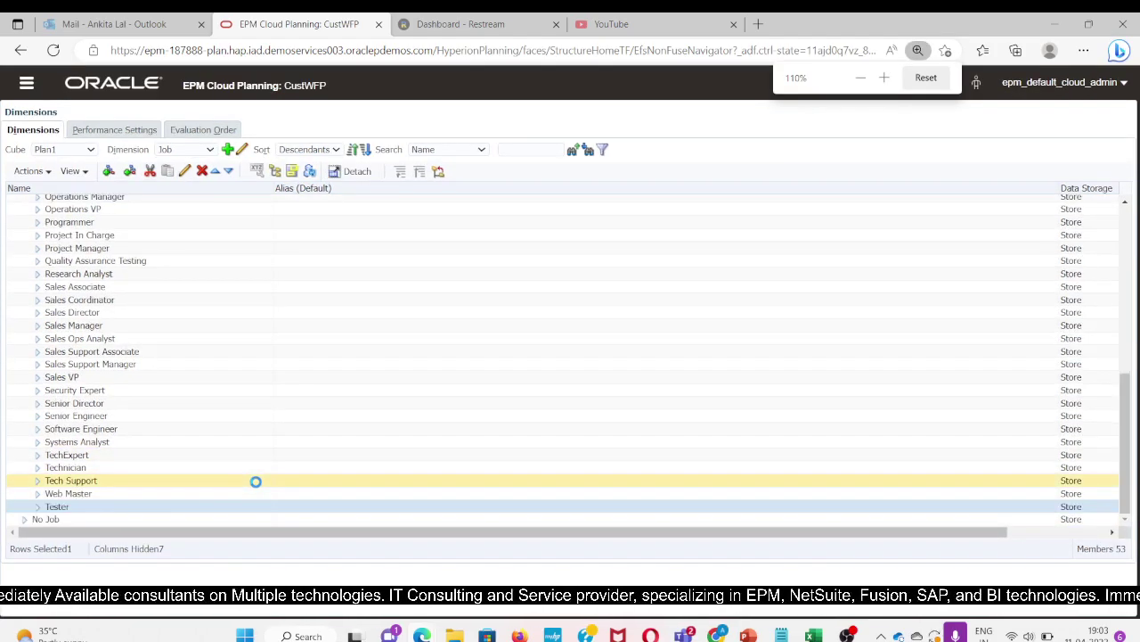
click(80, 494)
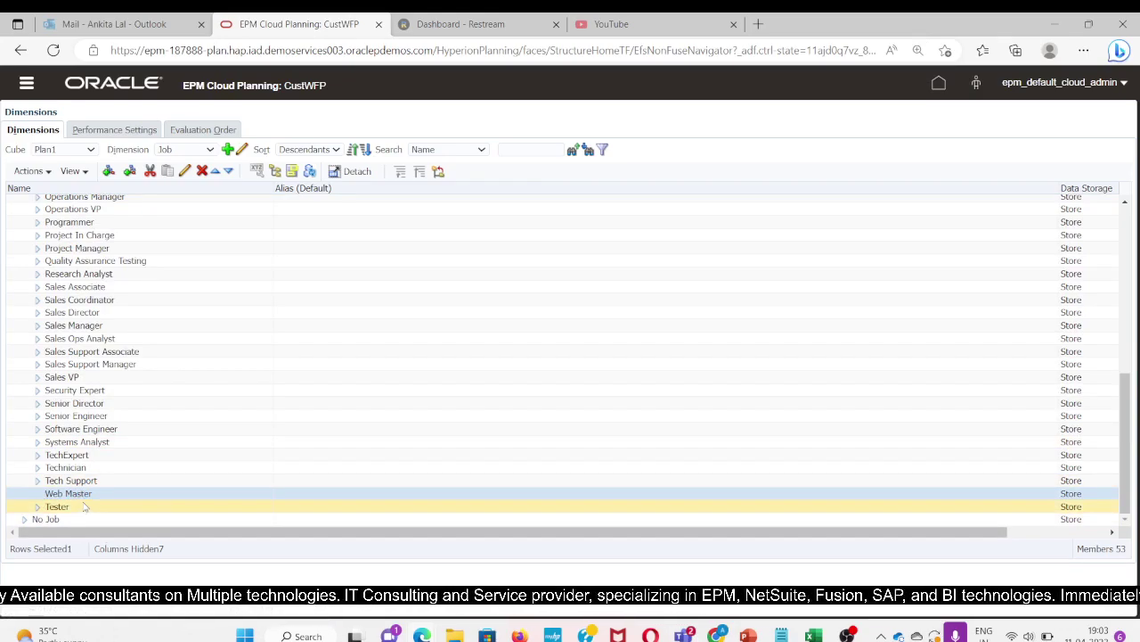
scroll(99, 498, up, 10)
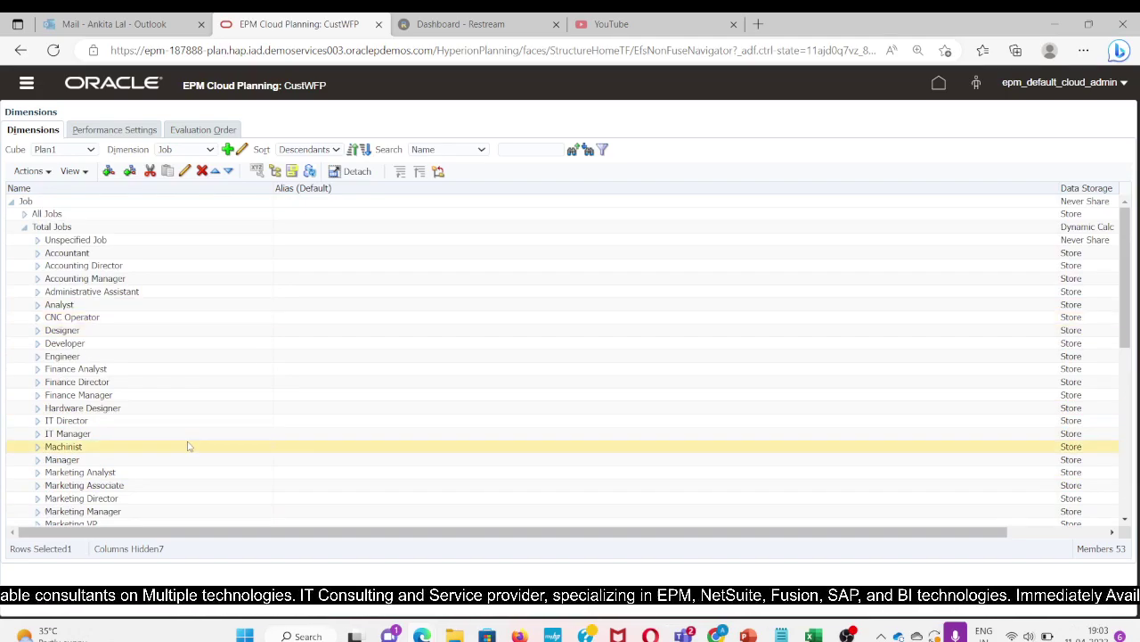
- Switch to the Entity_Metadata_DM workbook in Excel and examine its entity member, parent, data storage and currency columns from Holding_Company
key(alt+Tab)
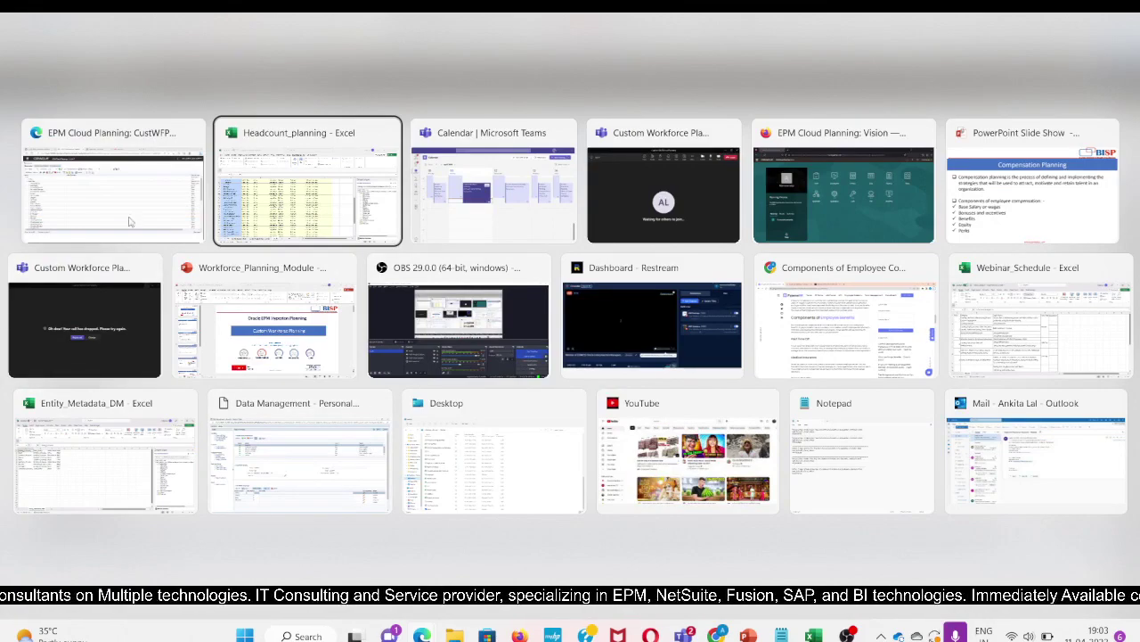
key(Tab)
key(Tab)
key(Tab)
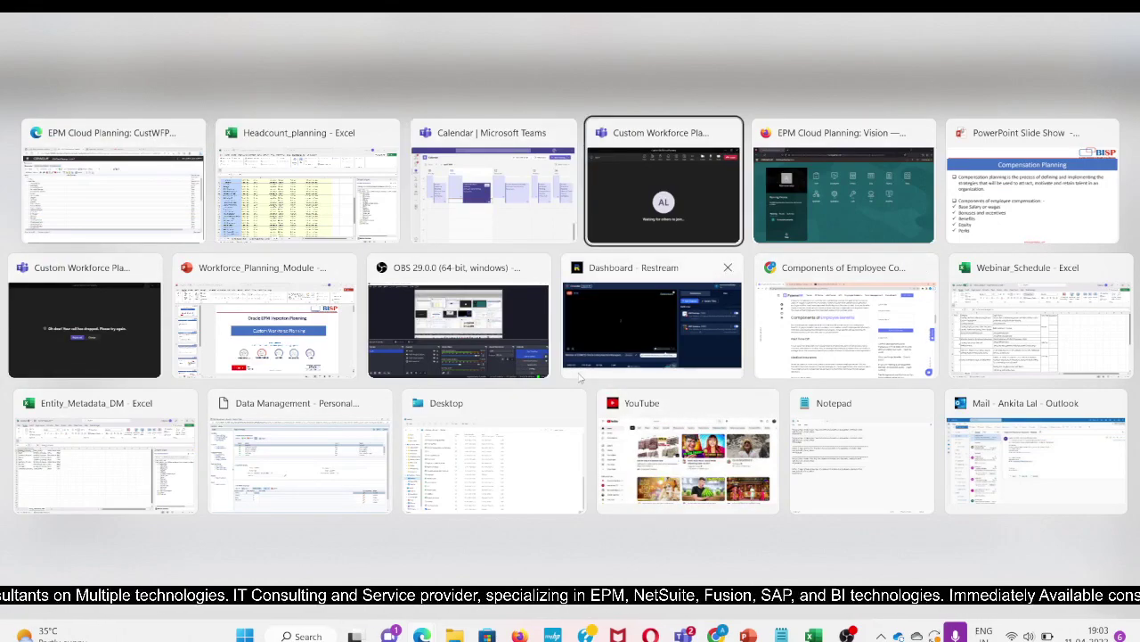
key(Tab)
key(Tab)
key(Tab)
key(Tab)
key(Tab)
key(Tab)
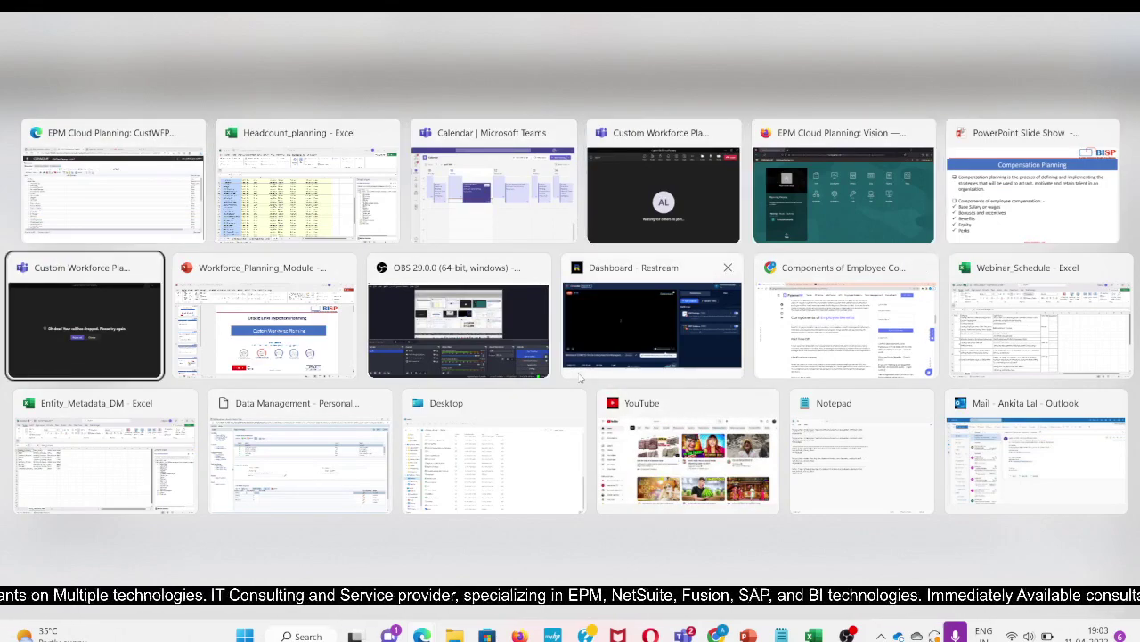
key(Tab)
key(Tab)
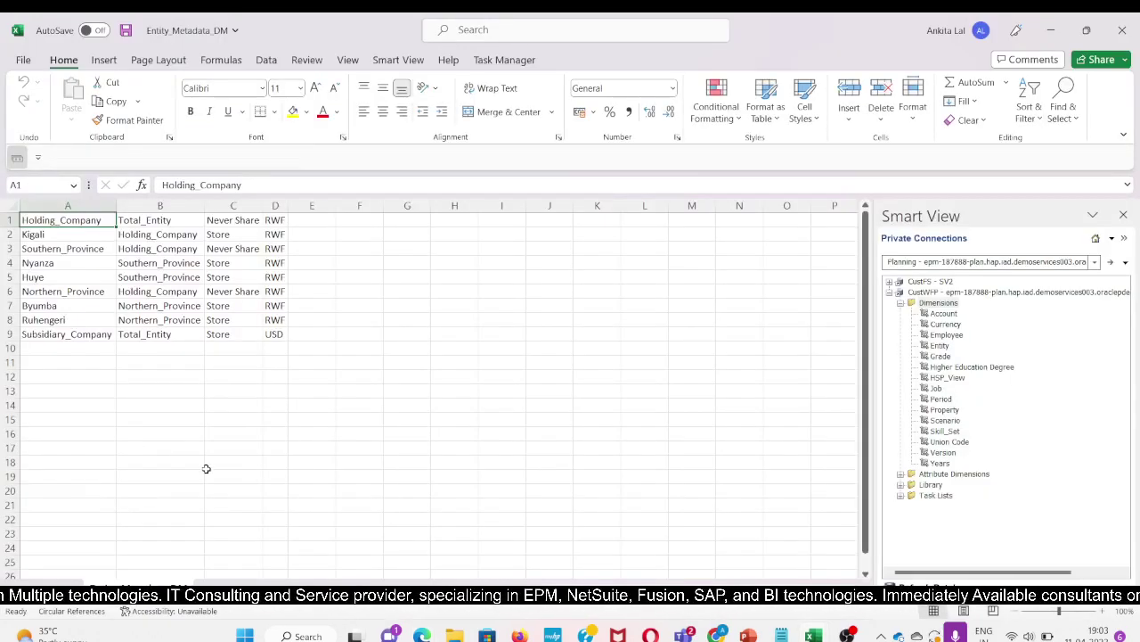
click(206, 466)
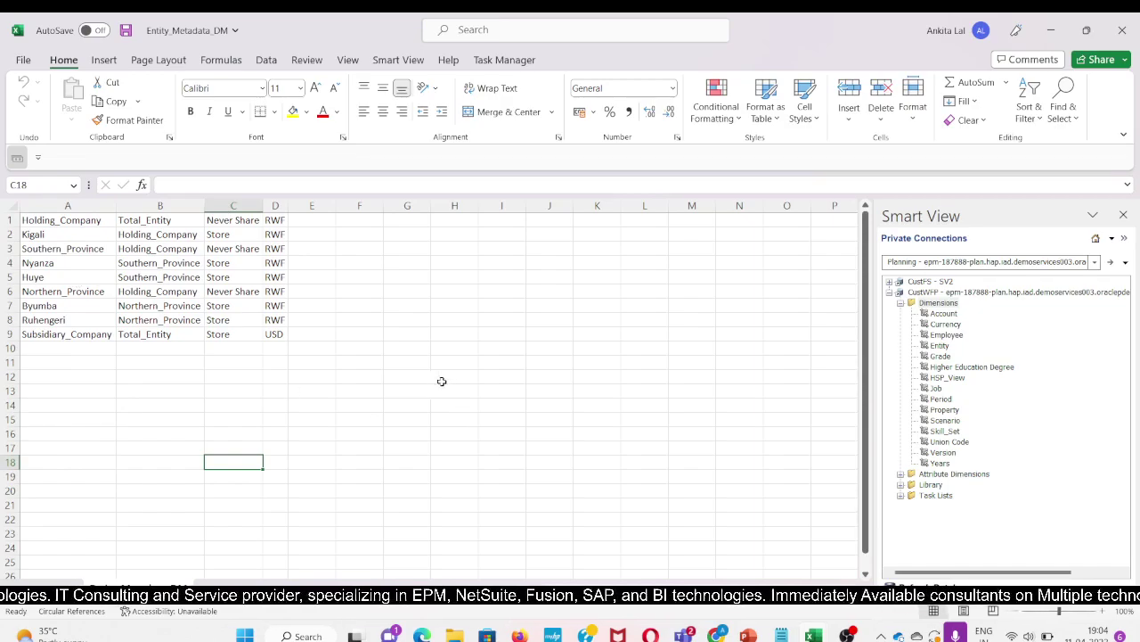
click(61, 222)
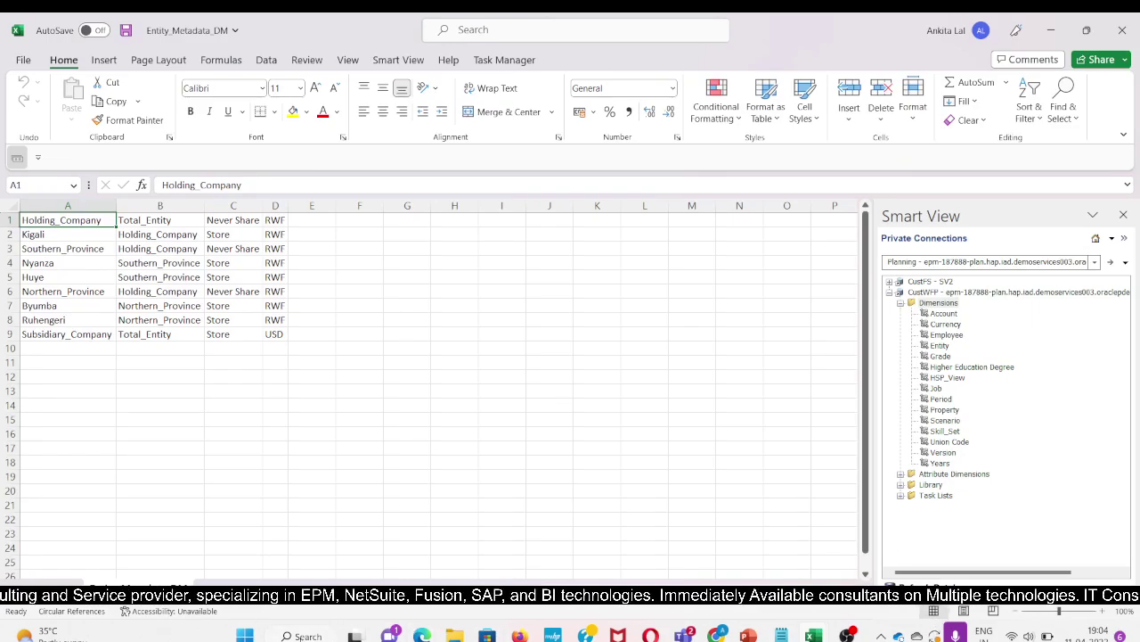
- Open a blank Notepad window and narrow it so the entity metadata columns in Excel stay visible beside it
click(302, 635)
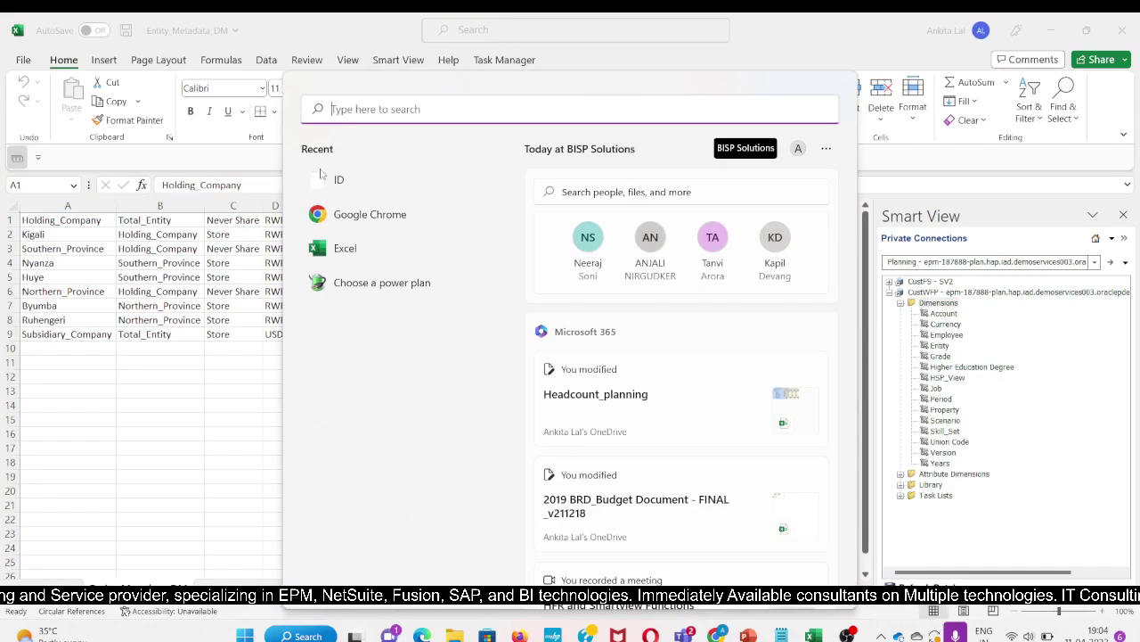
text(note)
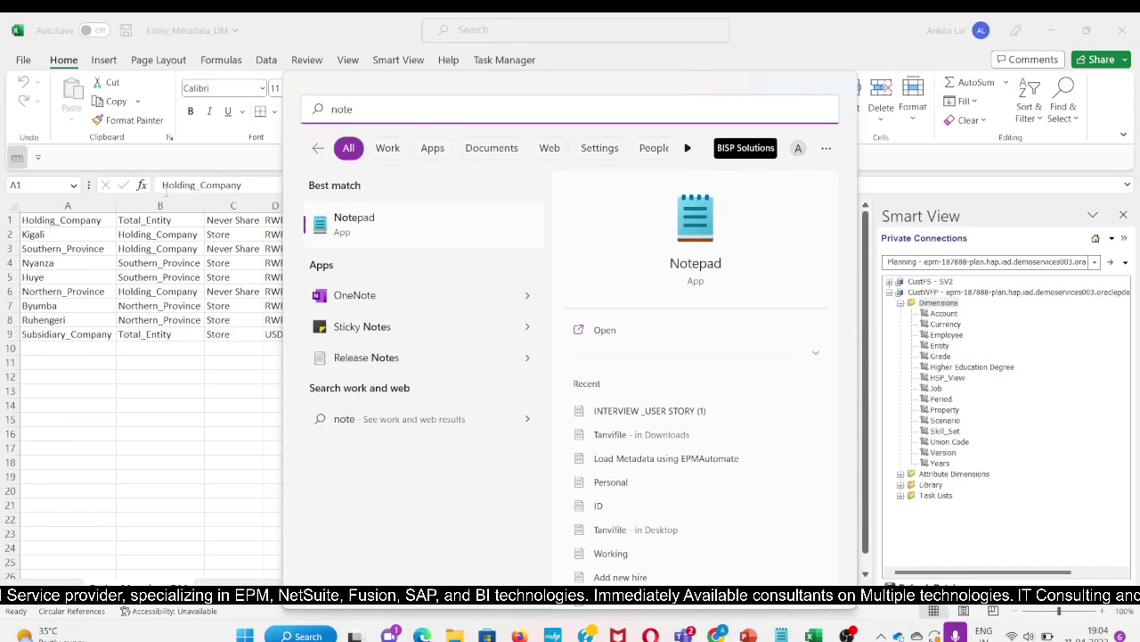
text(pad)
key(Return)
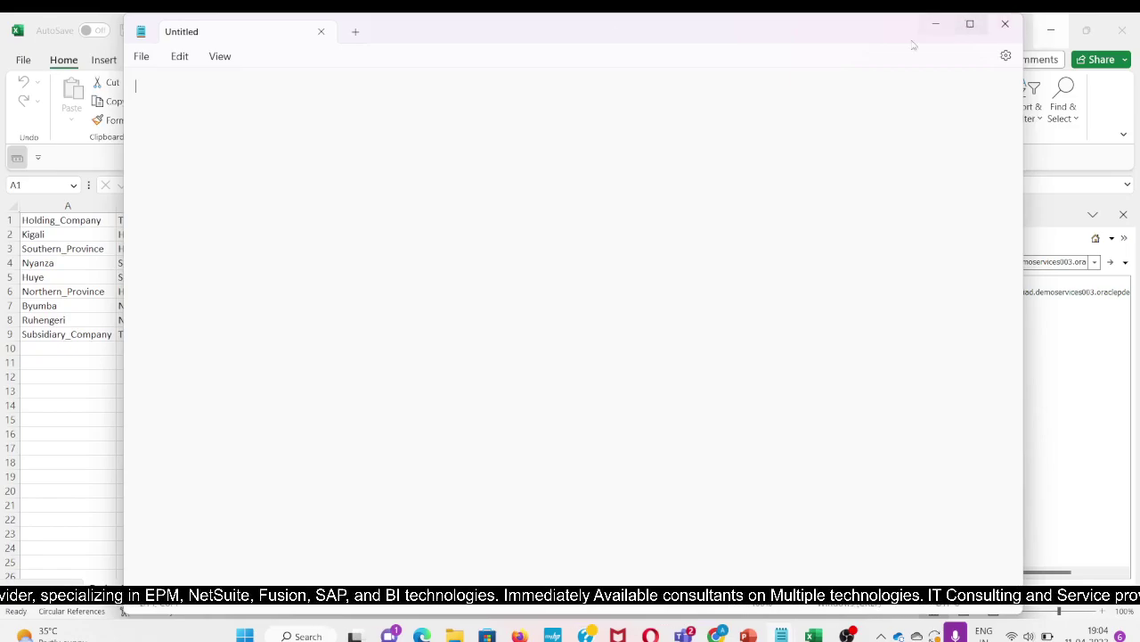
drag(125, 331, 461, 335)
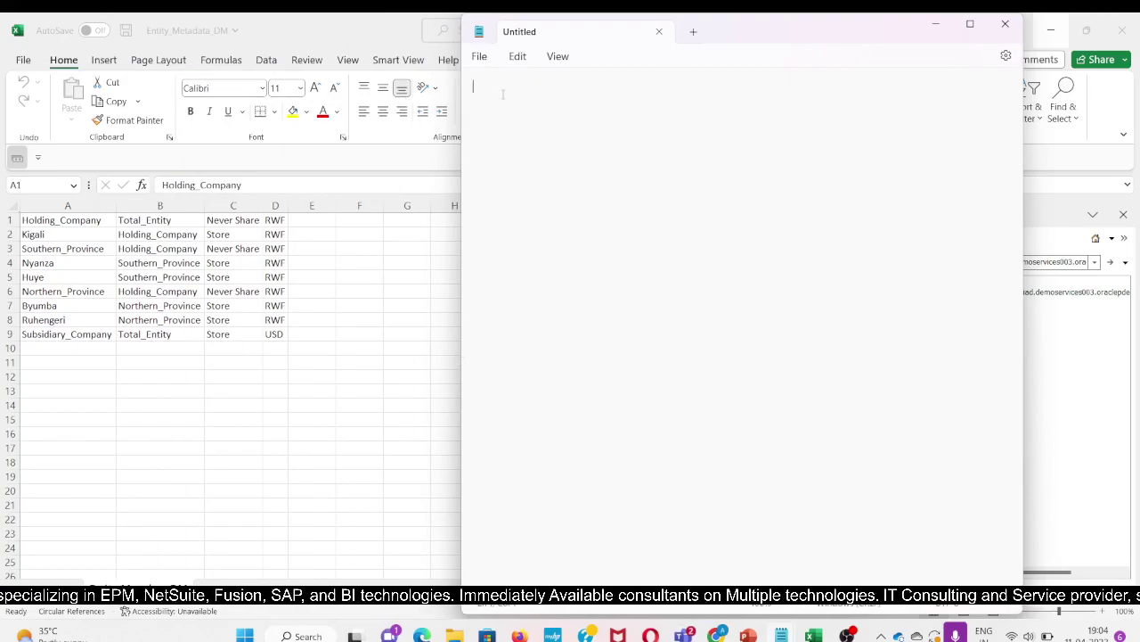
- Note the first two column meanings as "1 ---> Entity" and "2---->Parent" on separate lines
text(1)
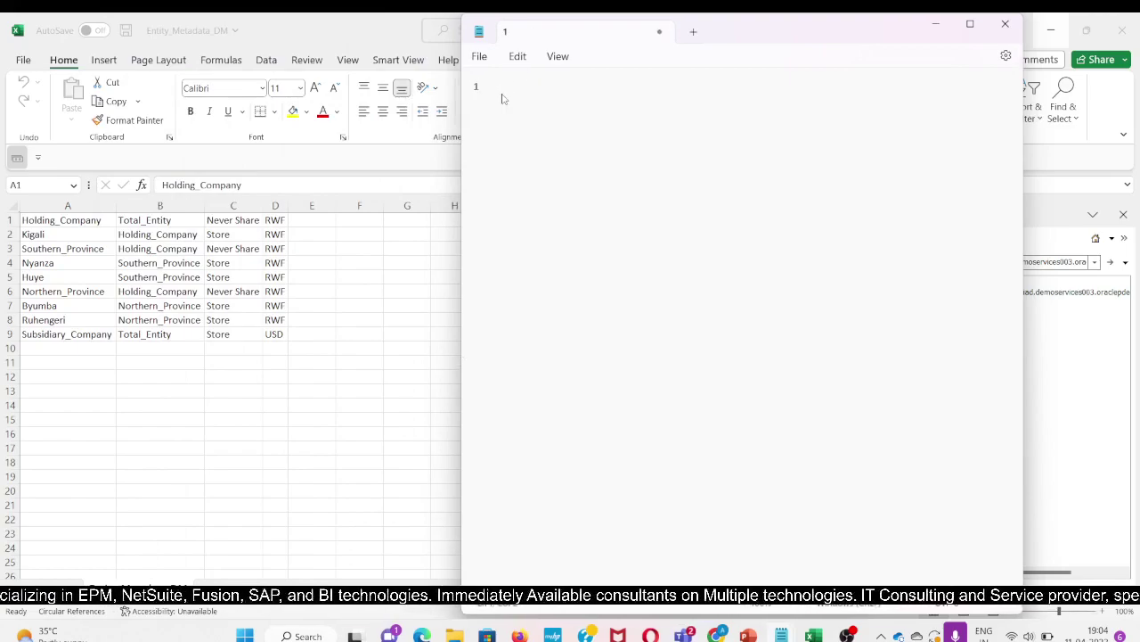
text( --->)
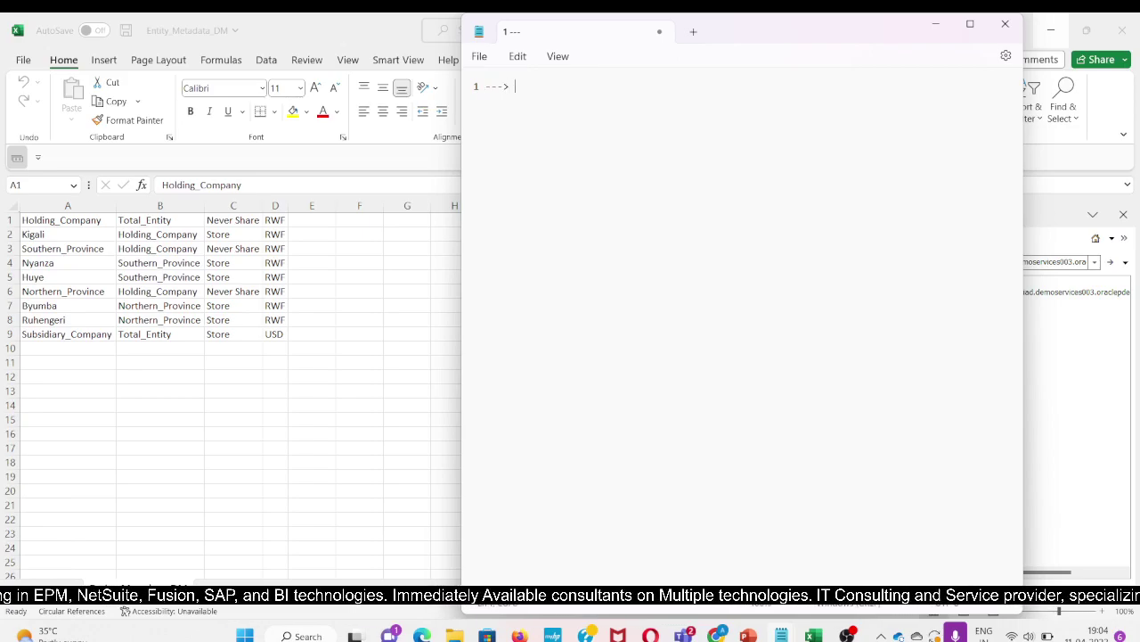
text( Enti)
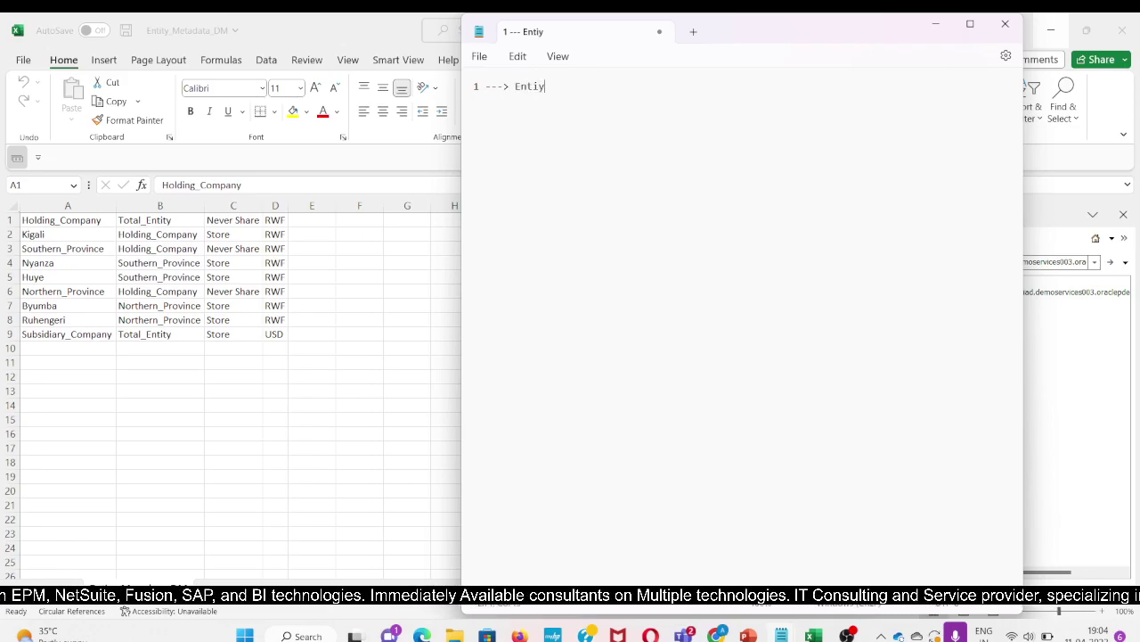
text(ty)
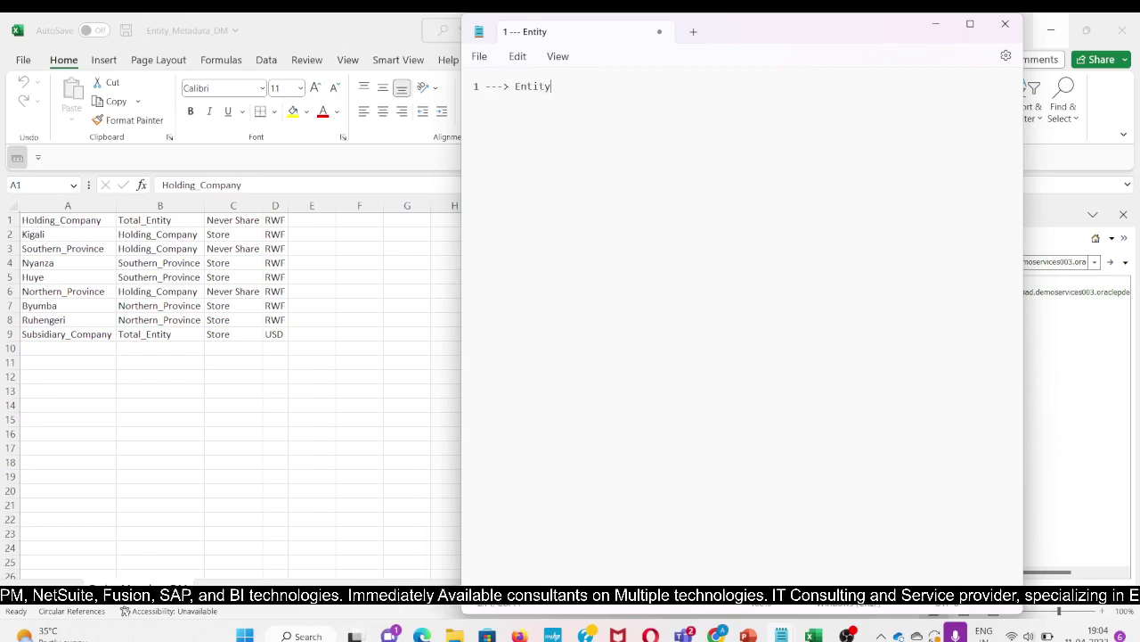
text(2)
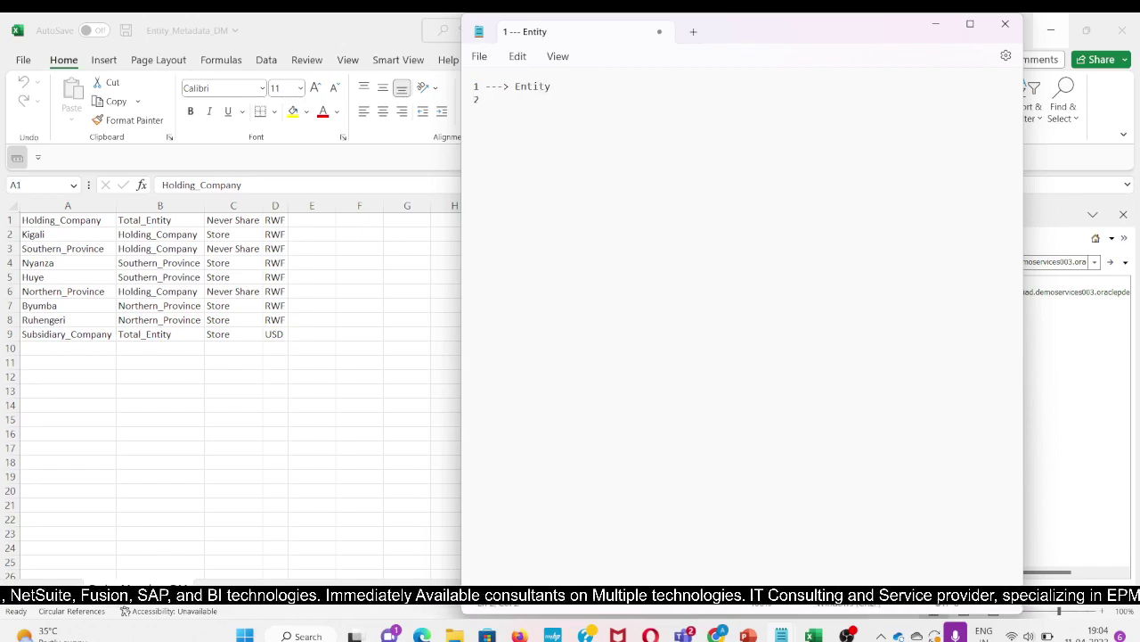
text(----)
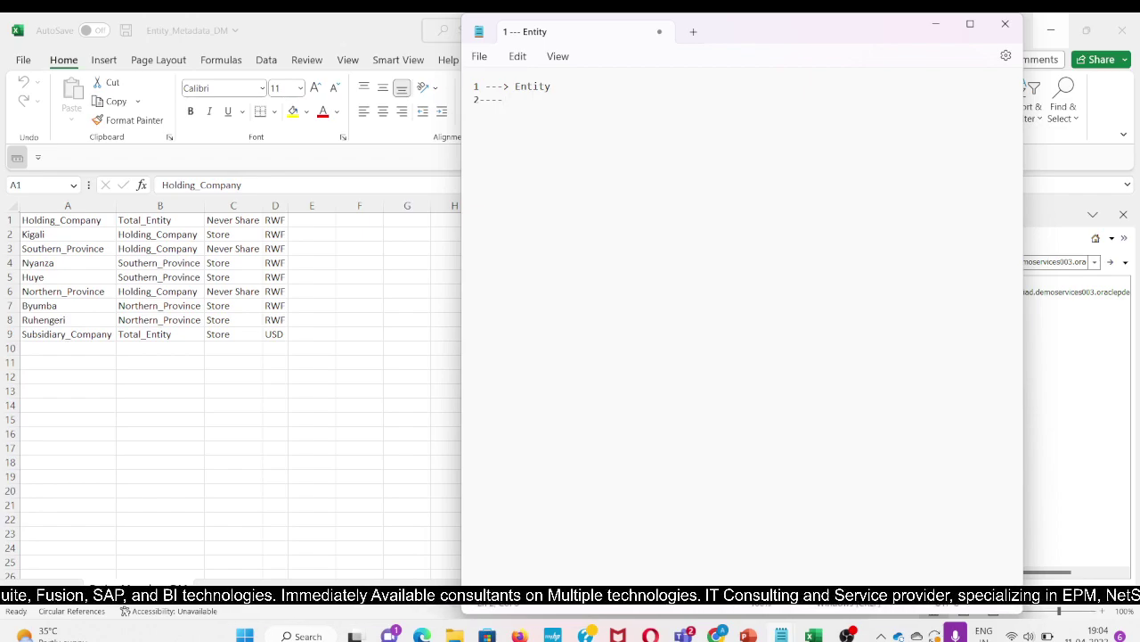
text(-Parent)
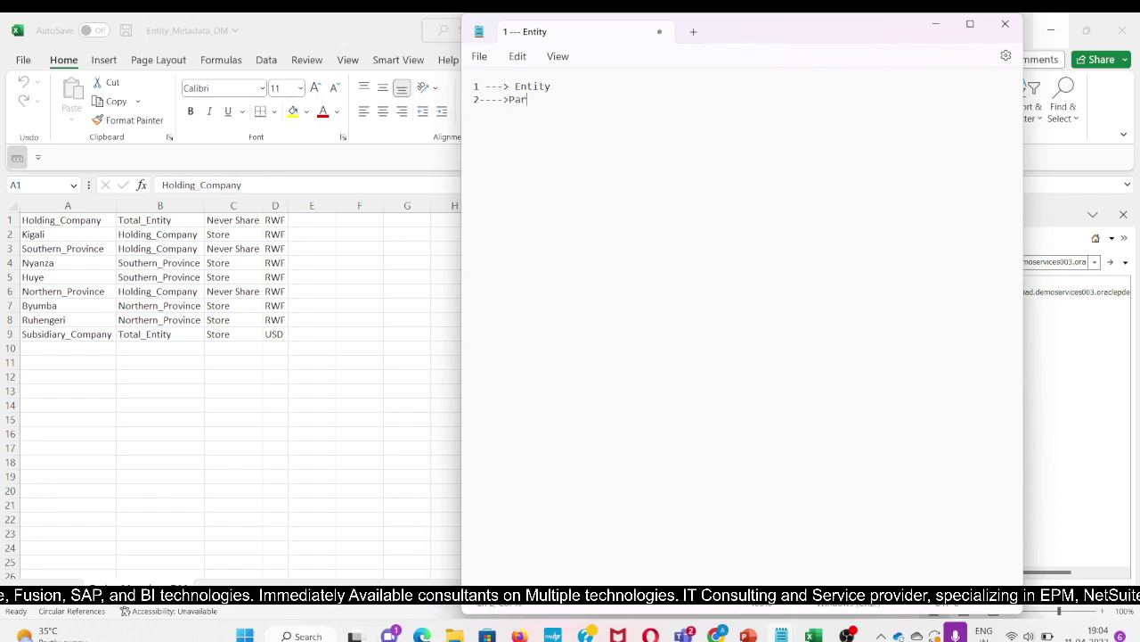
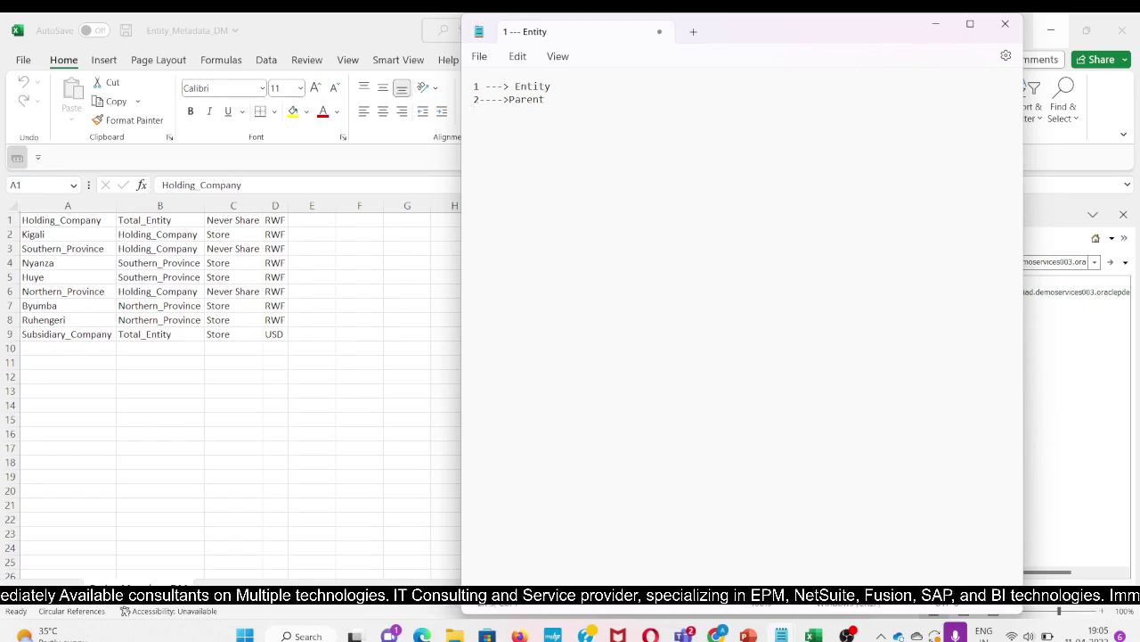
- Add a third line to the note reading "3----->Storage Property"
text(3)
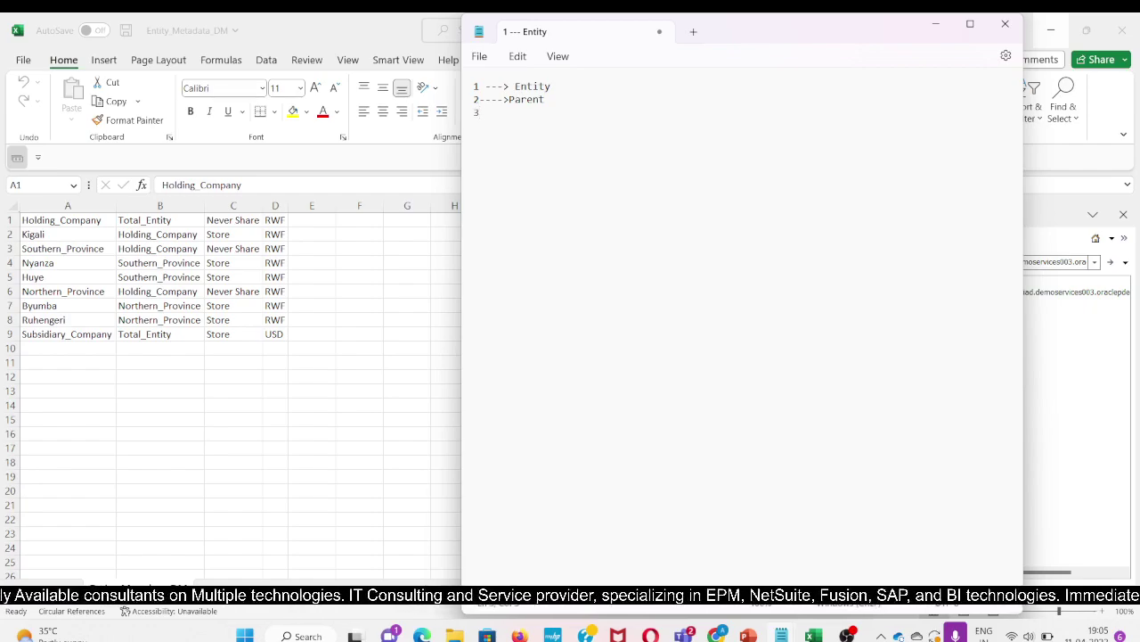
text(--->)
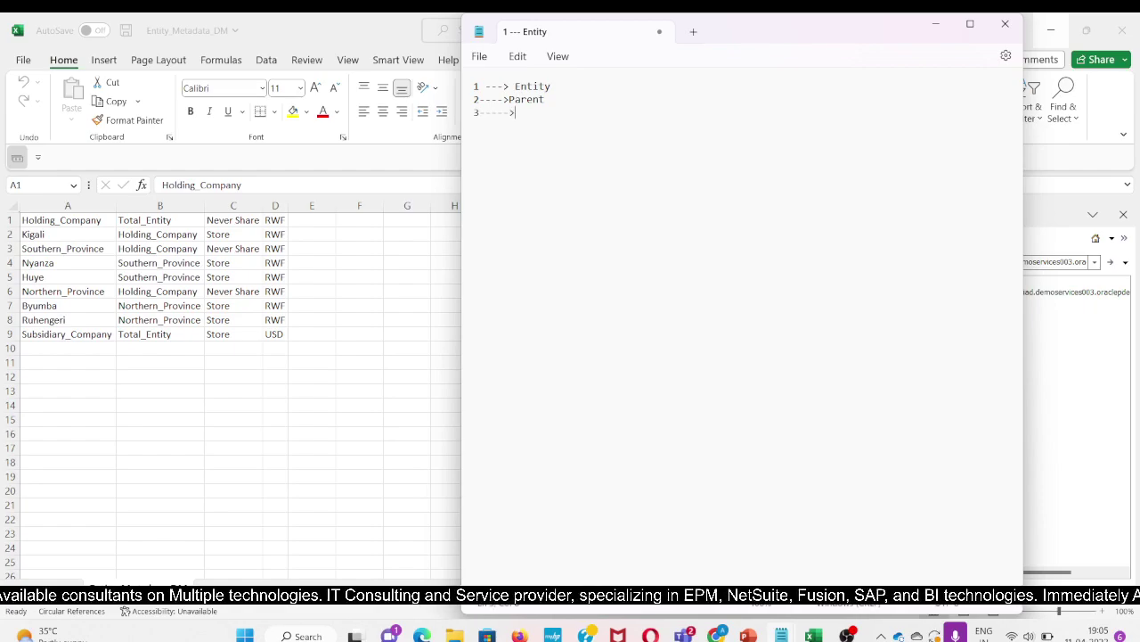
text(St)
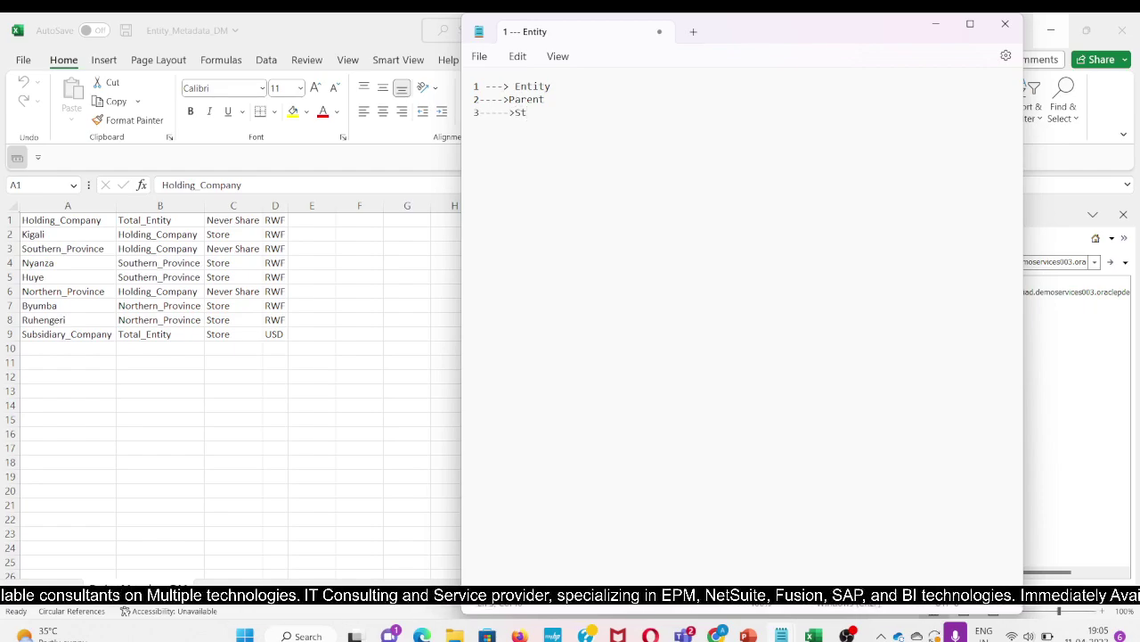
text(orage)
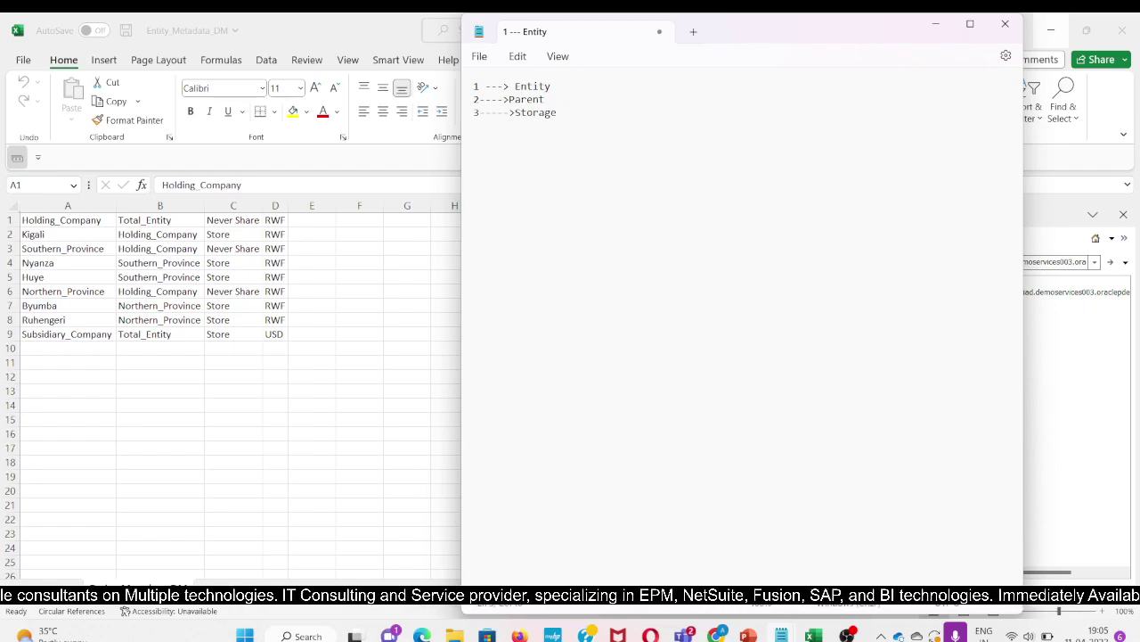
text( Pric)
key(BackSpace)
key(BackSpace)
text(o)
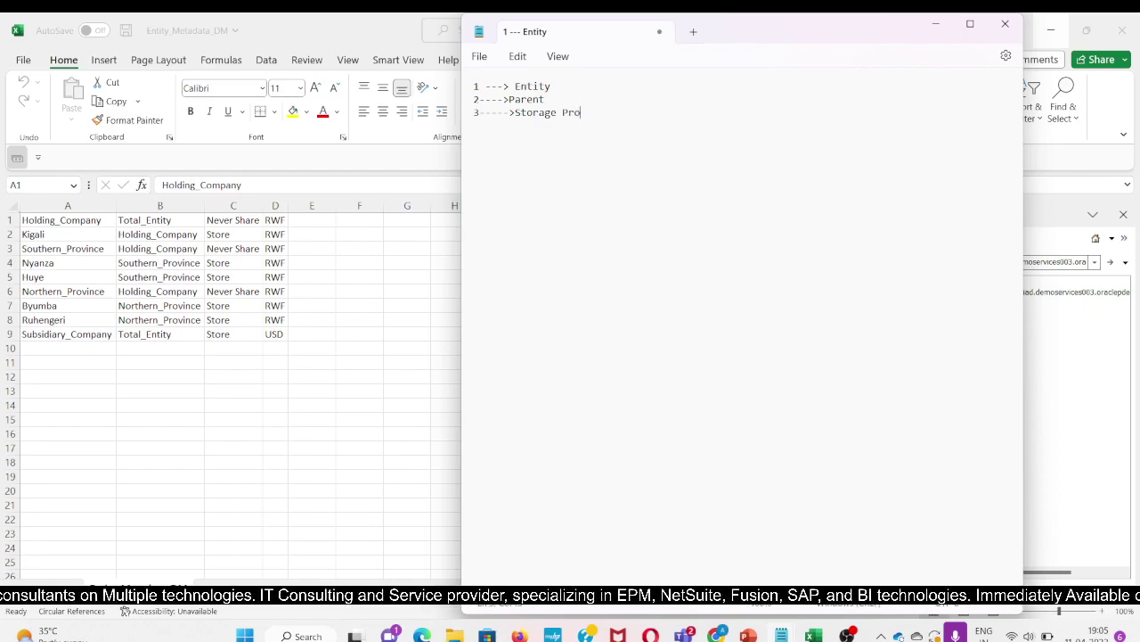
text(perty)
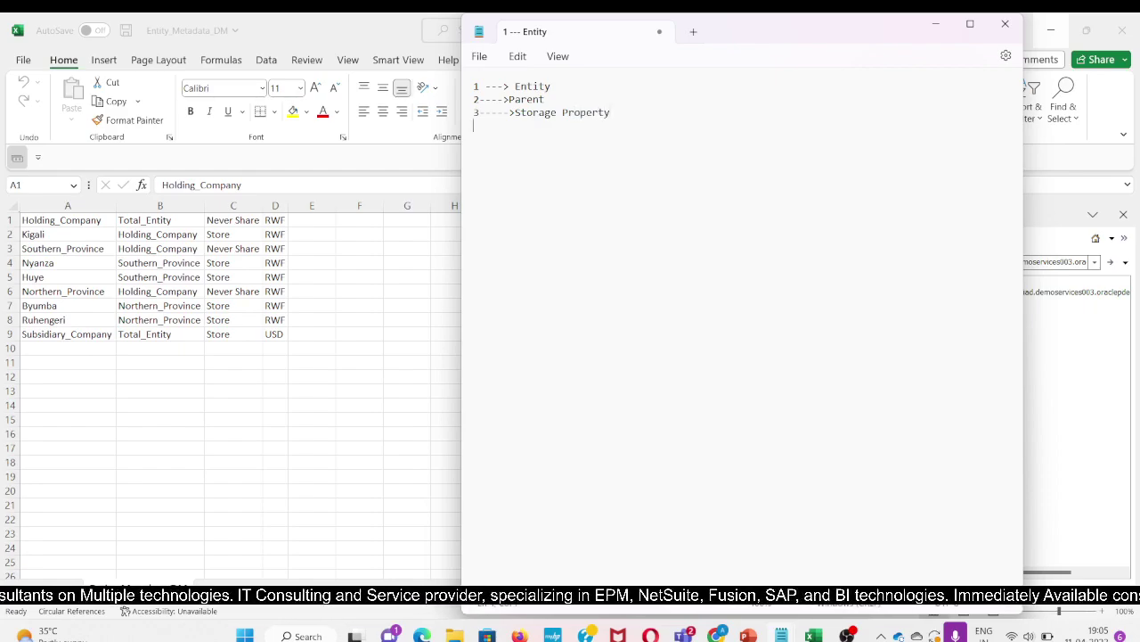
- Add a fourth line to the note reading "4-----> Base Currency"
key(Return)
text(4)
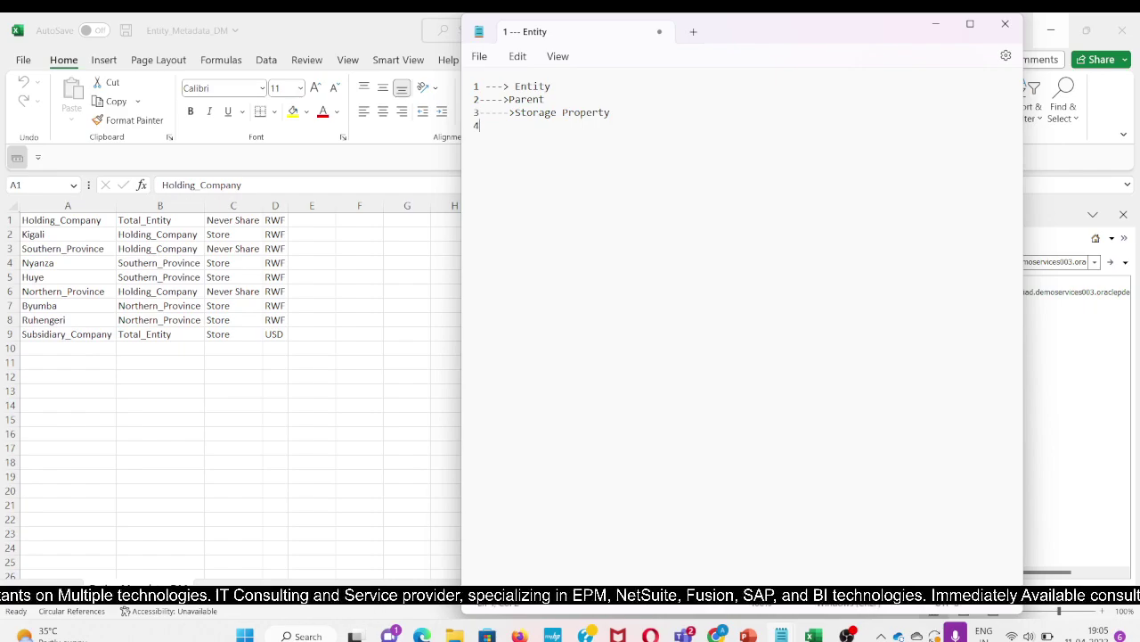
text(-----)
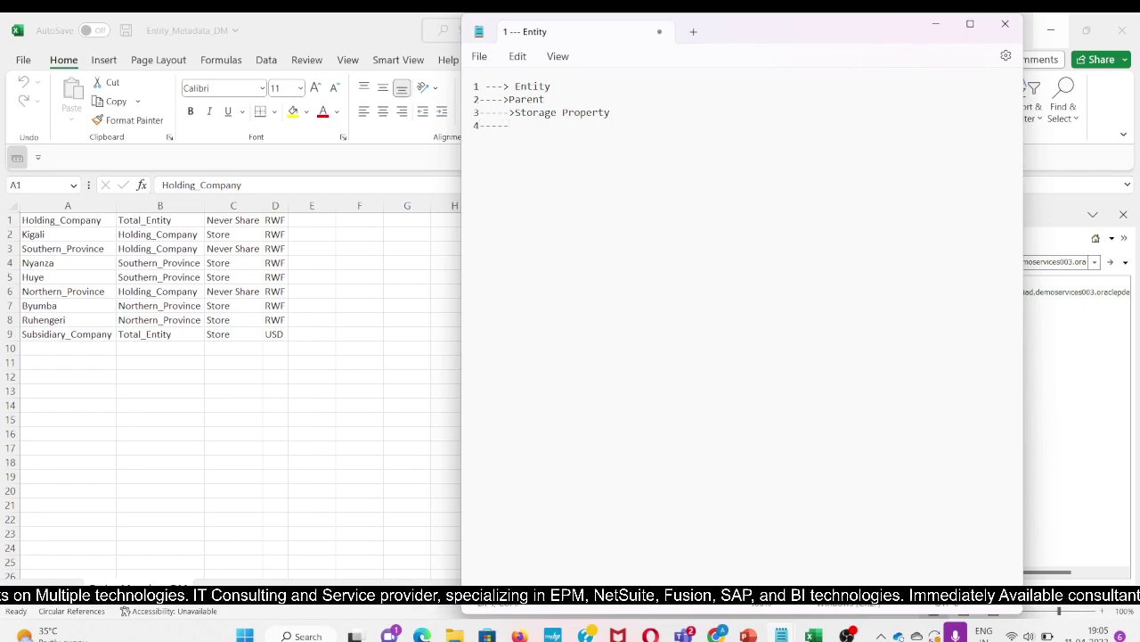
text(> Base Cur)
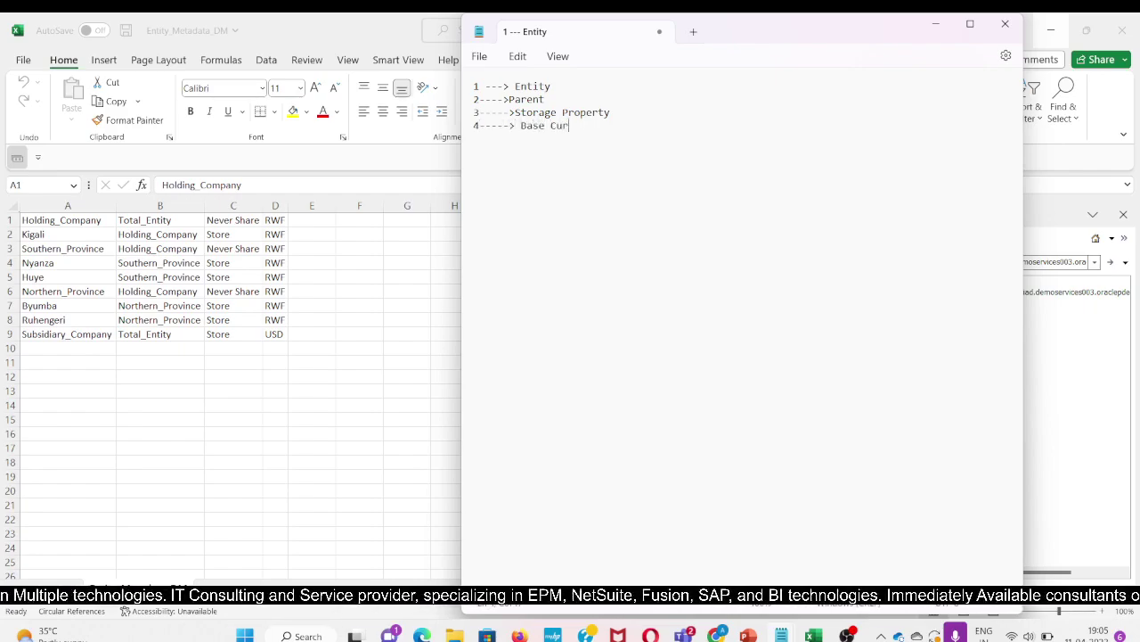
text(rent)
key(BackSpace)
text(y)
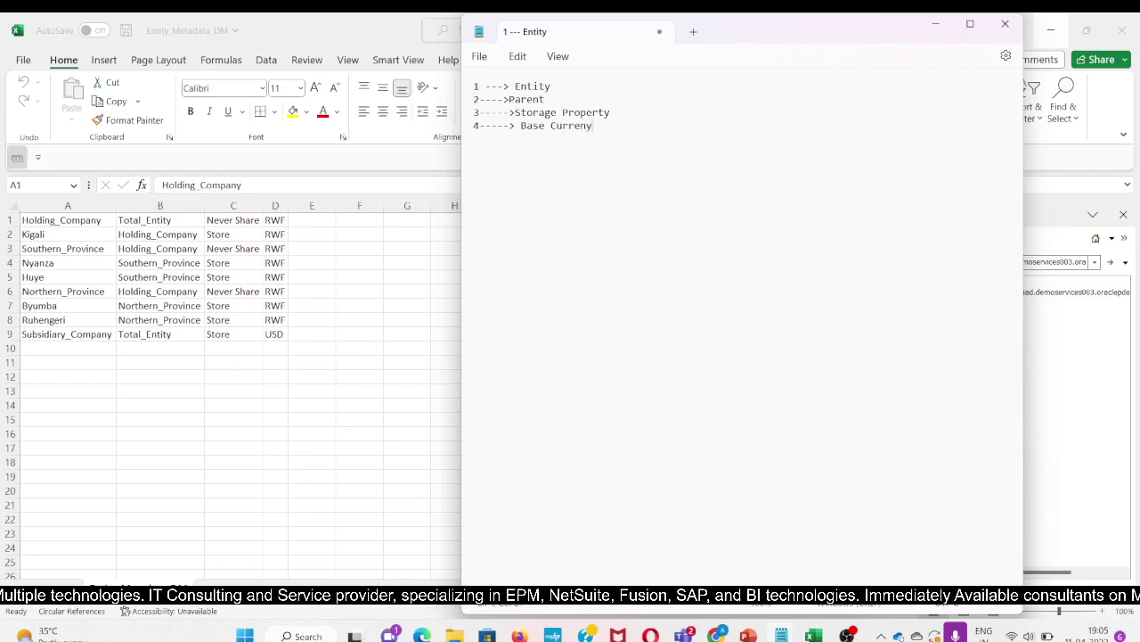
key(BackSpace)
text(cy)
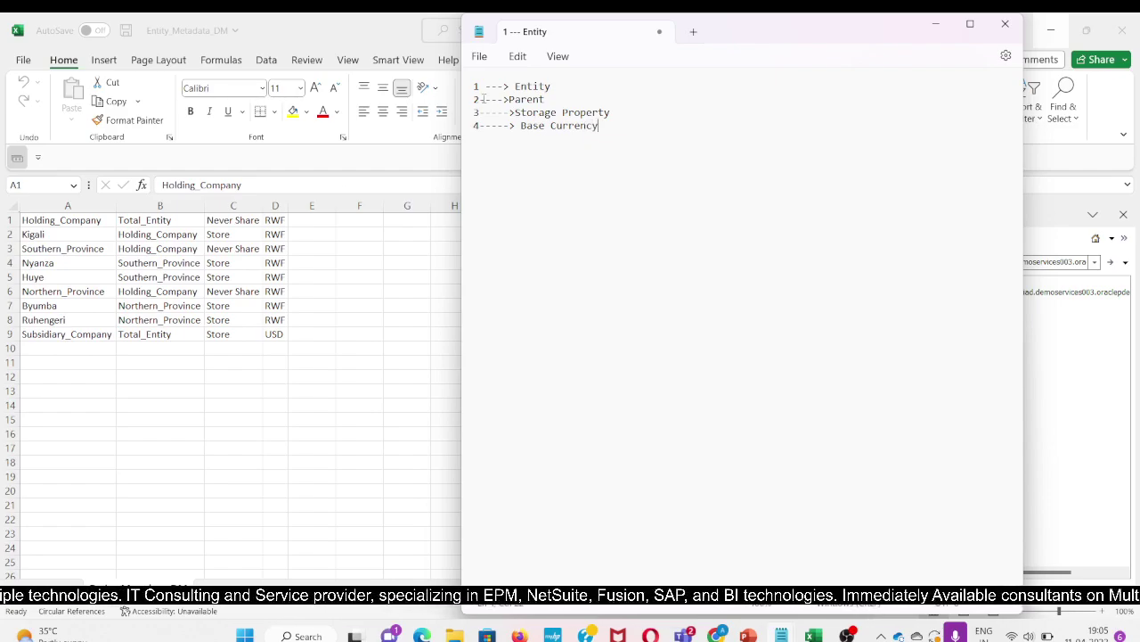
click(525, 126)
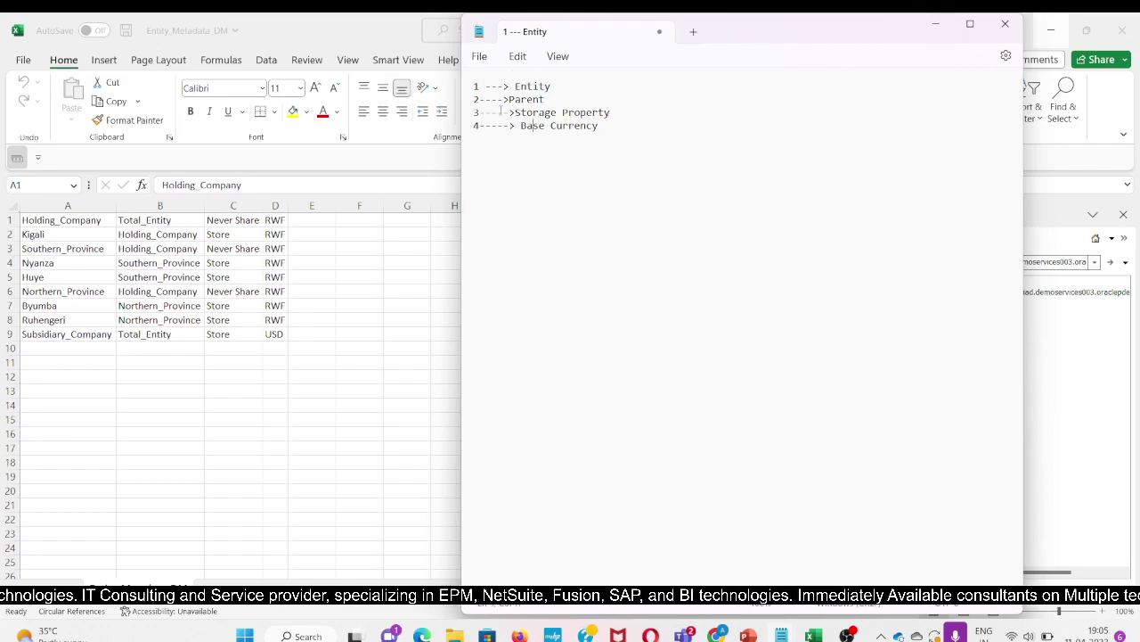
- Minimize the note, switch to the Data Management window in Edge and check the details of the File source system
click(935, 24)
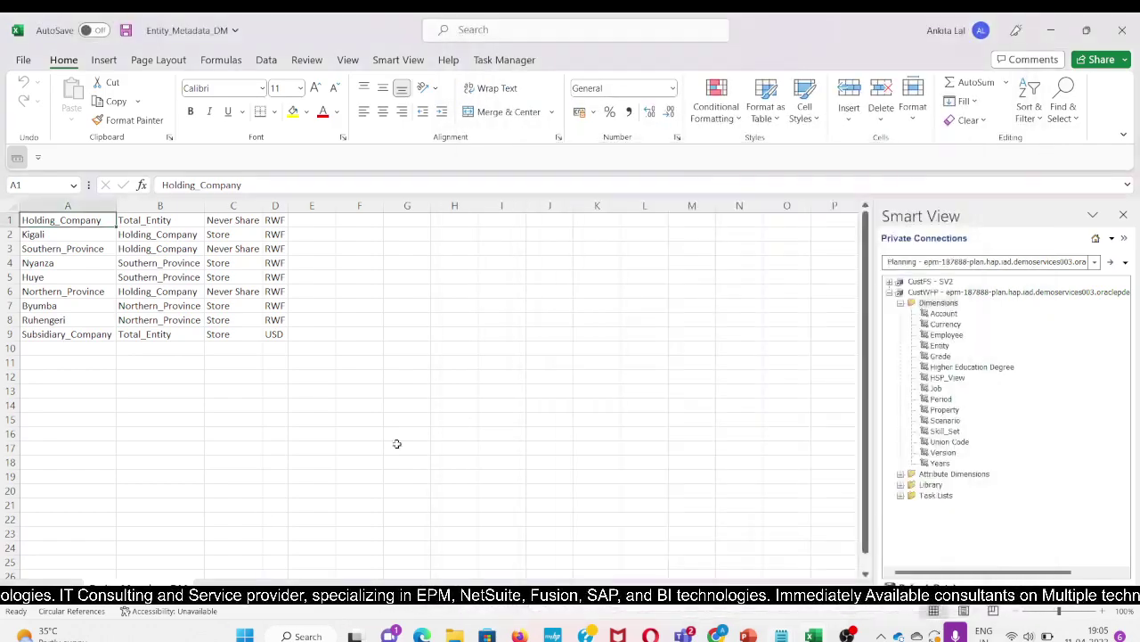
click(359, 376)
mouse_move(421, 636)
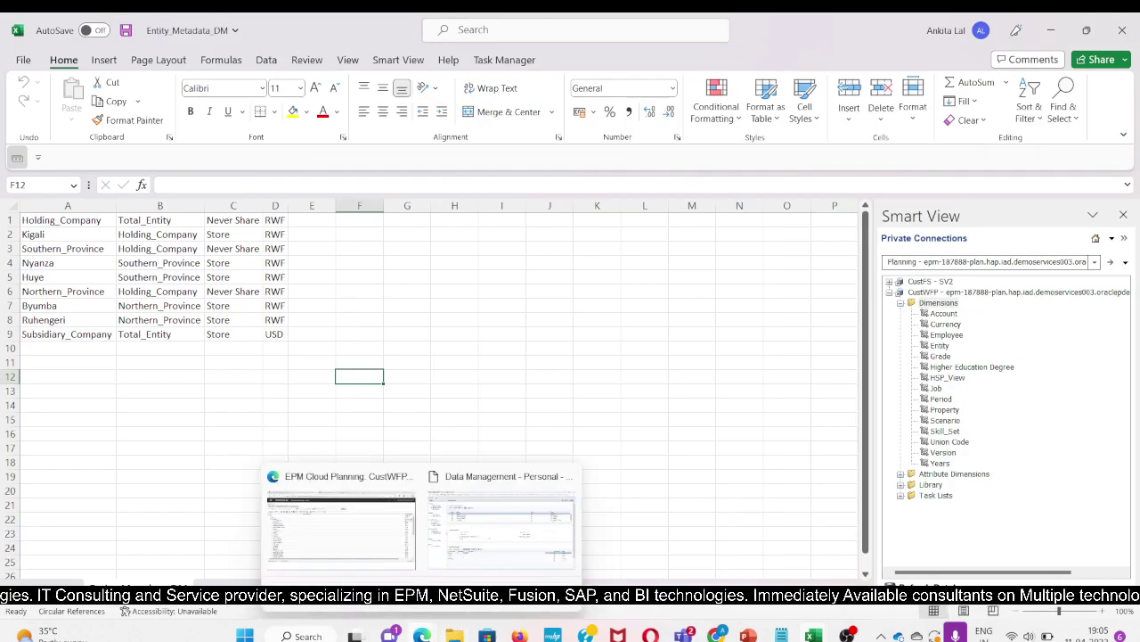
click(501, 521)
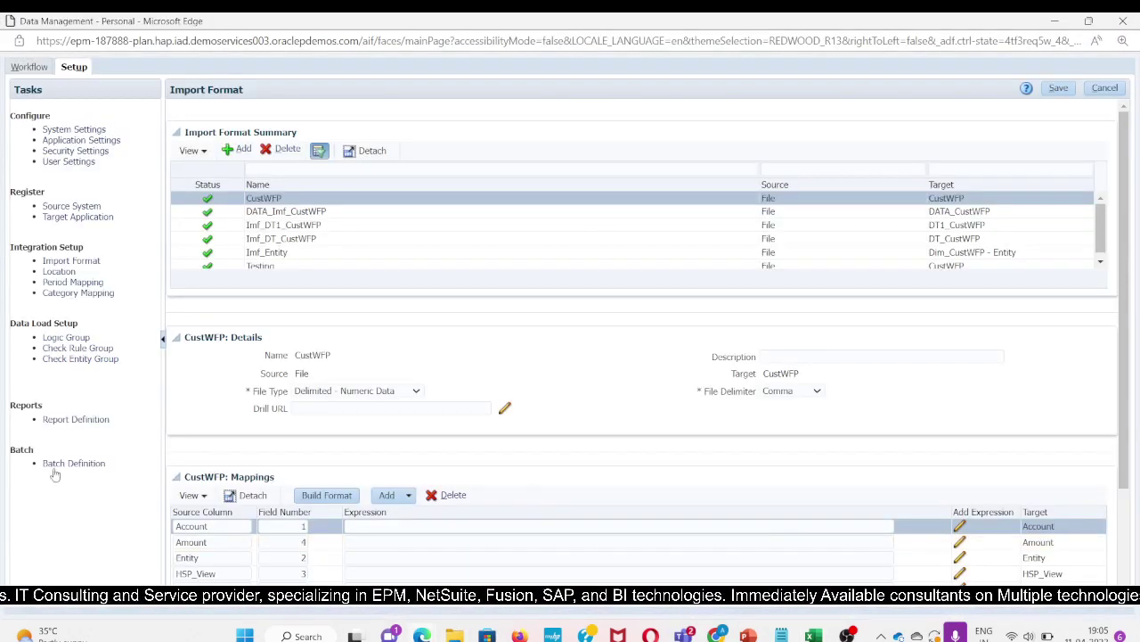
click(75, 206)
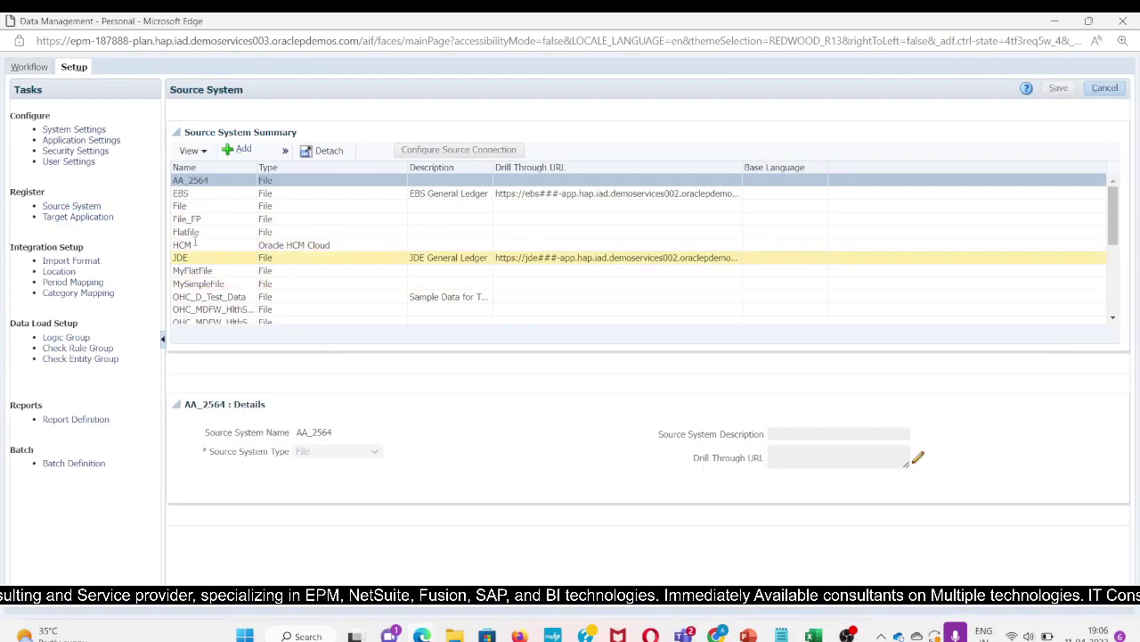
click(201, 210)
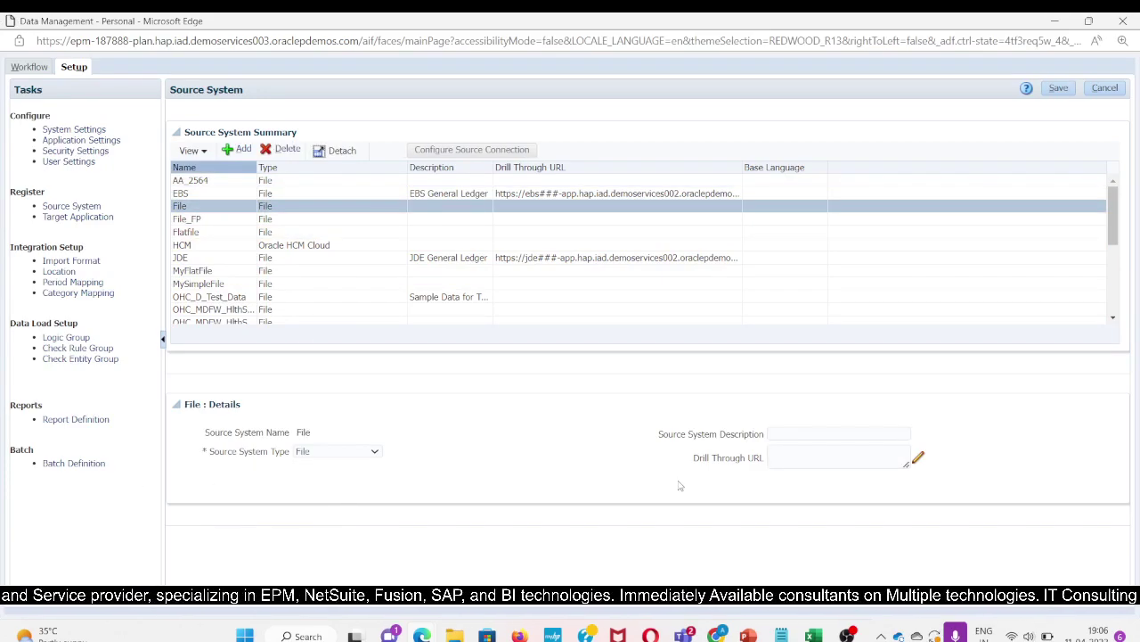
- Examine the dimension details of the Dim_CustWFP - Entity target application
click(75, 220)
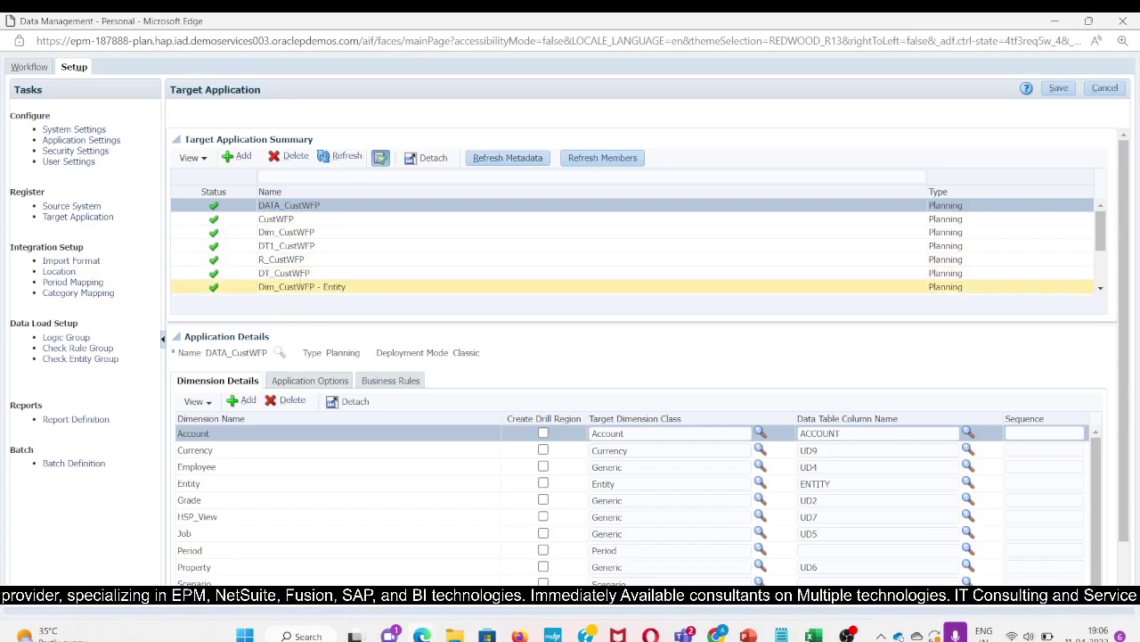
scroll(347, 283, down, 2)
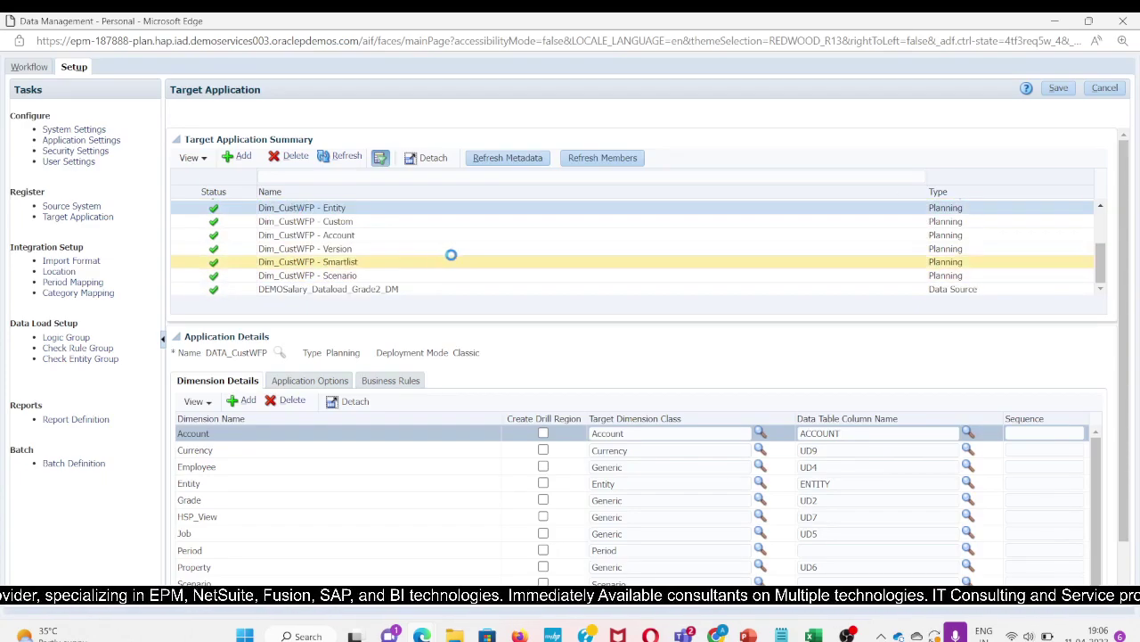
click(312, 209)
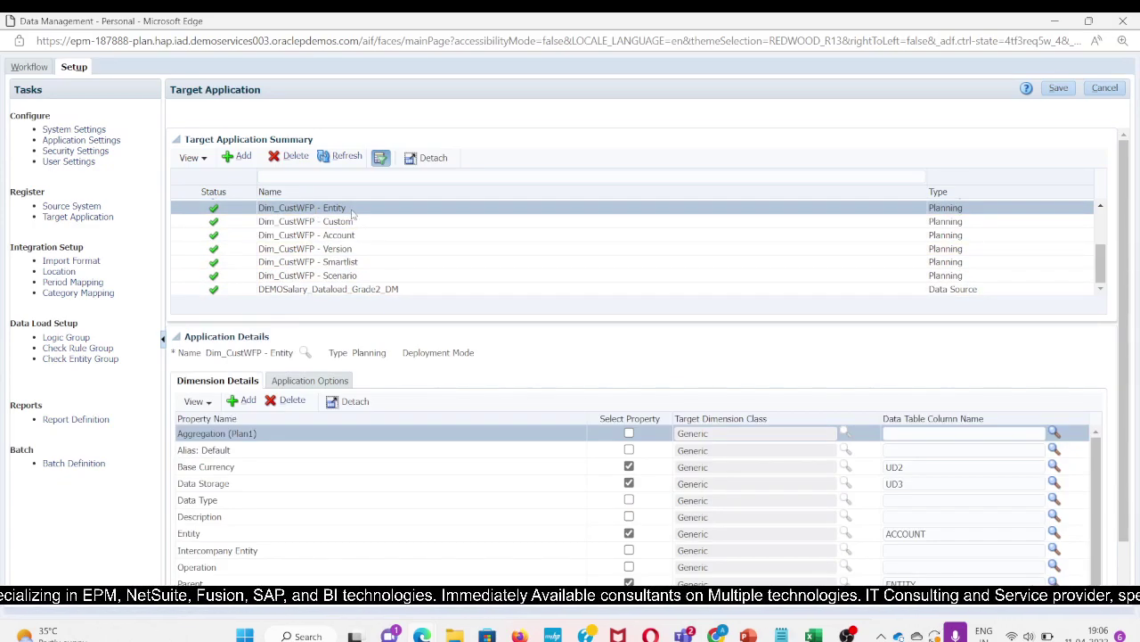
click(230, 161)
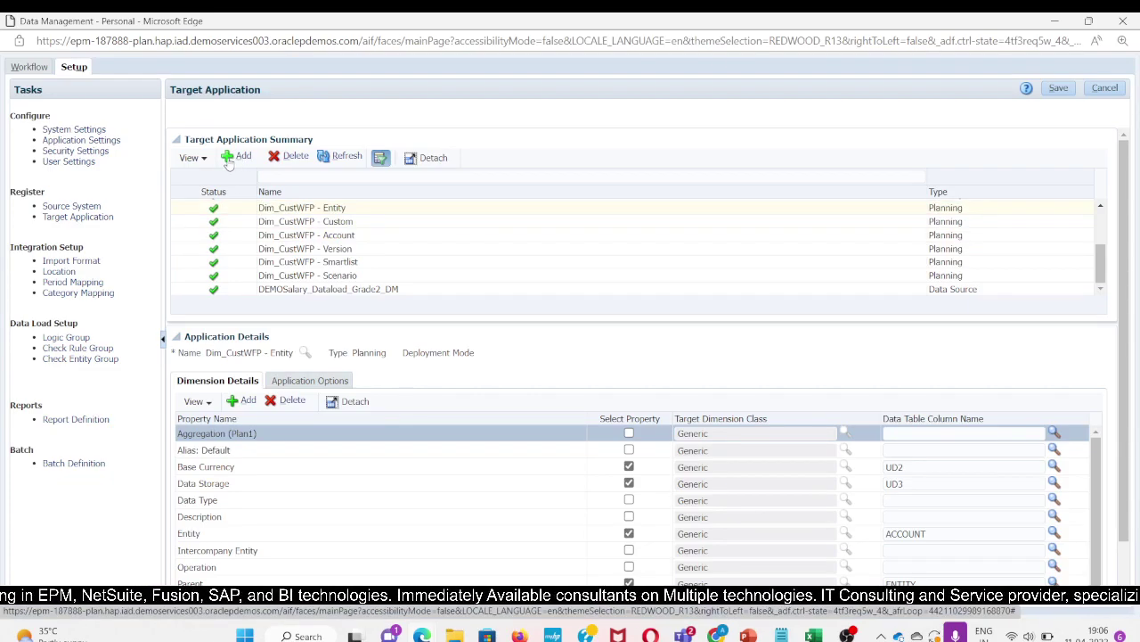
click(229, 161)
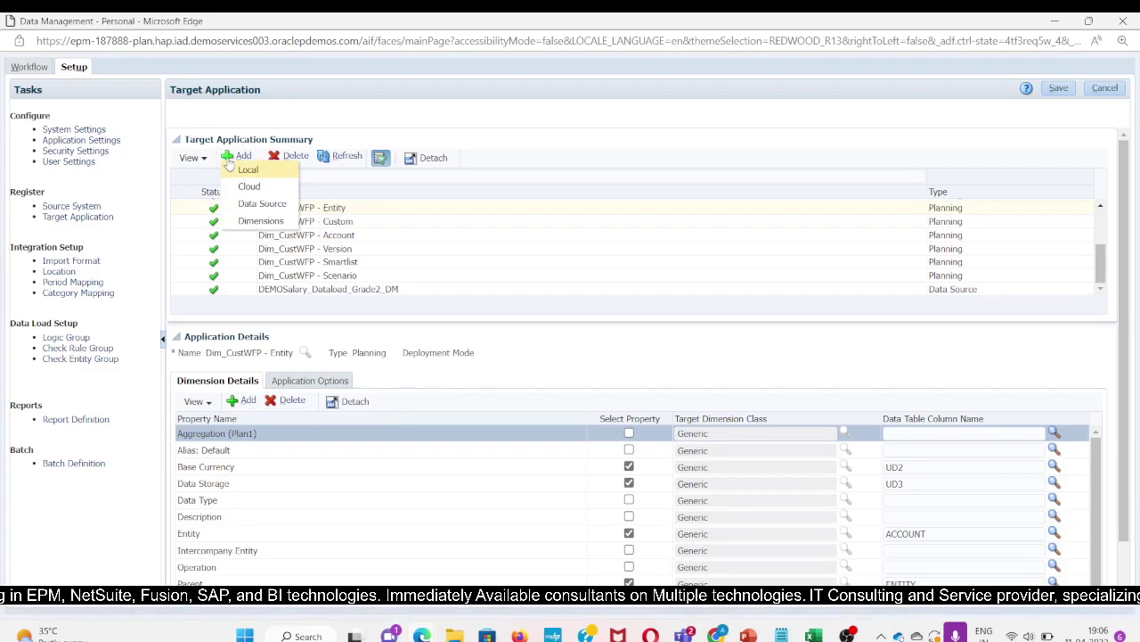
click(258, 221)
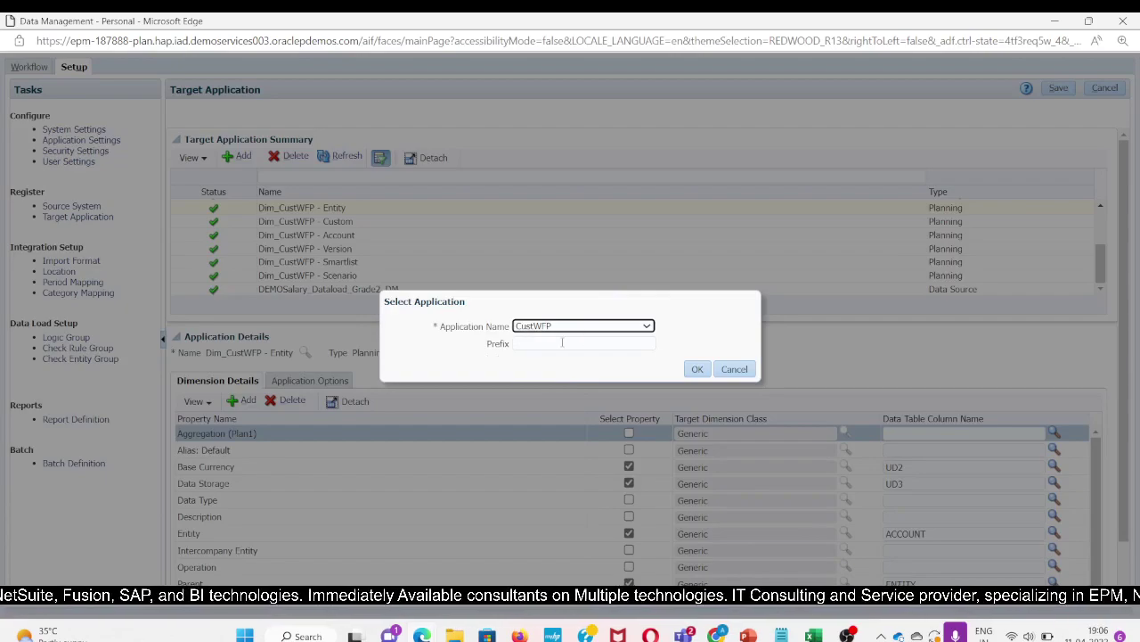
click(562, 343)
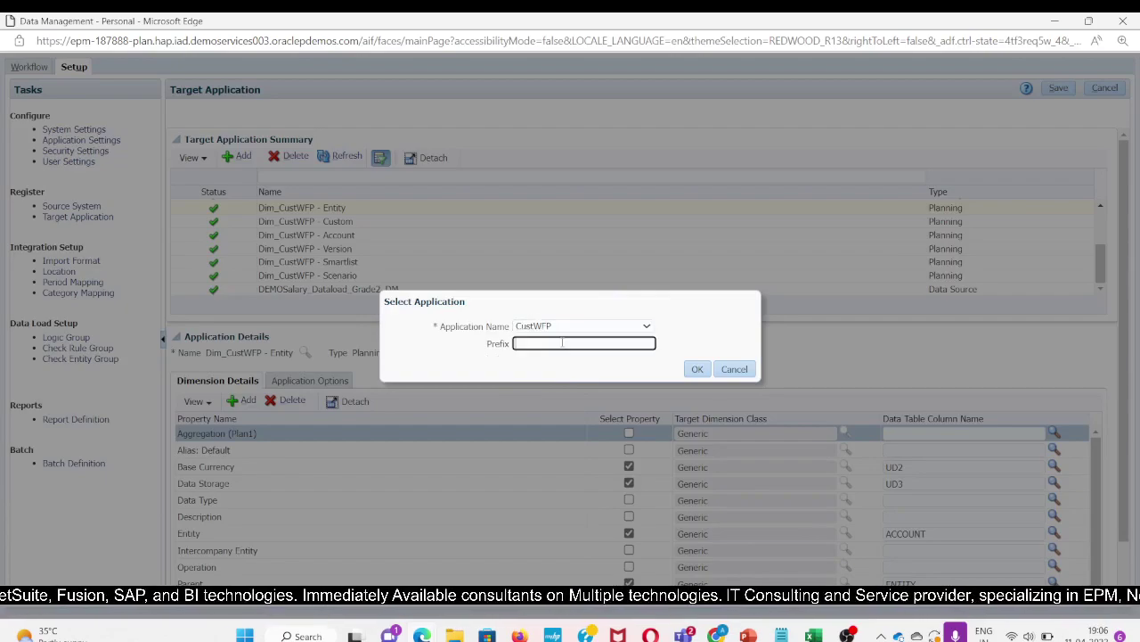
click(736, 370)
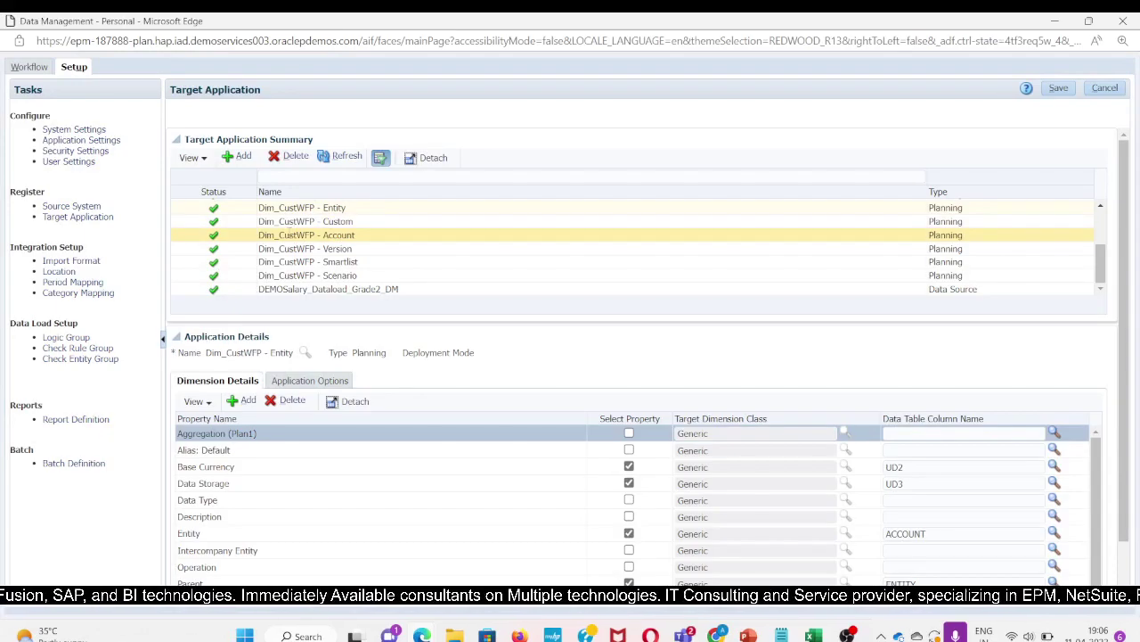
- Compare the Dim_CustWFP - Account target application with Dim_CustWFP - Entity and review Entity's Base Currency, Data Storage, Entity and Parent property rows
click(305, 234)
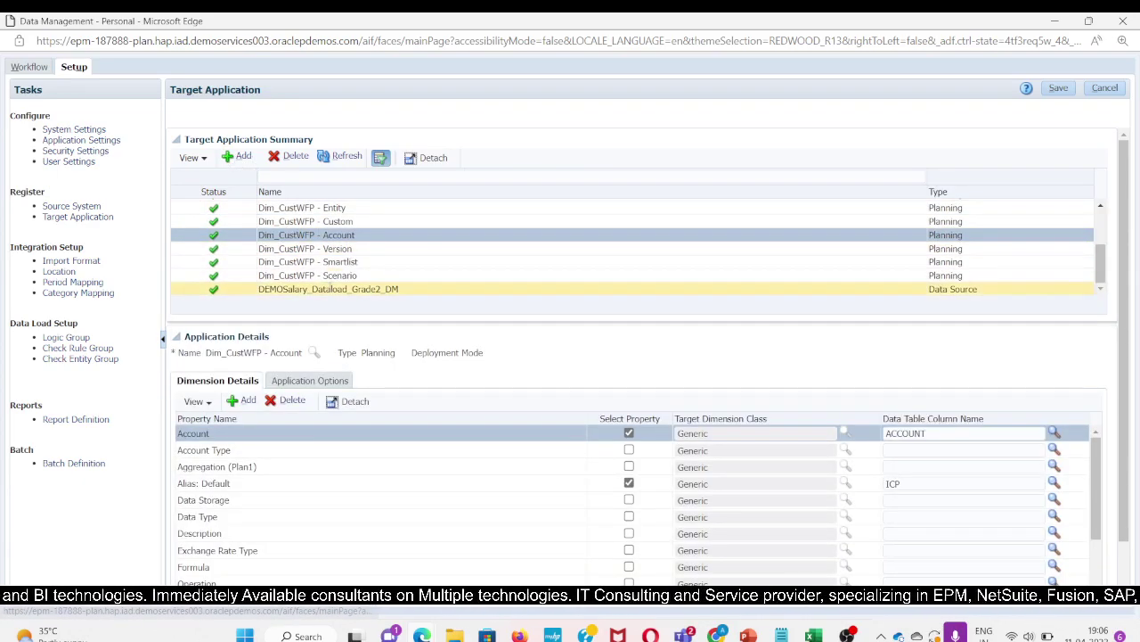
click(317, 207)
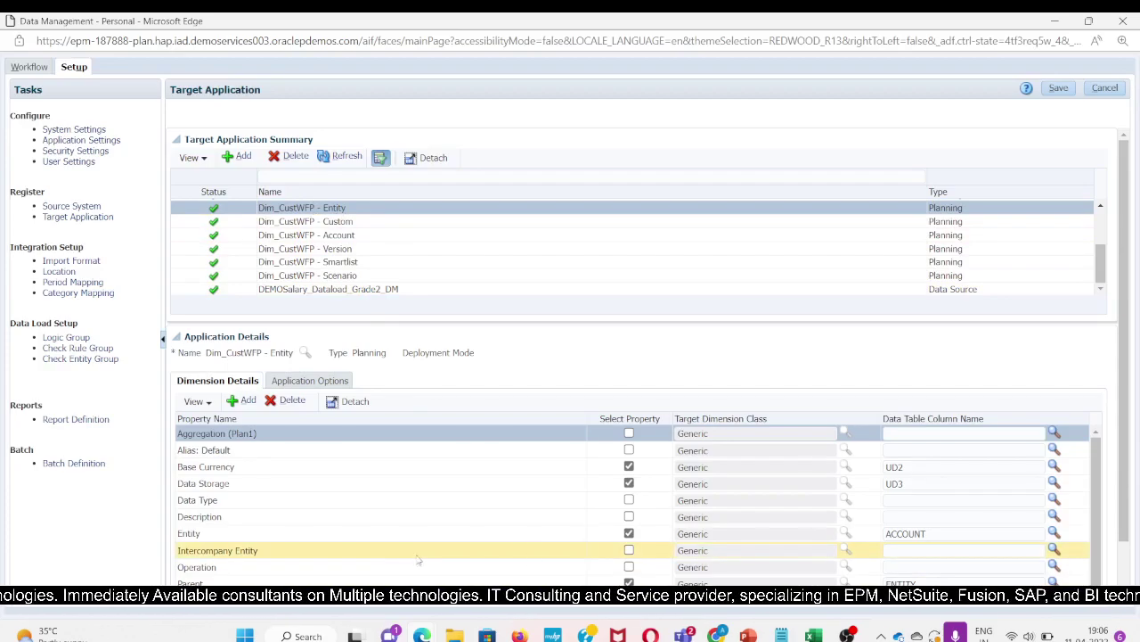
scroll(607, 561, down, 1)
scroll(460, 566, up, 1)
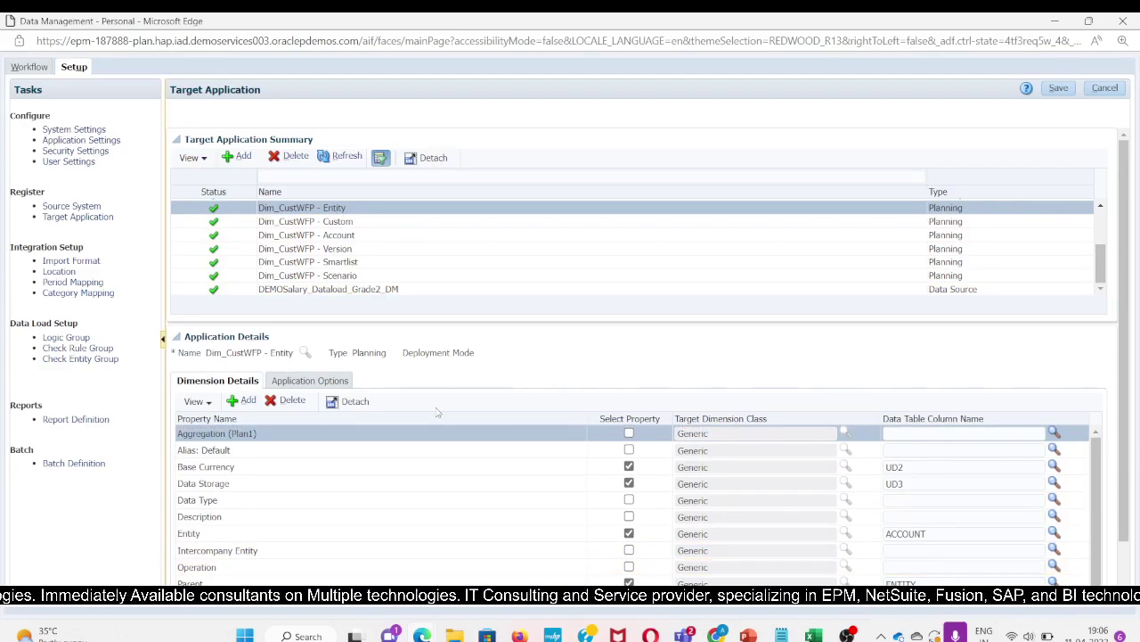
click(309, 469)
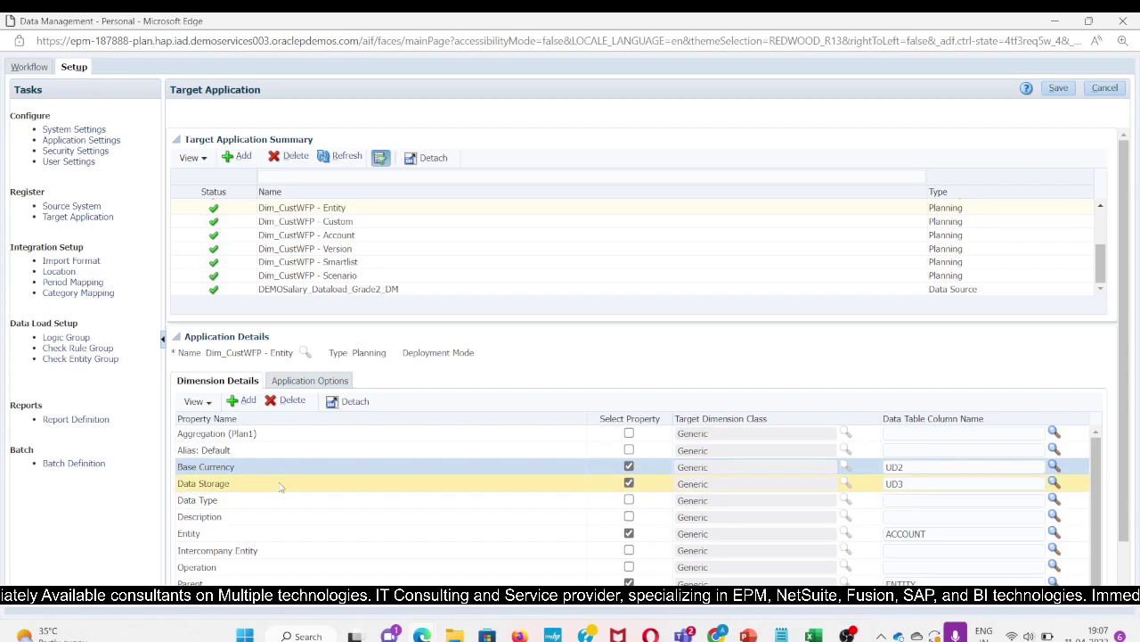
click(280, 484)
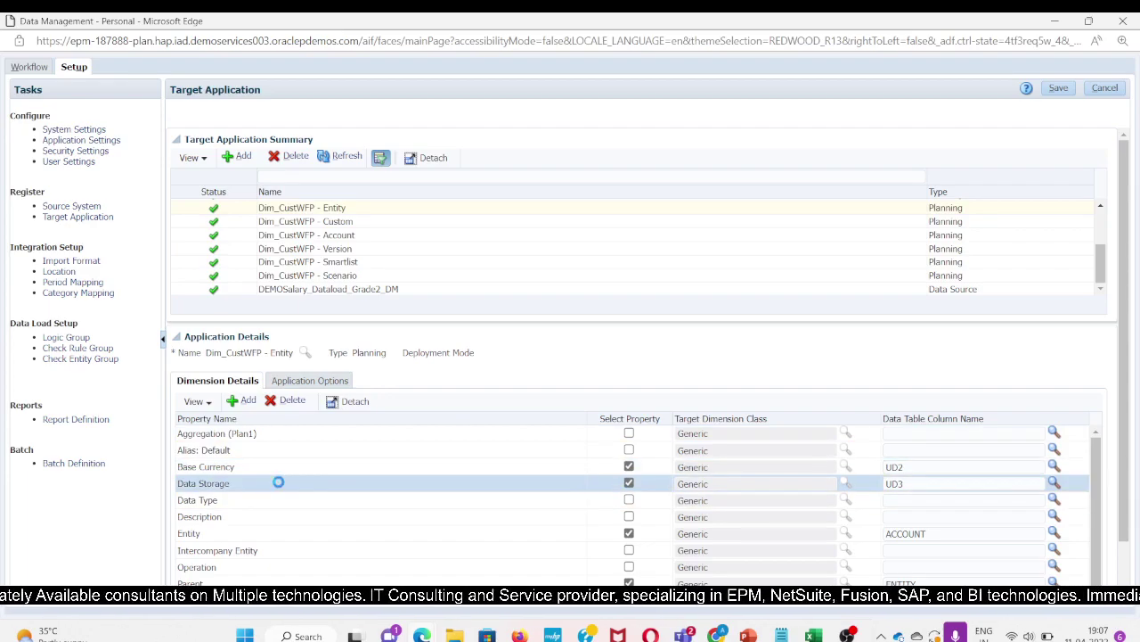
click(240, 536)
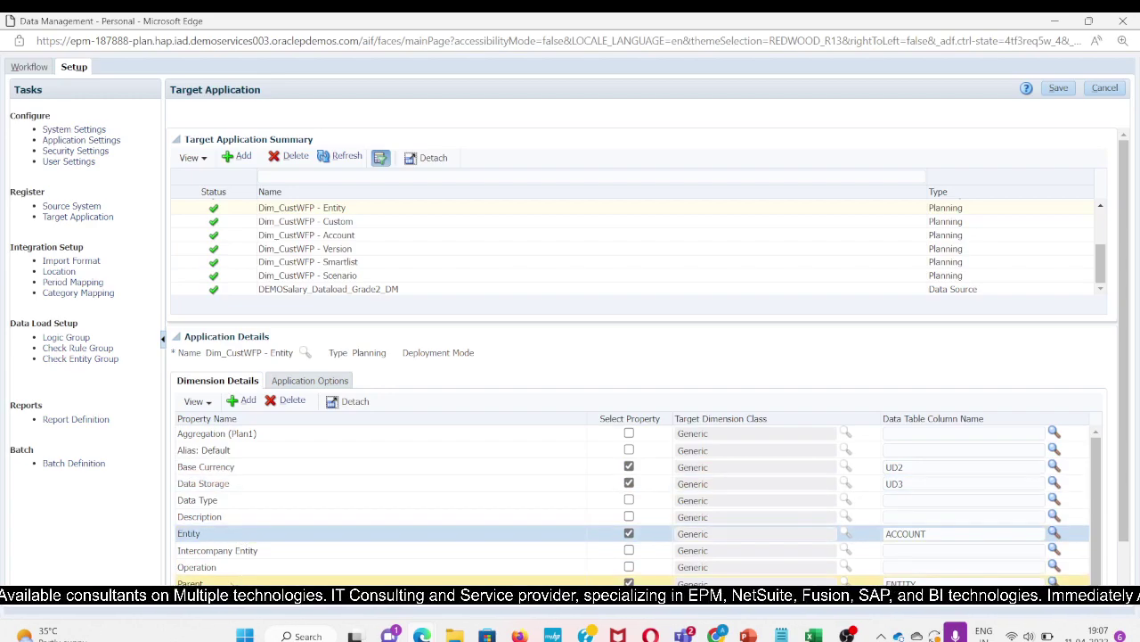
click(230, 581)
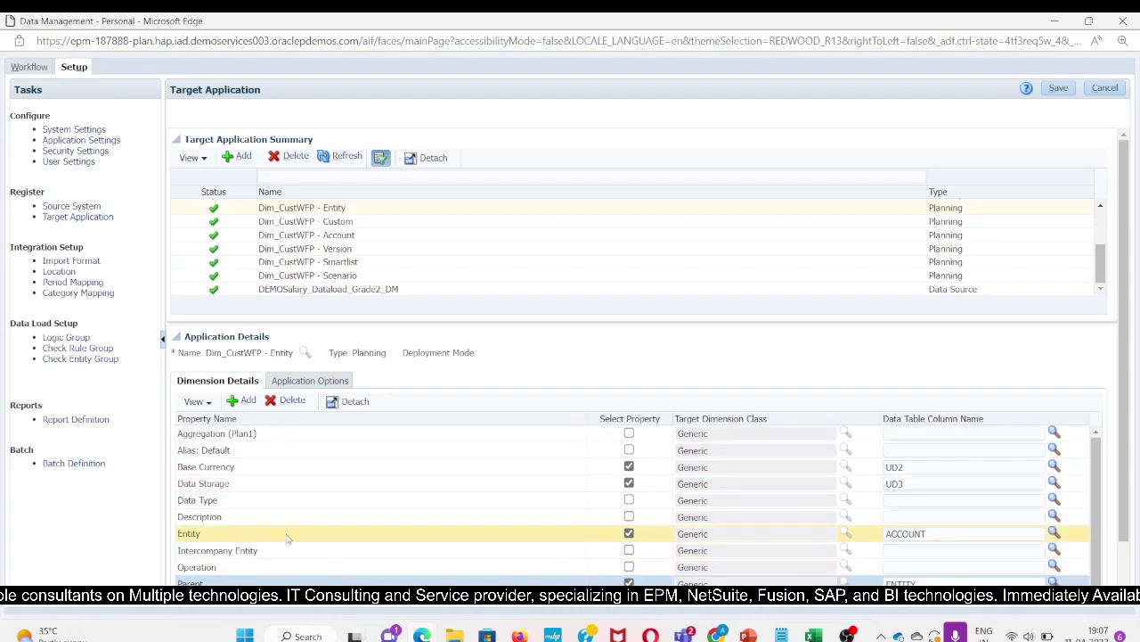
- Switch to Excel to check the name and location of Entity_Metadata_DM, and return to the Entity property mappings in Data Management
key(alt+Tab)
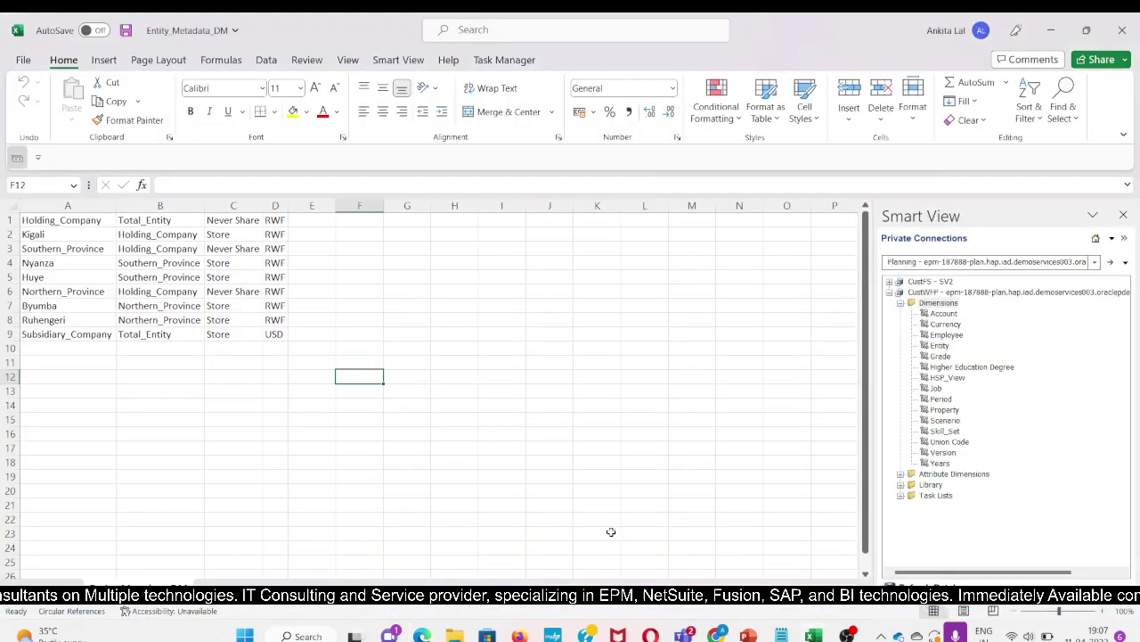
key(alt)
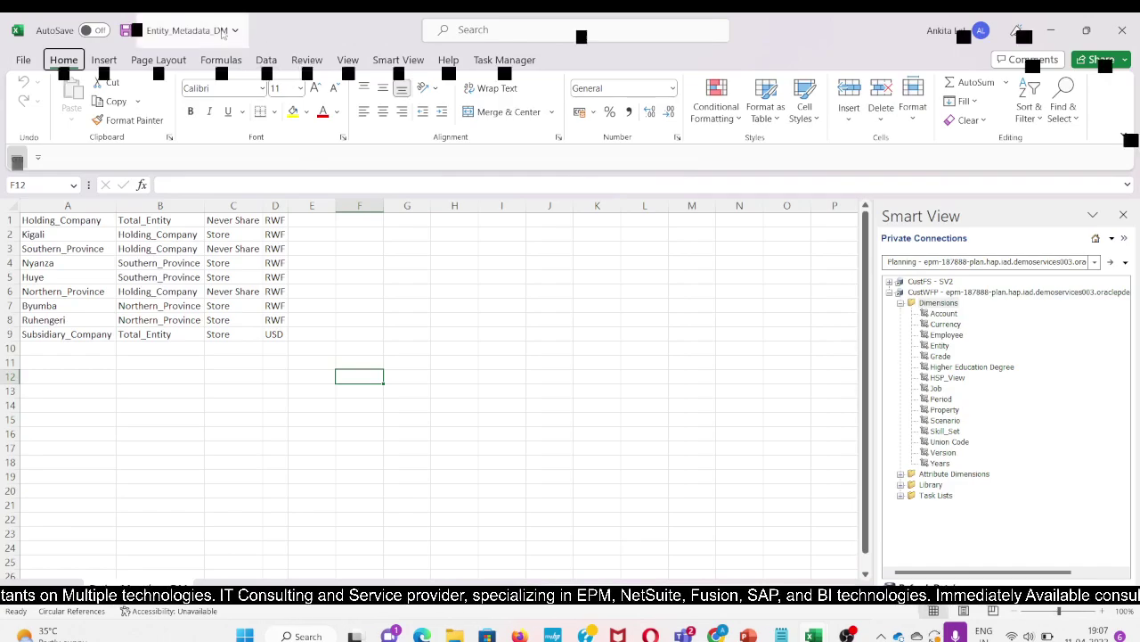
click(234, 31)
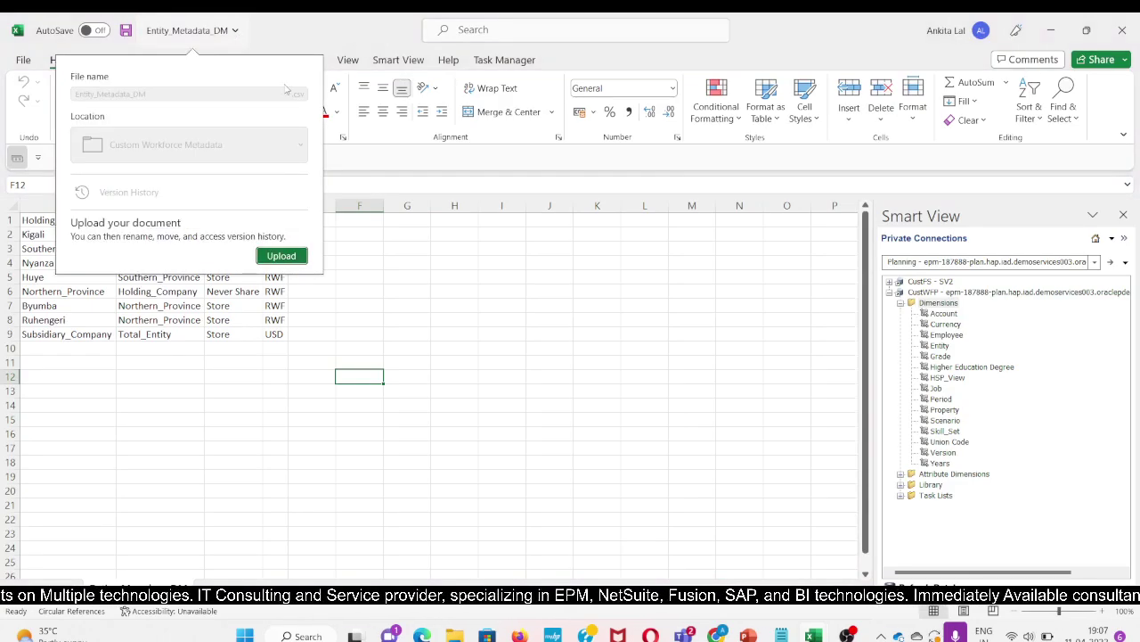
click(478, 410)
key(alt+Tab)
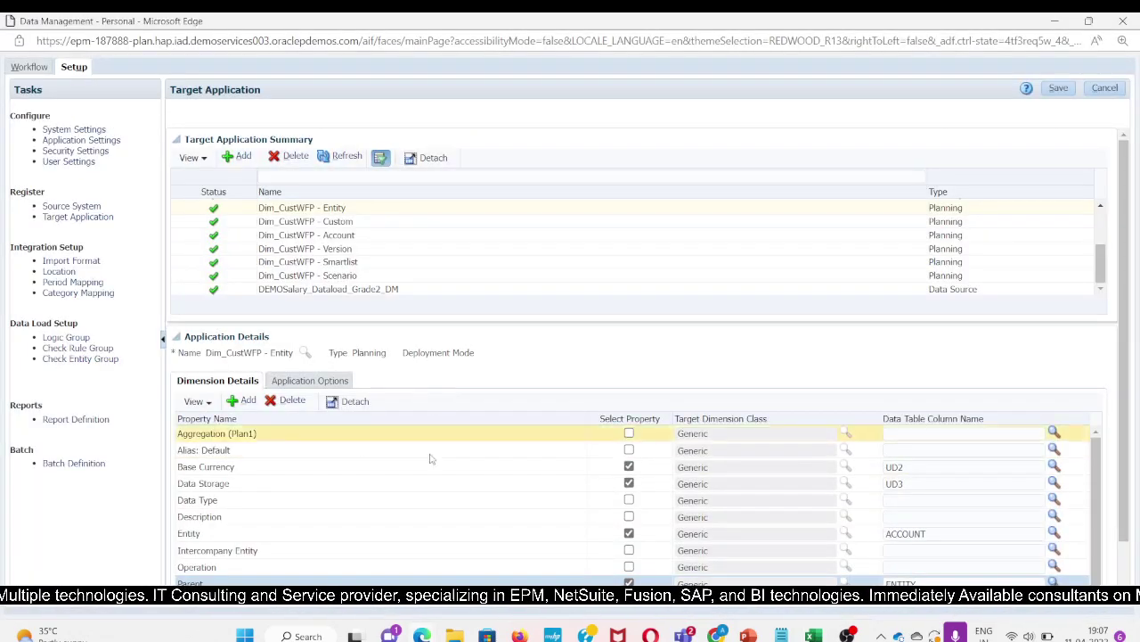
scroll(444, 458, down, 1)
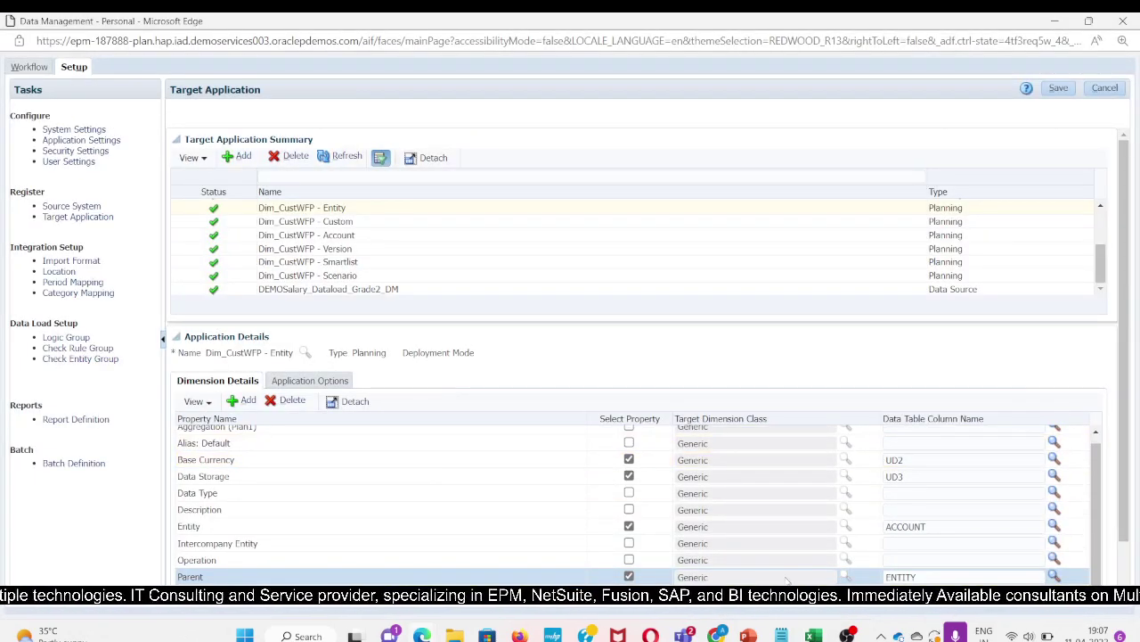
scroll(285, 456, up, 1)
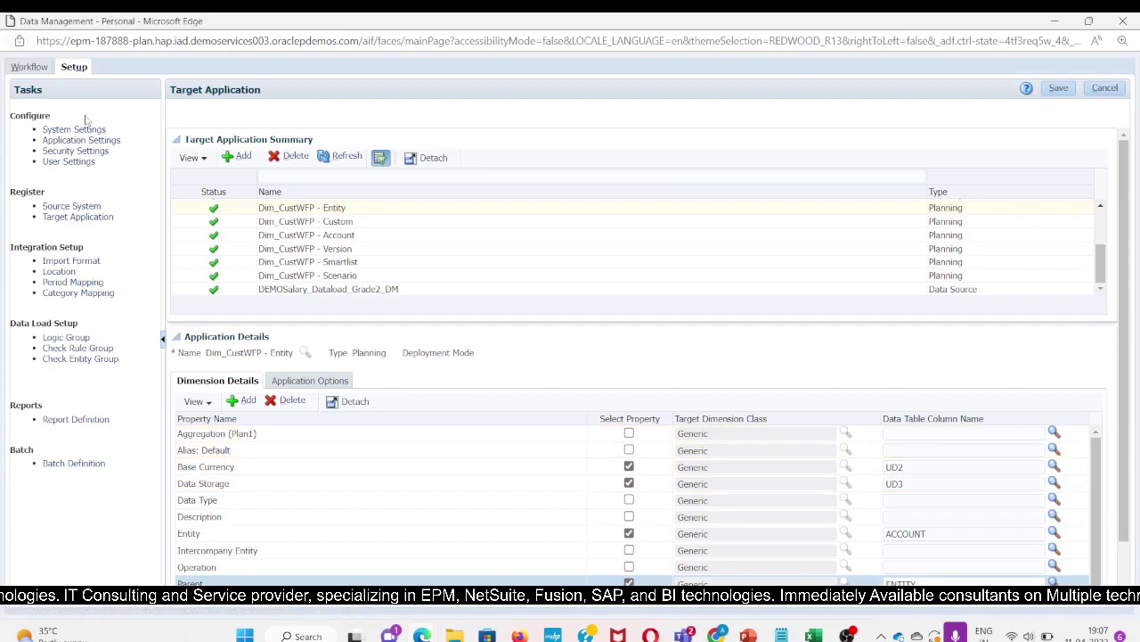
- Open the Imf_Entity import format and examine its details and source column mappings
click(65, 259)
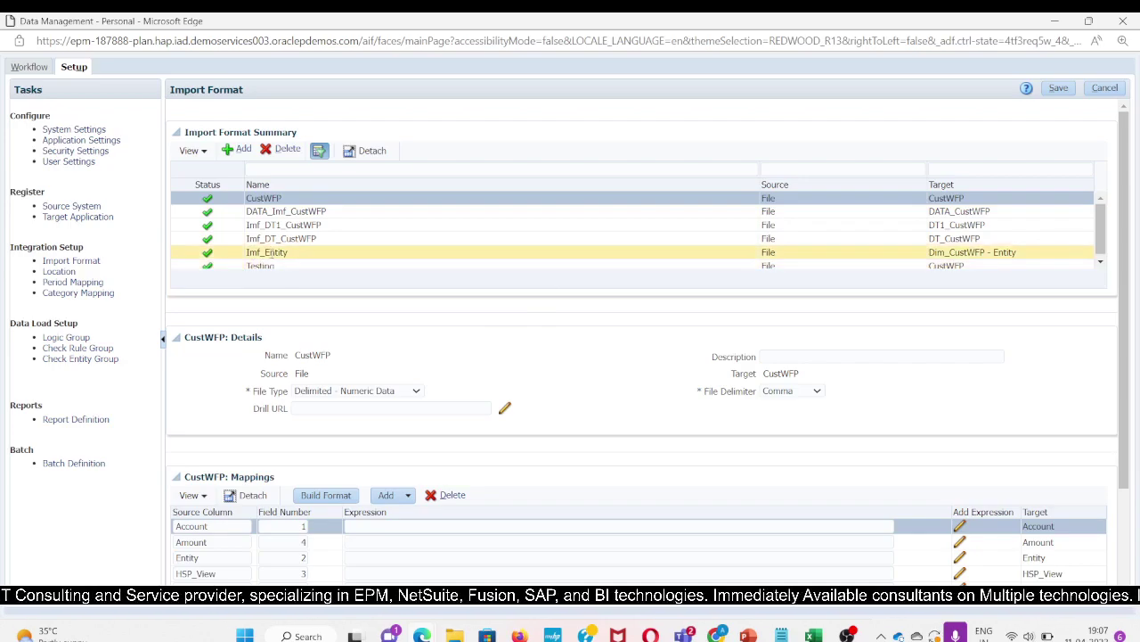
click(271, 253)
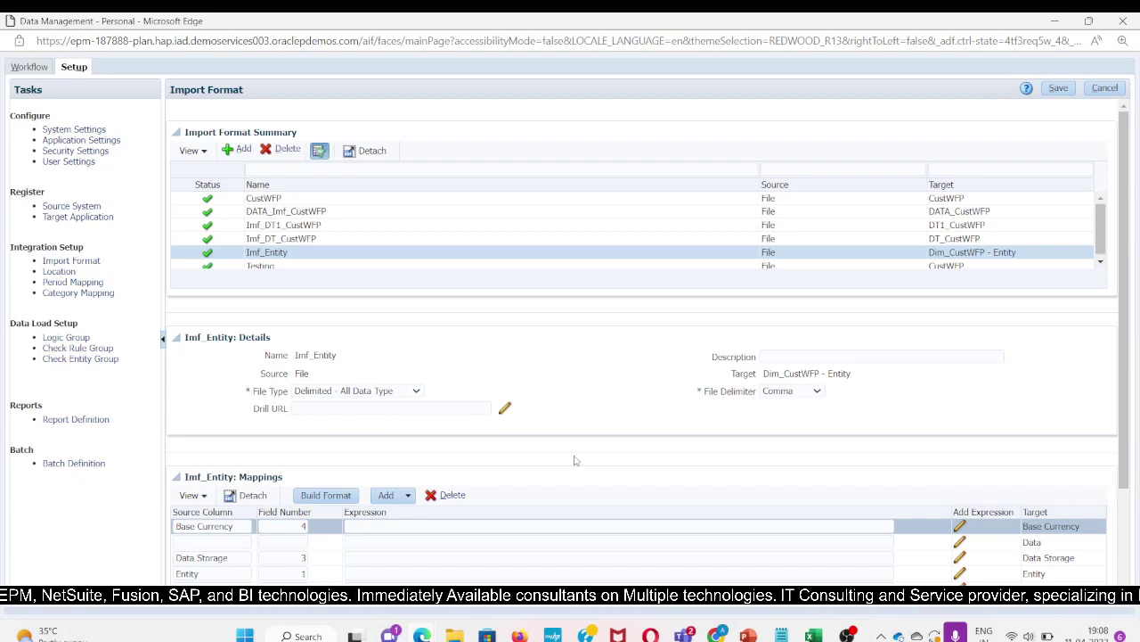
scroll(575, 461, down, 3)
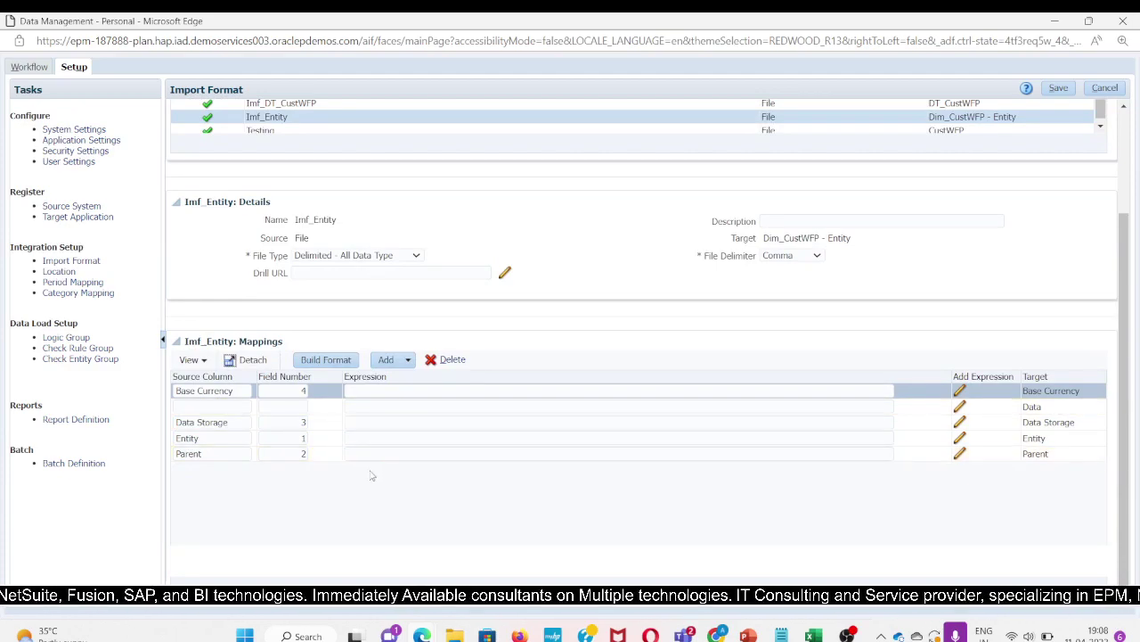
- Compare the Imf_Entity mapping field numbers with the column order in the Notepad note, and minimize the note
key(alt+Tab)
key(alt+Tab)
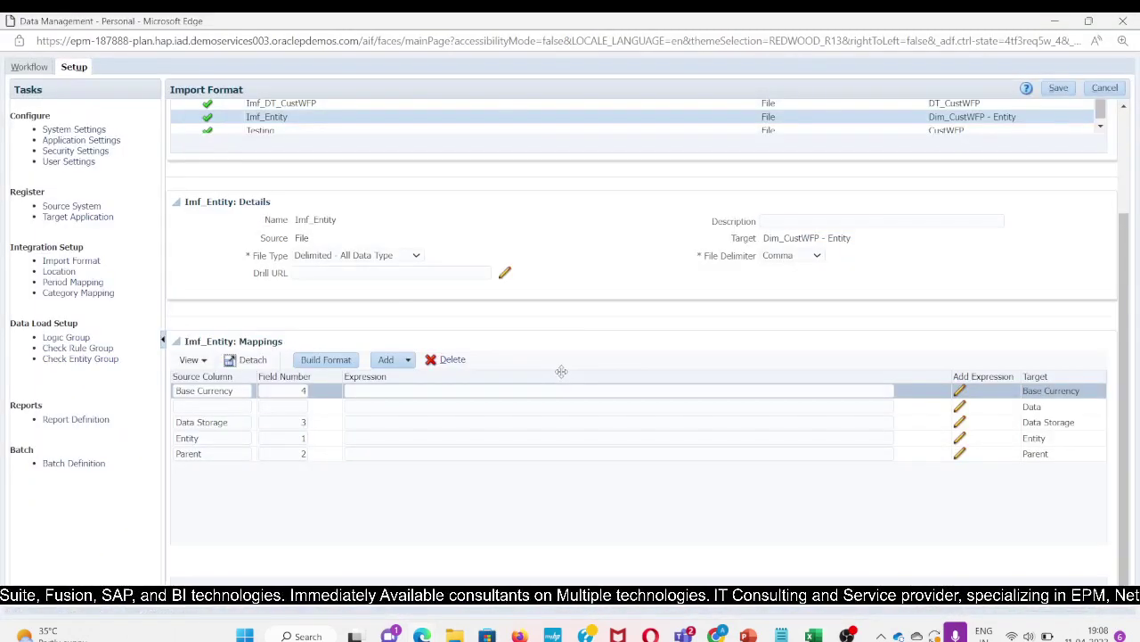
key(alt+Tab)
key(alt+Tab)
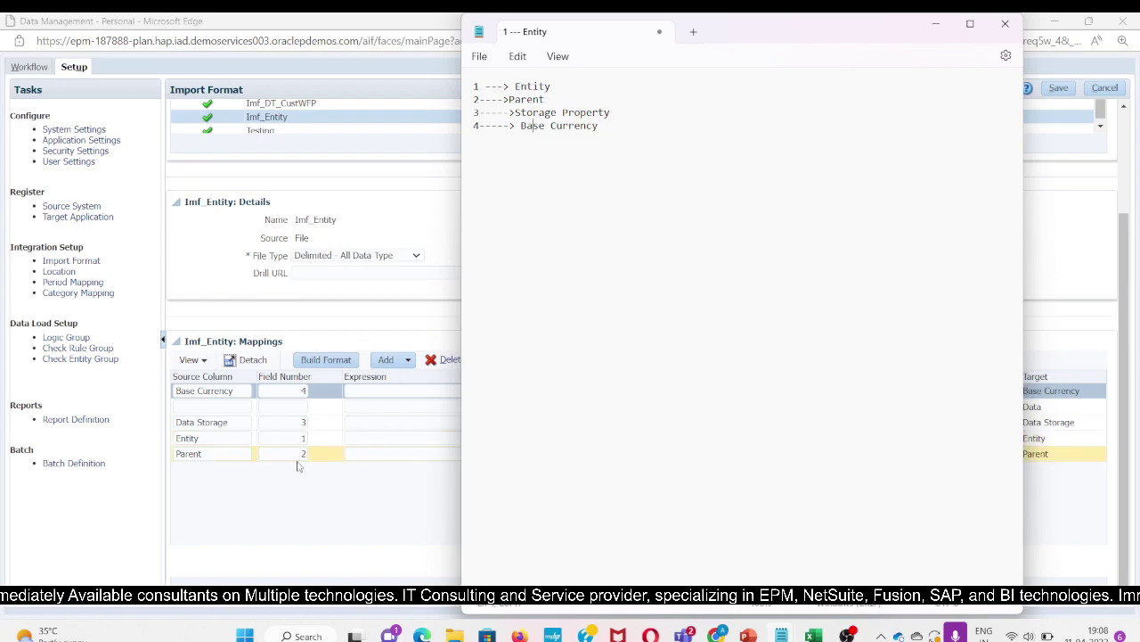
click(936, 26)
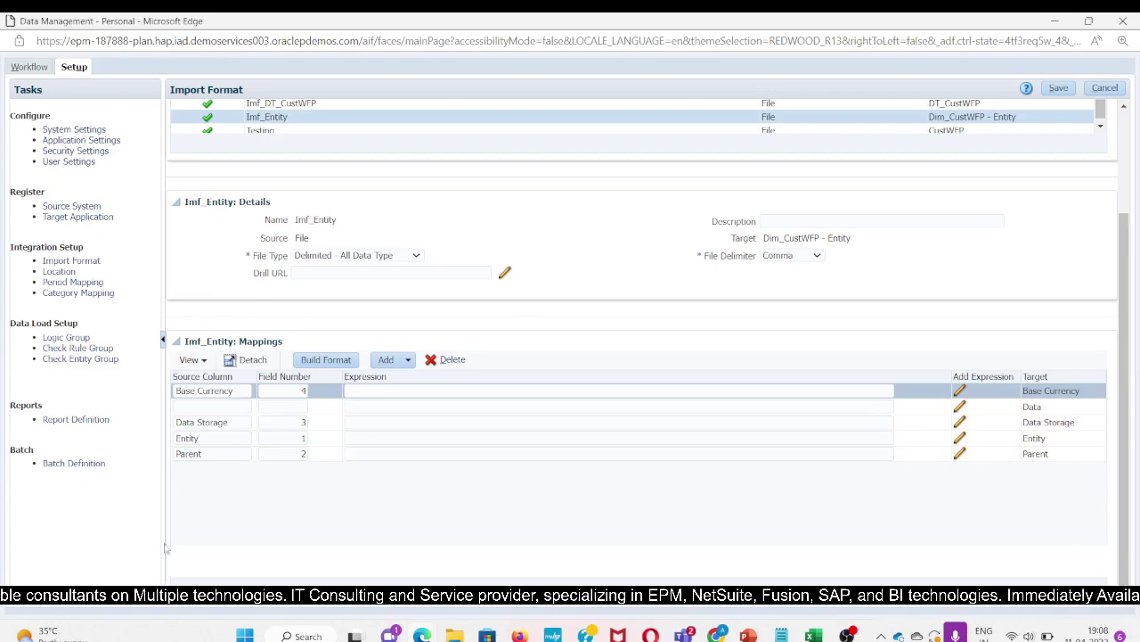
- Save the Imf_Entity import format and recheck its mappings
scroll(399, 557, up, 3)
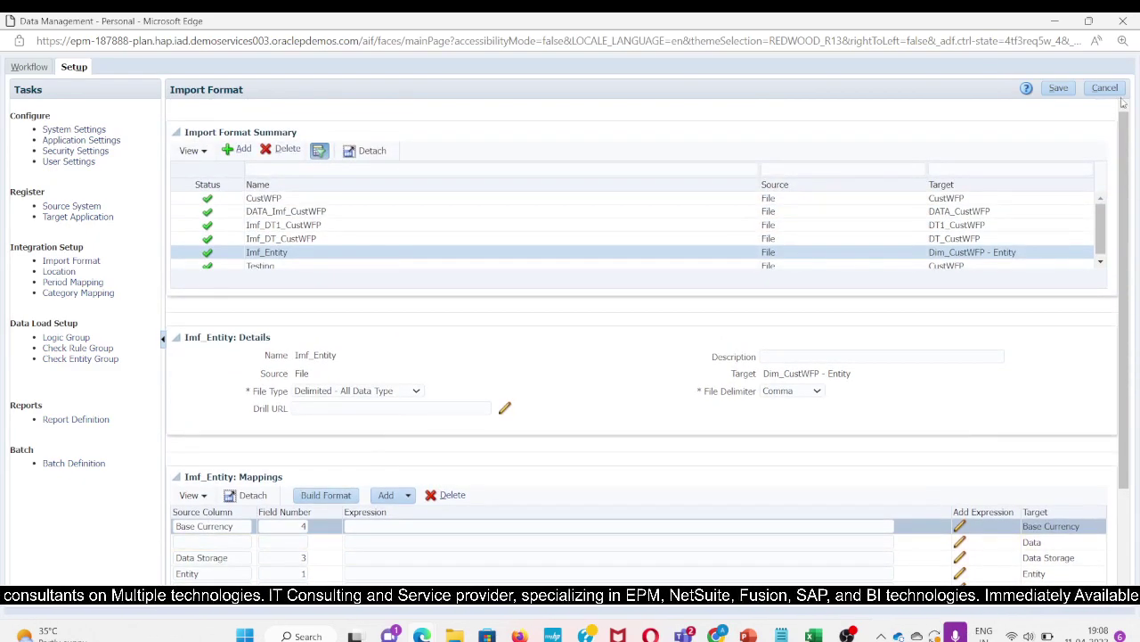
click(1060, 89)
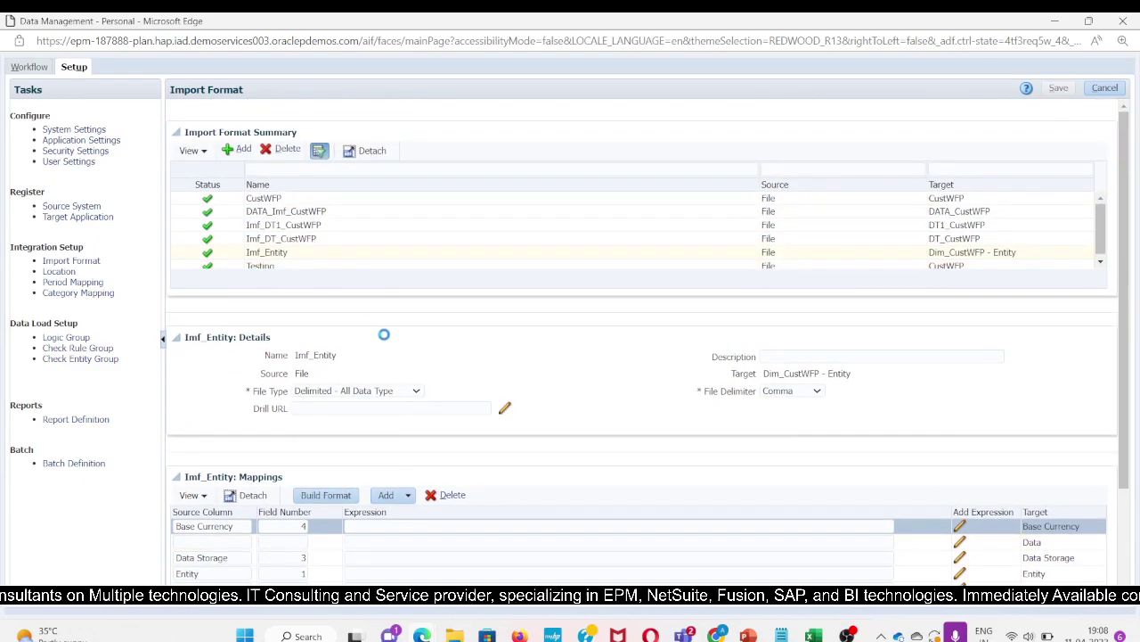
scroll(433, 476, down, 2)
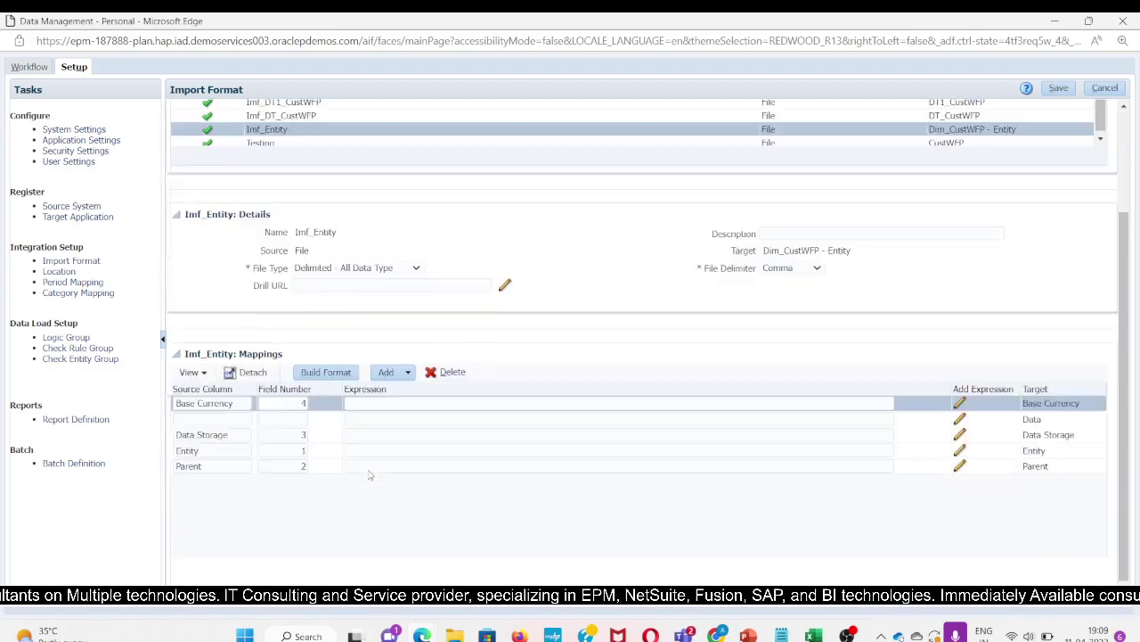
scroll(448, 489, up, 1)
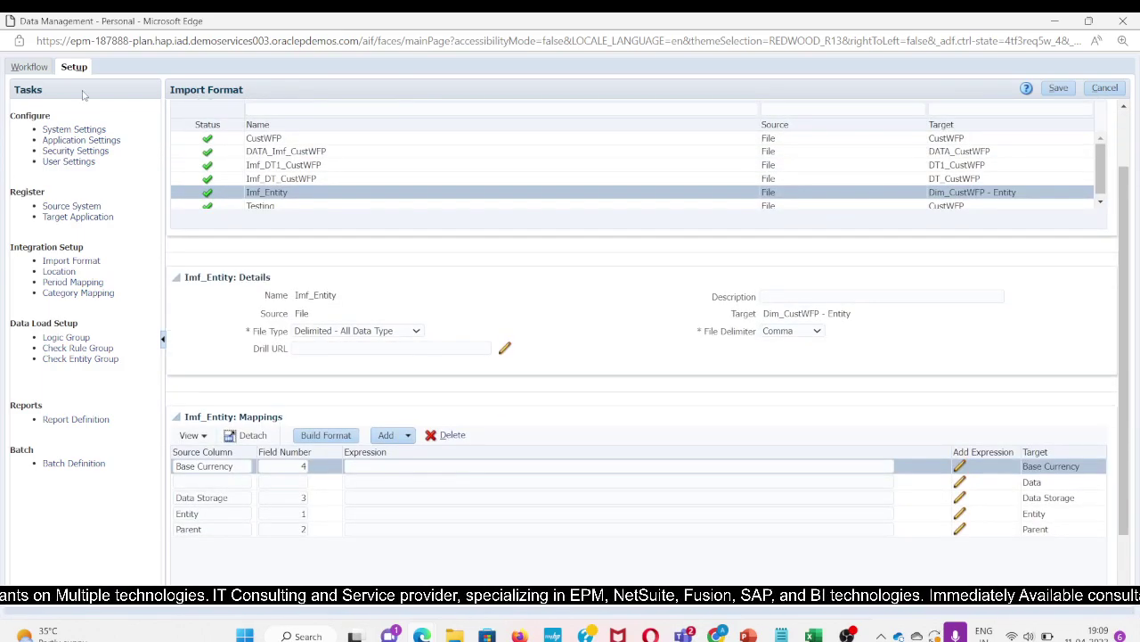
- Examine the details of the Loc_Entity location and look up its import format, leaving the selection dialog without changes
click(59, 272)
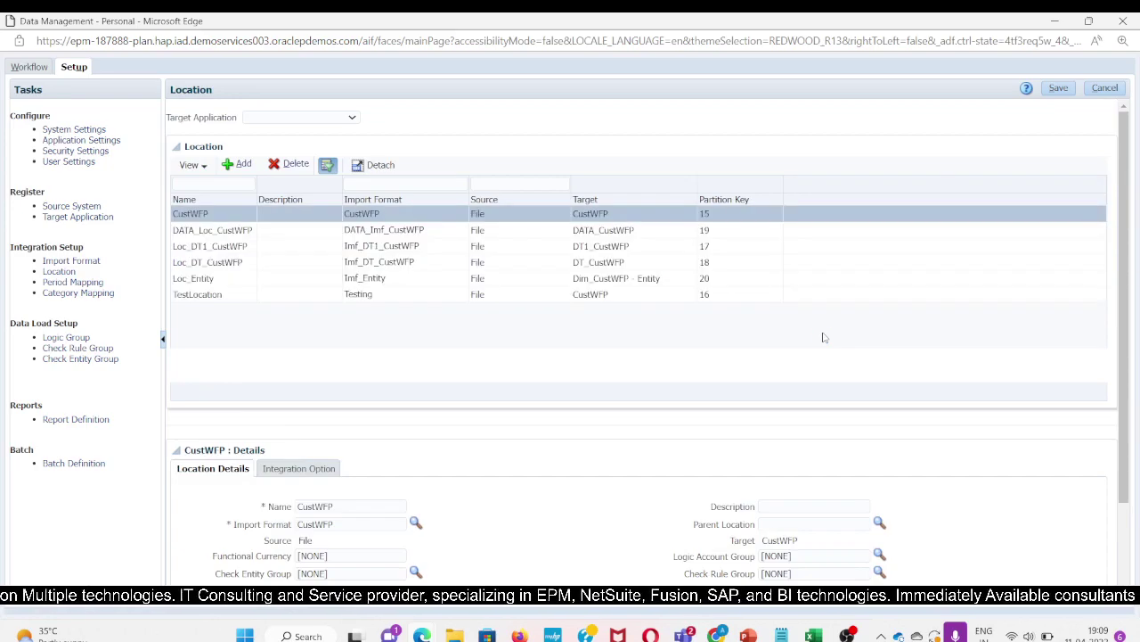
click(202, 279)
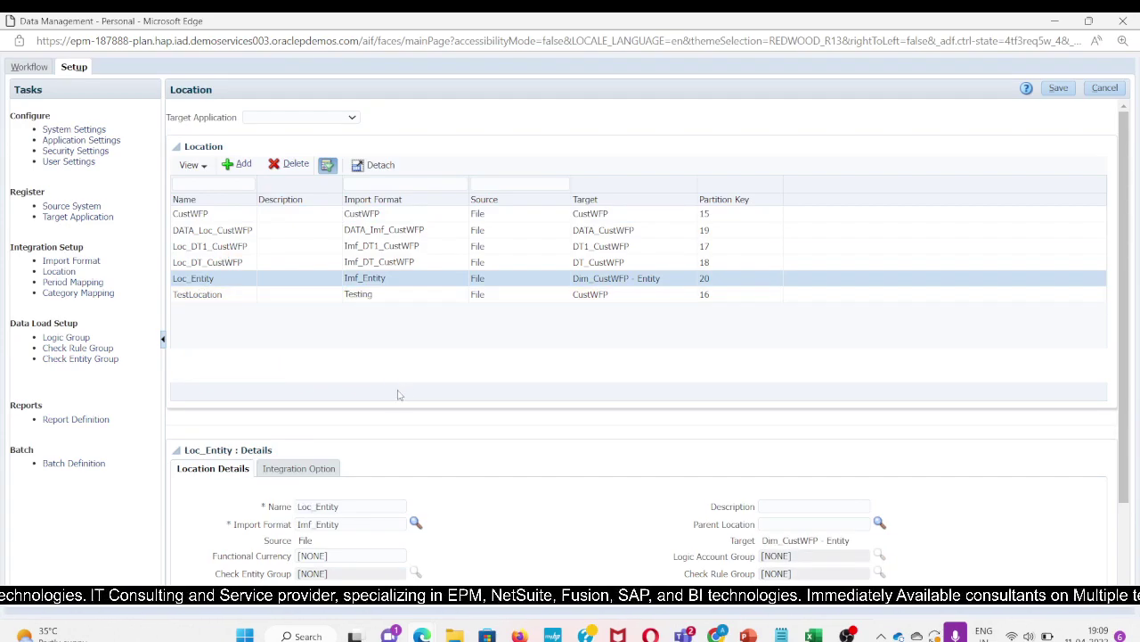
scroll(450, 357, down, 1)
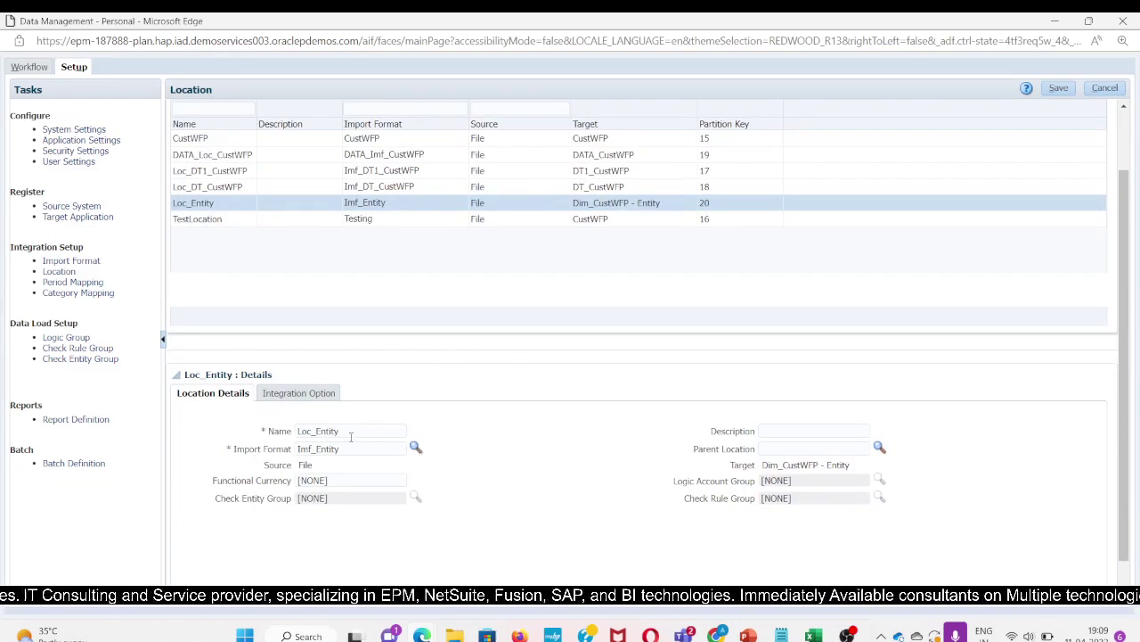
scroll(352, 434, up, 1)
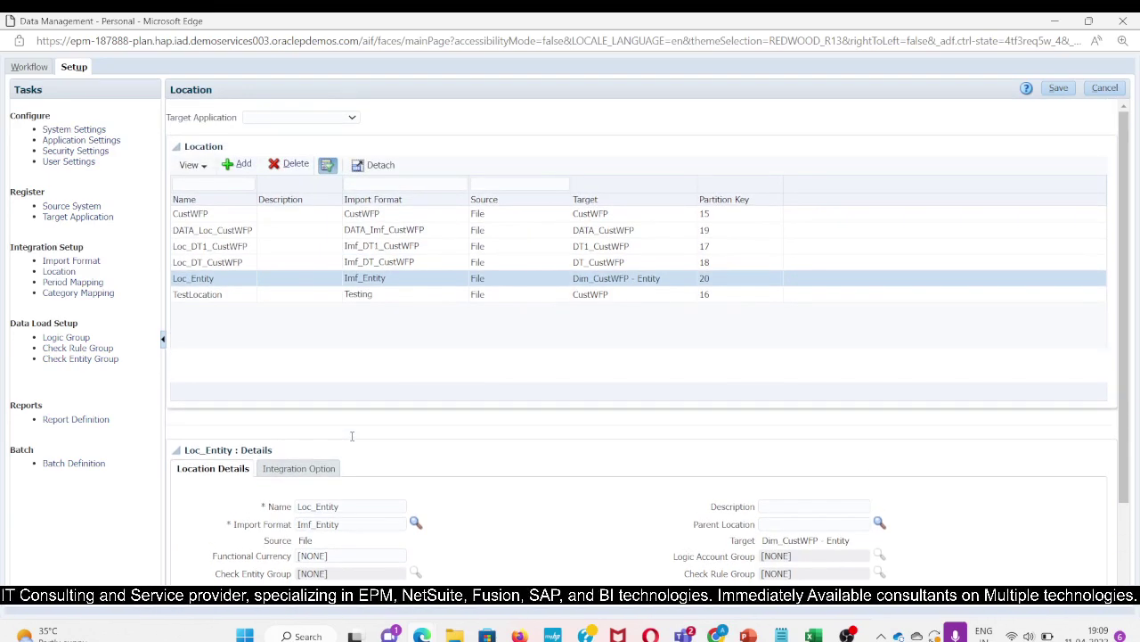
scroll(352, 435, down, 2)
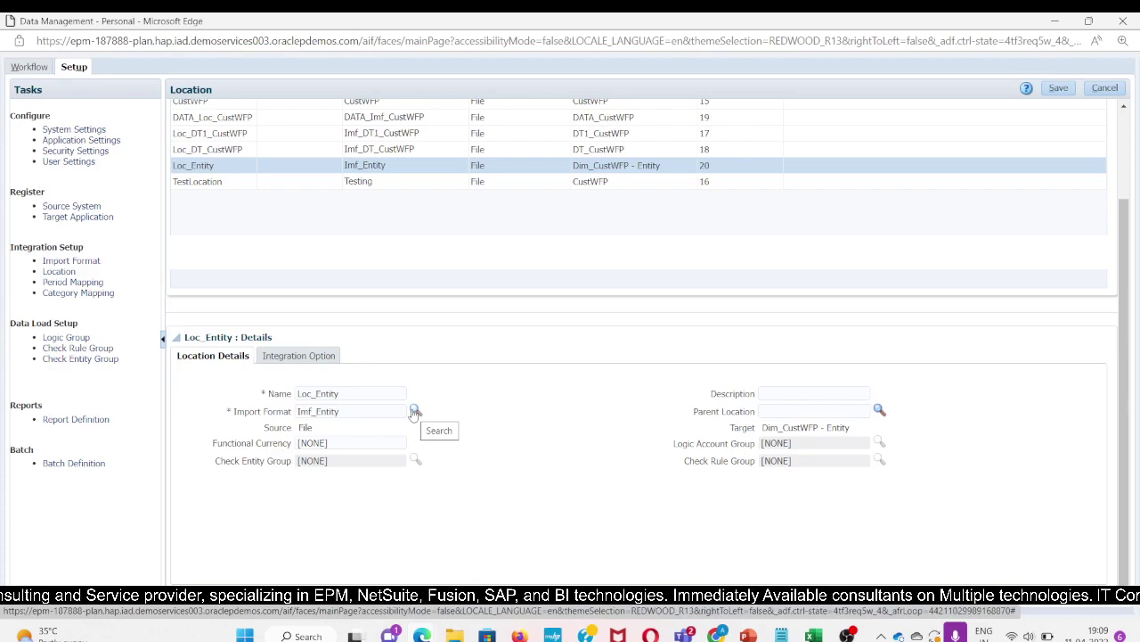
click(414, 412)
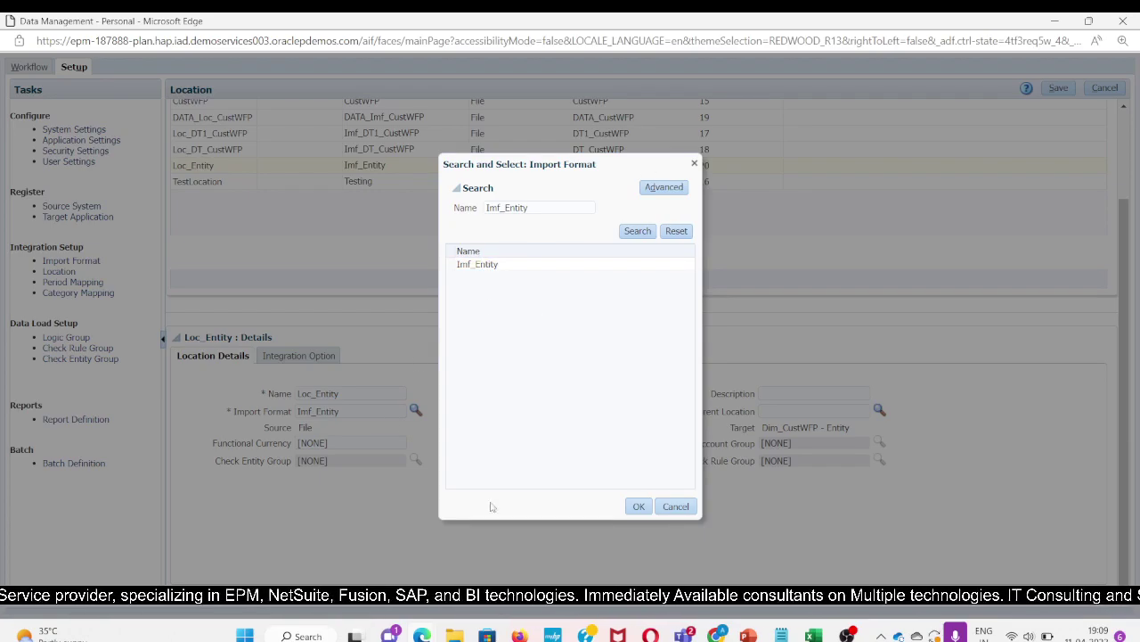
click(669, 504)
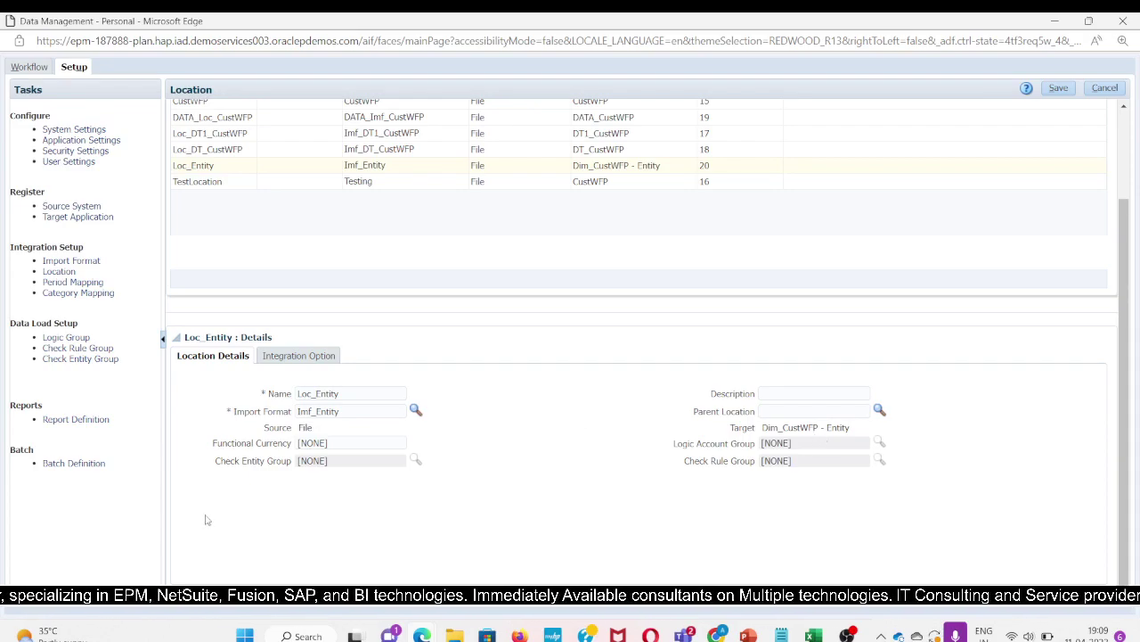
- Save the Loc_Entity location and open Data Load Mapping in the workflow tasks
scroll(318, 516, up, 3)
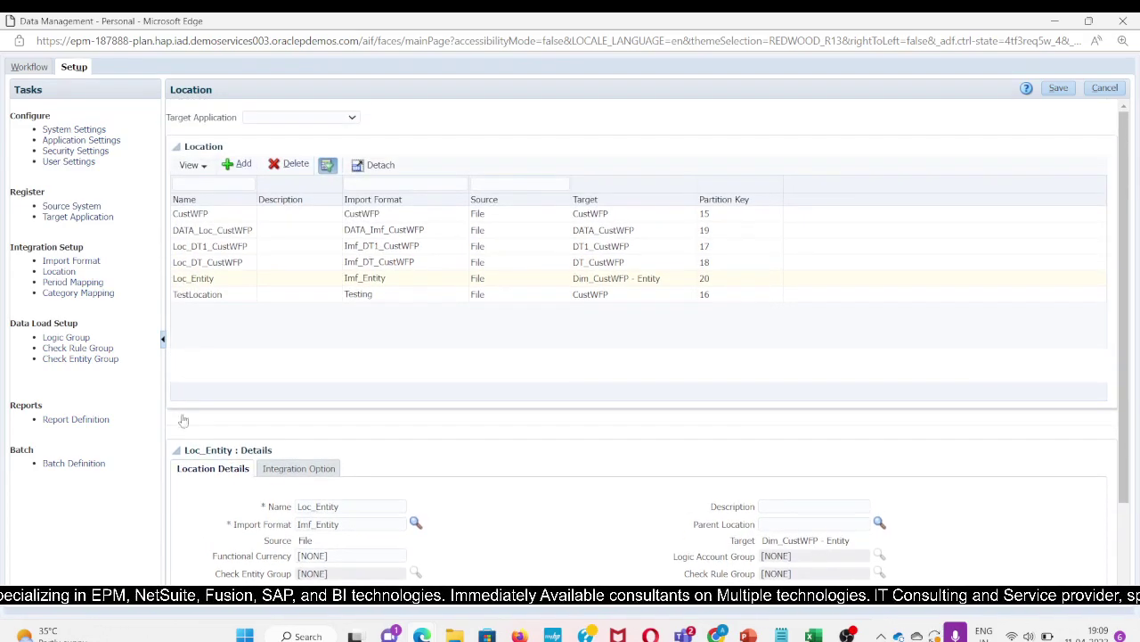
click(1059, 89)
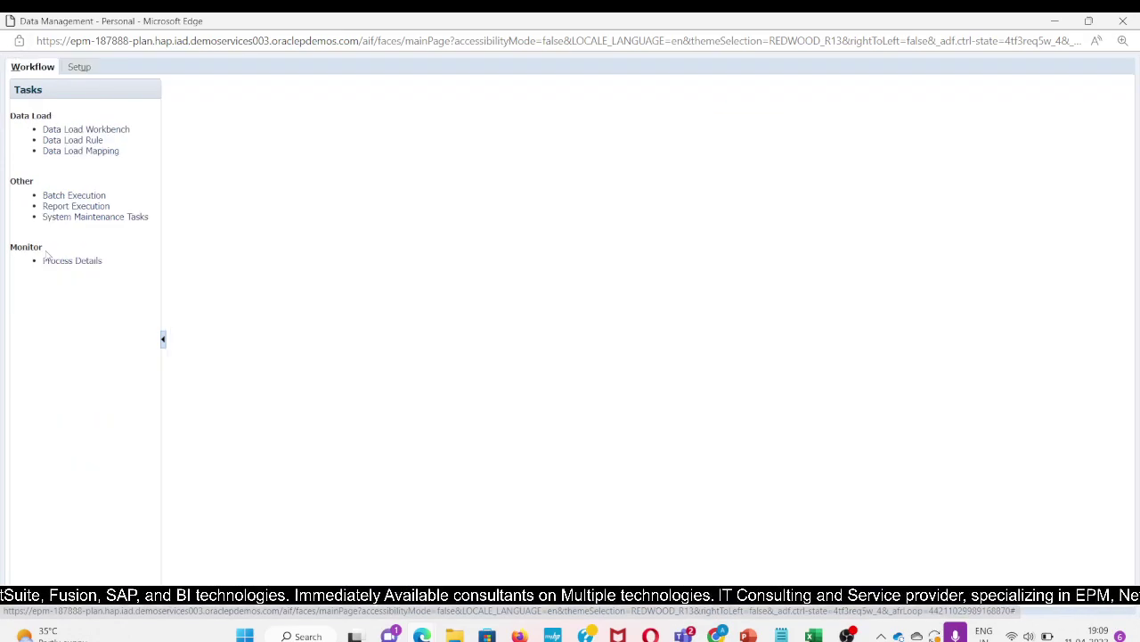
click(71, 150)
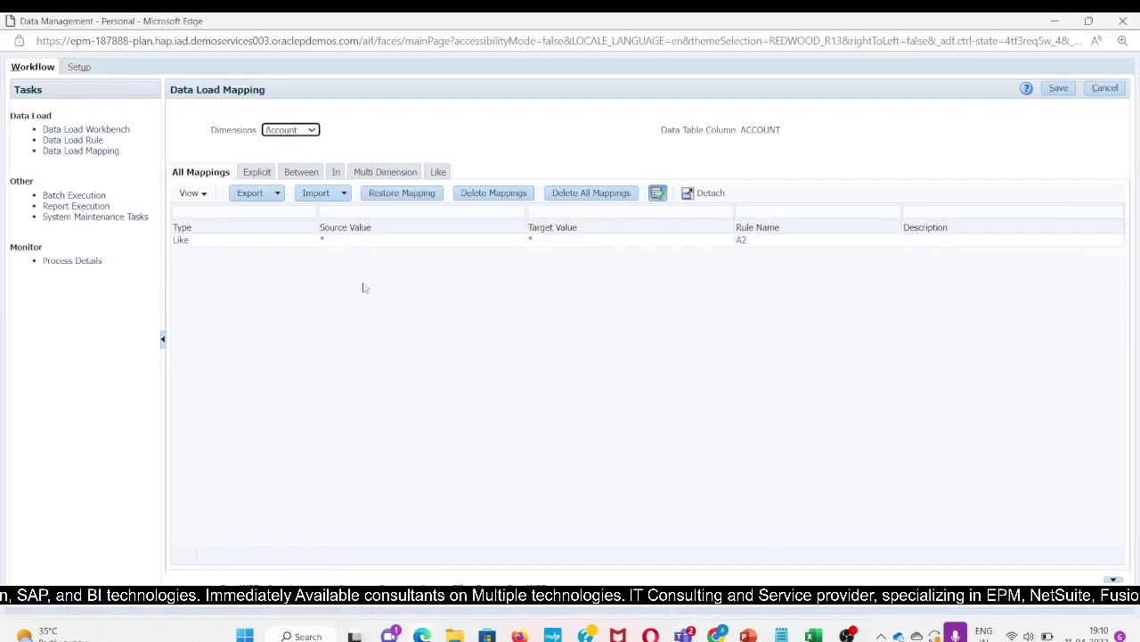
- Change the location in the point of view to Loc_Entity
click(241, 589)
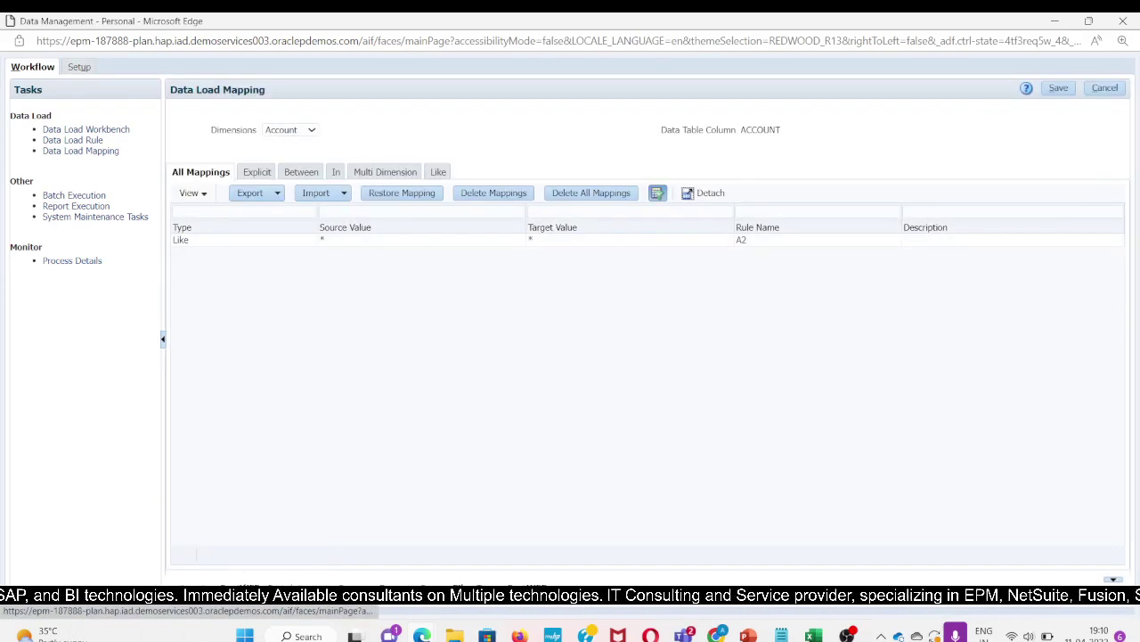
click(714, 282)
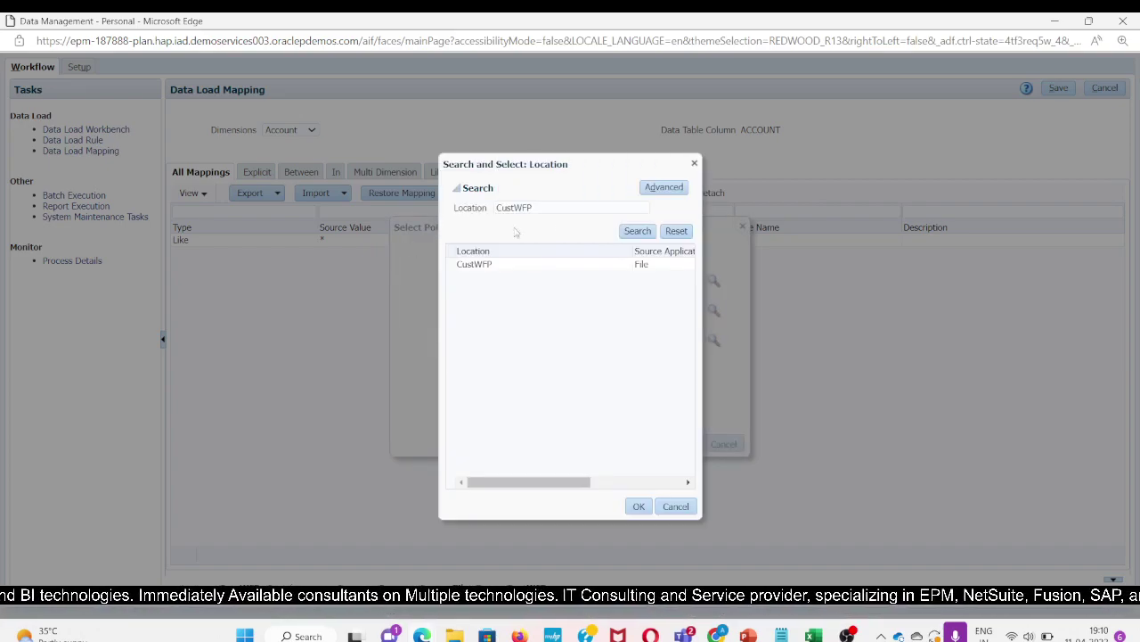
click(638, 231)
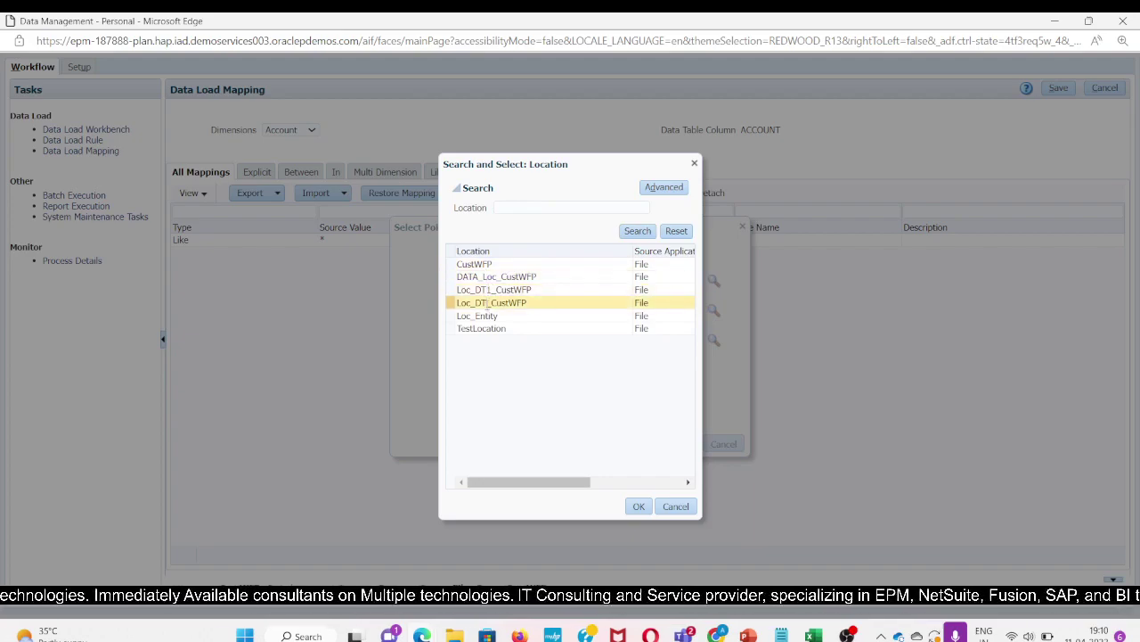
click(488, 316)
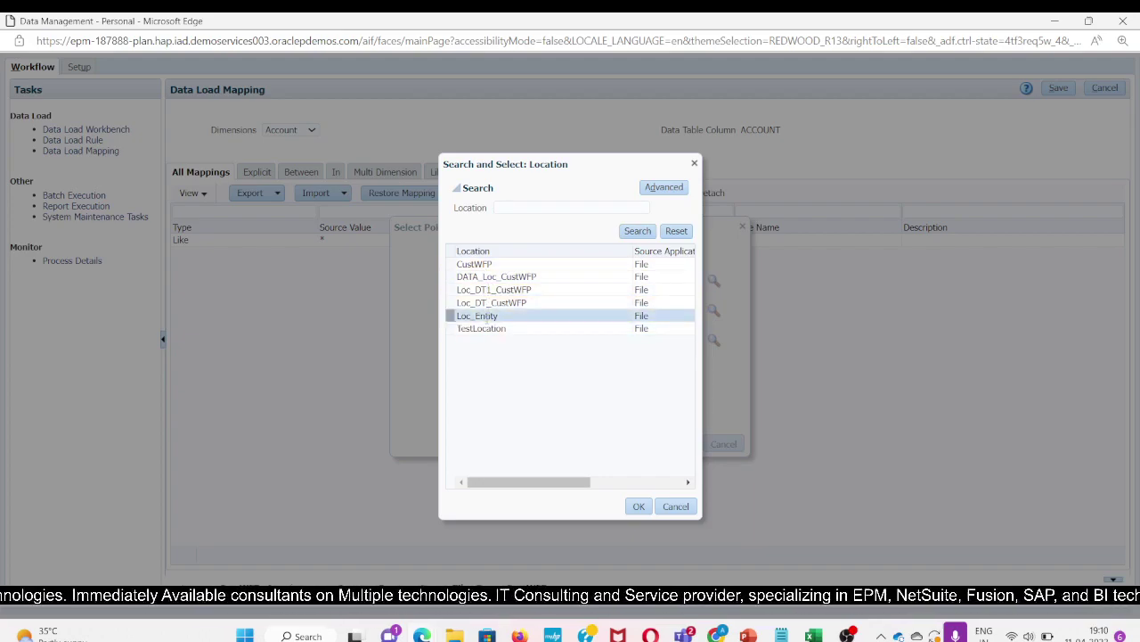
click(639, 507)
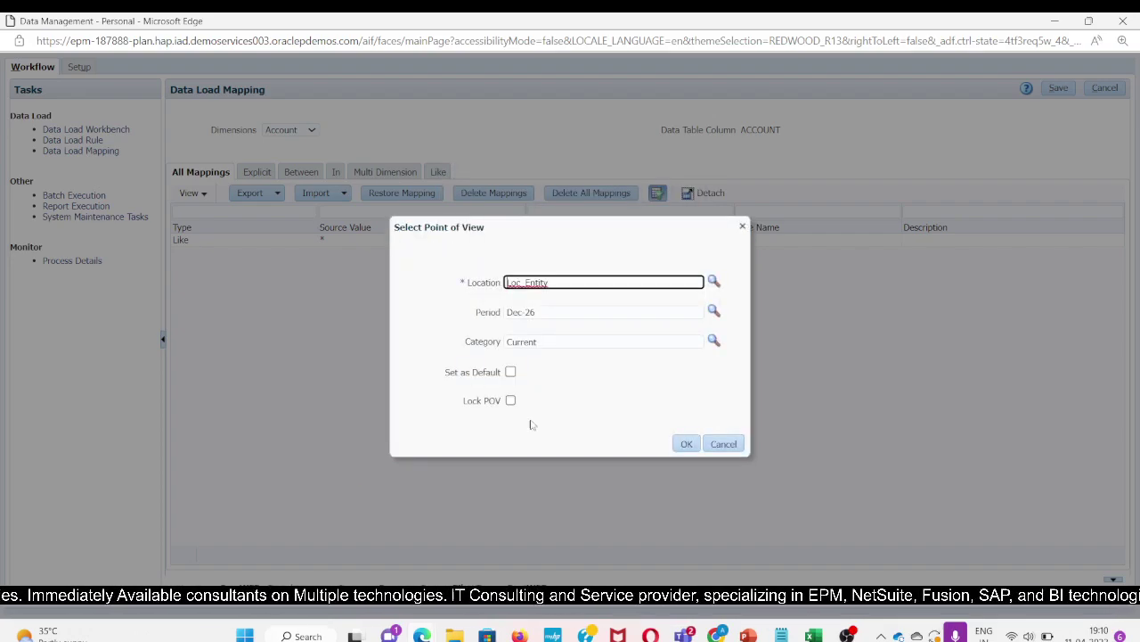
- Select the Dec-26 period, keep the Current category and apply the point of view
click(715, 311)
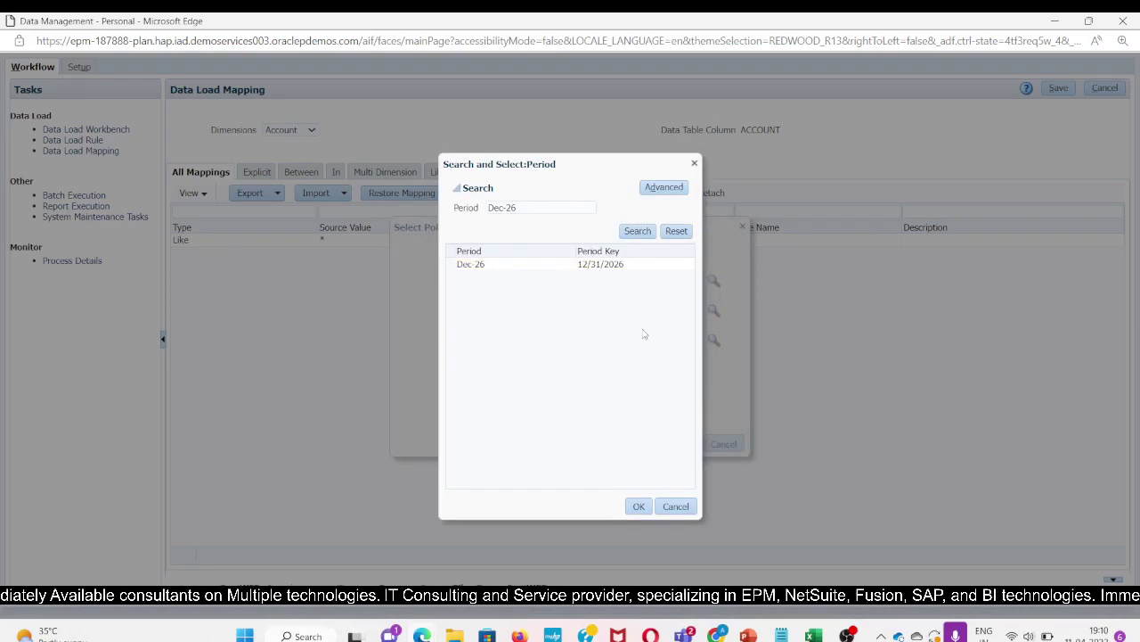
click(521, 264)
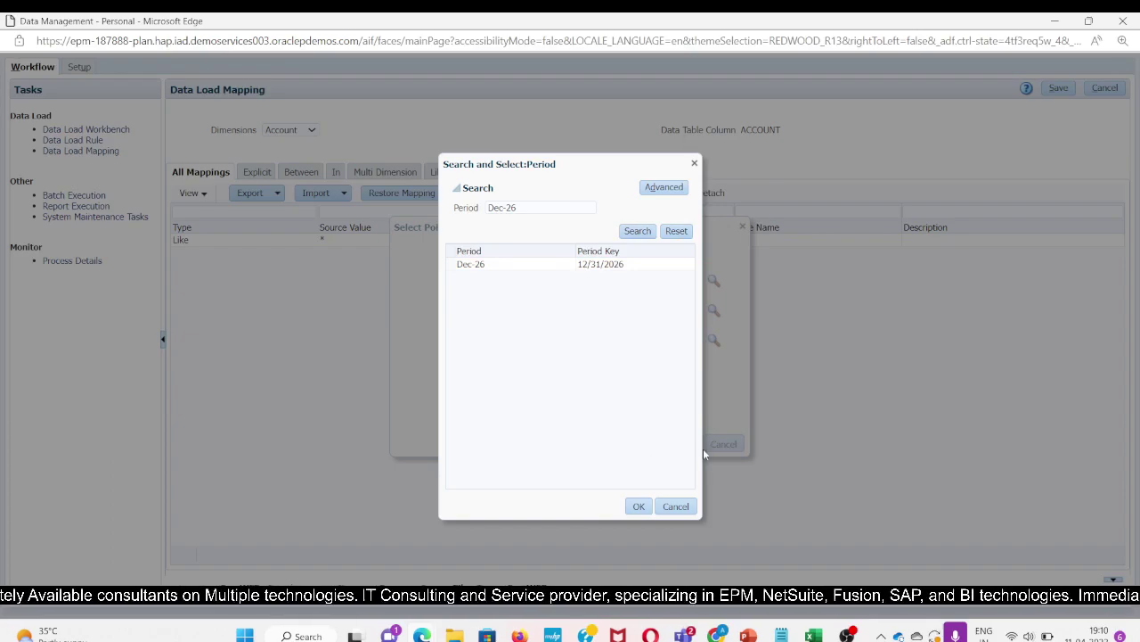
double_click(571, 267)
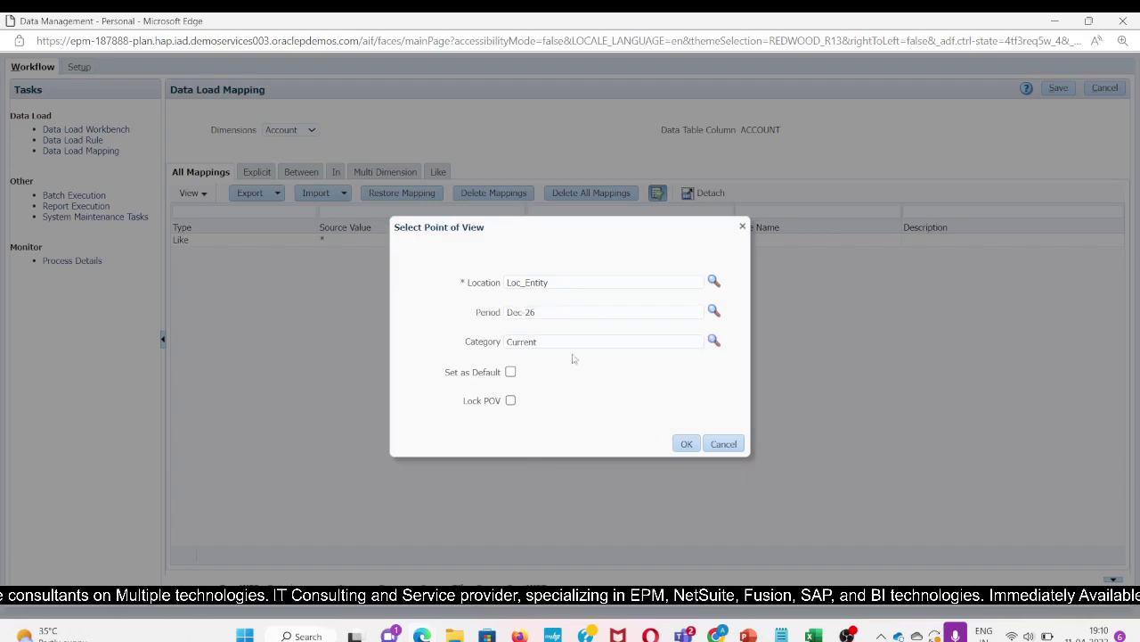
click(687, 443)
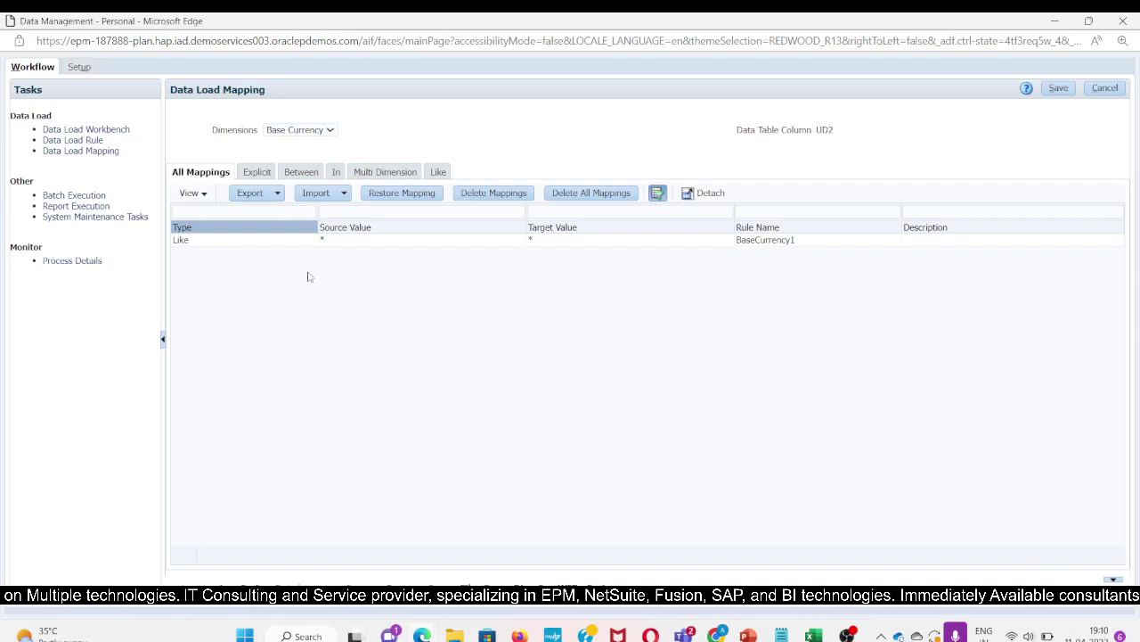
- Examine the Like mappings of the Base Currency, Data Storage, Entity and Parent dimensions
click(290, 130)
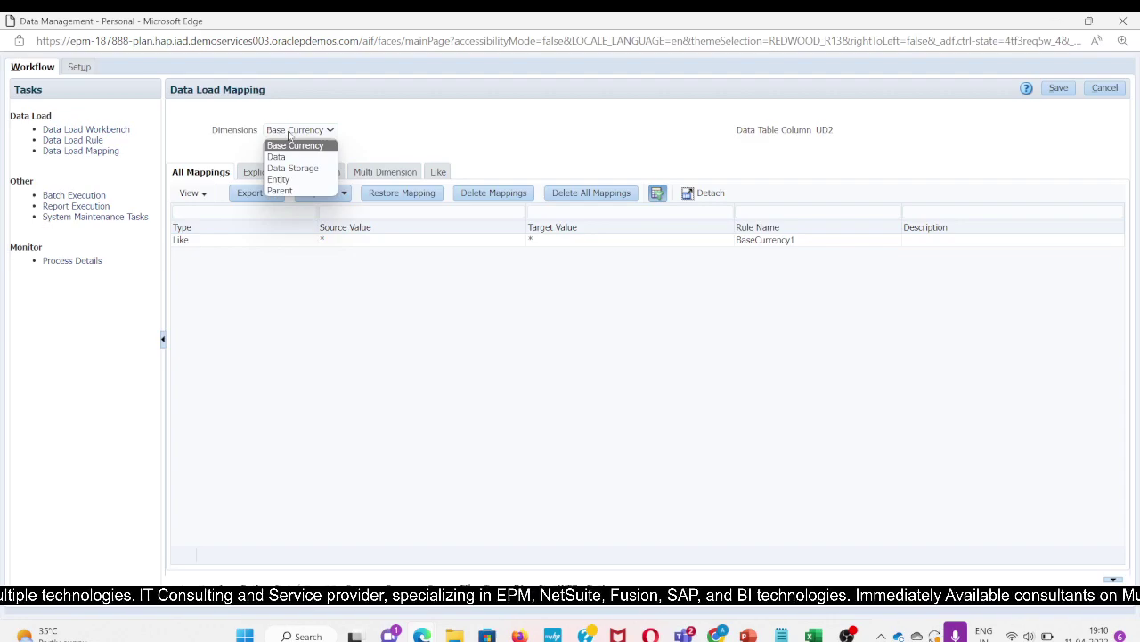
click(440, 173)
click(440, 173)
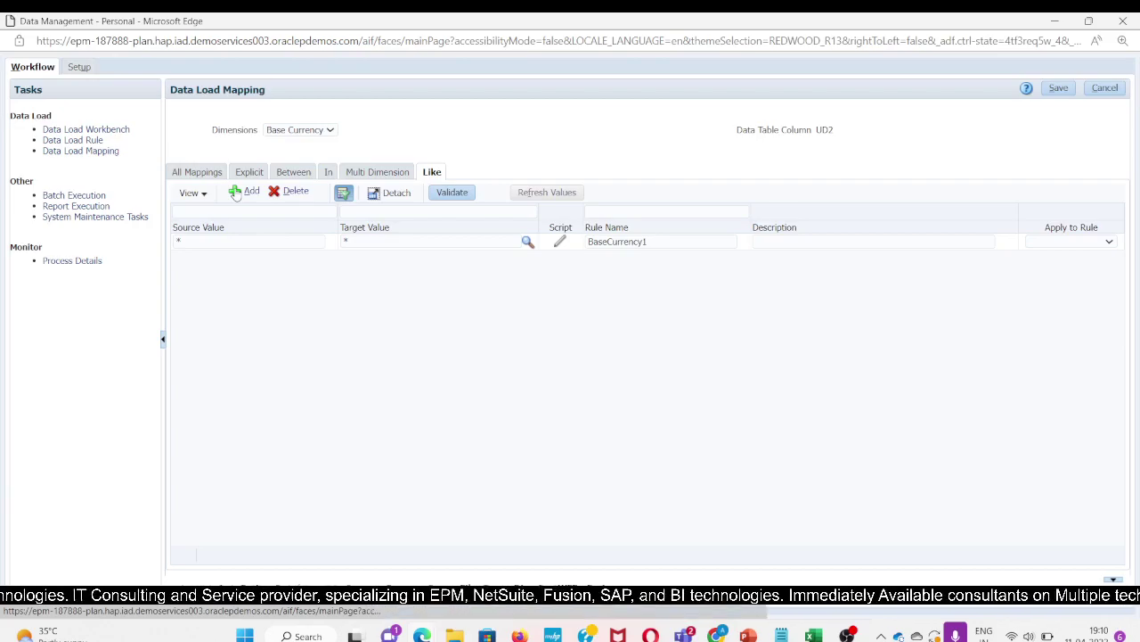
click(307, 131)
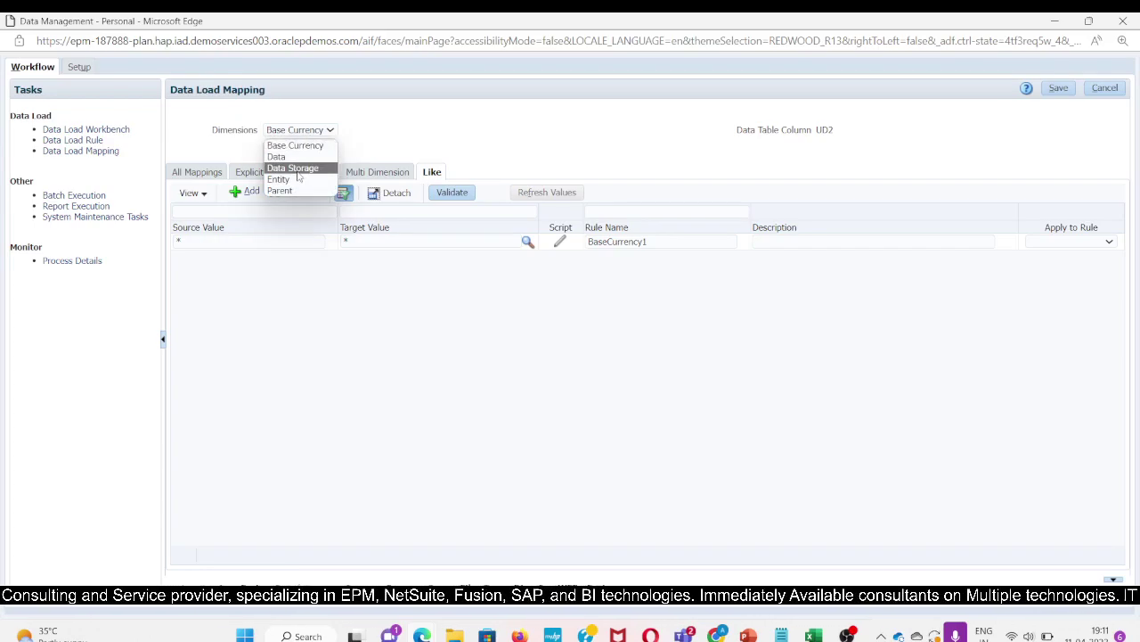
click(299, 169)
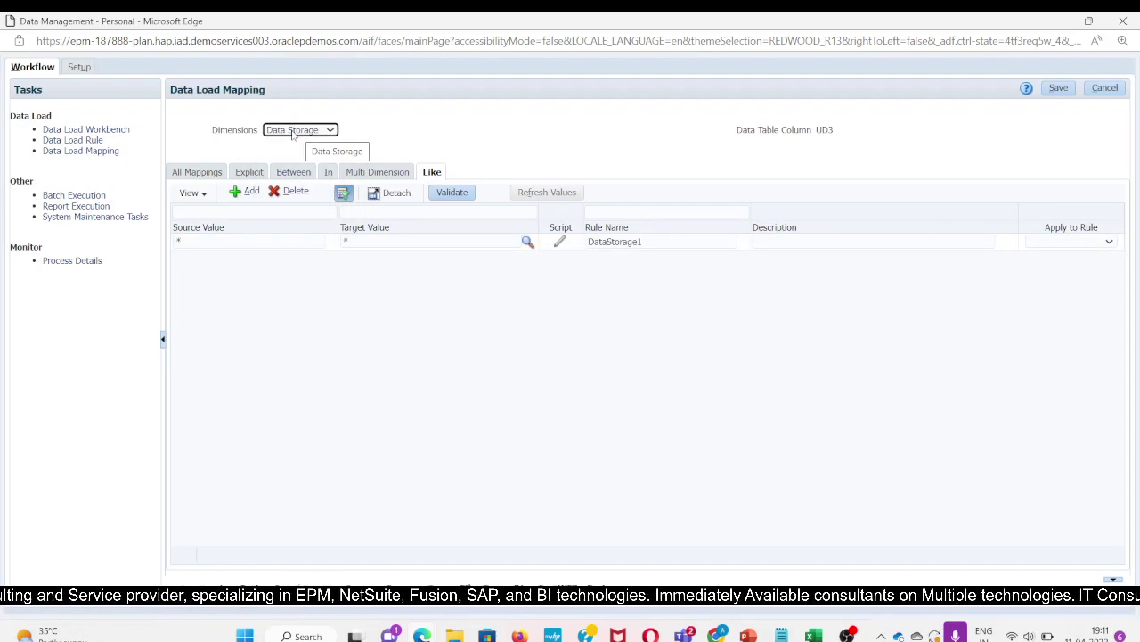
click(293, 134)
click(285, 184)
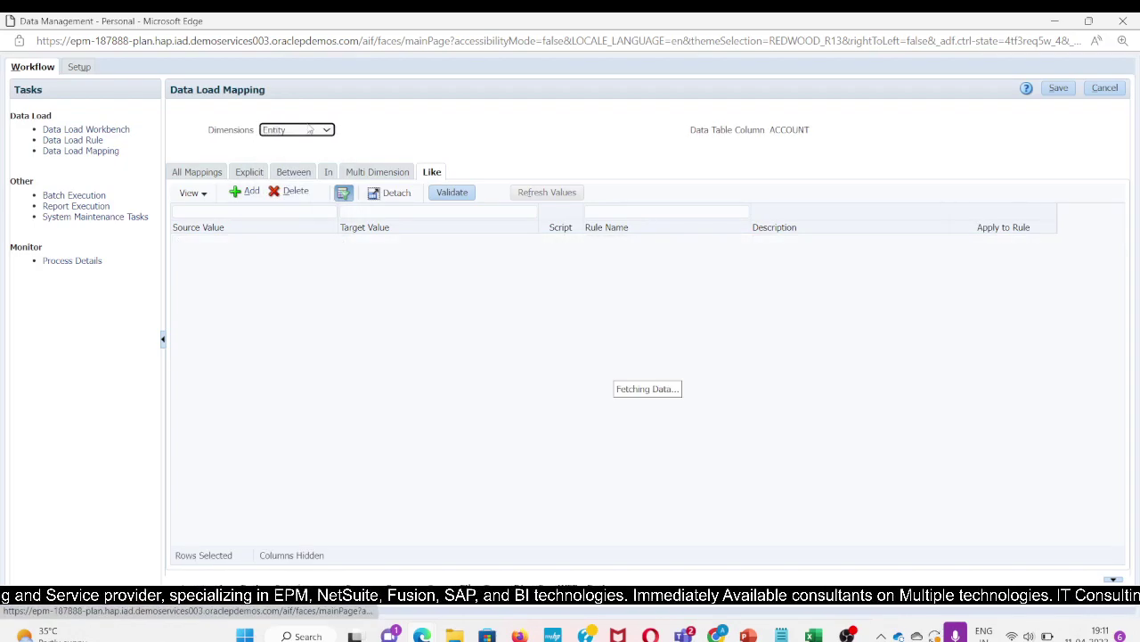
click(278, 191)
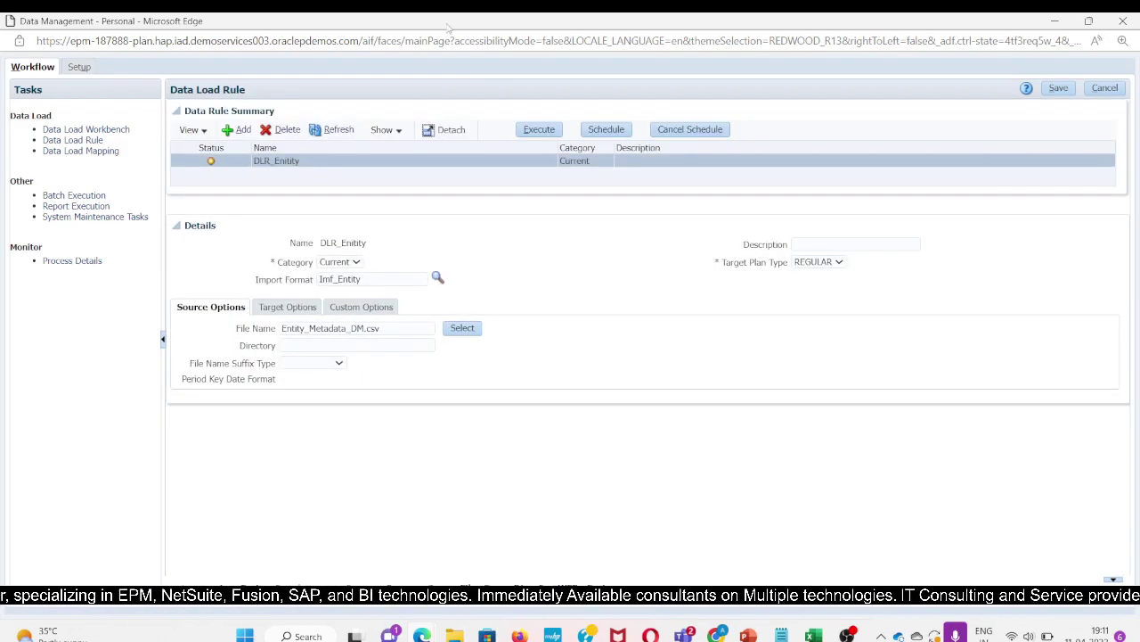
- Add a data load rule named DLR_Entity1, keeping the Current category and the REGULAR target plan type
click(230, 131)
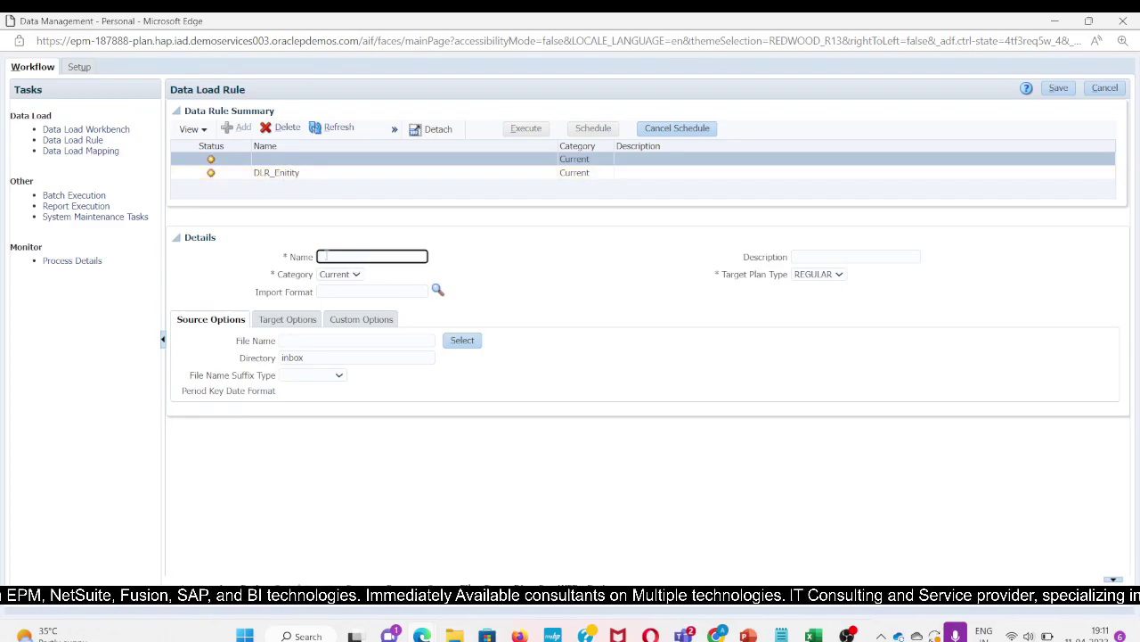
click(324, 256)
text(DL)
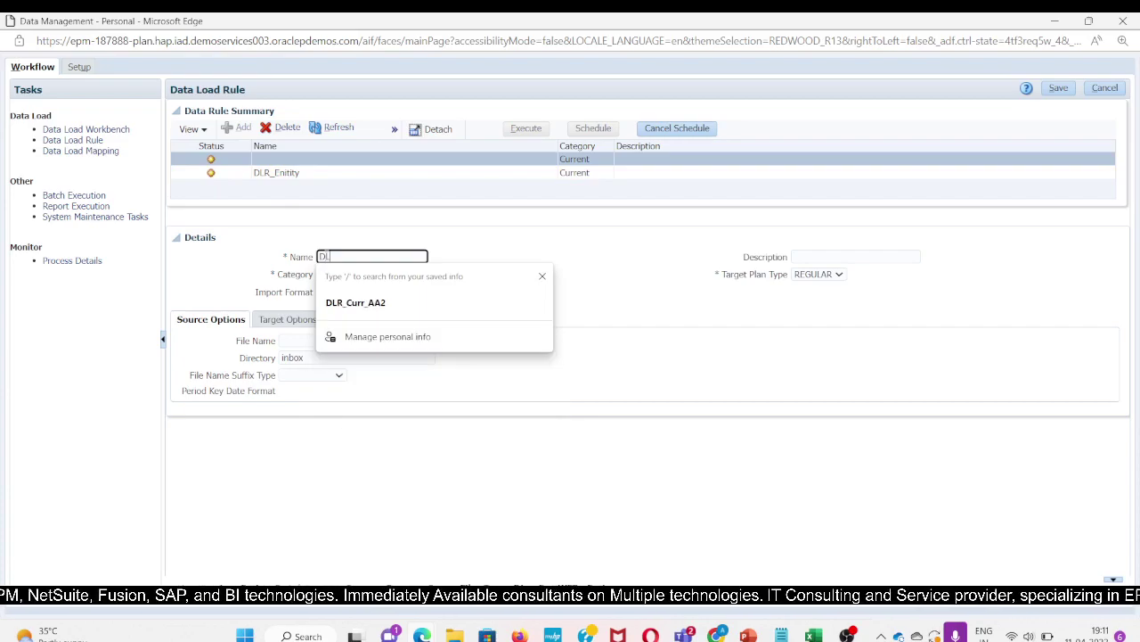
text(R_Enti)
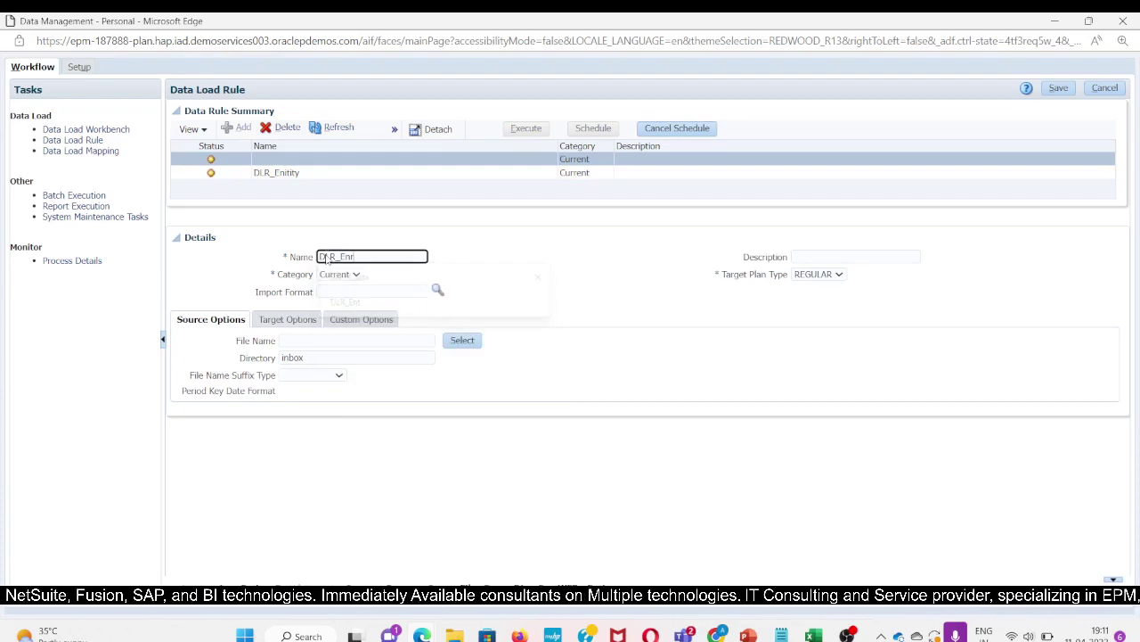
text(tity1)
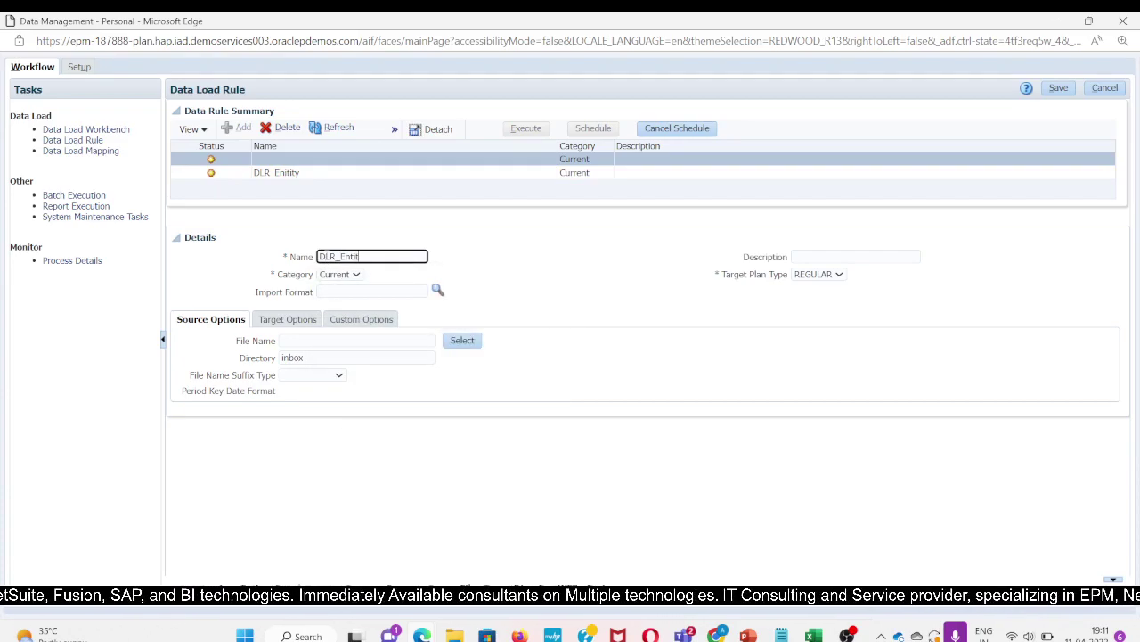
click(667, 262)
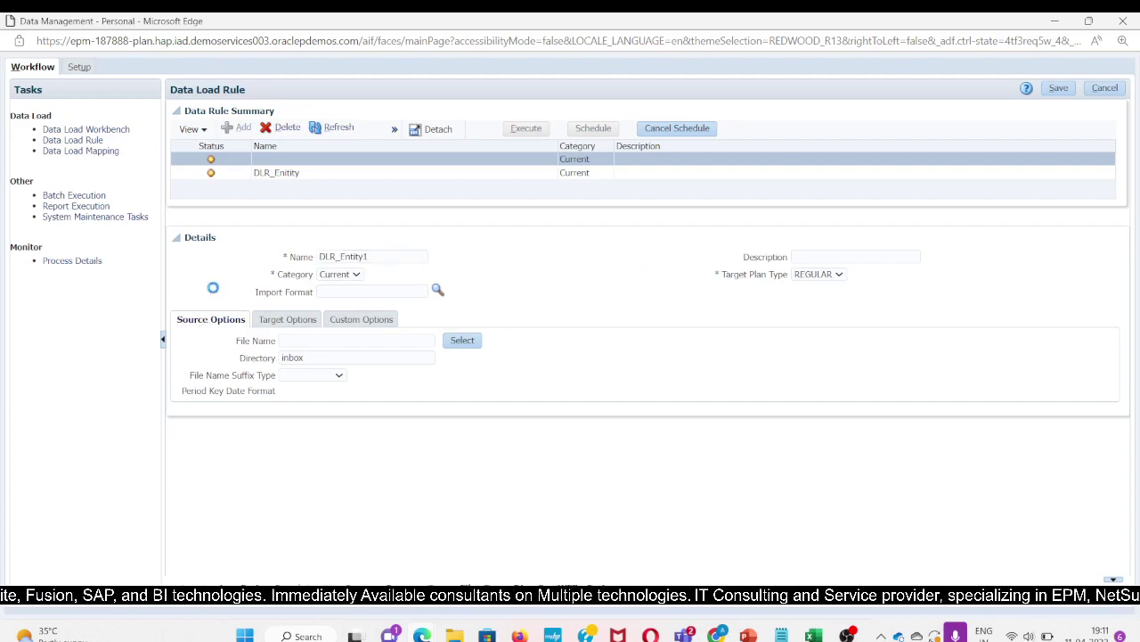
click(809, 276)
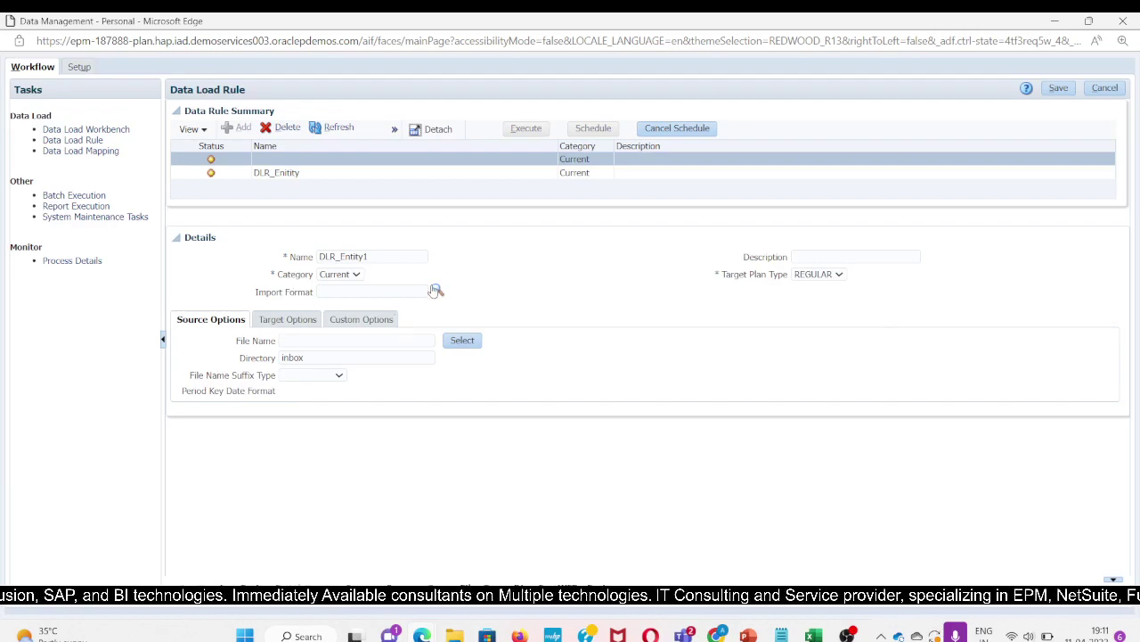
- Set the import format of the DLR_Entity1 rule to Imf_Entity
click(437, 291)
click(535, 234)
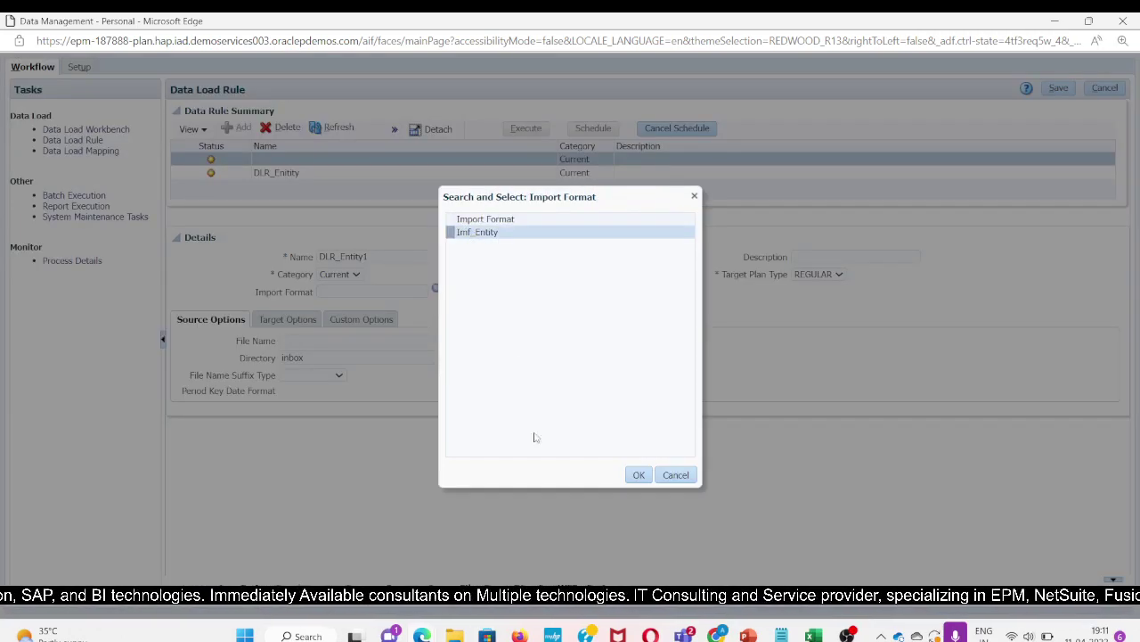
click(638, 476)
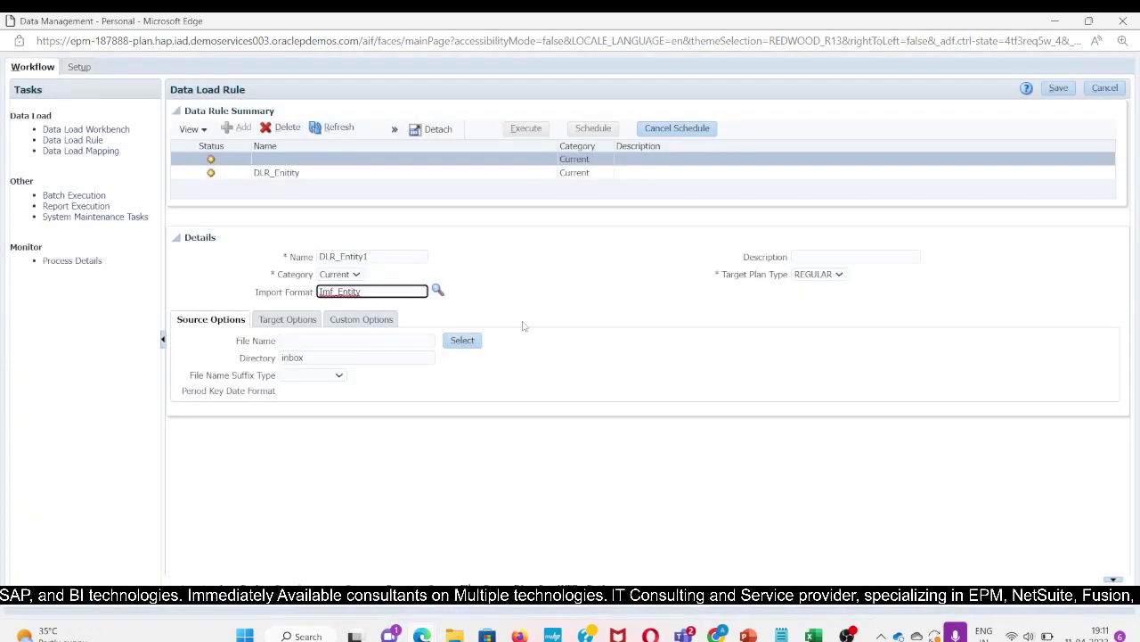
- Open the source file selection for the DLR_Entity1 rule and begin choosing a local file to upload
click(462, 342)
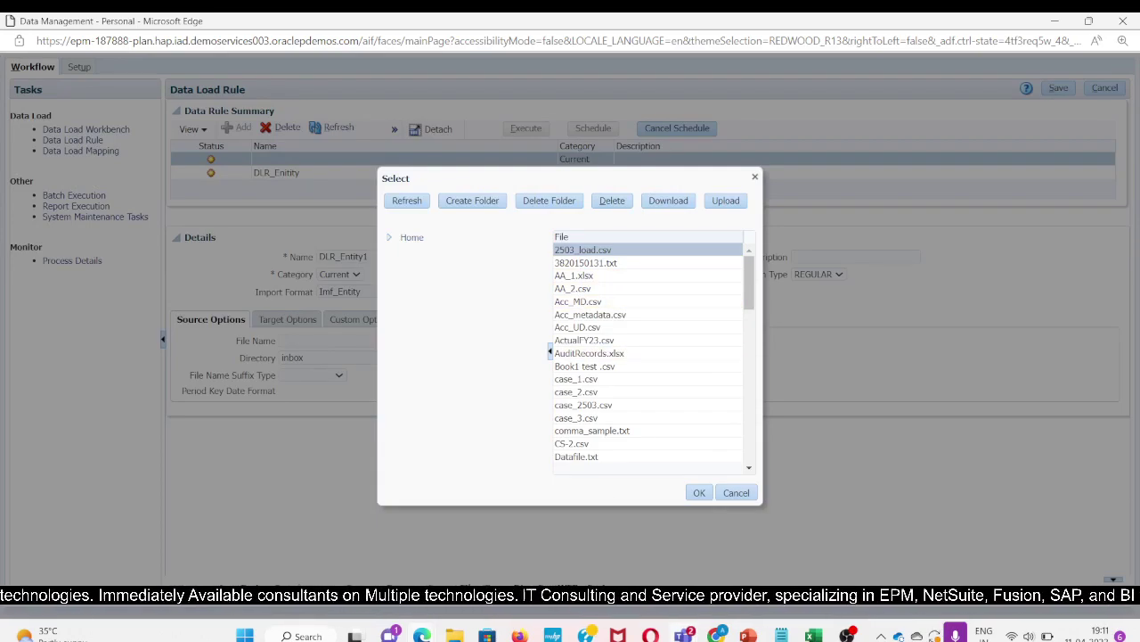
mouse_move(814, 635)
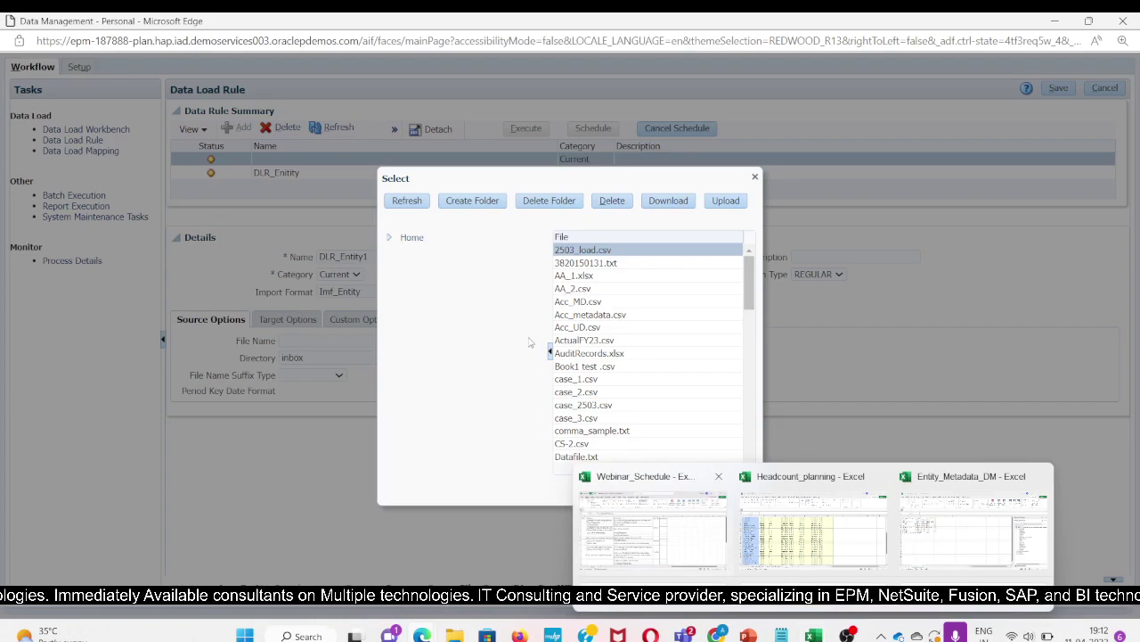
scroll(600, 338, down, 5)
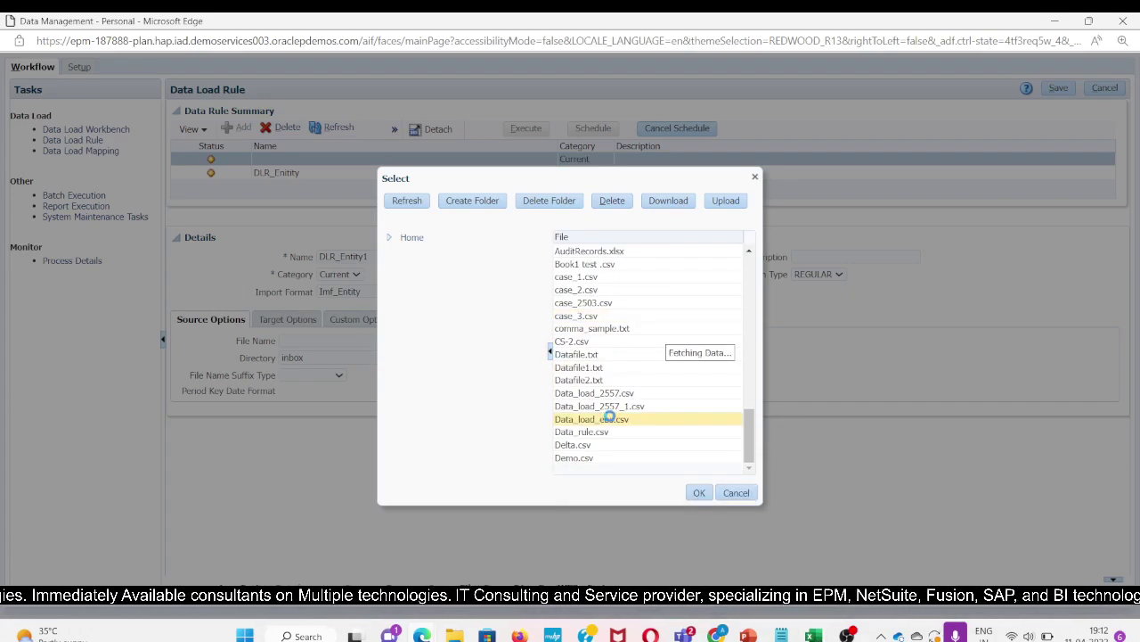
scroll(610, 417, up, 6)
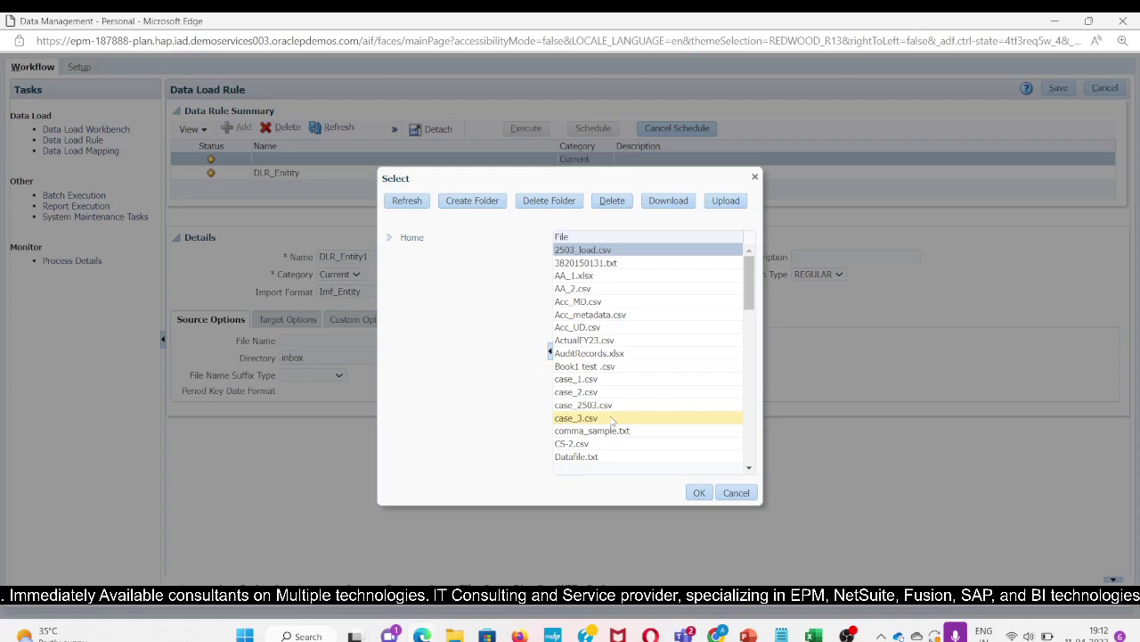
click(726, 201)
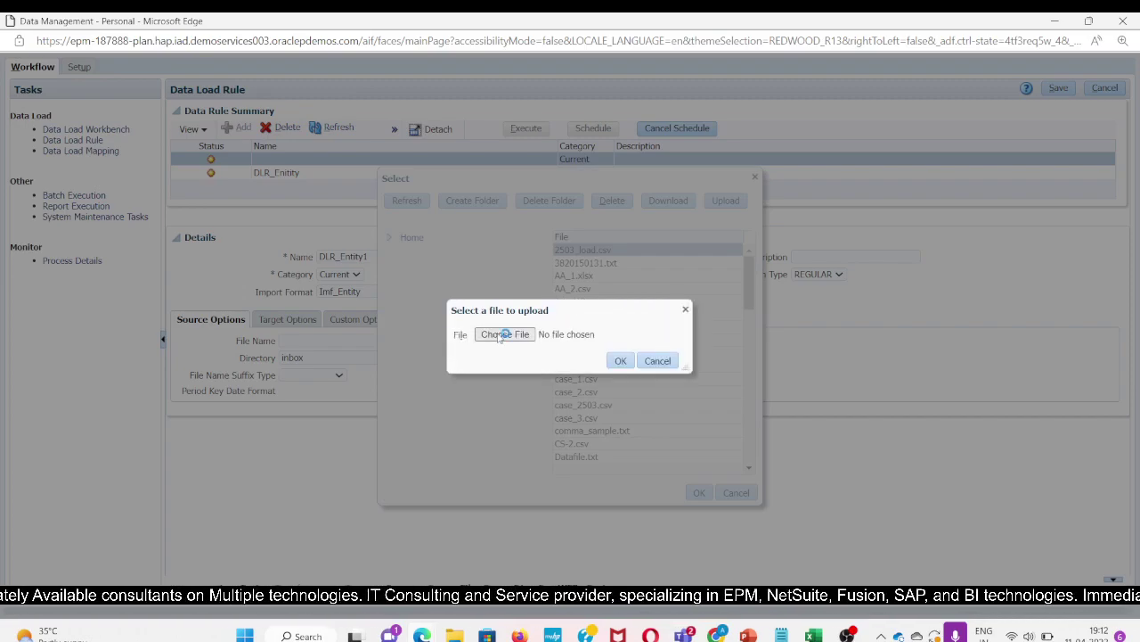
click(501, 335)
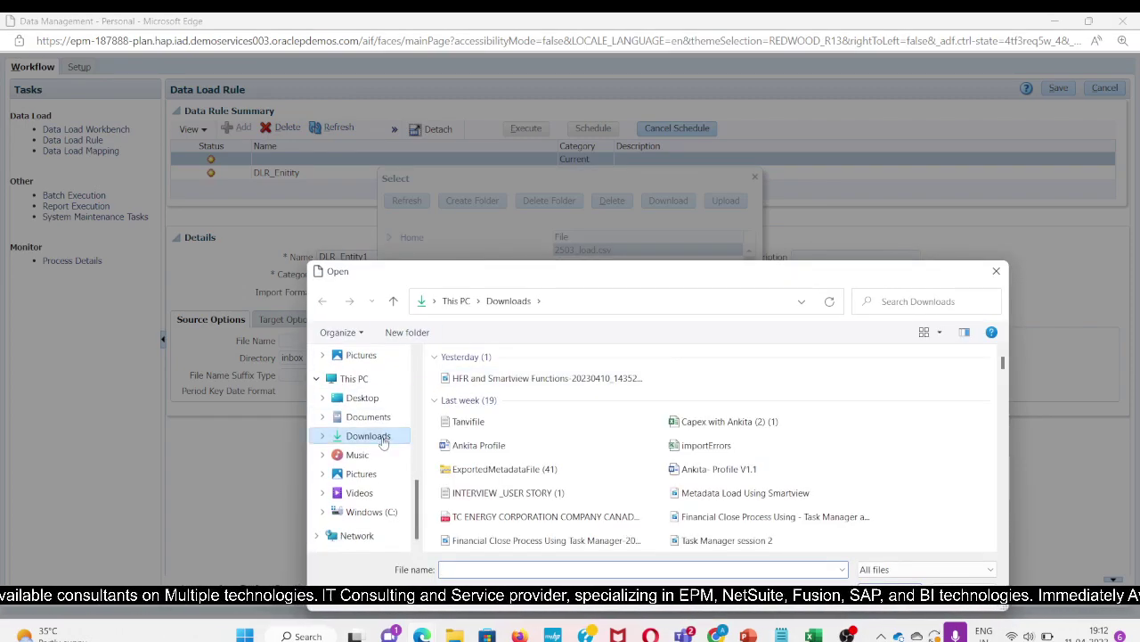
- Browse to the Custom Workforce Planning folder inside Working practice in the OneDrive Documents folder
scroll(382, 410, up, 2)
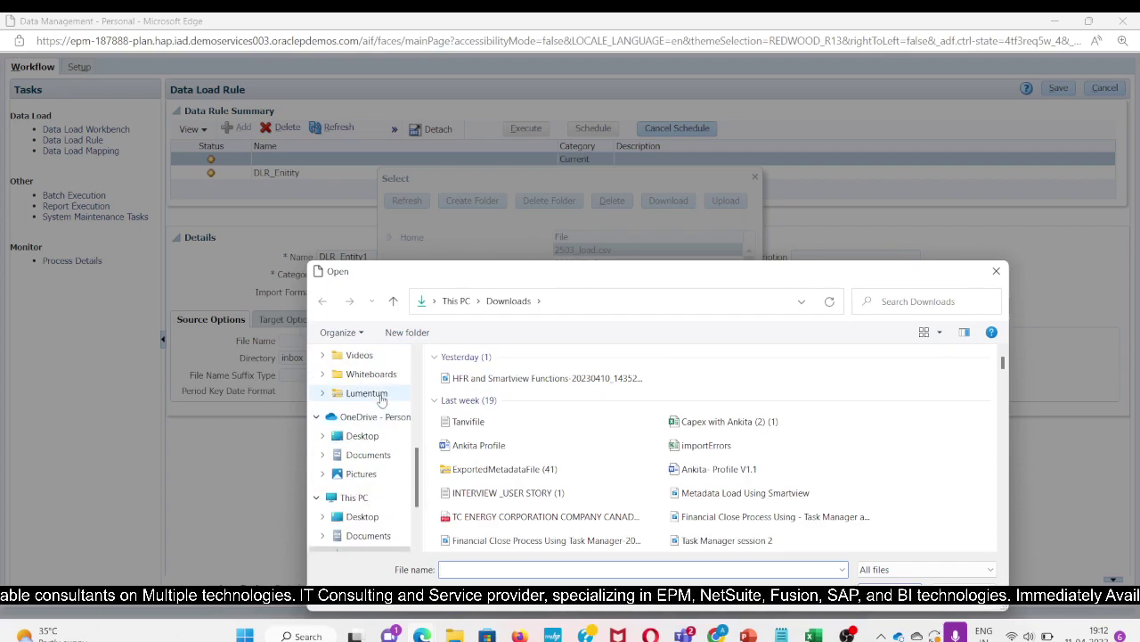
scroll(383, 428, up, 2)
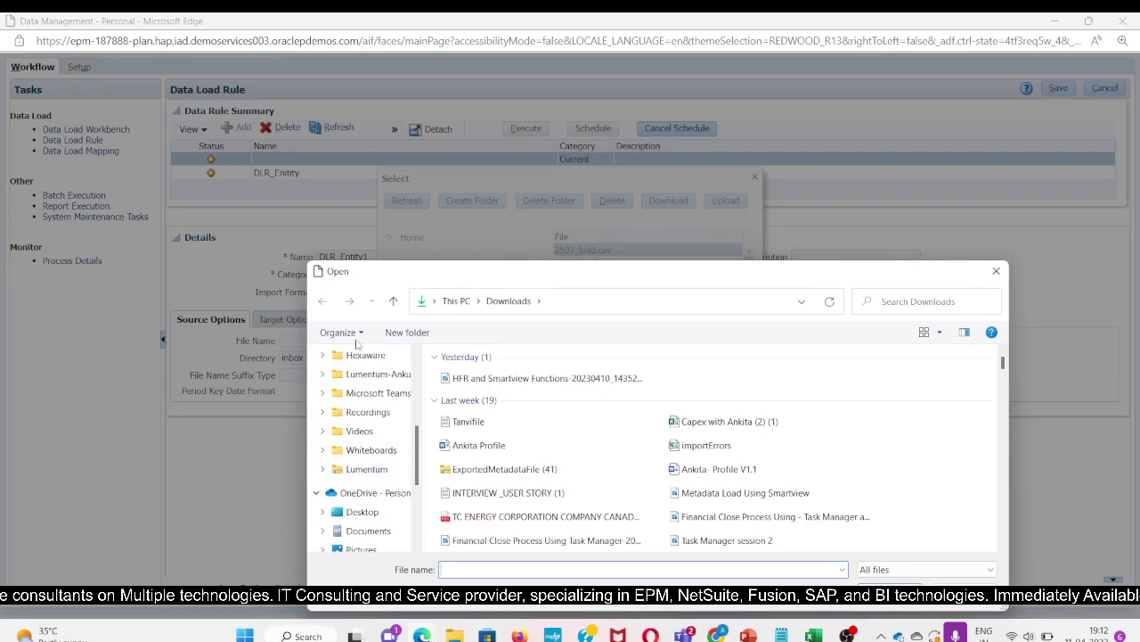
scroll(370, 433, up, 1)
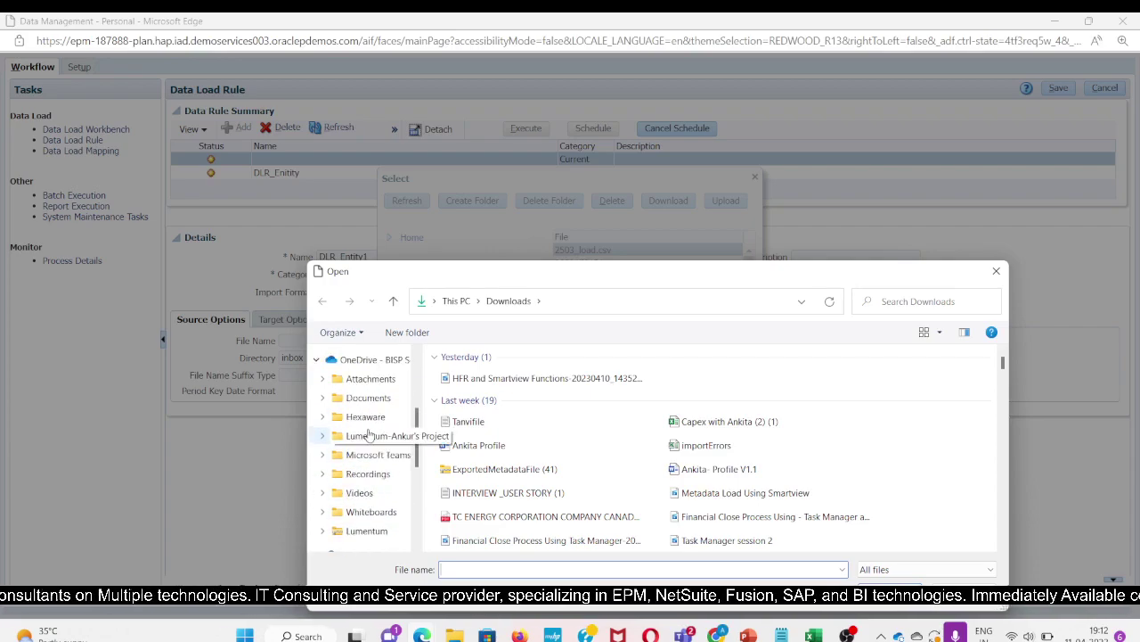
click(361, 397)
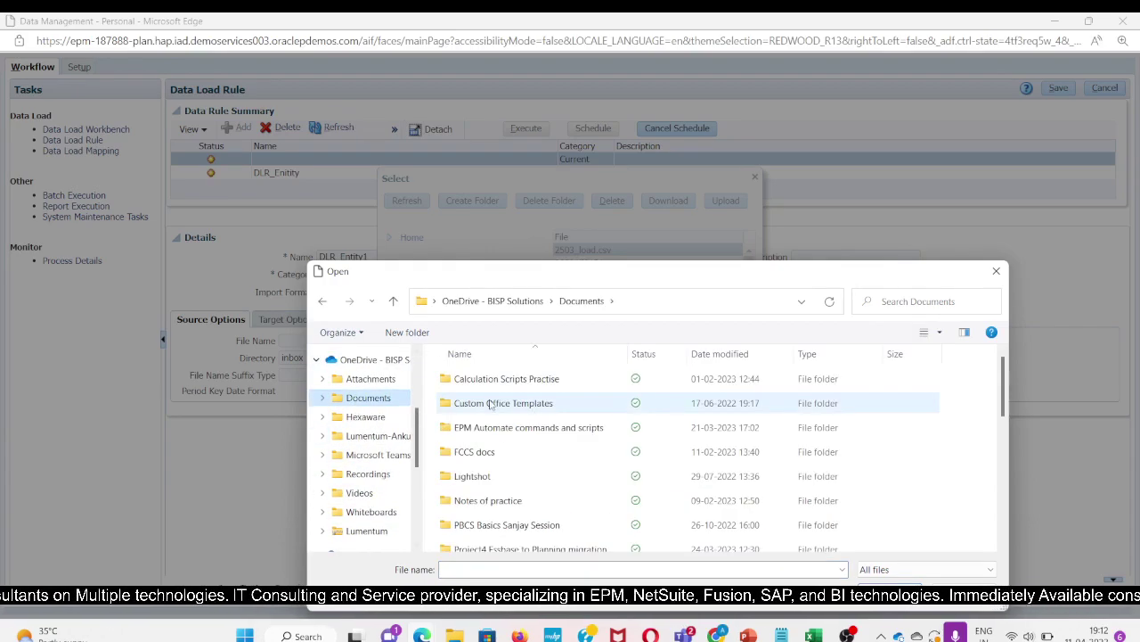
scroll(481, 481, down, 4)
scroll(495, 479, up, 4)
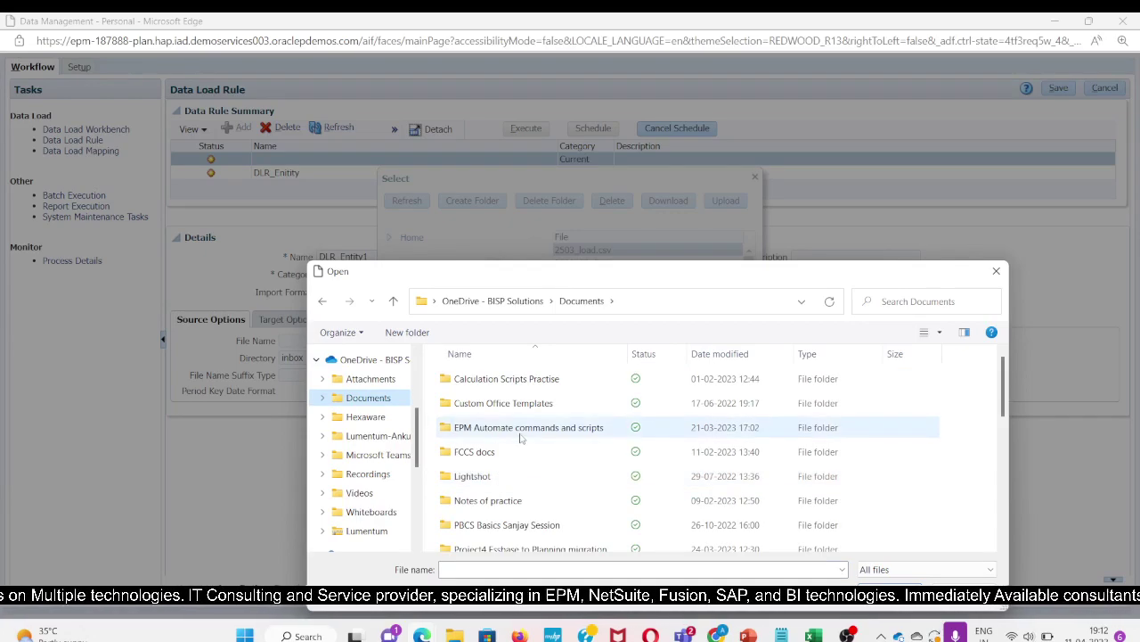
scroll(521, 439, down, 2)
double_click(496, 491)
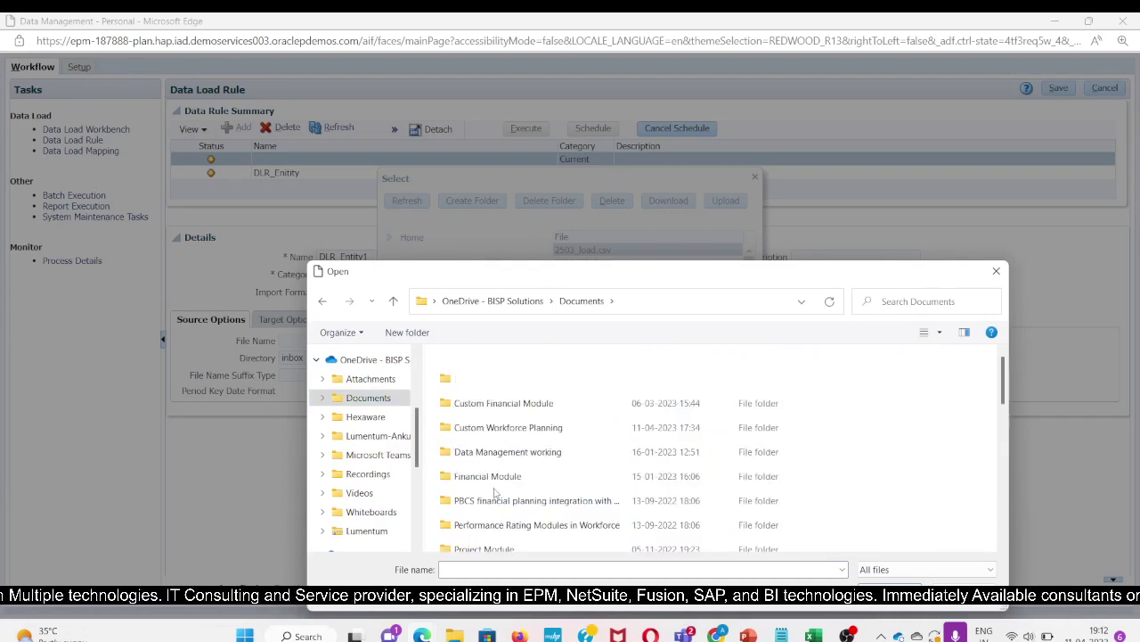
double_click(501, 429)
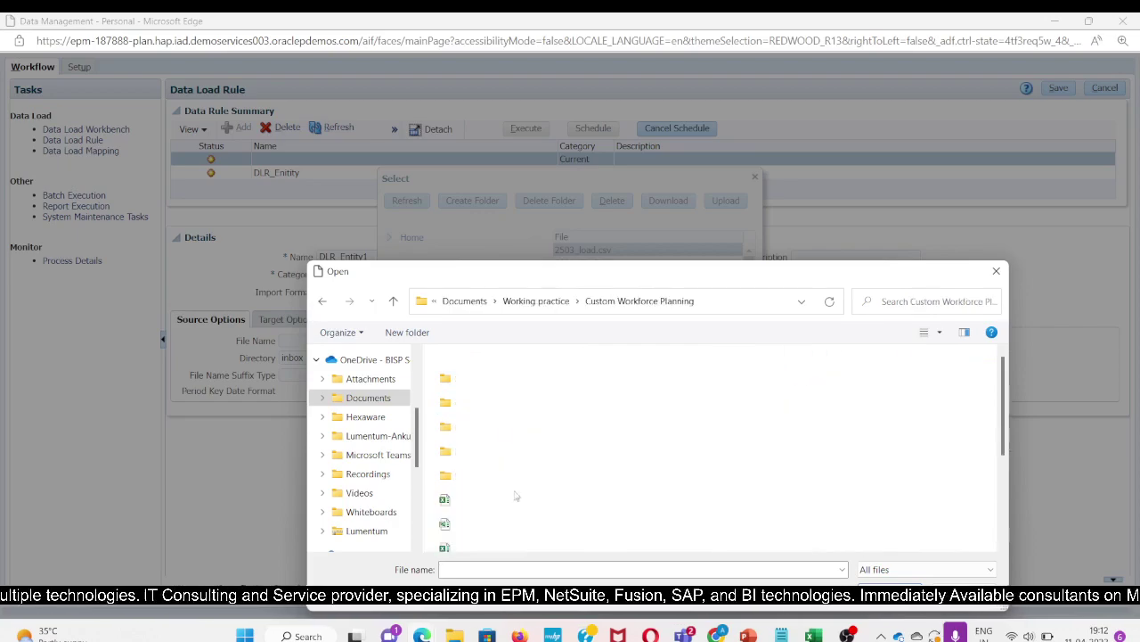
scroll(512, 441, down, 2)
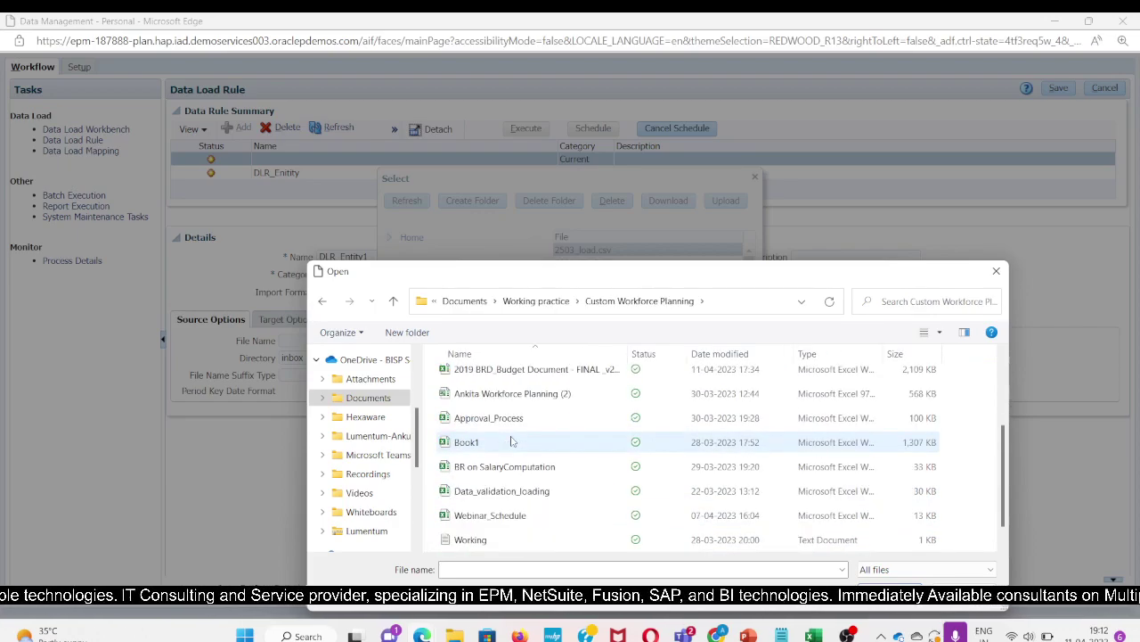
scroll(557, 448, up, 2)
scroll(584, 457, down, 3)
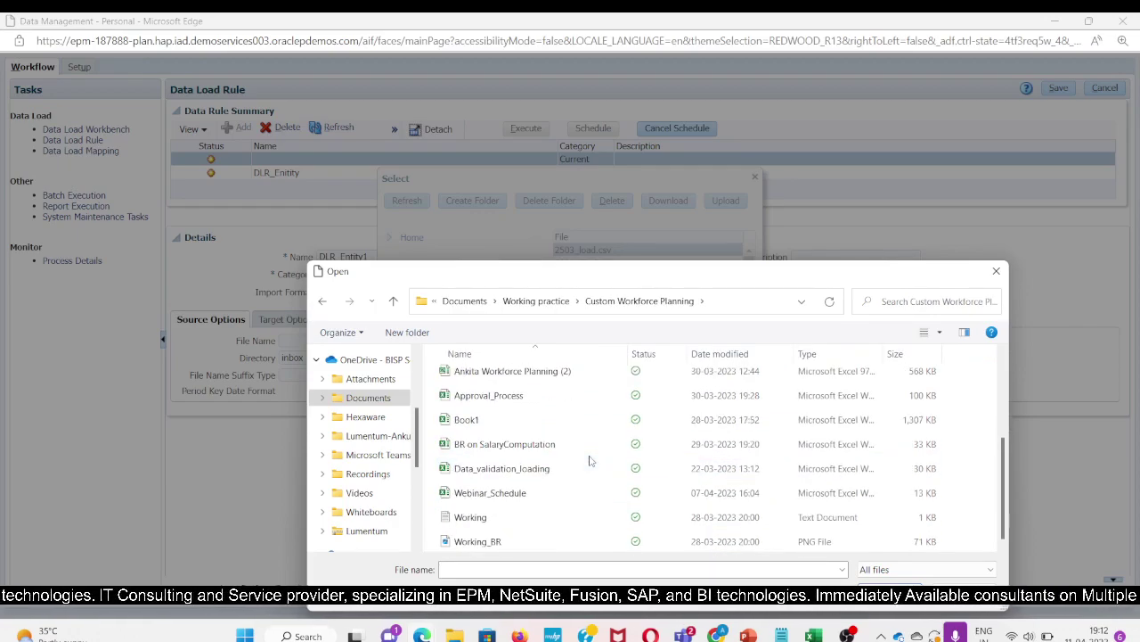
scroll(526, 481, up, 3)
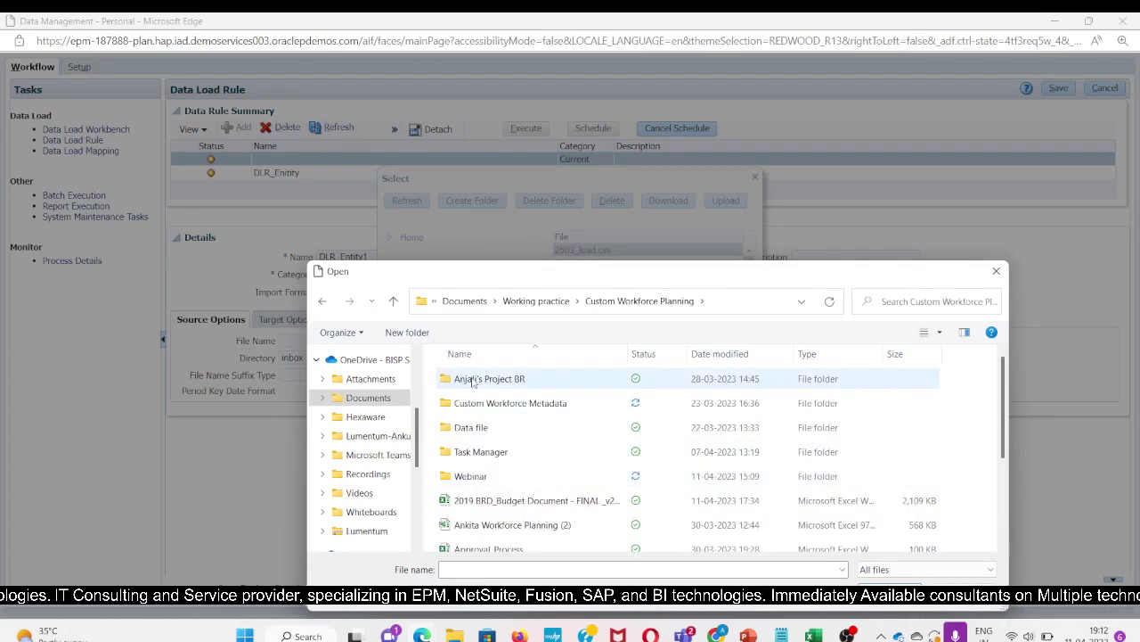
double_click(473, 477)
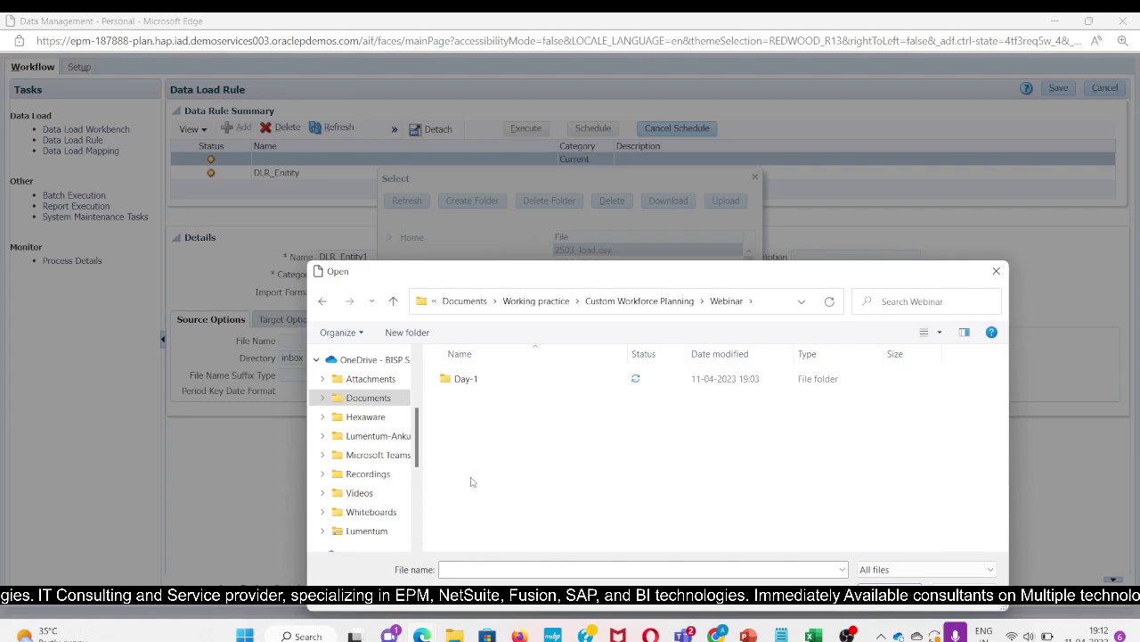
double_click(466, 379)
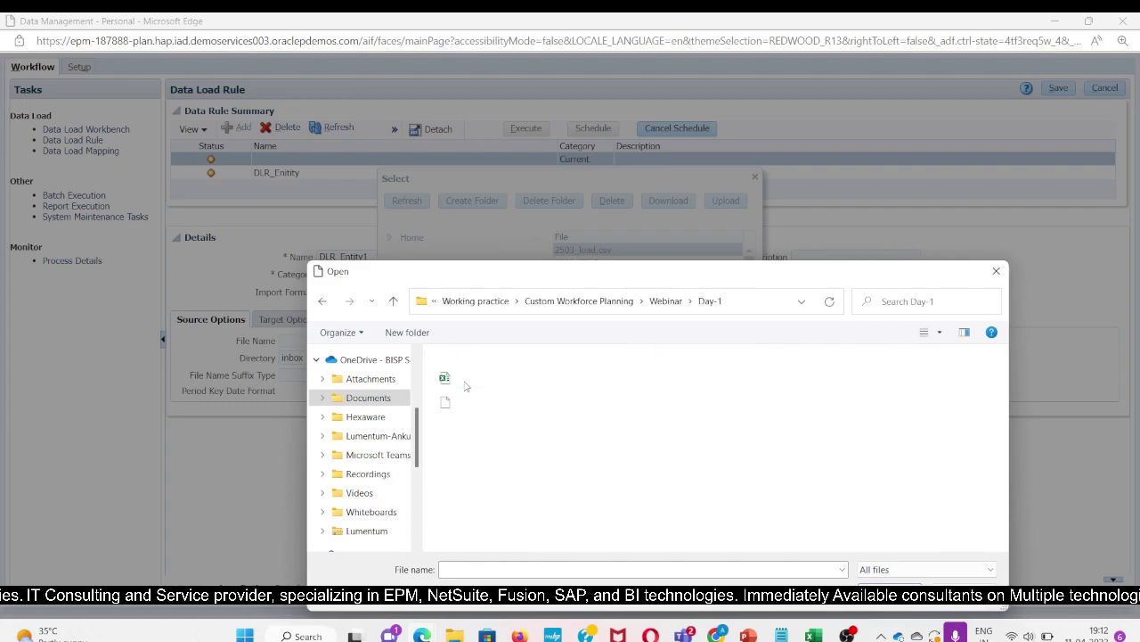
click(666, 300)
click(640, 300)
- Upload Entity_Metadata_DM.csv from the Custom Workforce Metadata folder
scroll(523, 473, down, 2)
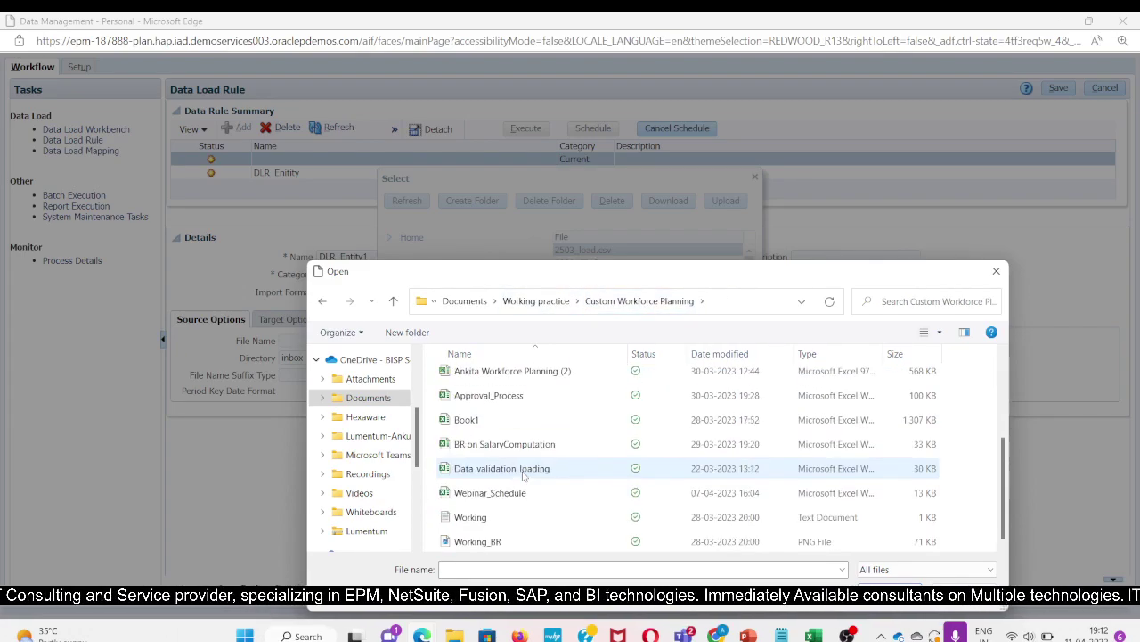
scroll(523, 473, up, 2)
double_click(527, 404)
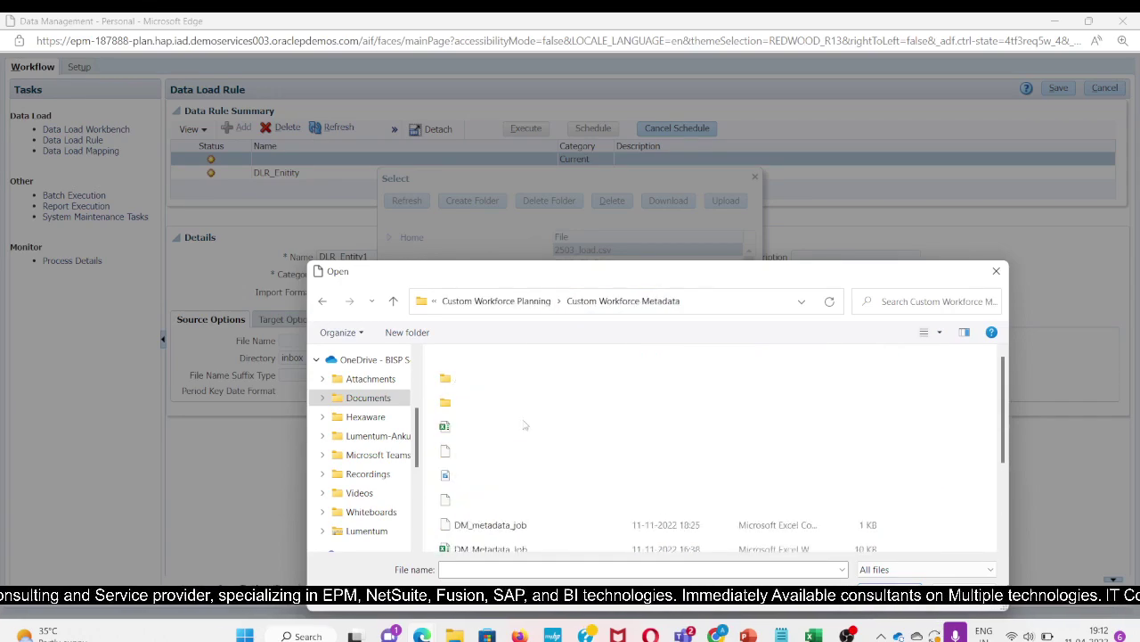
scroll(549, 542, down, 1)
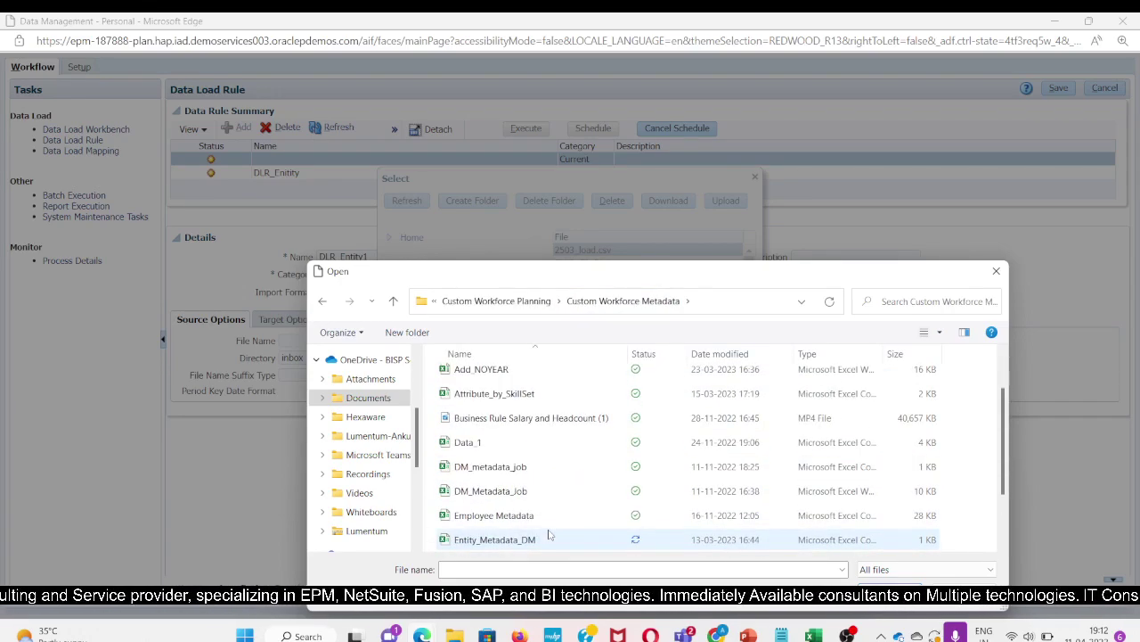
scroll(549, 543, down, 1)
click(500, 468)
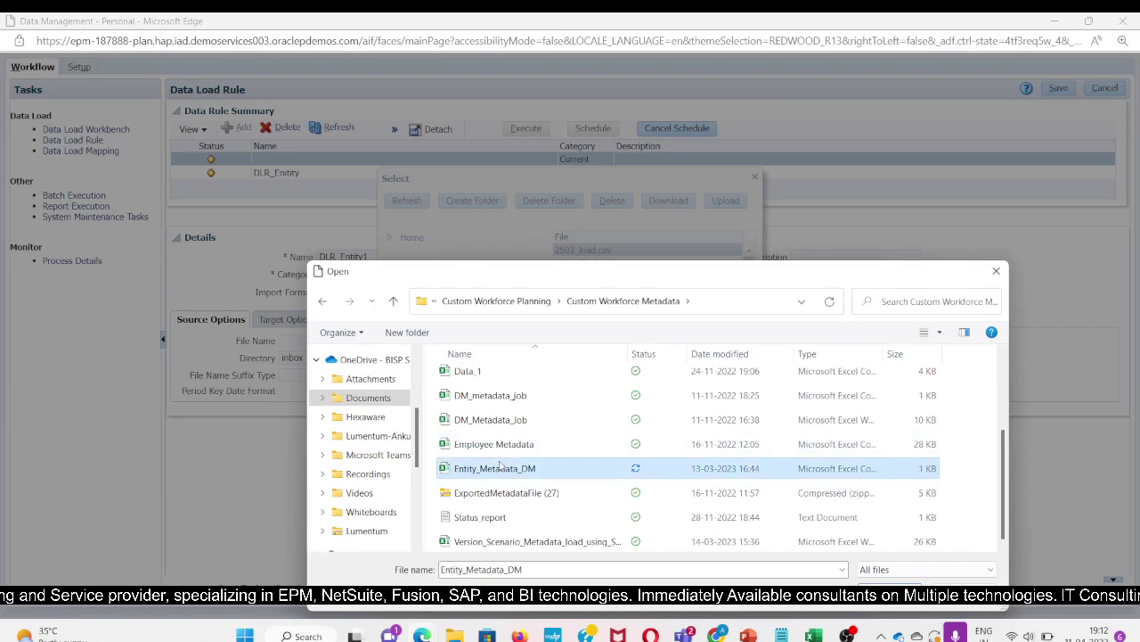
click(887, 602)
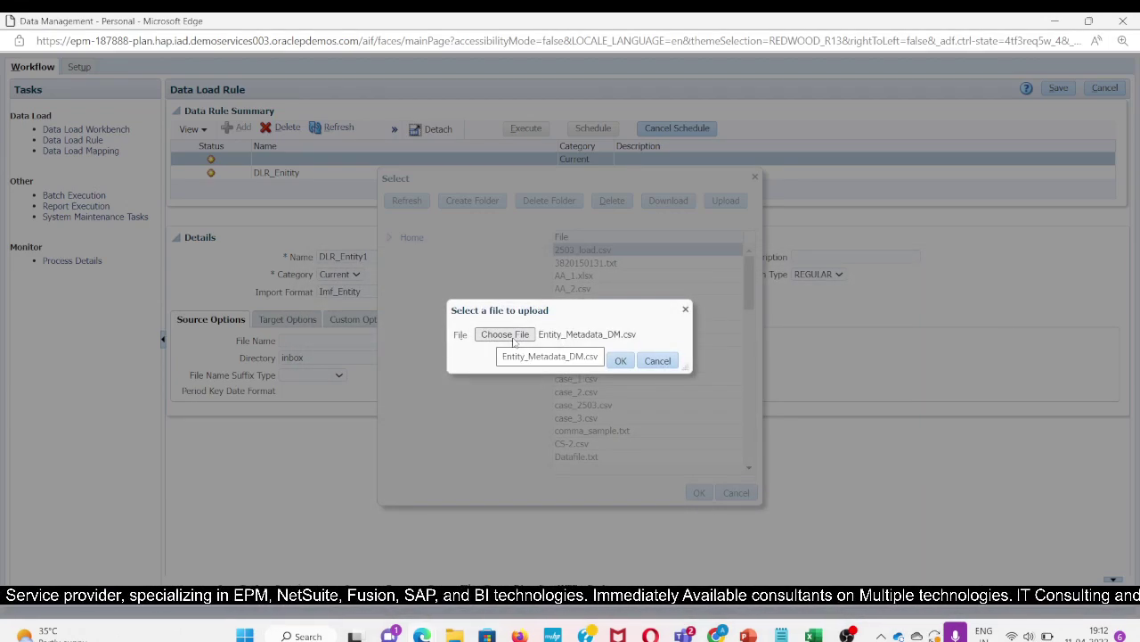
click(625, 365)
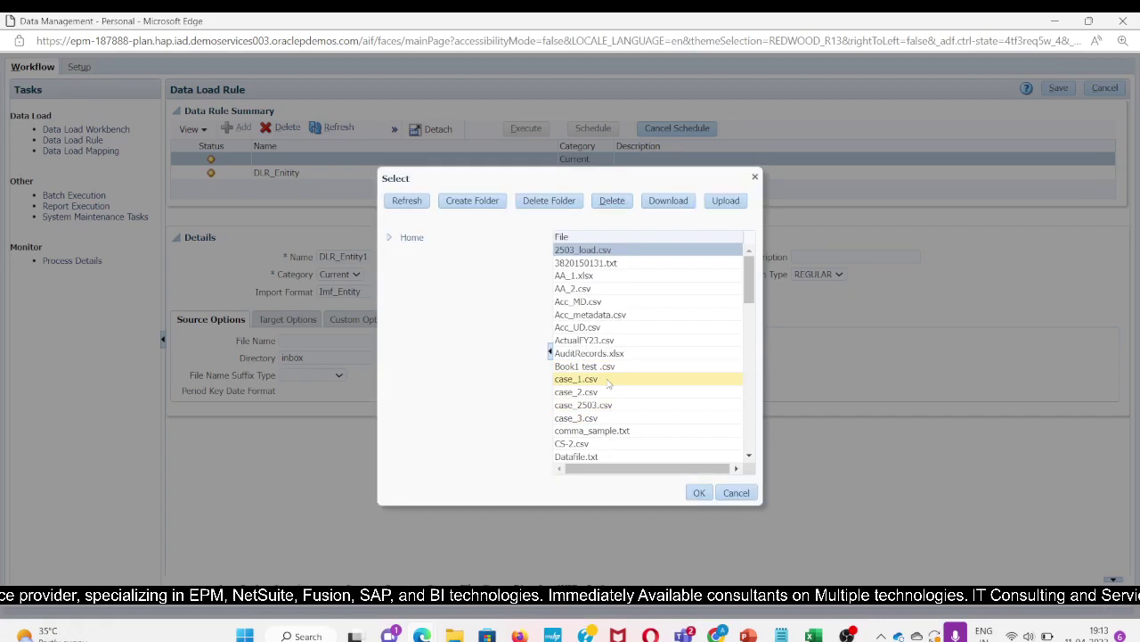
- Set Entity_Metadata_DM.csv as the source file of the DLR_Entity1 rule and save the rule
scroll(648, 374, down, 3)
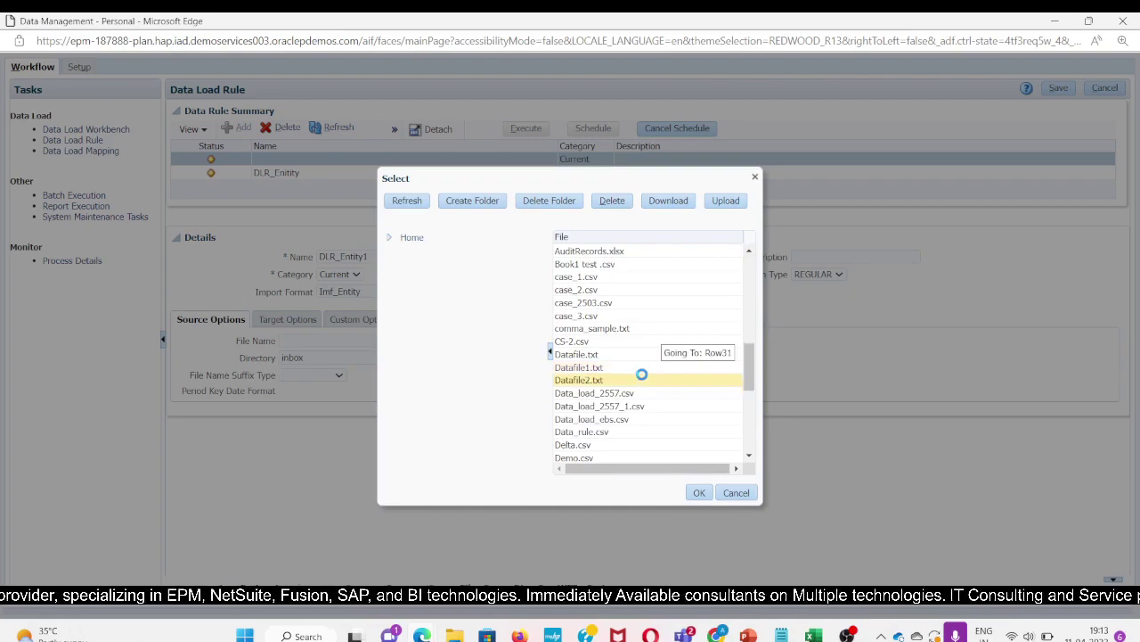
scroll(655, 397, down, 5)
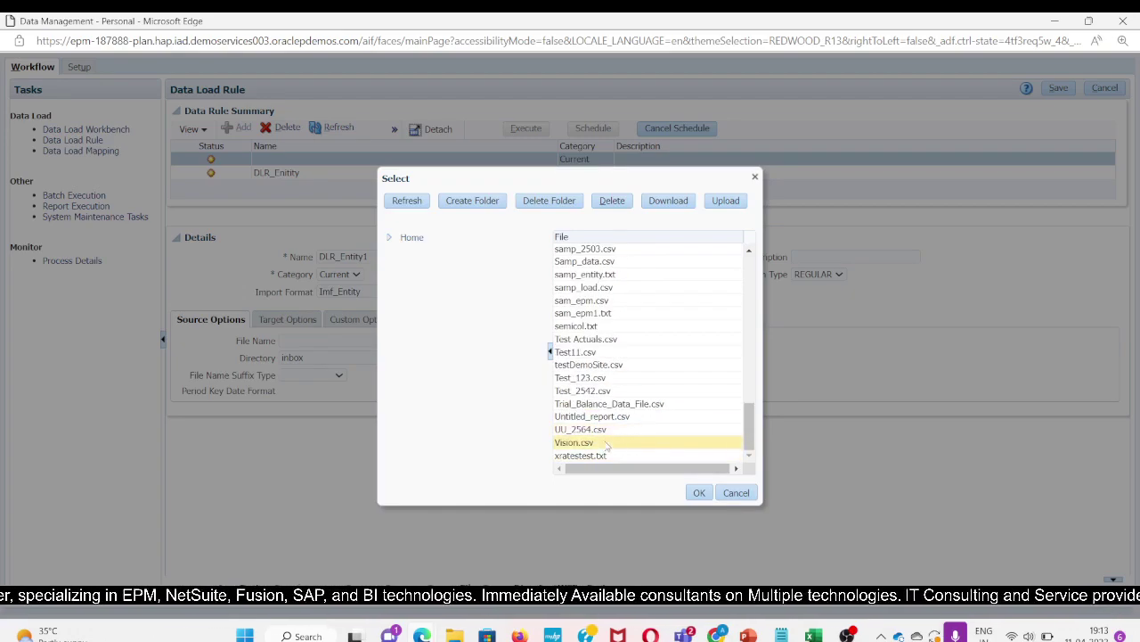
scroll(624, 444, up, 5)
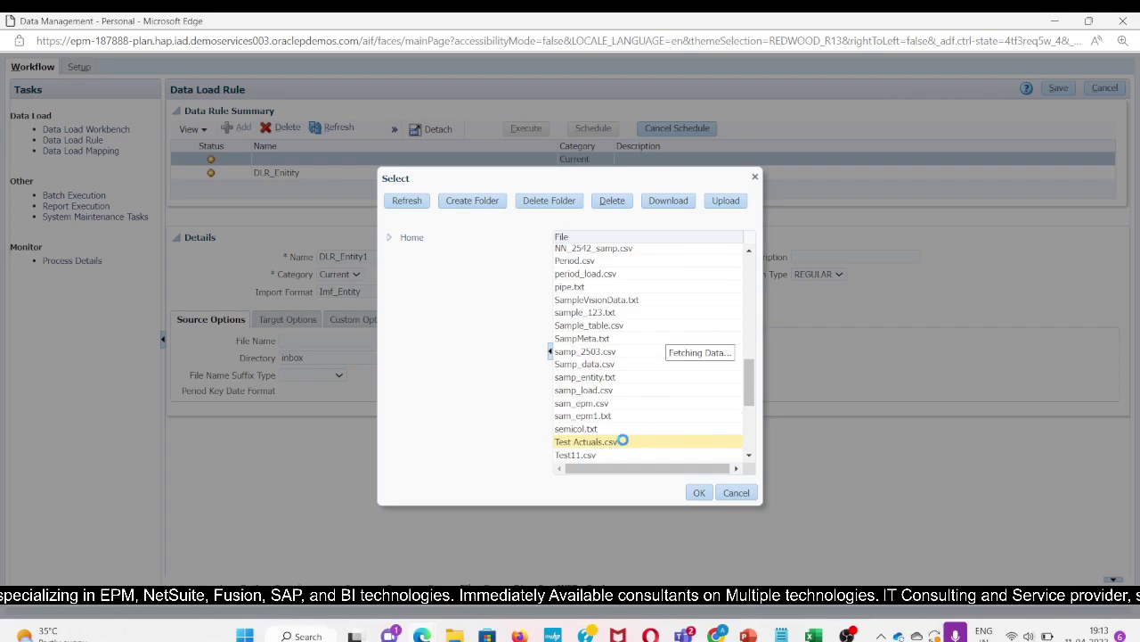
scroll(628, 324, up, 3)
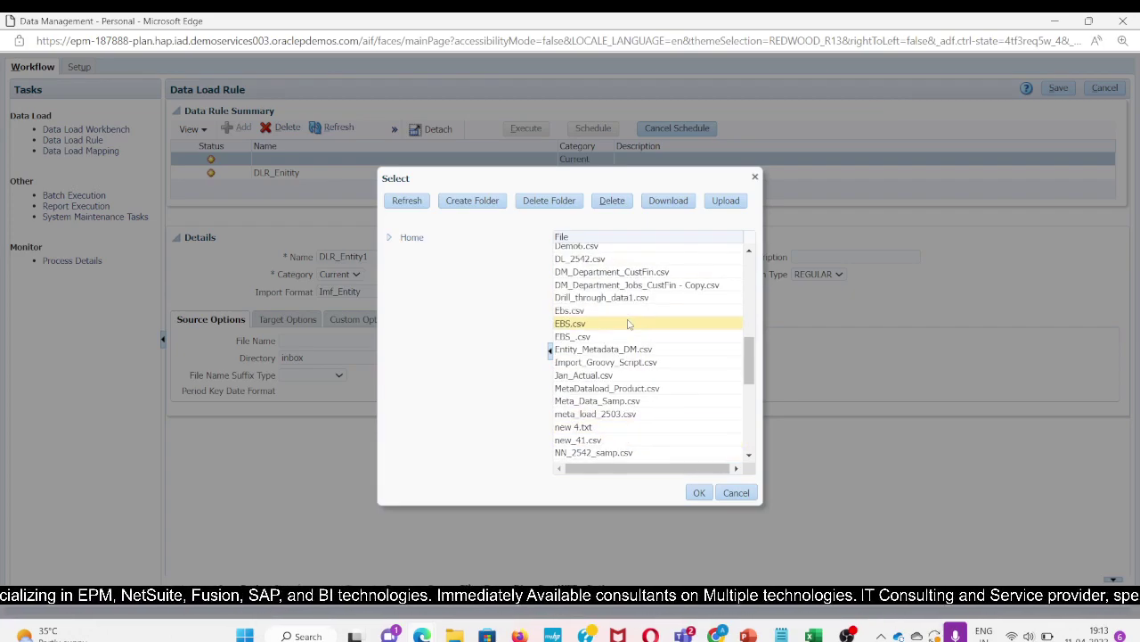
click(612, 349)
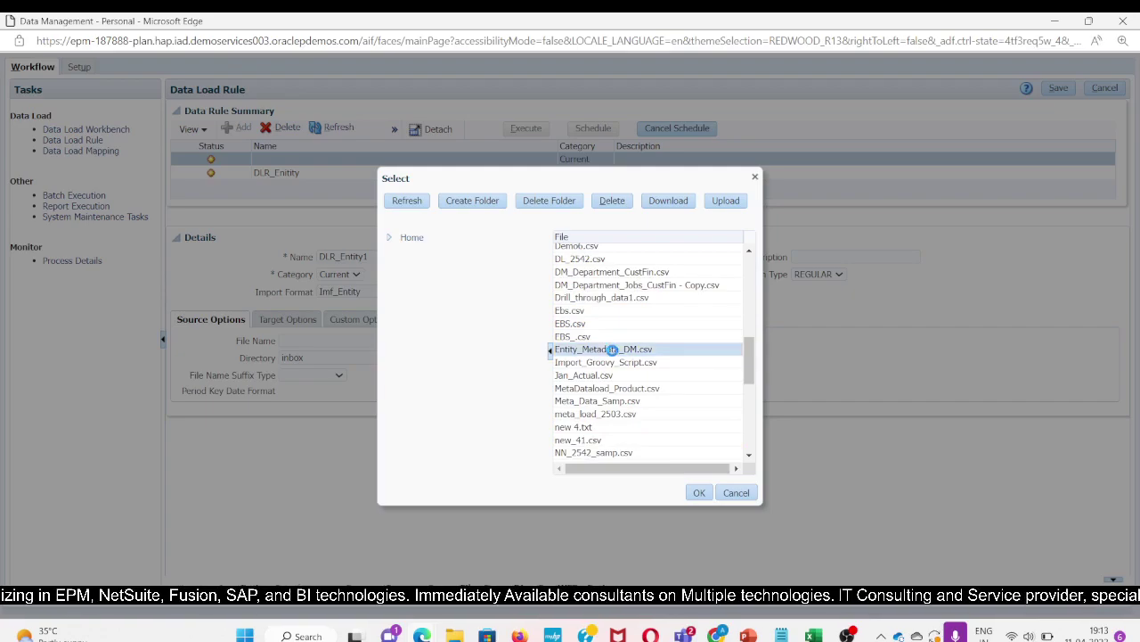
click(700, 494)
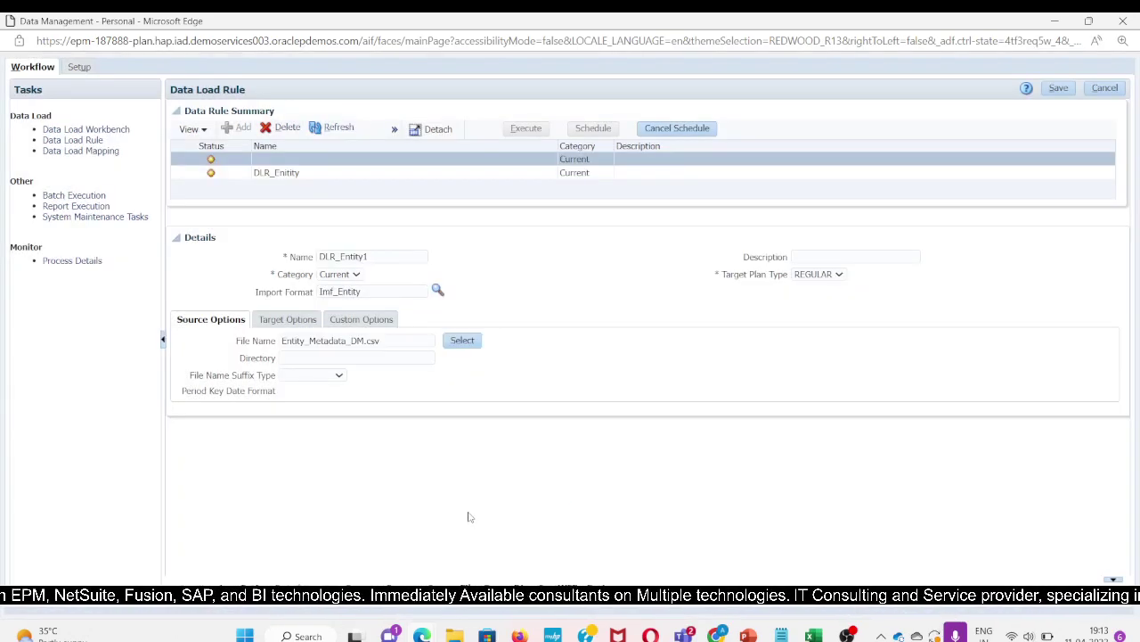
click(1058, 89)
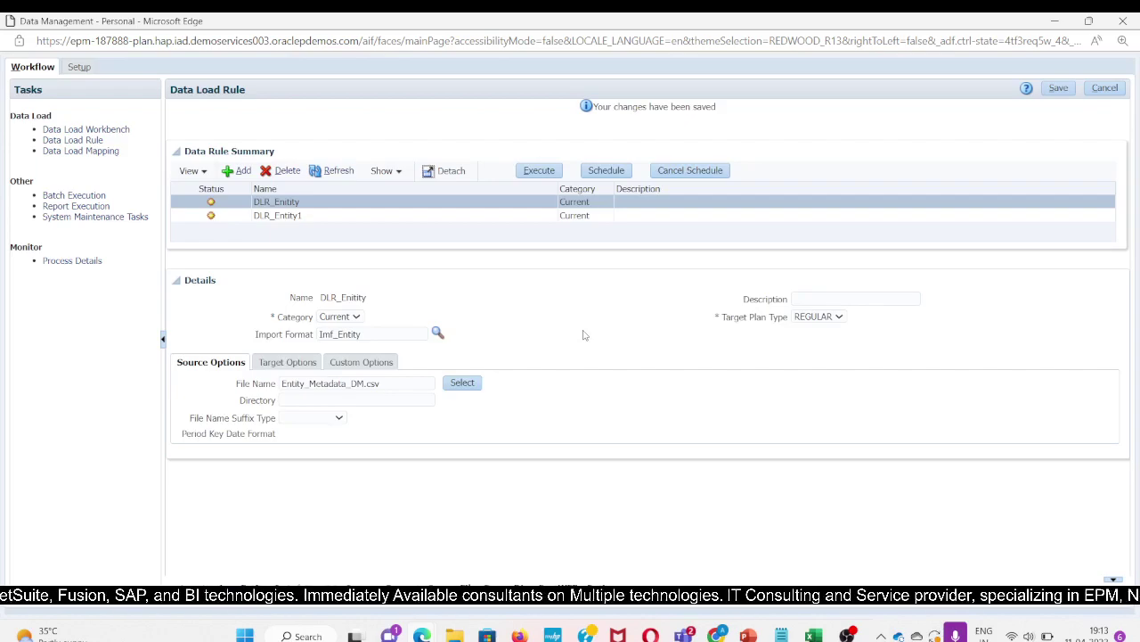
- Execute the DLR_Entity1 rule with Import from Source enabled, keeping Dec-26 as start and end period and Replace as import mode
click(537, 170)
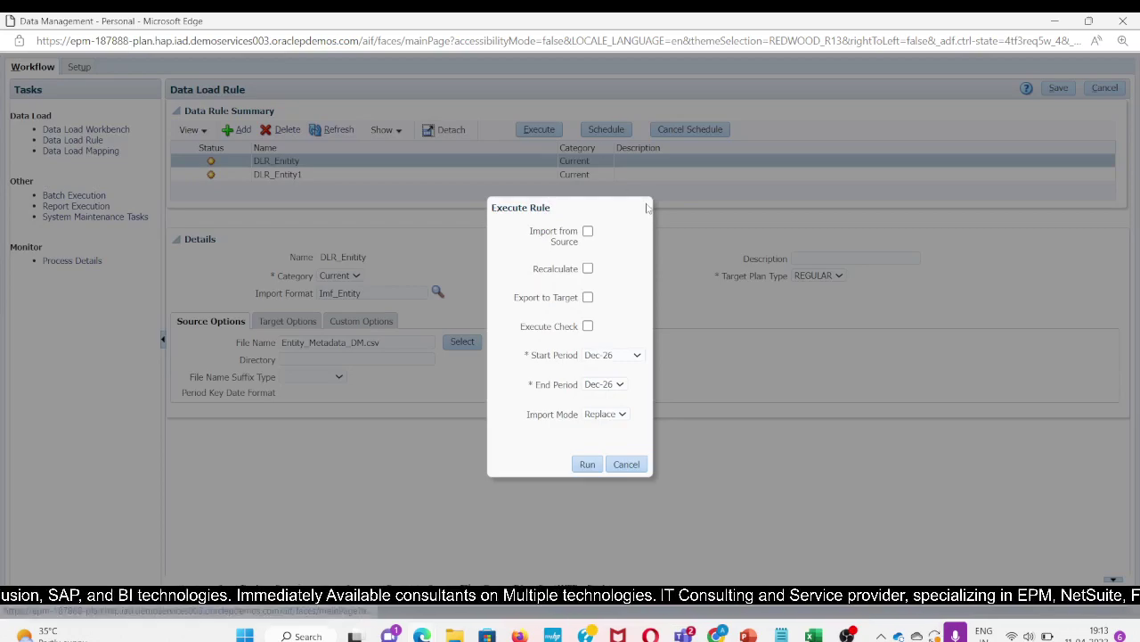
click(645, 207)
click(735, 176)
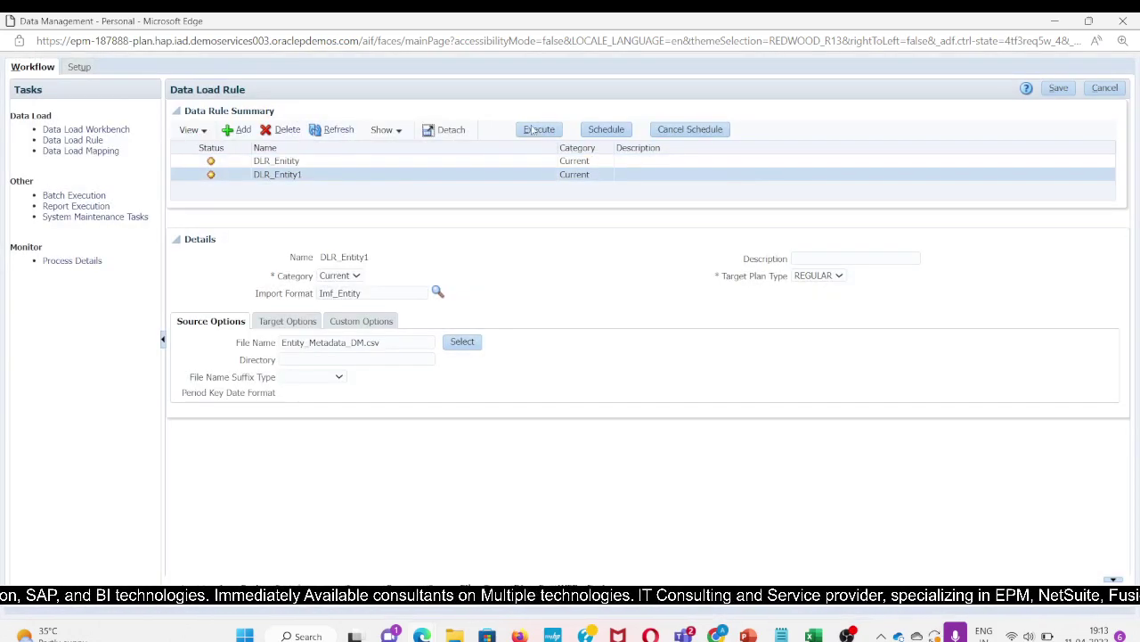
click(537, 130)
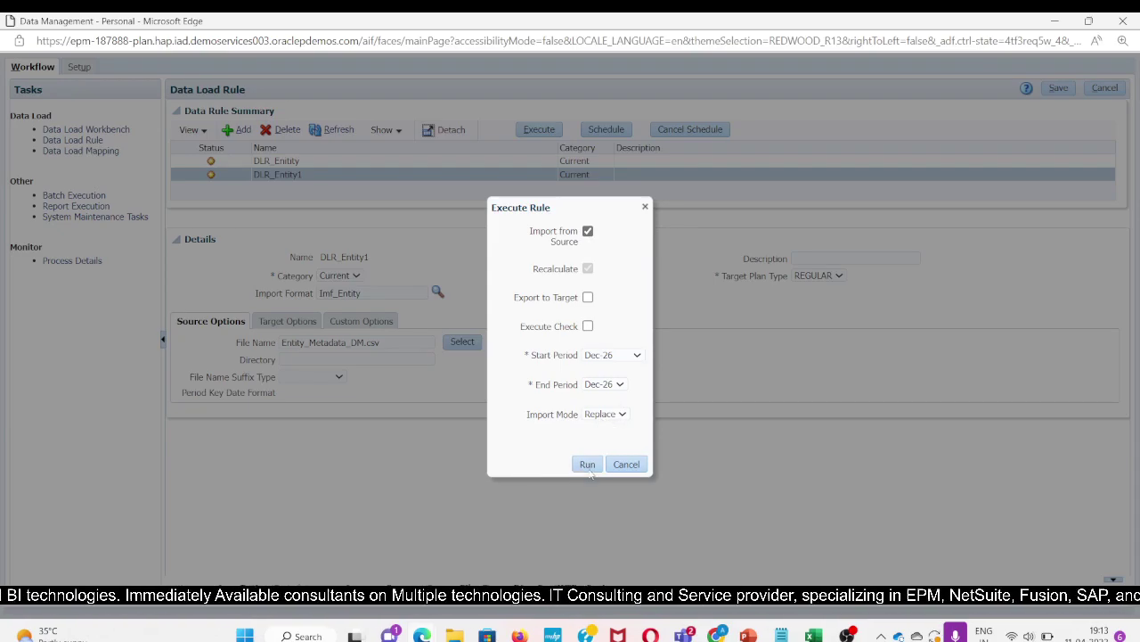
click(588, 465)
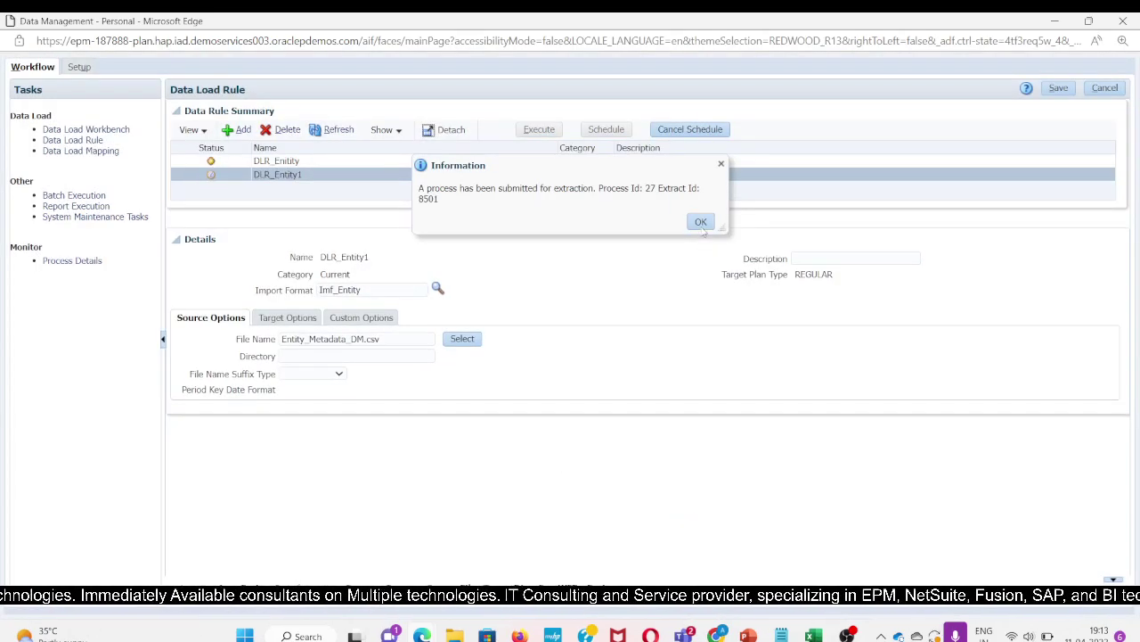
- Dismiss the submission message, refresh the data rule summary and select the DLR_Entity1 rule
click(704, 225)
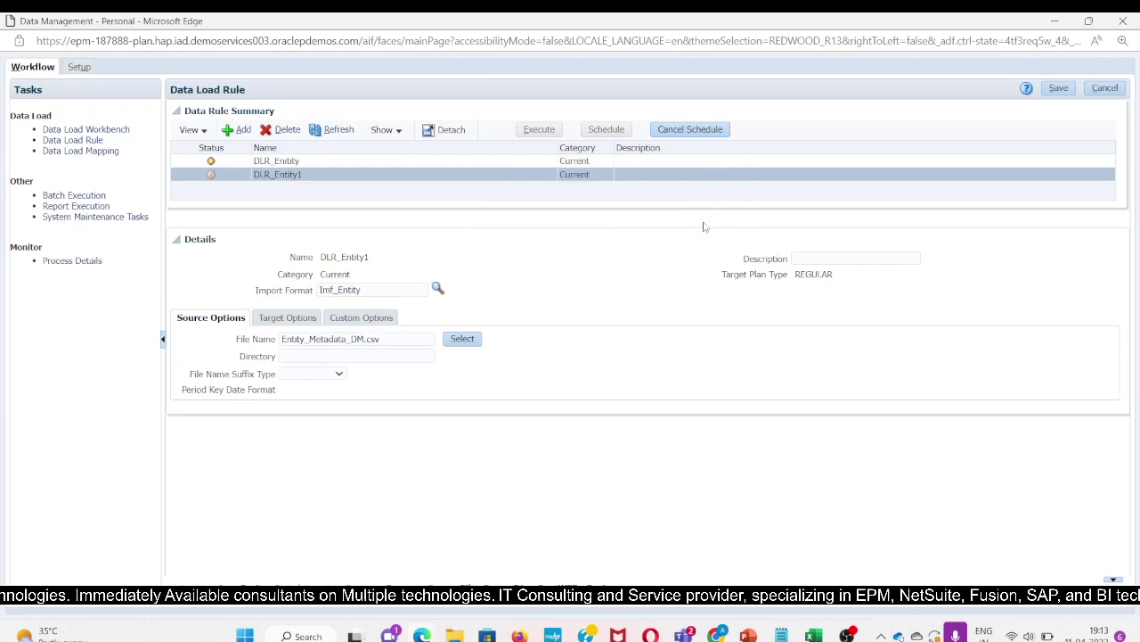
click(339, 130)
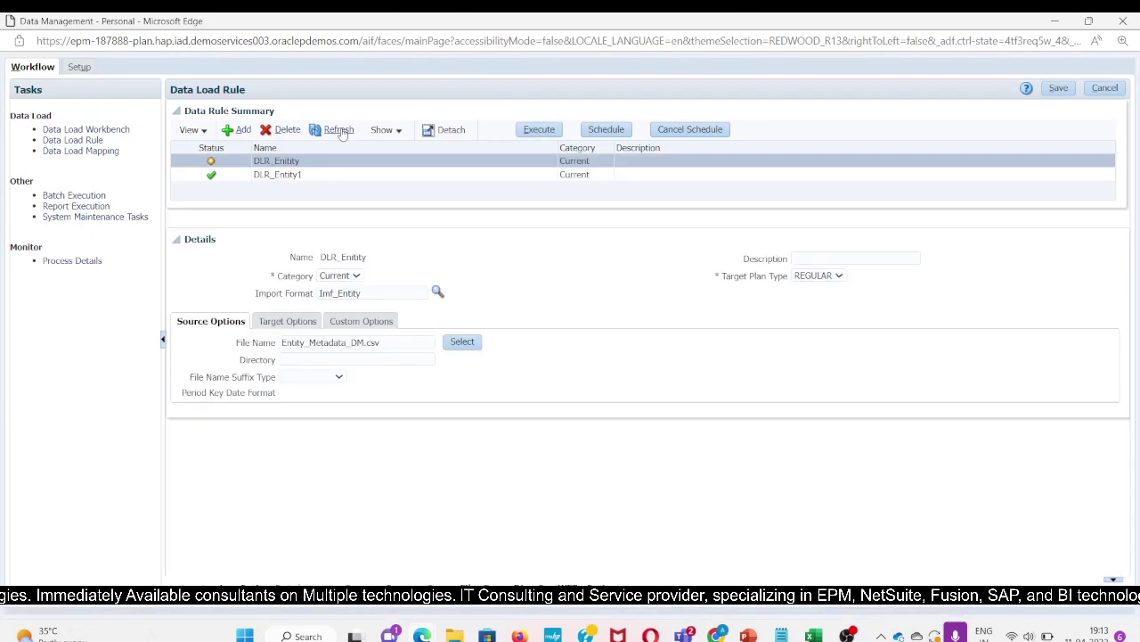
click(294, 176)
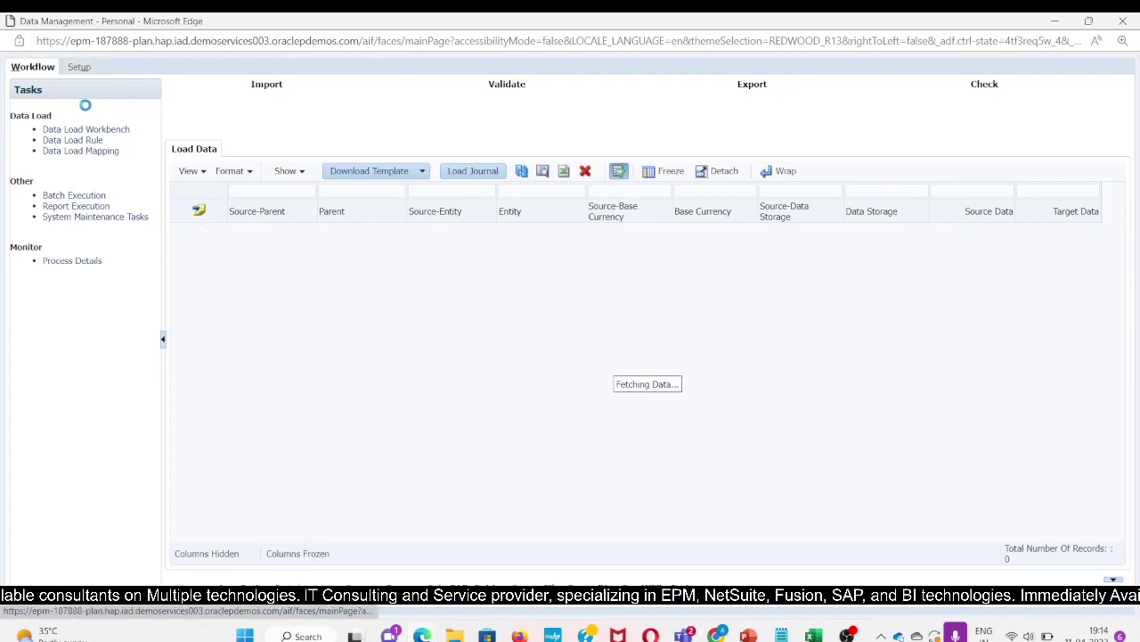
- Import Entity_Metadata_DM.csv in the Data Load Workbench with Replace import mode and Online execution mode
click(258, 84)
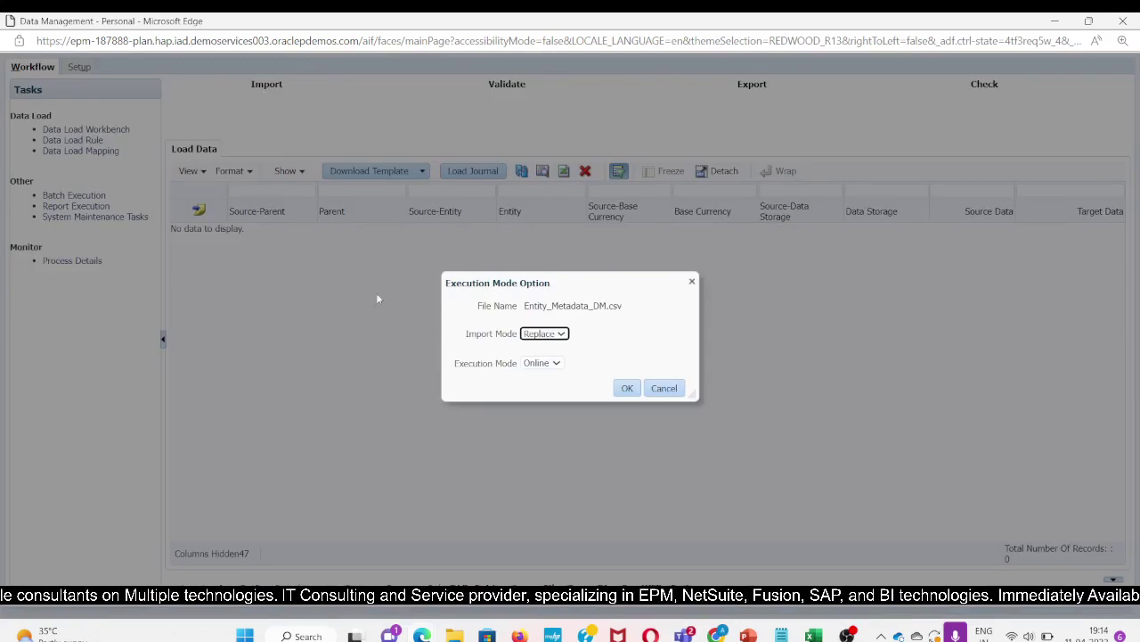
click(551, 365)
click(539, 377)
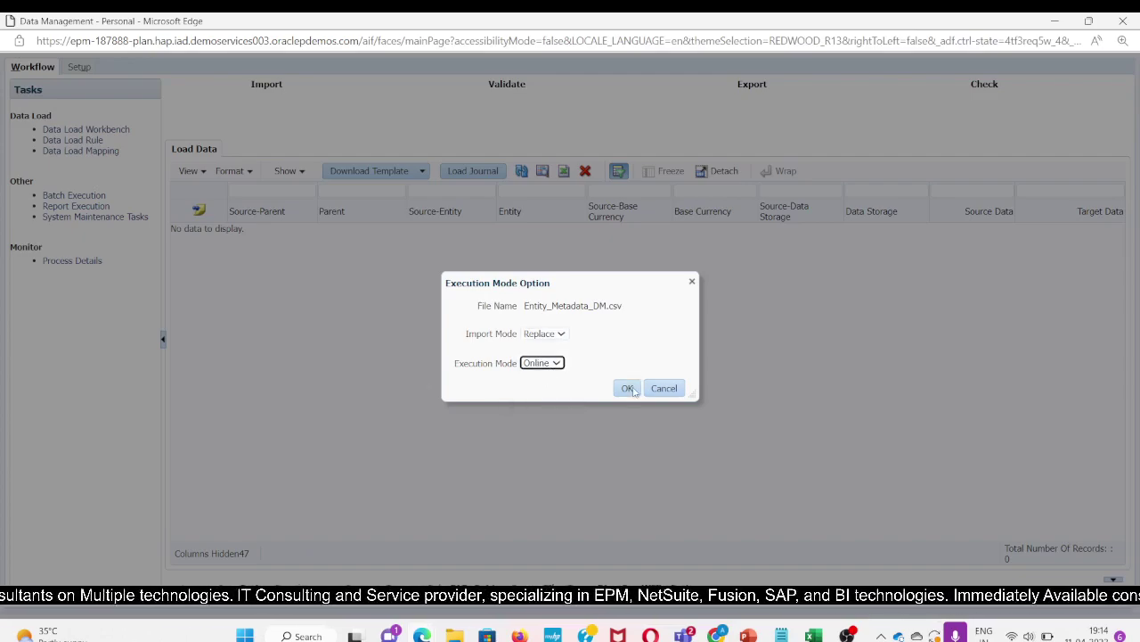
click(628, 388)
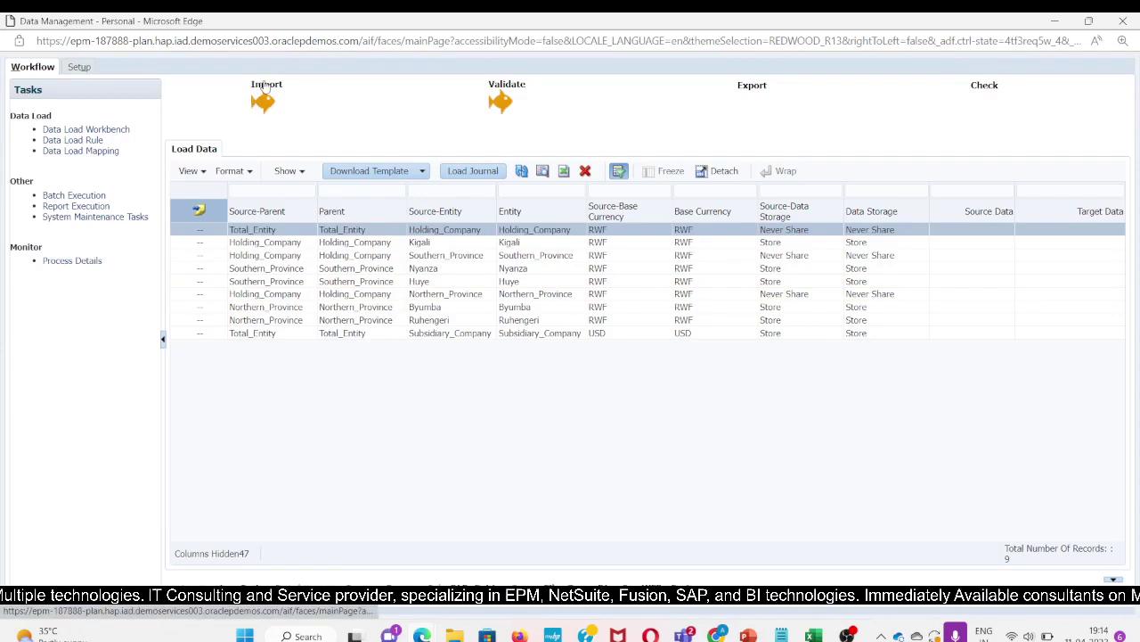
- Export the imported entity records to the target application with Online execution mode
click(752, 86)
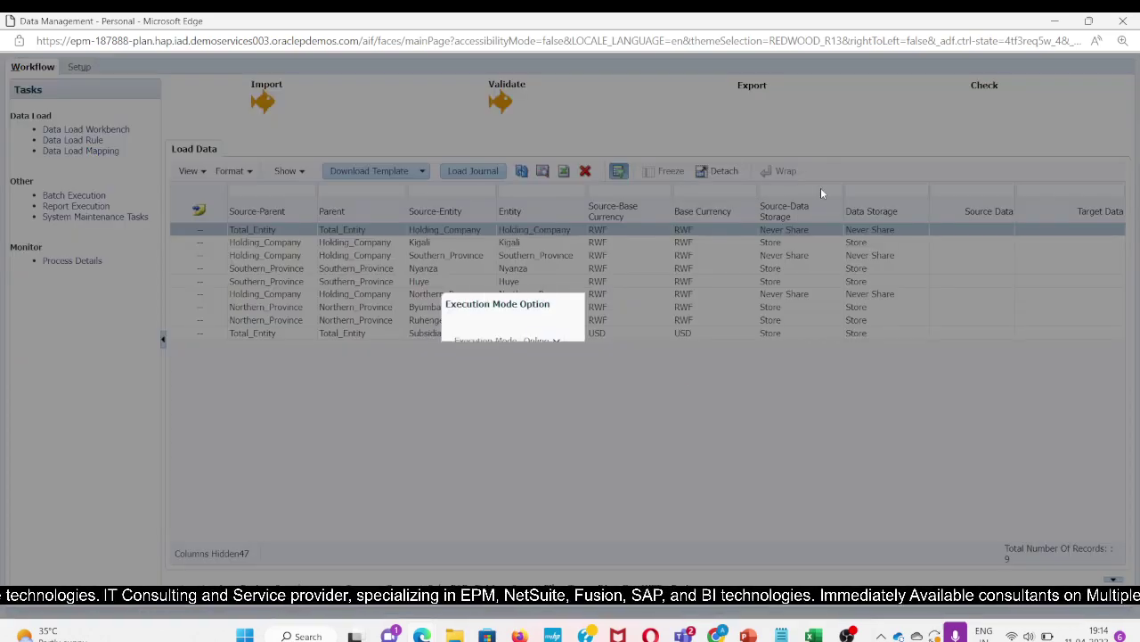
click(629, 373)
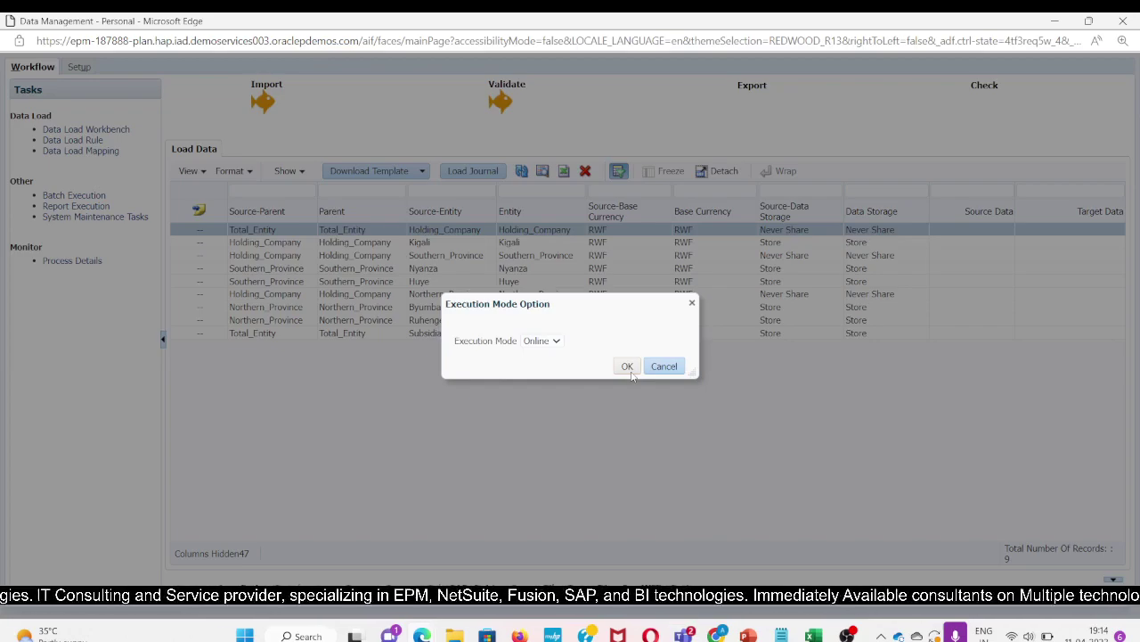
click(628, 373)
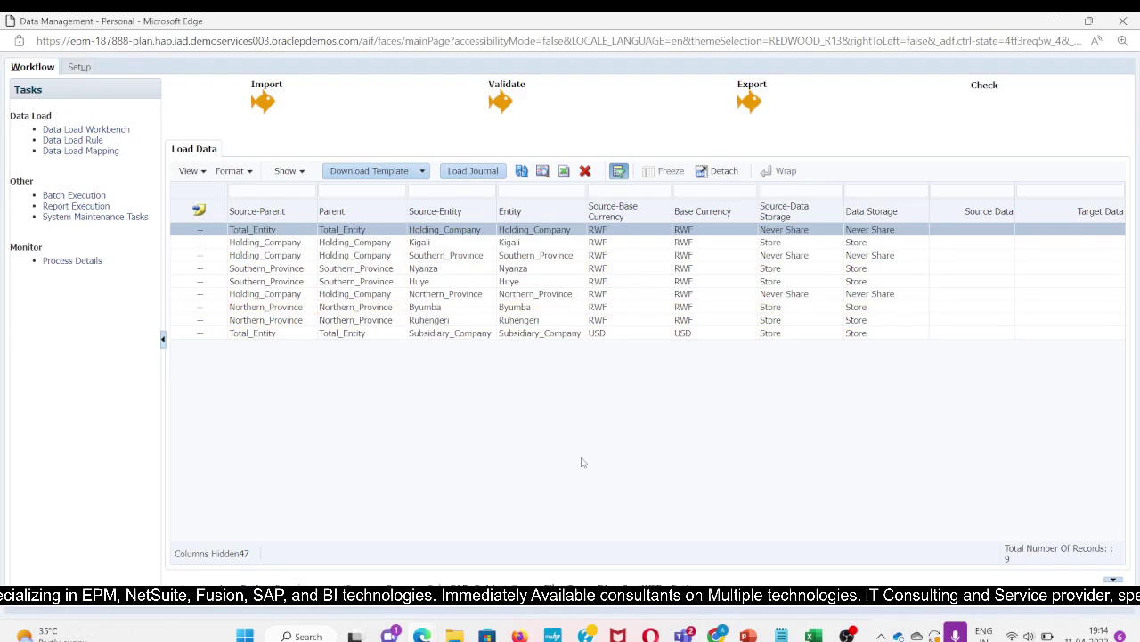
- Switch to the EPM Cloud Planning CustWFP window and display the Entity dimension for the Plan1 cube
key(alt+Tab)
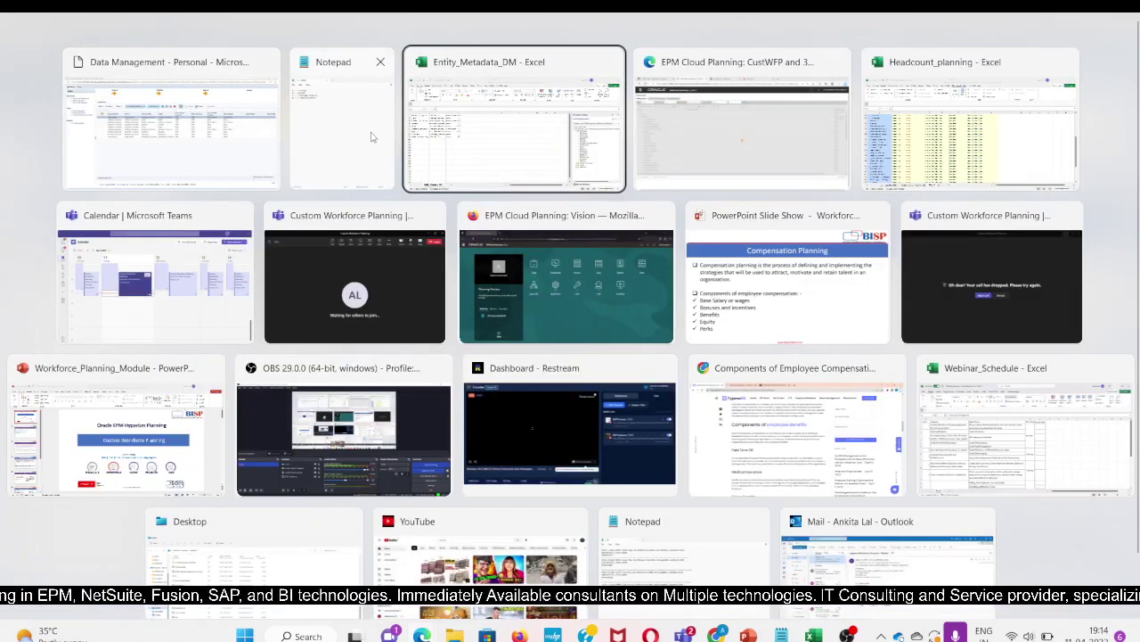
click(710, 145)
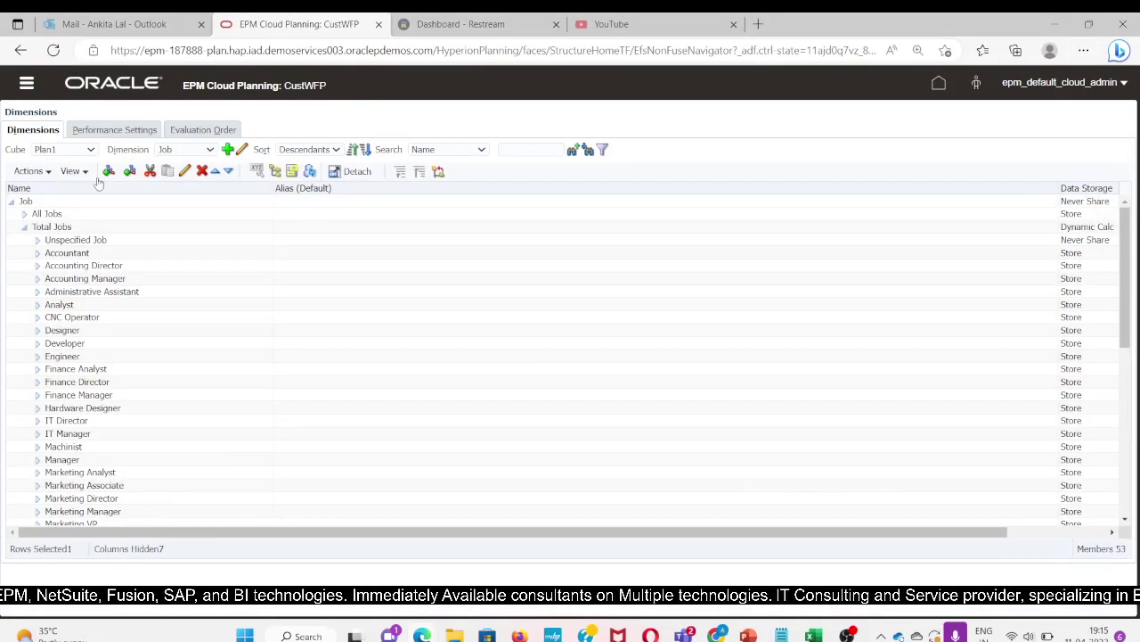
click(175, 150)
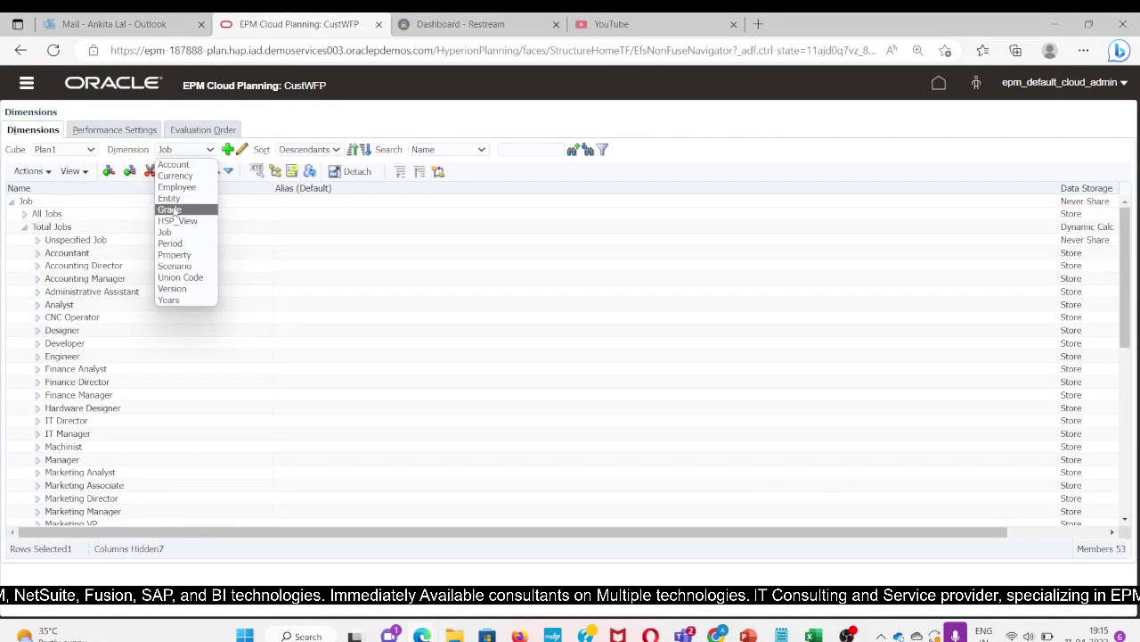
click(174, 202)
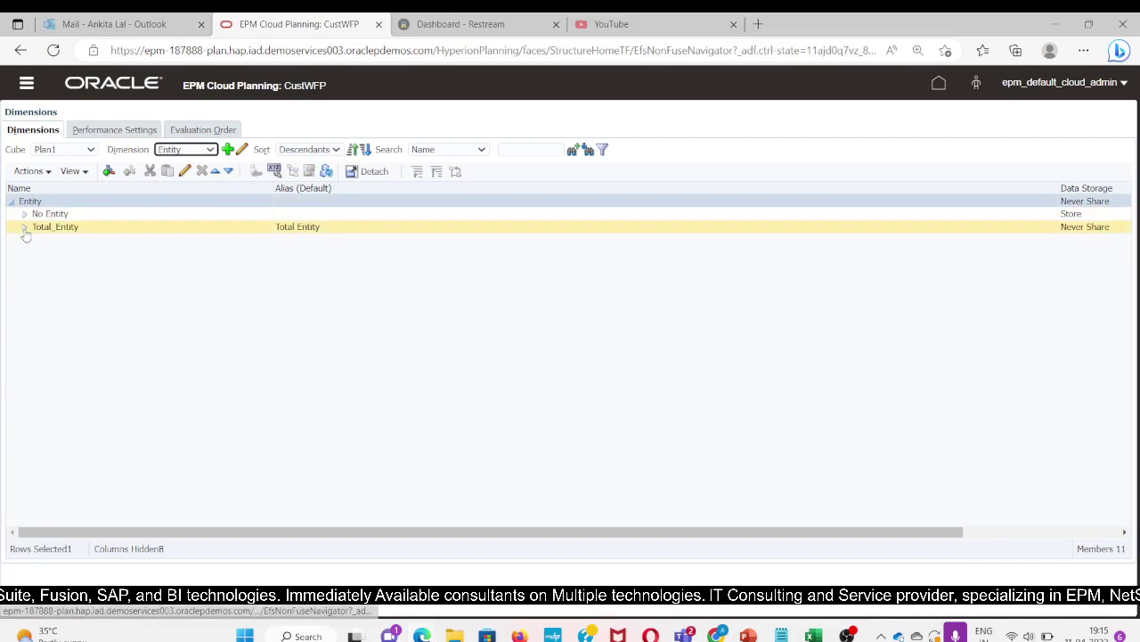
- Expand Total_Entity, Holding_Company, Southern_Province and Northern_Province to examine the loaded entity members
click(24, 227)
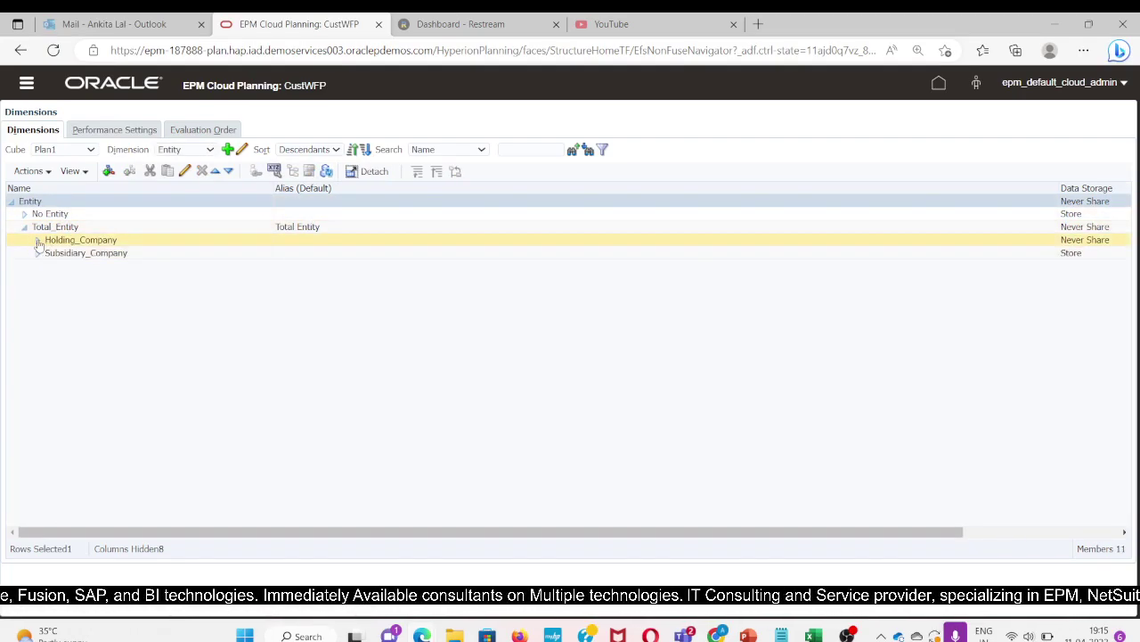
click(37, 240)
click(49, 254)
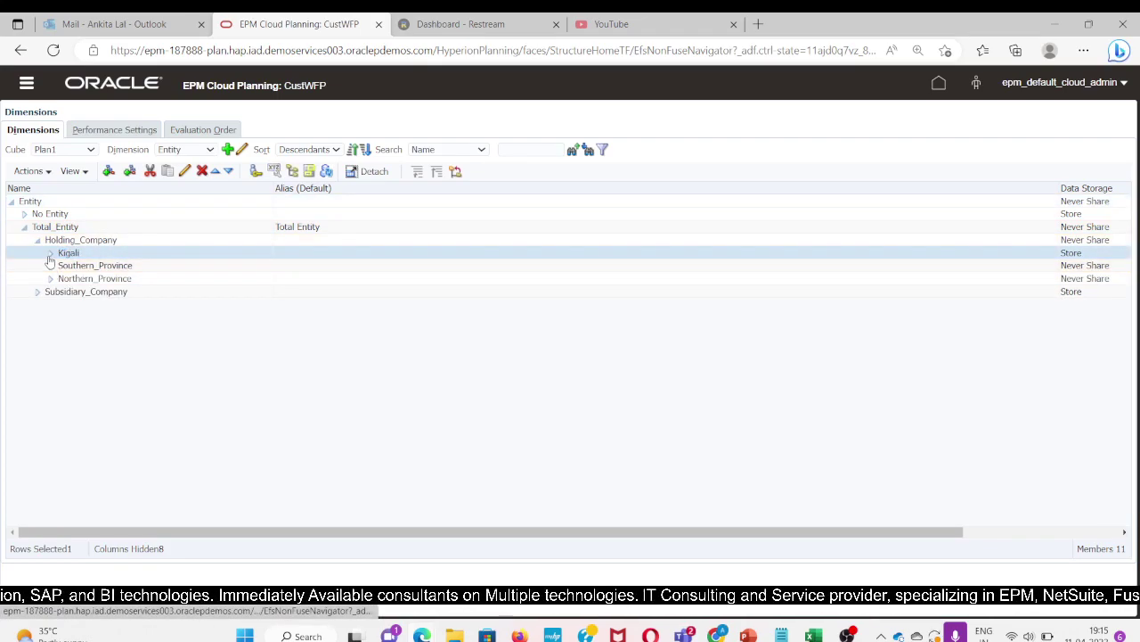
click(51, 265)
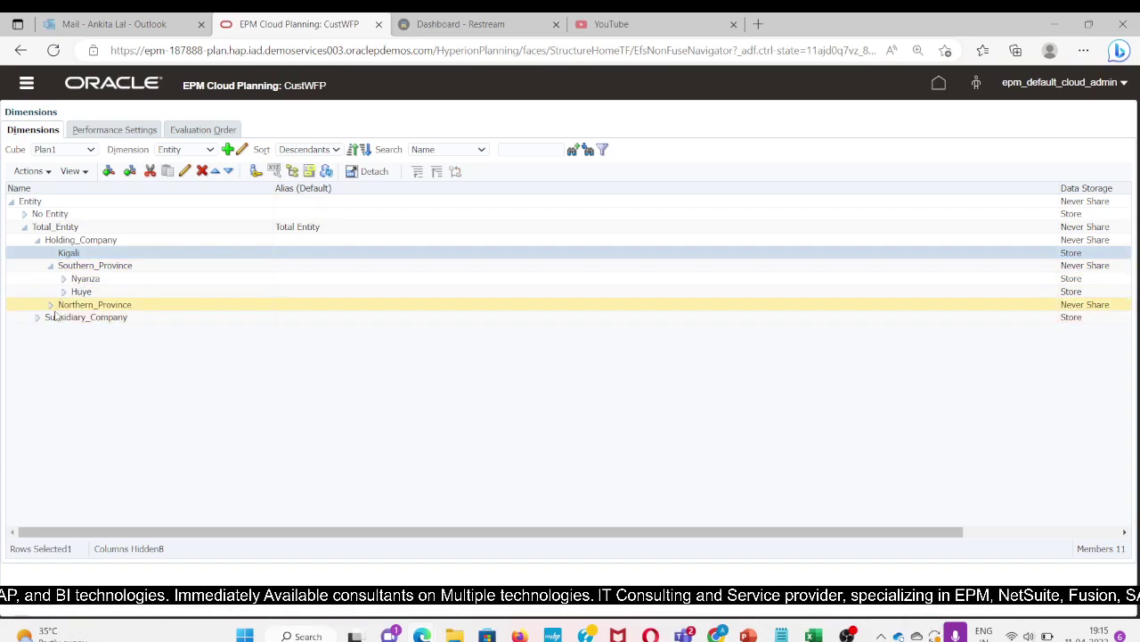
click(50, 305)
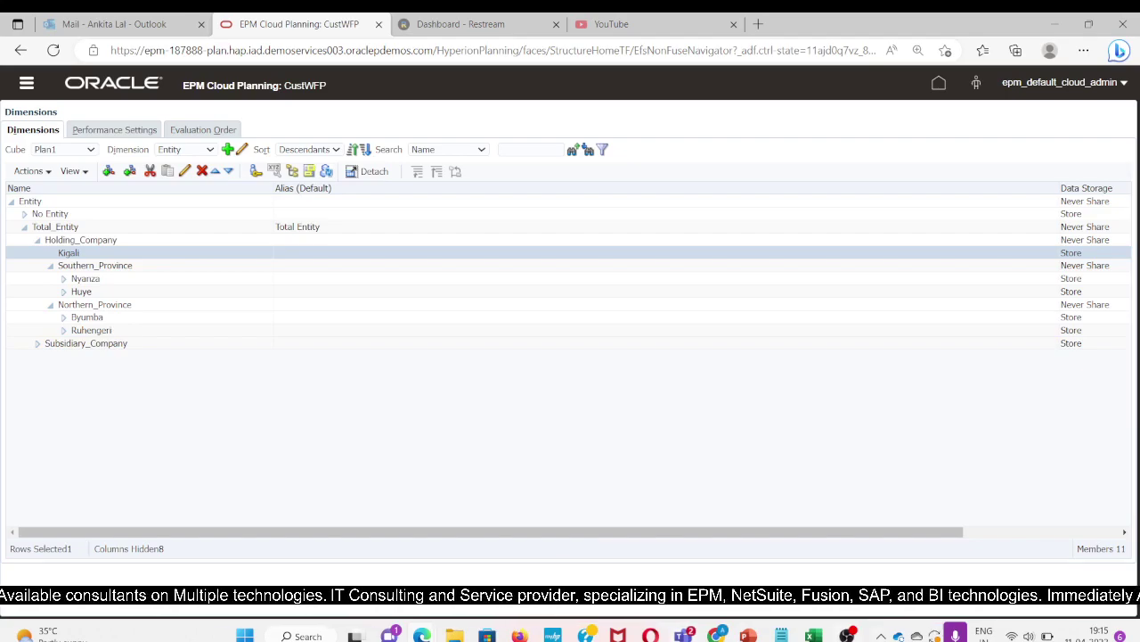
mouse_move(846, 634)
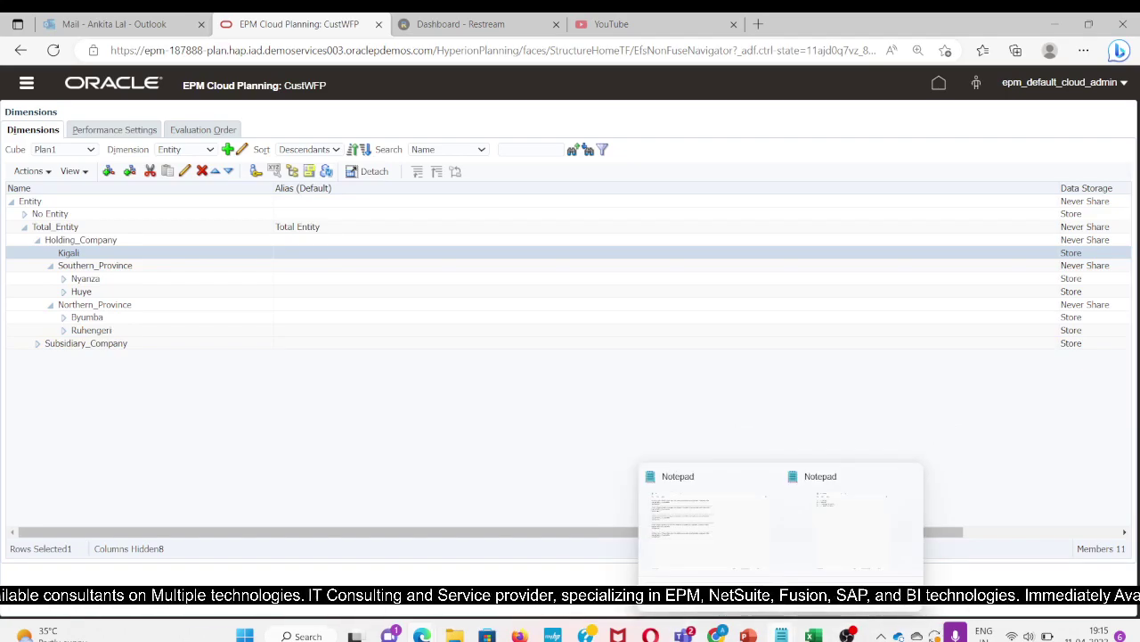
click(846, 530)
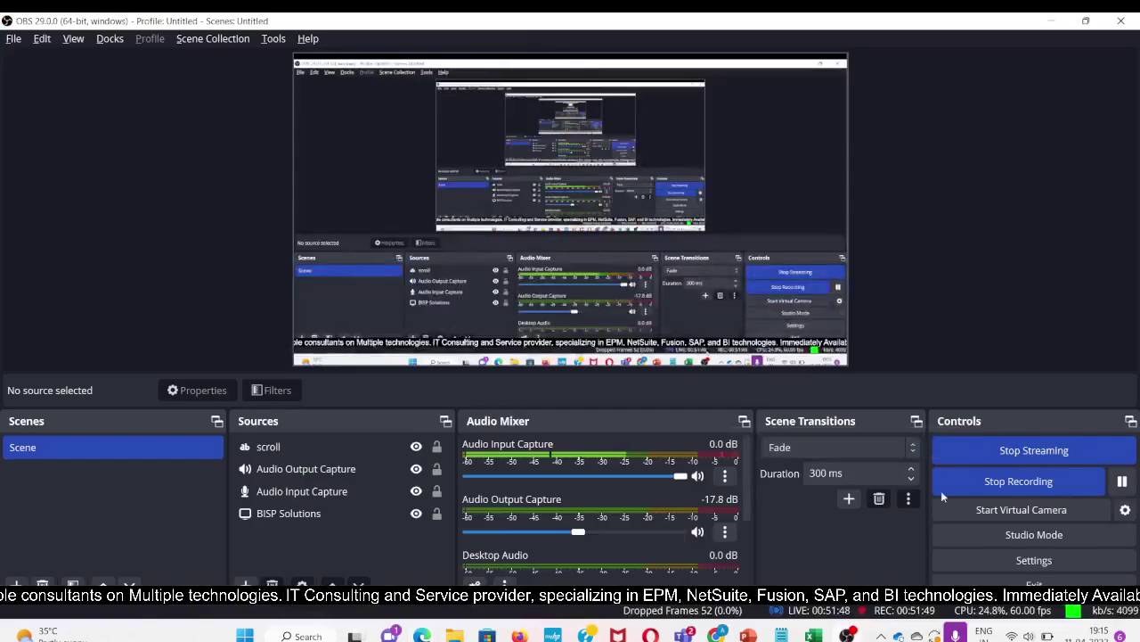